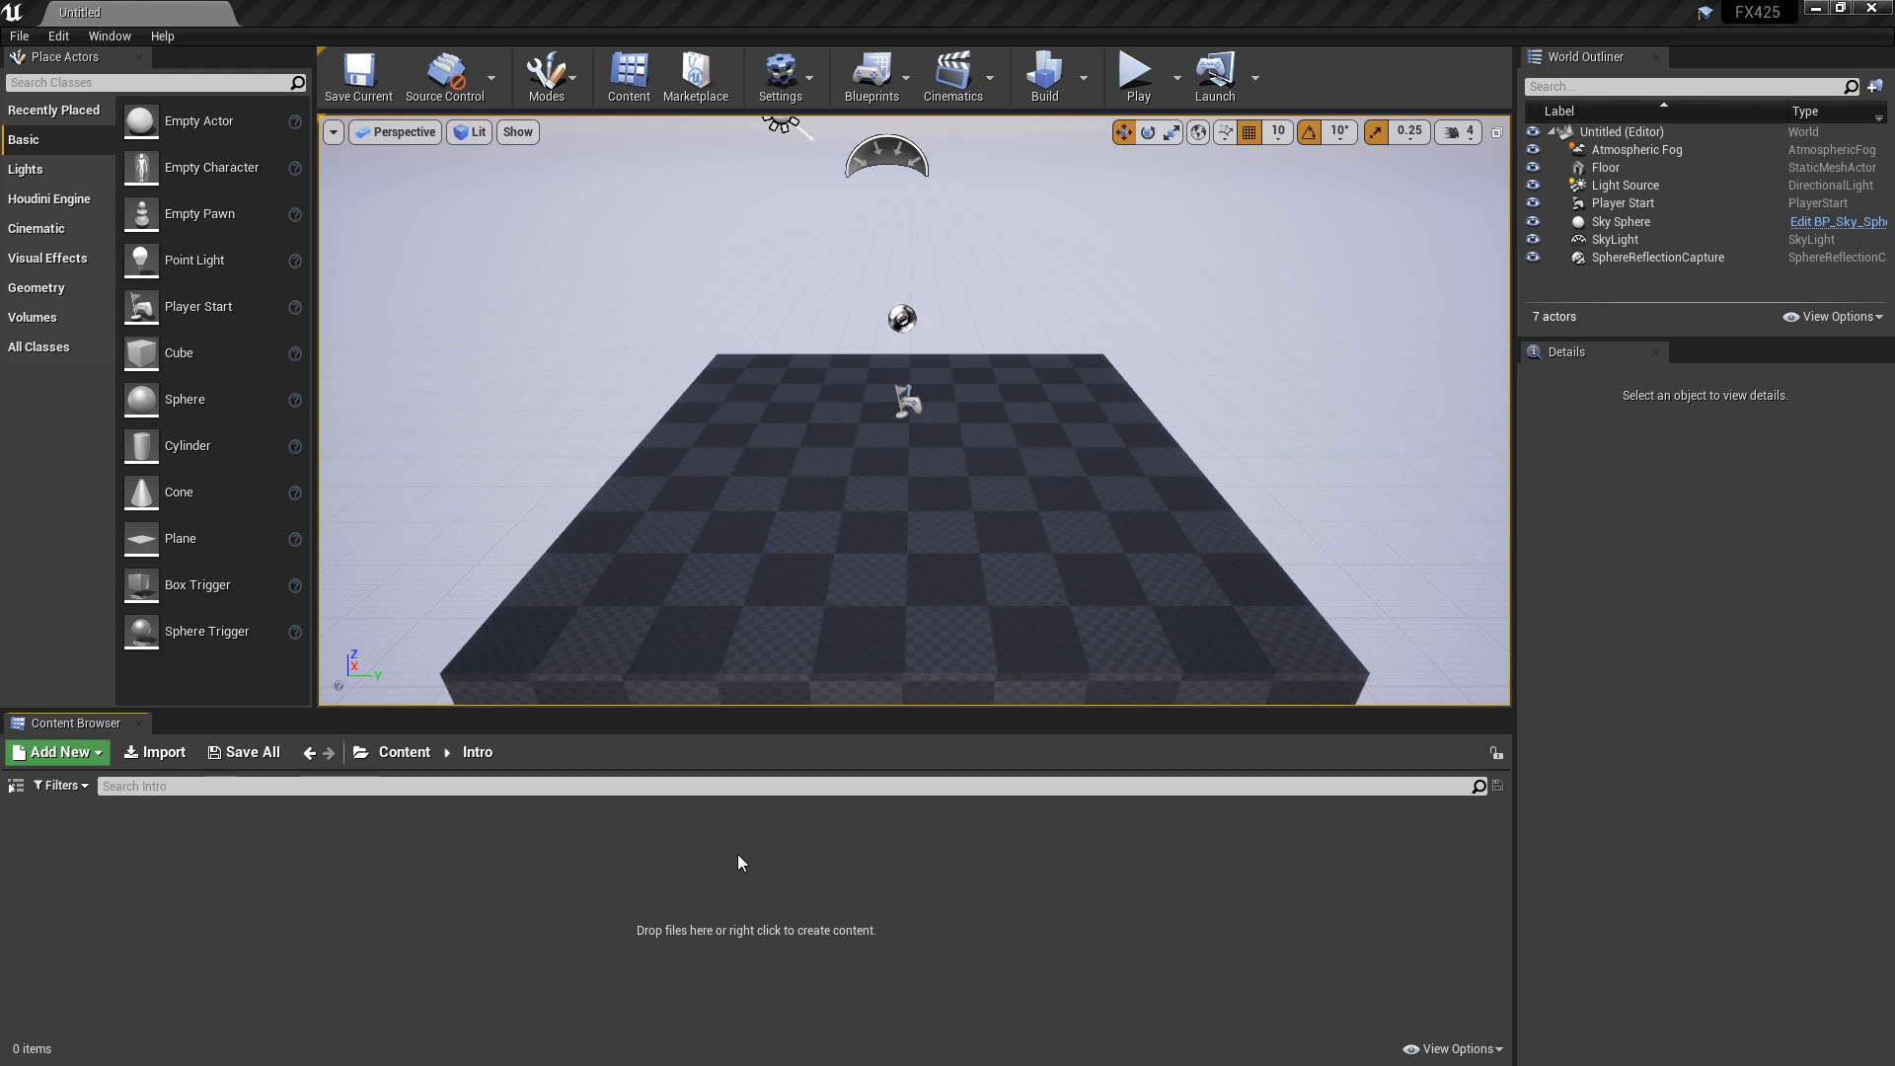
- Look through the Niagara asset types offered in the FX category for new assets in the Intro folder
right_click(738, 862)
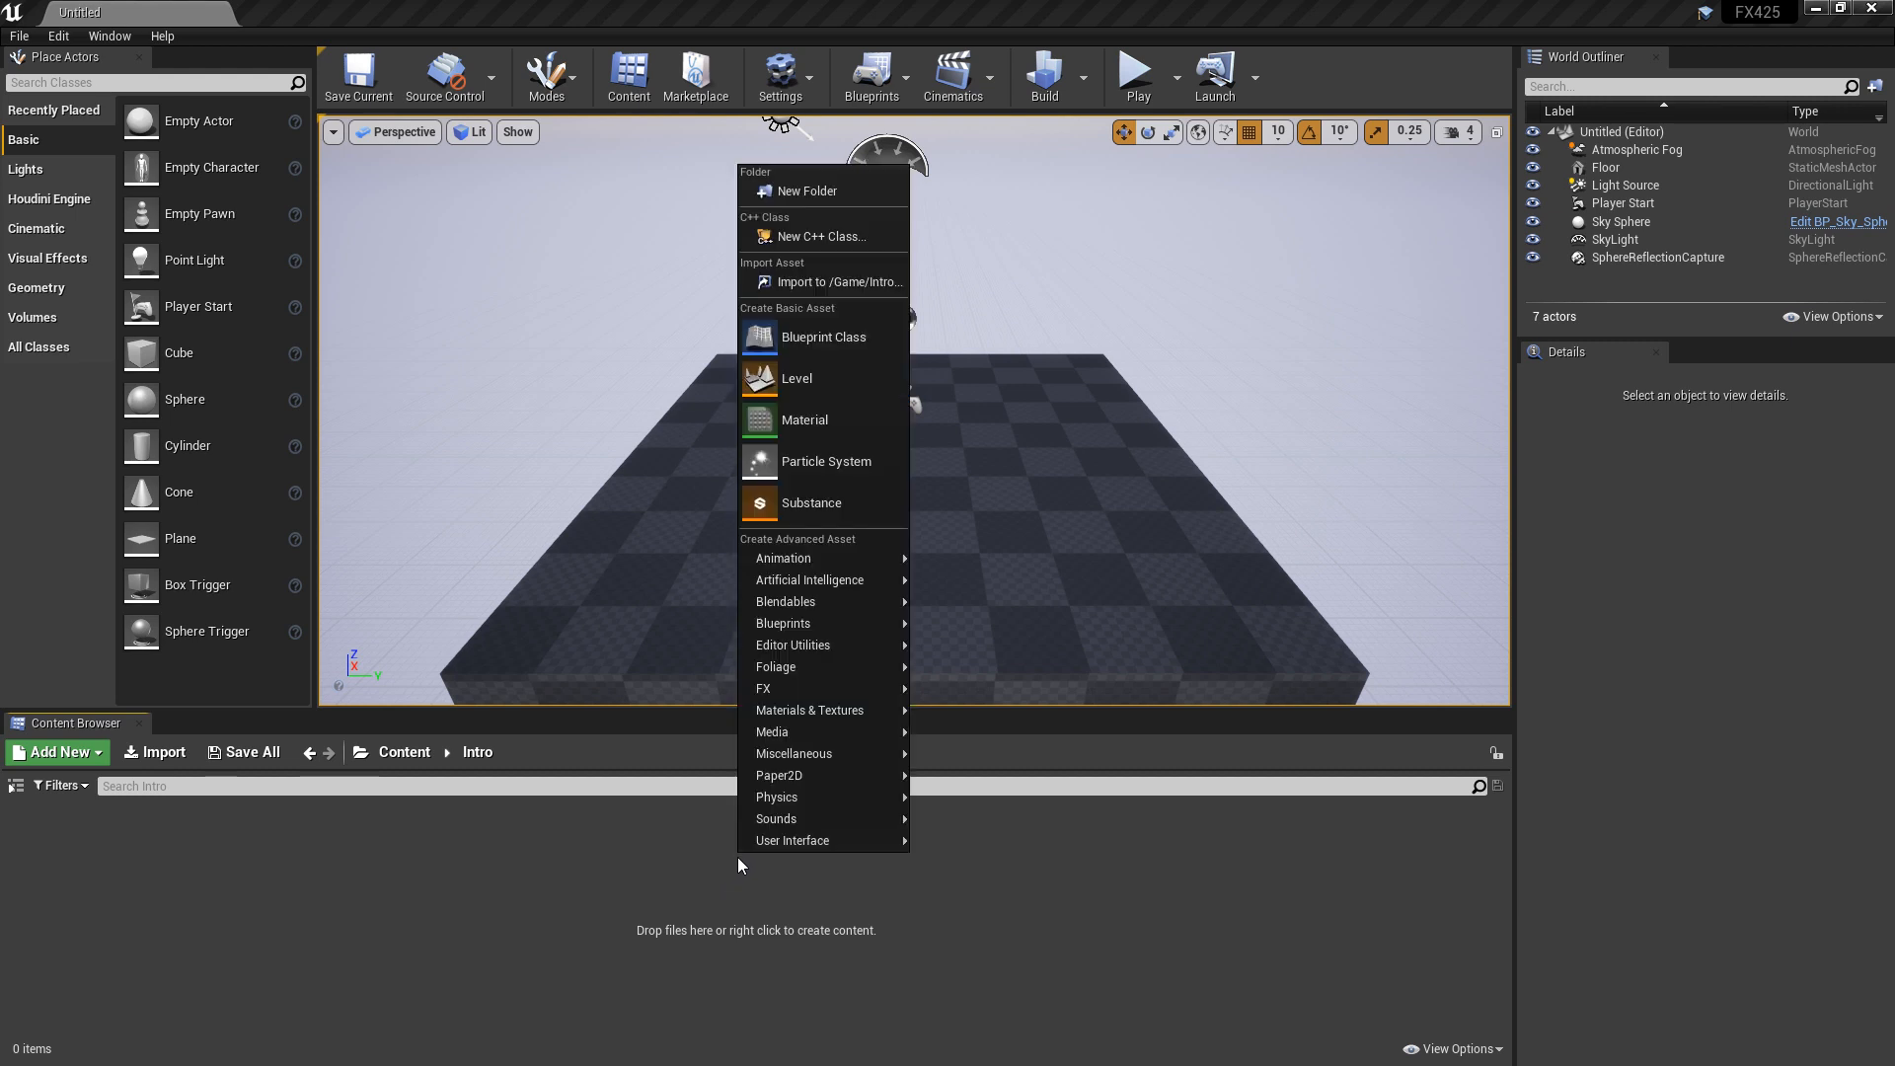
mouse_move(790, 694)
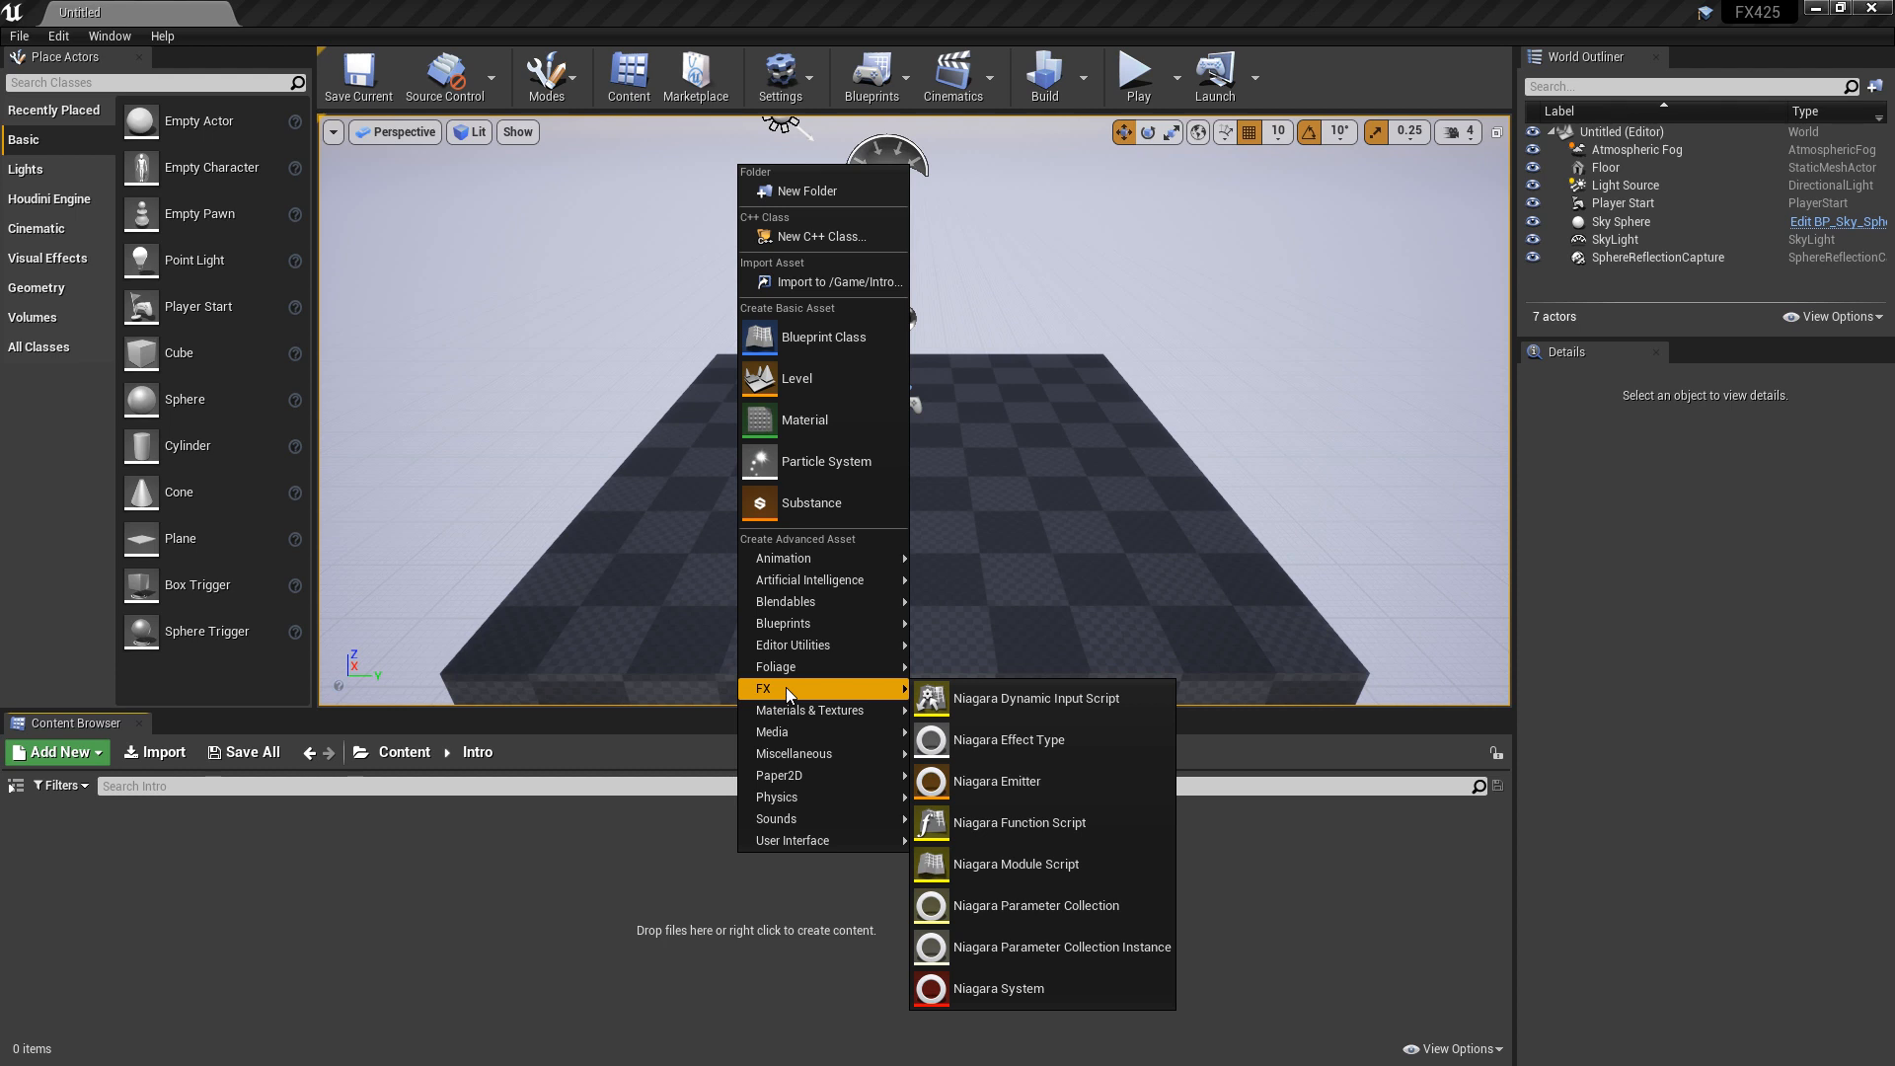
left_click(449, 876)
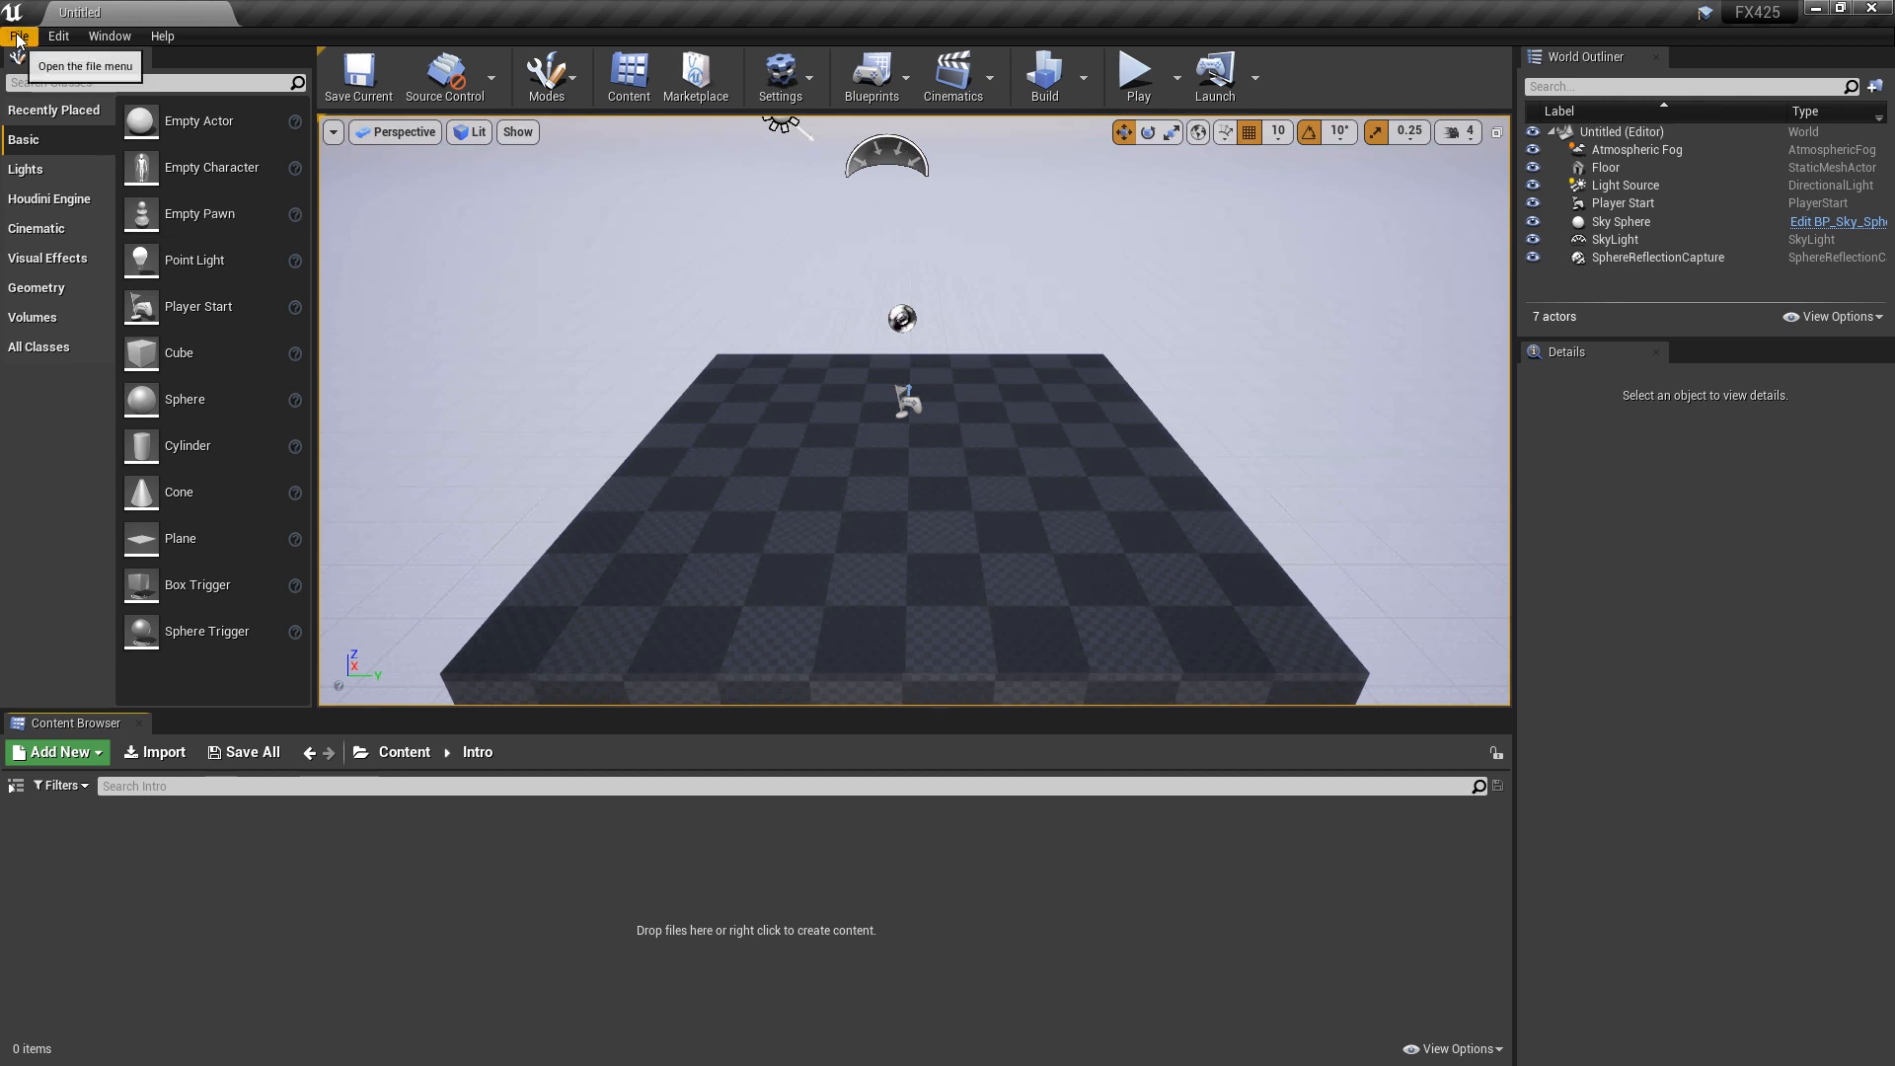
- Check in the plugin manager's built-in FX category whether the Niagara plugin is enabled
left_click(58, 37)
left_click(99, 338)
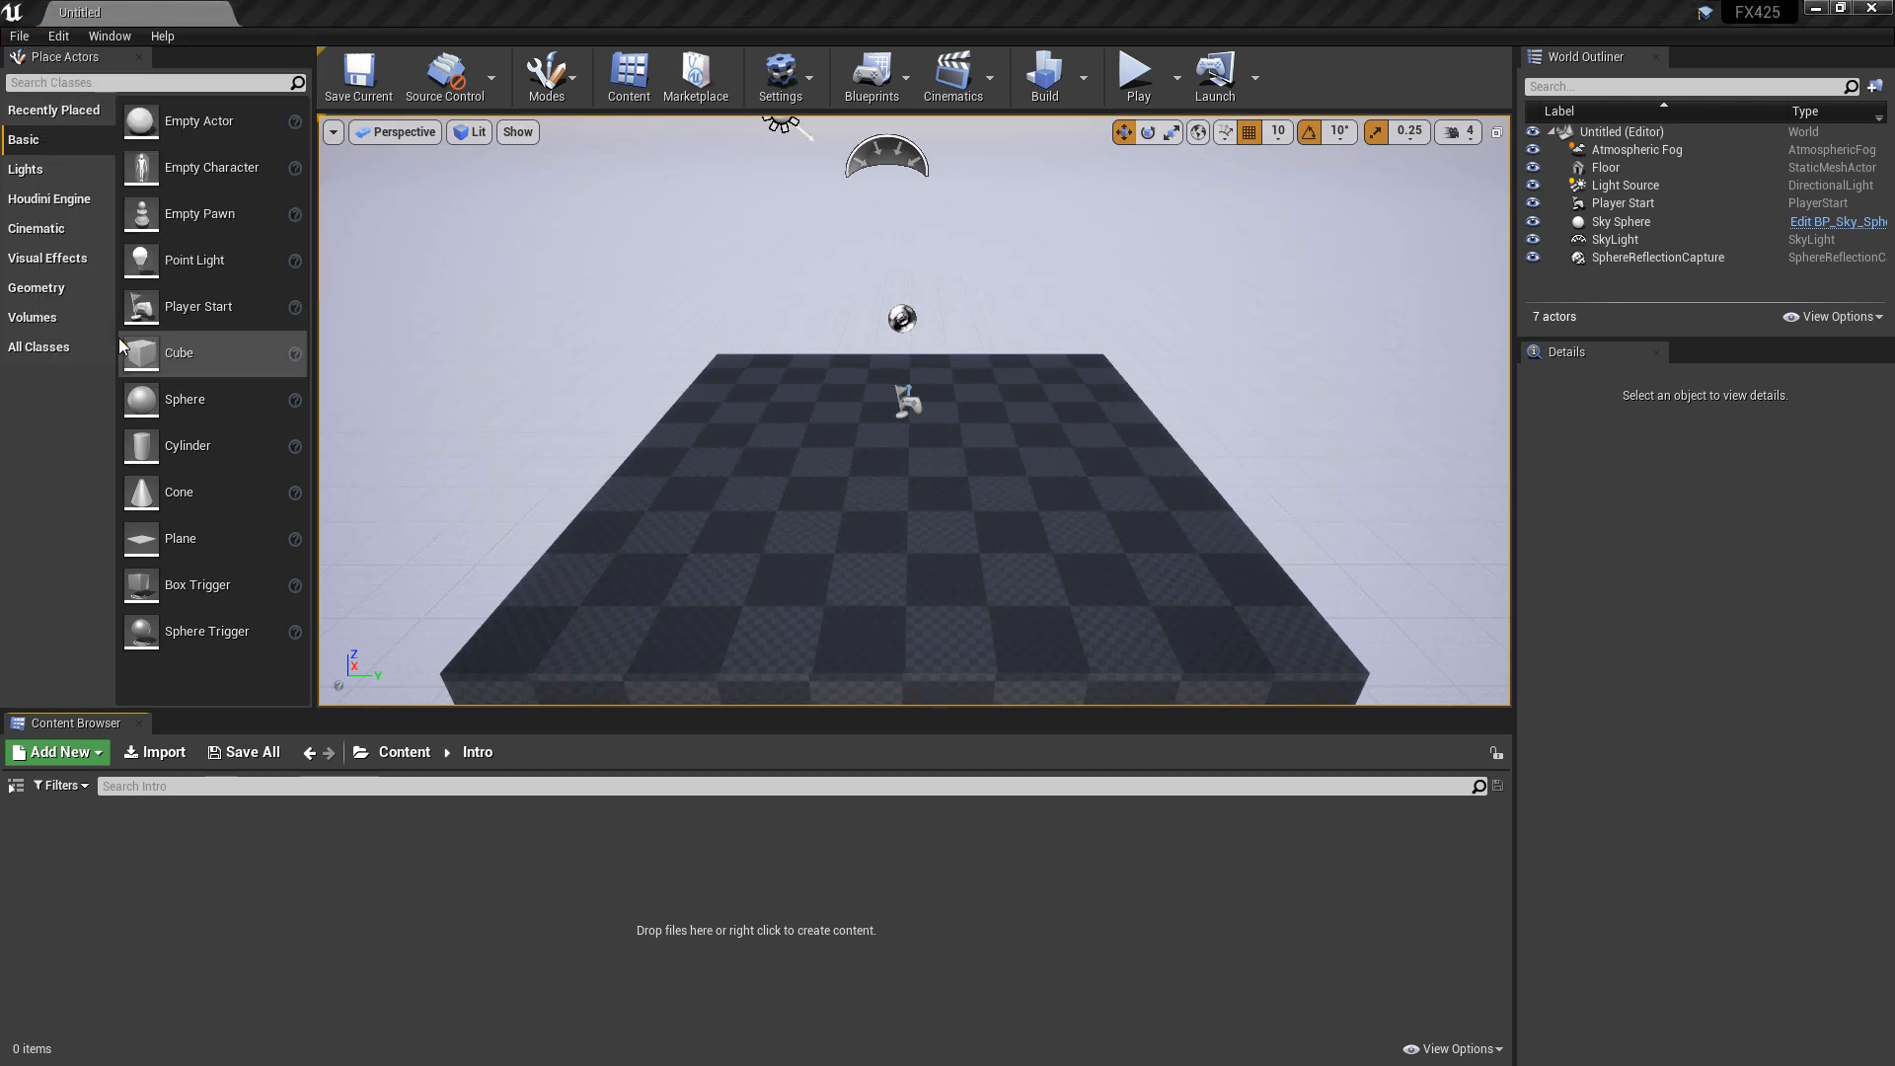
scroll(345, 743, "down", 2)
left_click(265, 677)
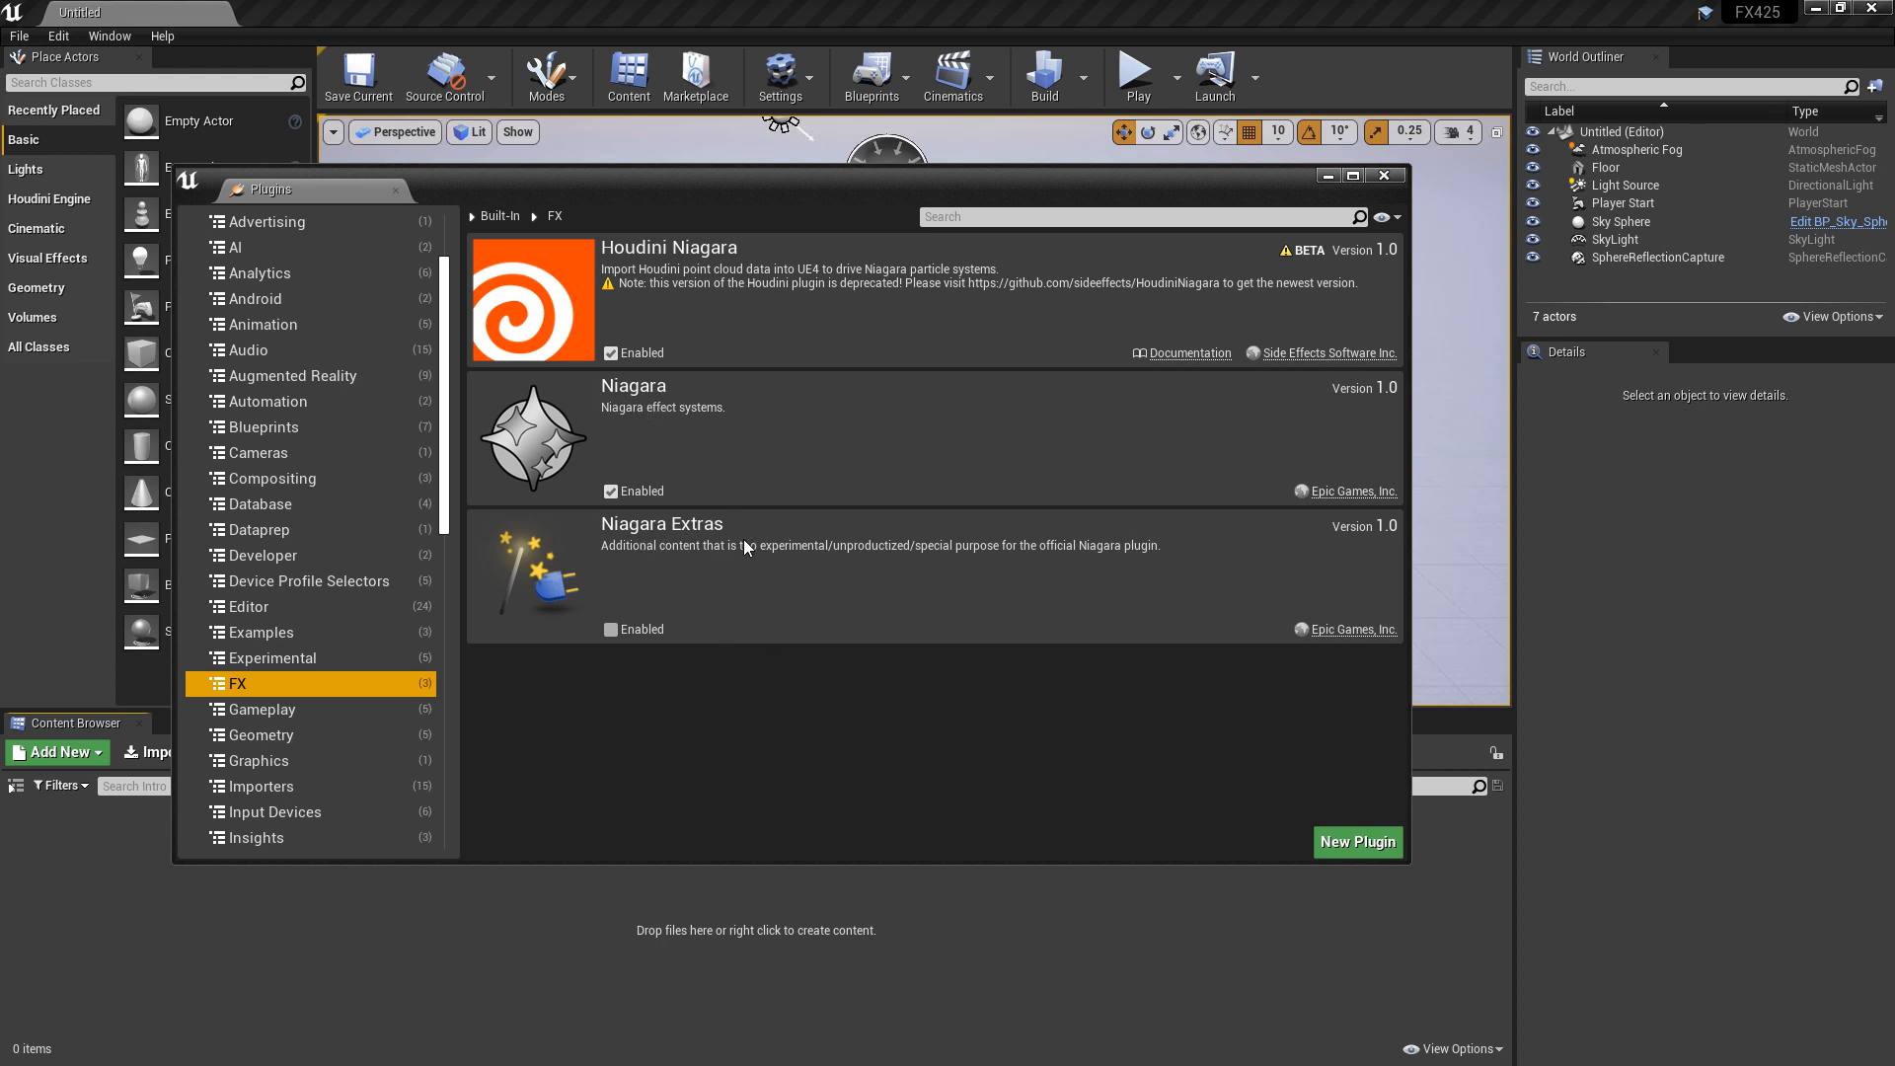
left_click(1385, 178)
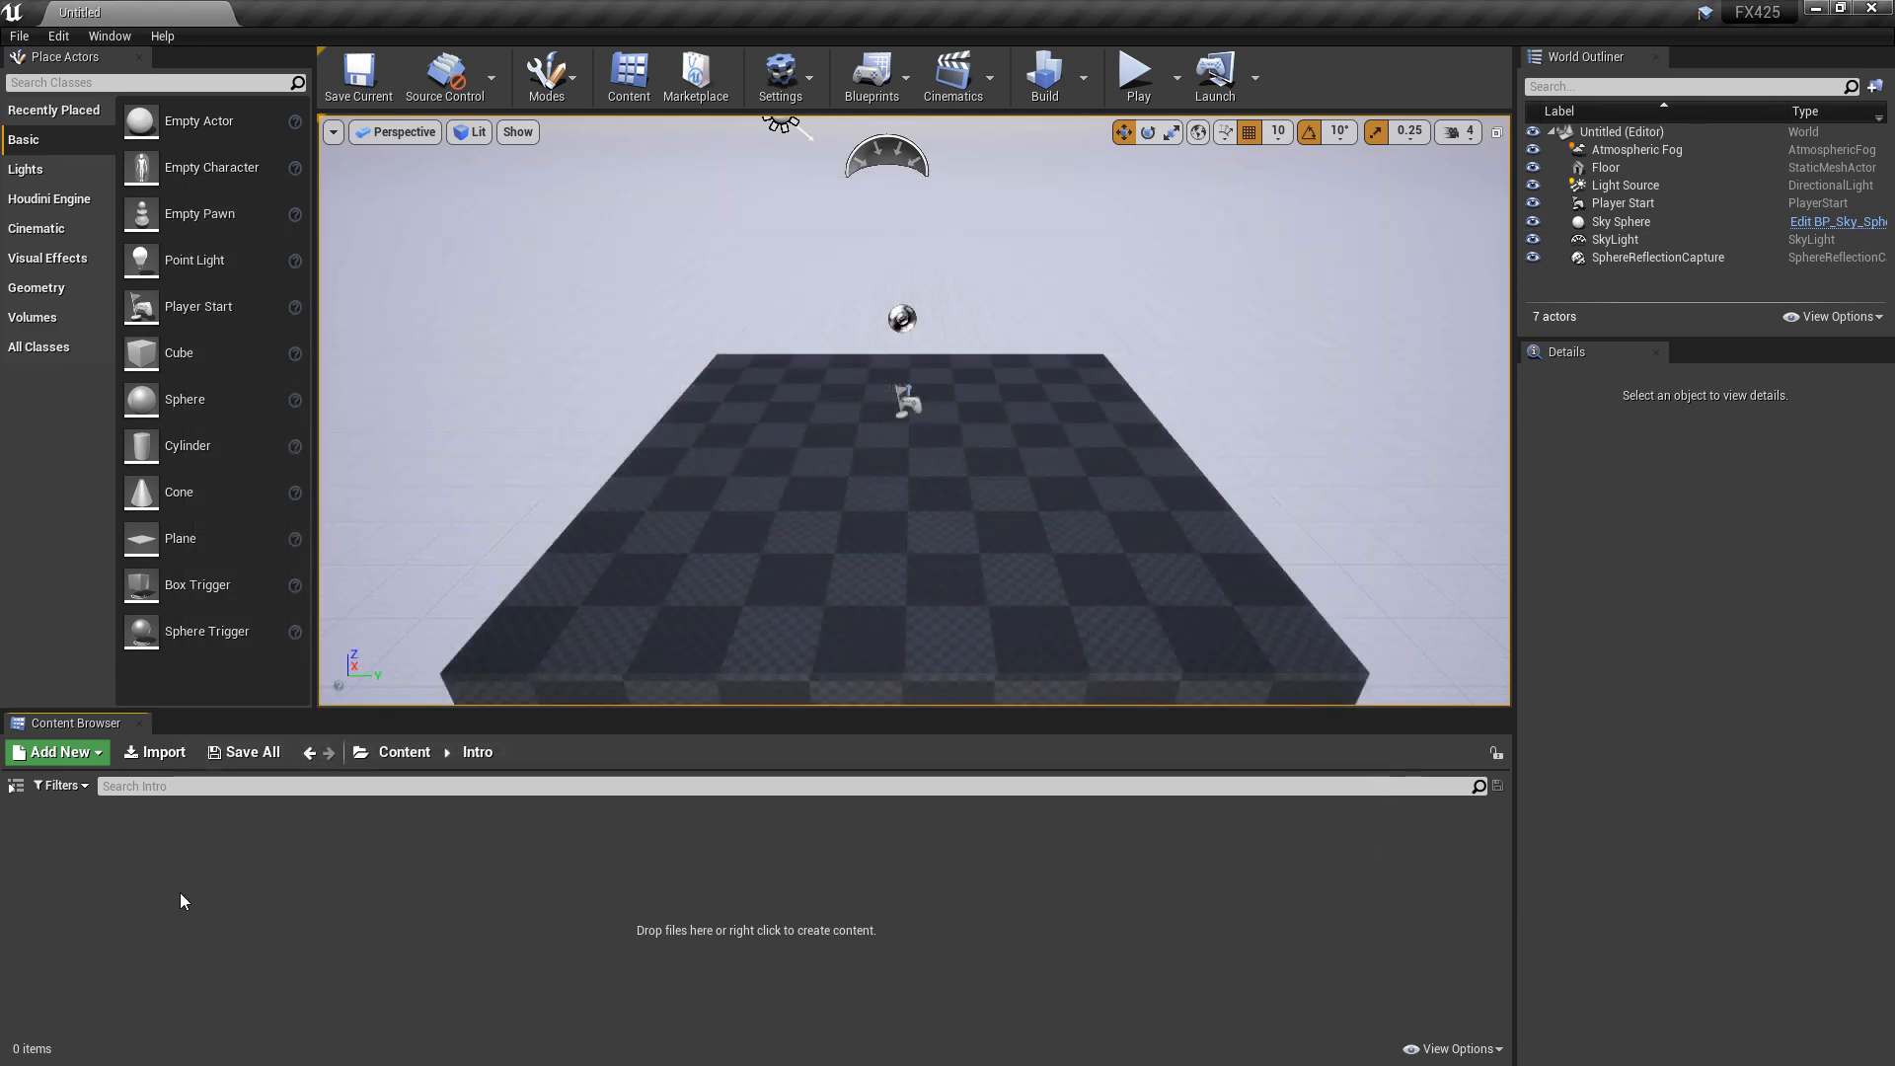
- Create a folder named FX inside the Intro folder and set its color to magenta
right_click(139, 871)
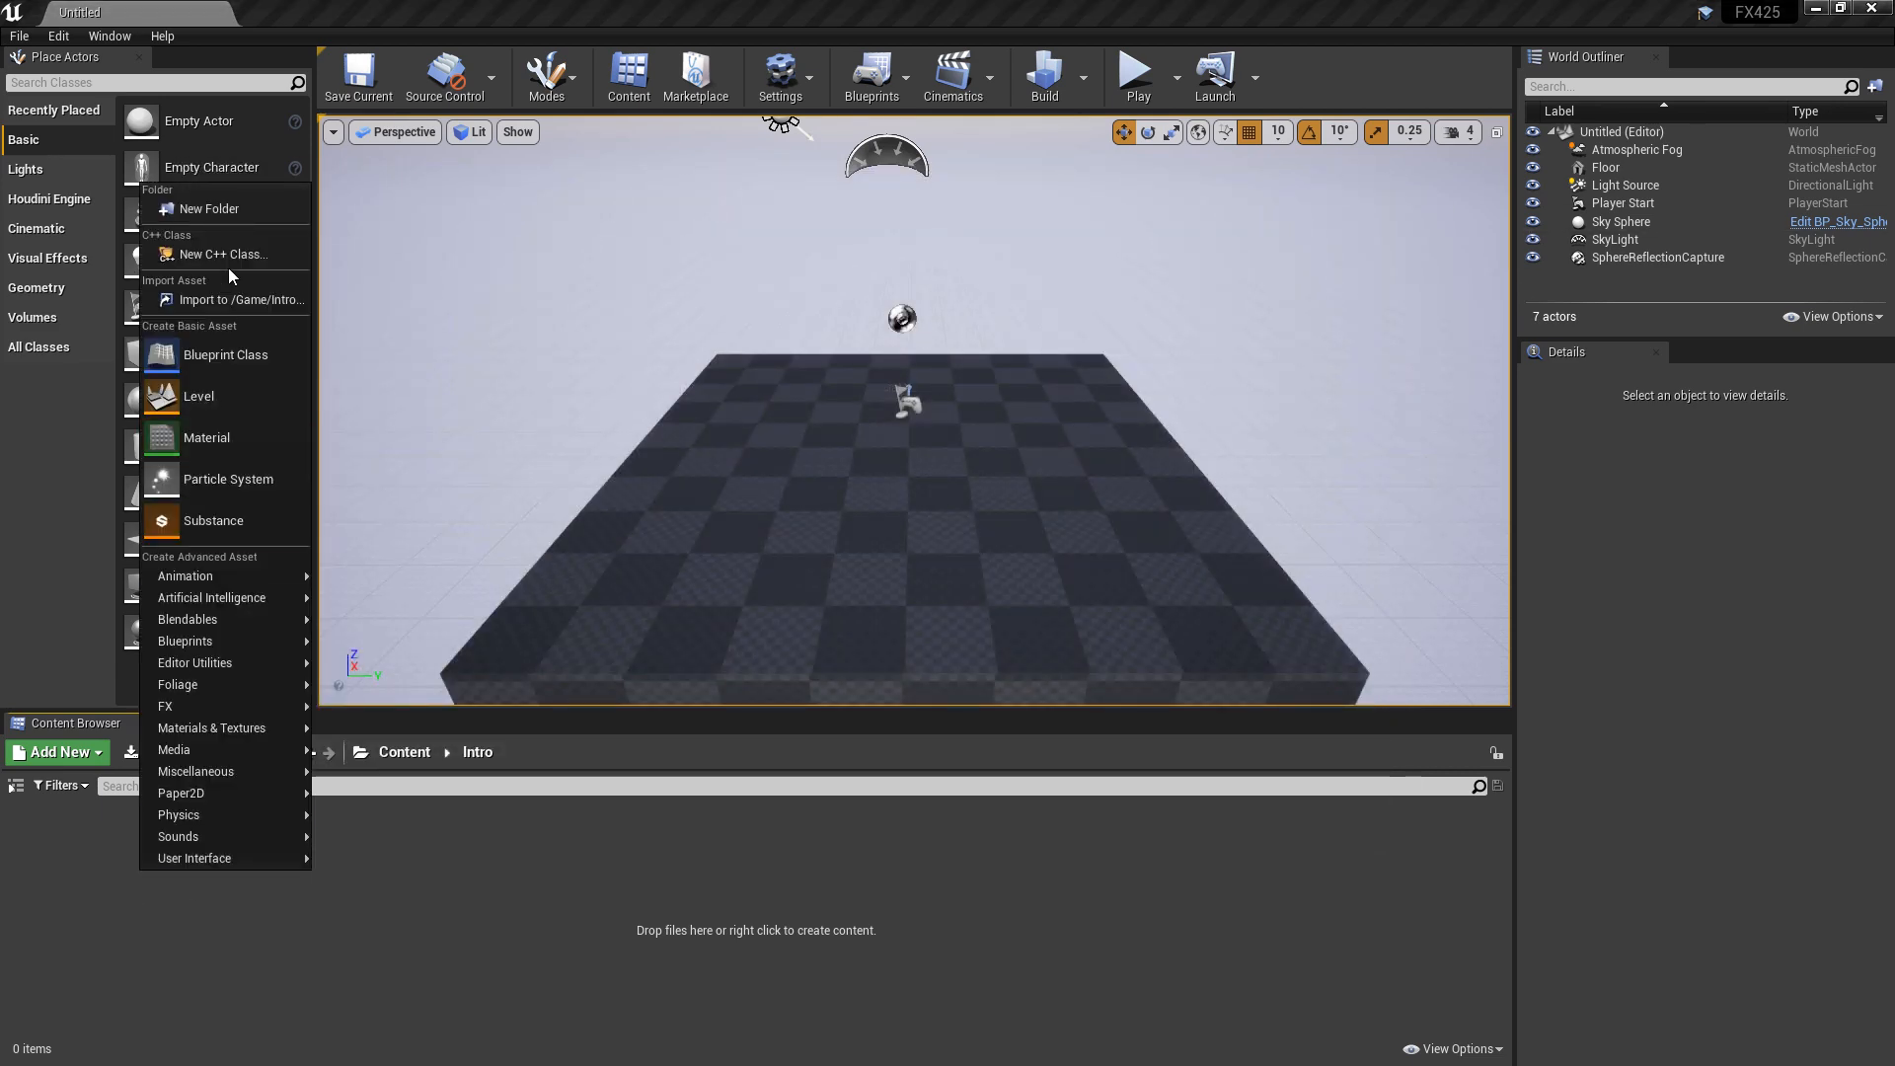
left_click(217, 213)
type("FX")
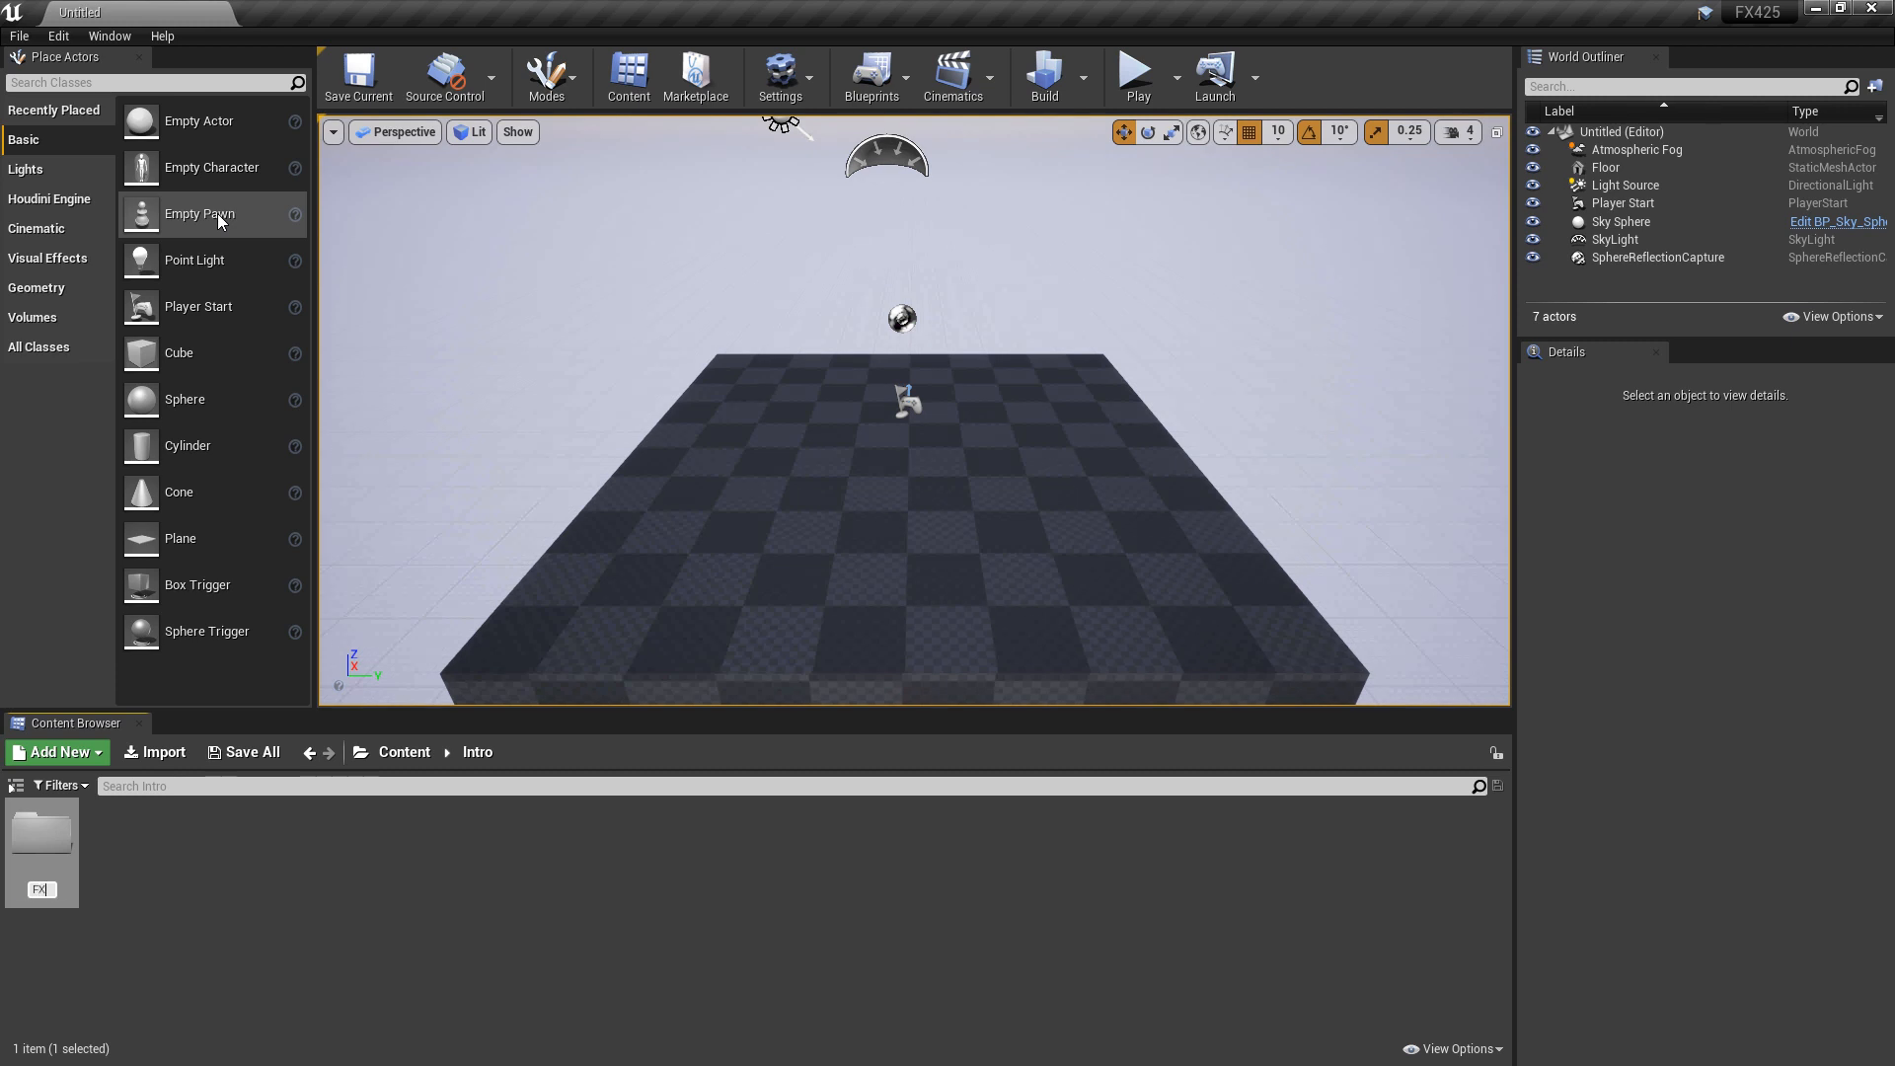
key("Return")
right_click(56, 837)
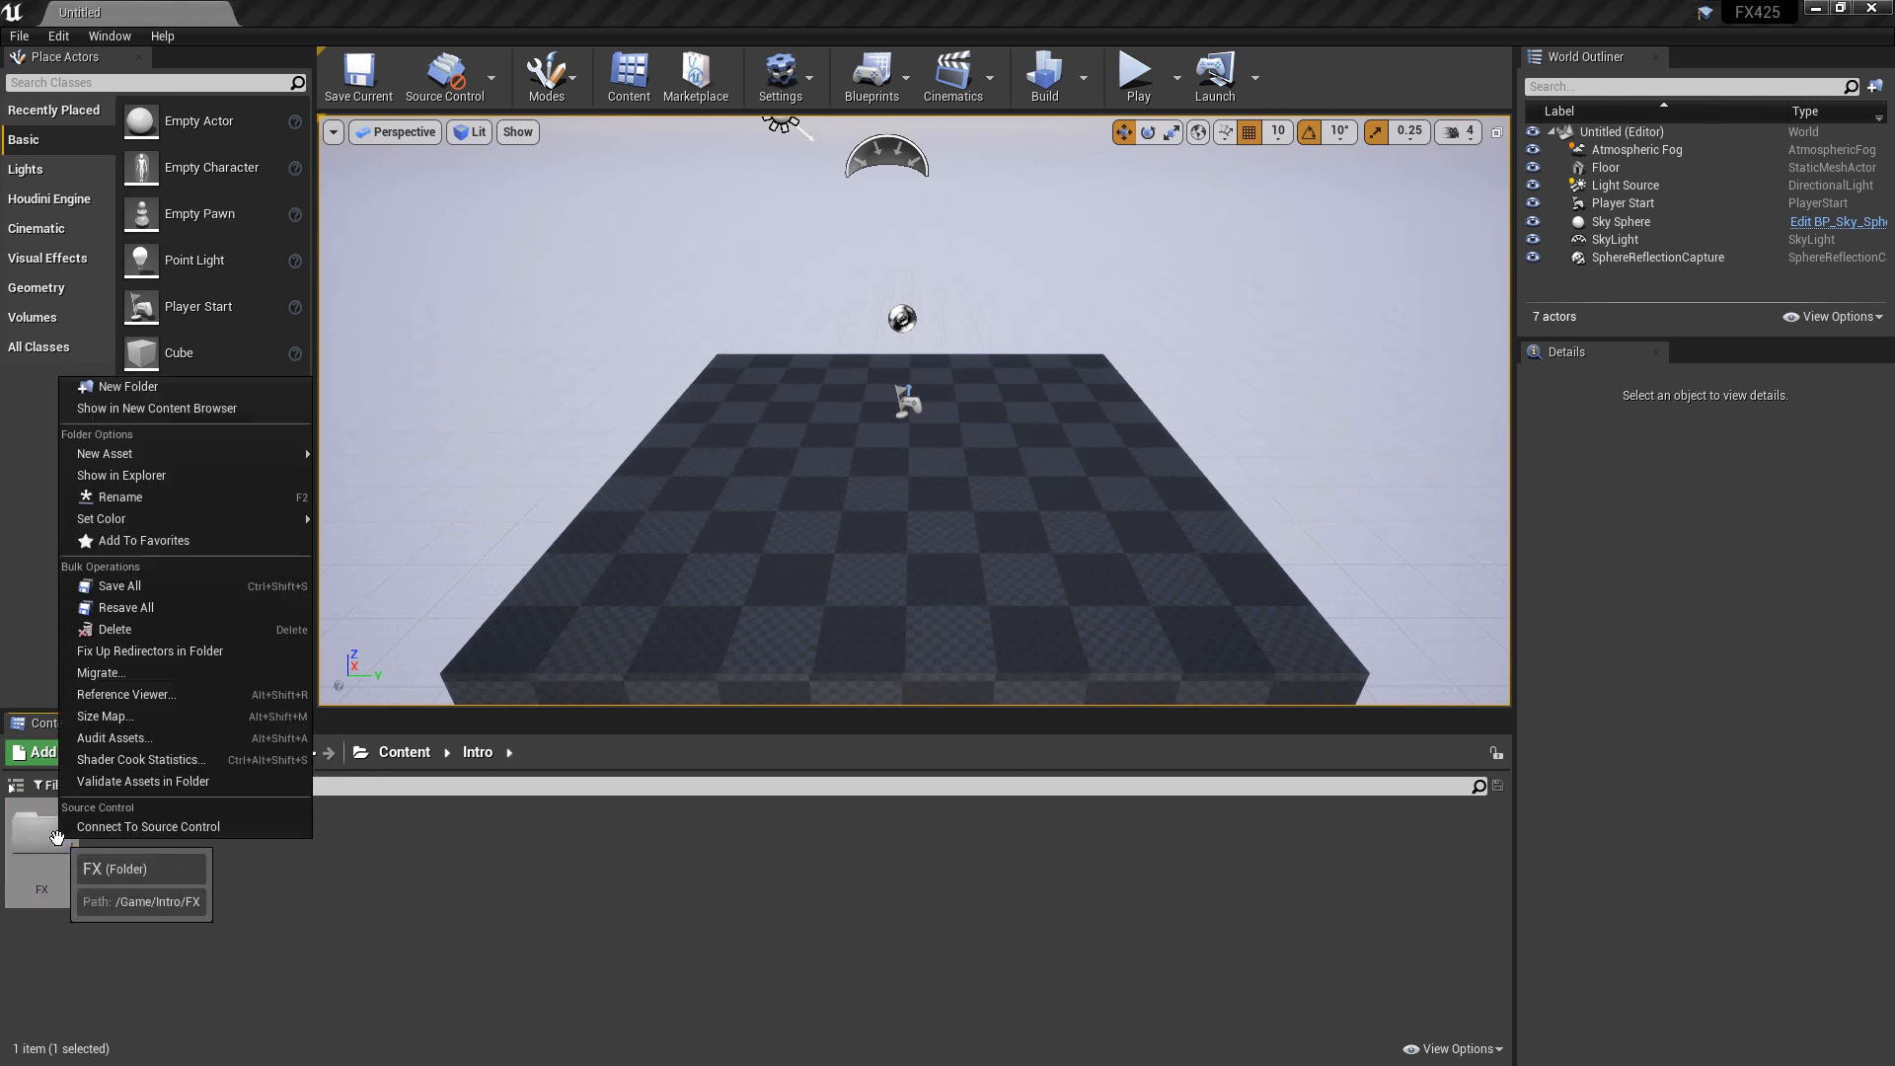
mouse_move(158, 519)
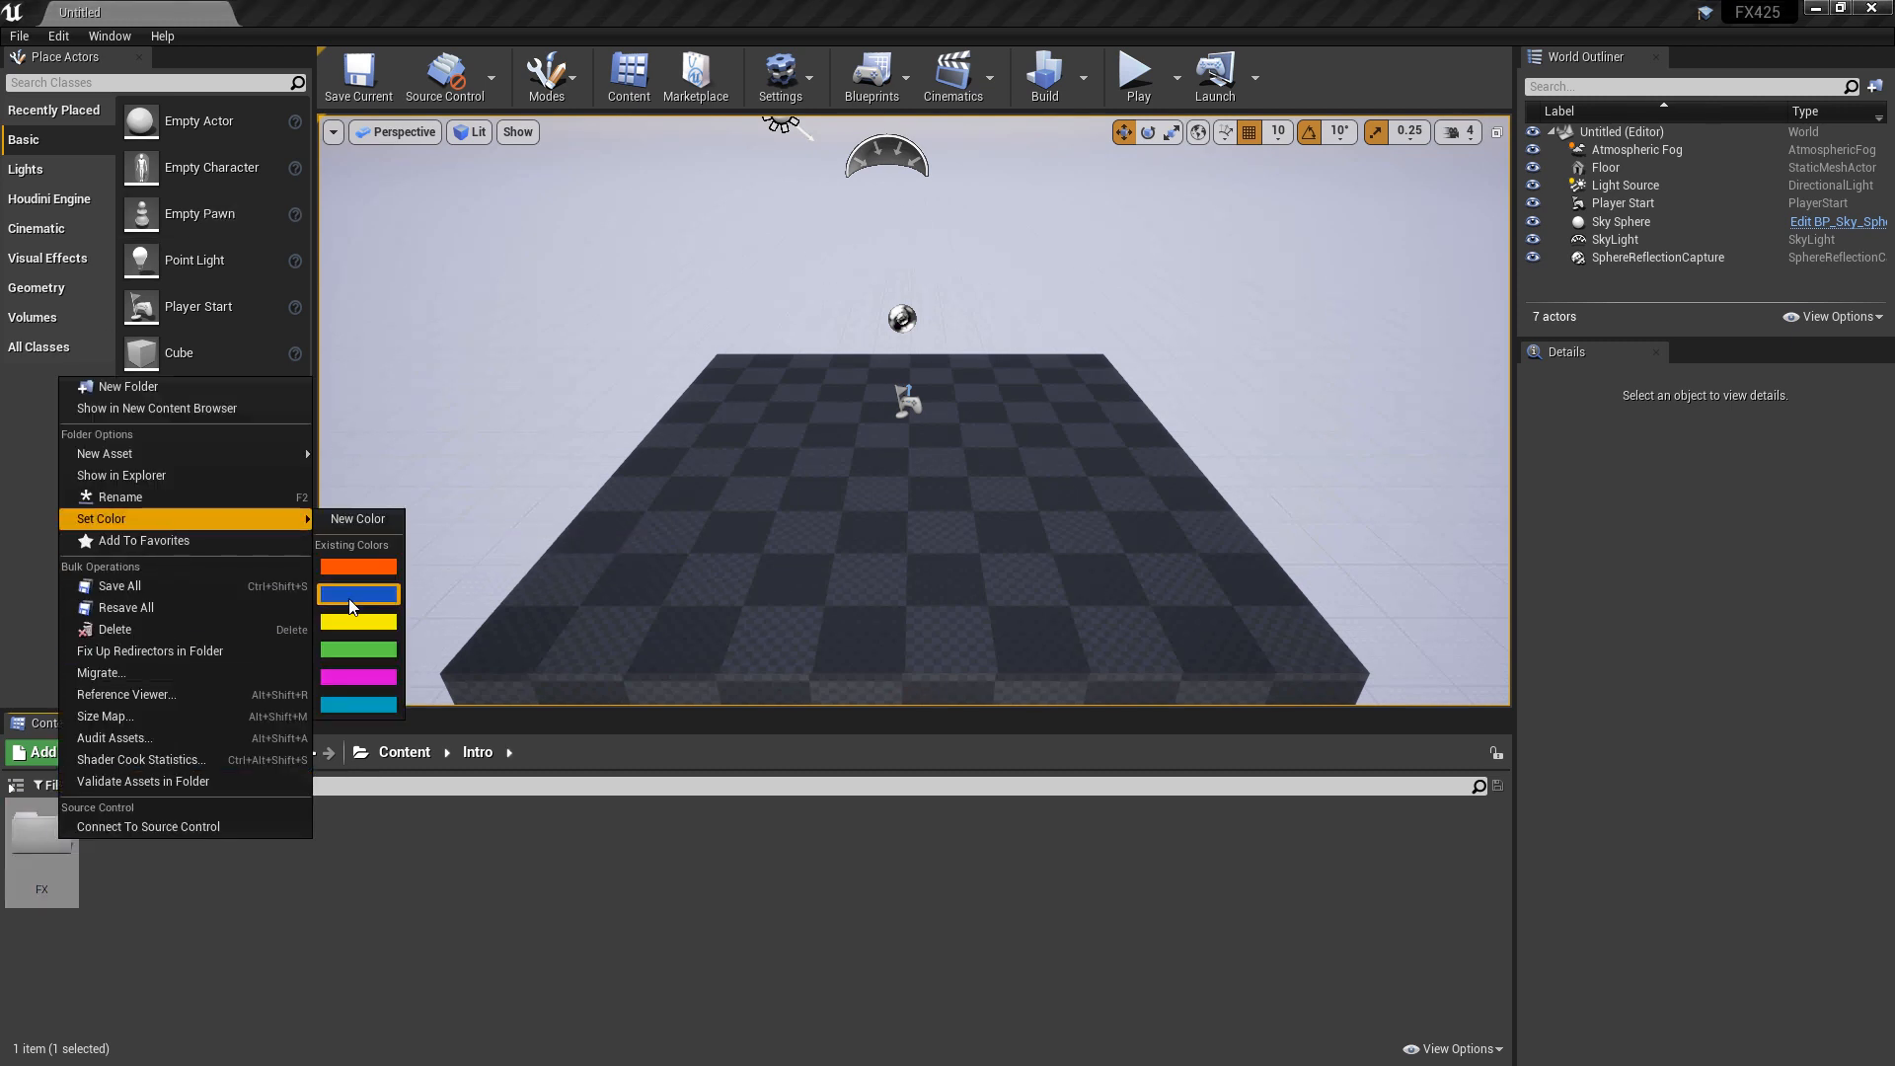
left_click(358, 677)
- In the FX folder, create a Niagara Emitter from the Empty template and name it NE_Blah_01
double_click(41, 834)
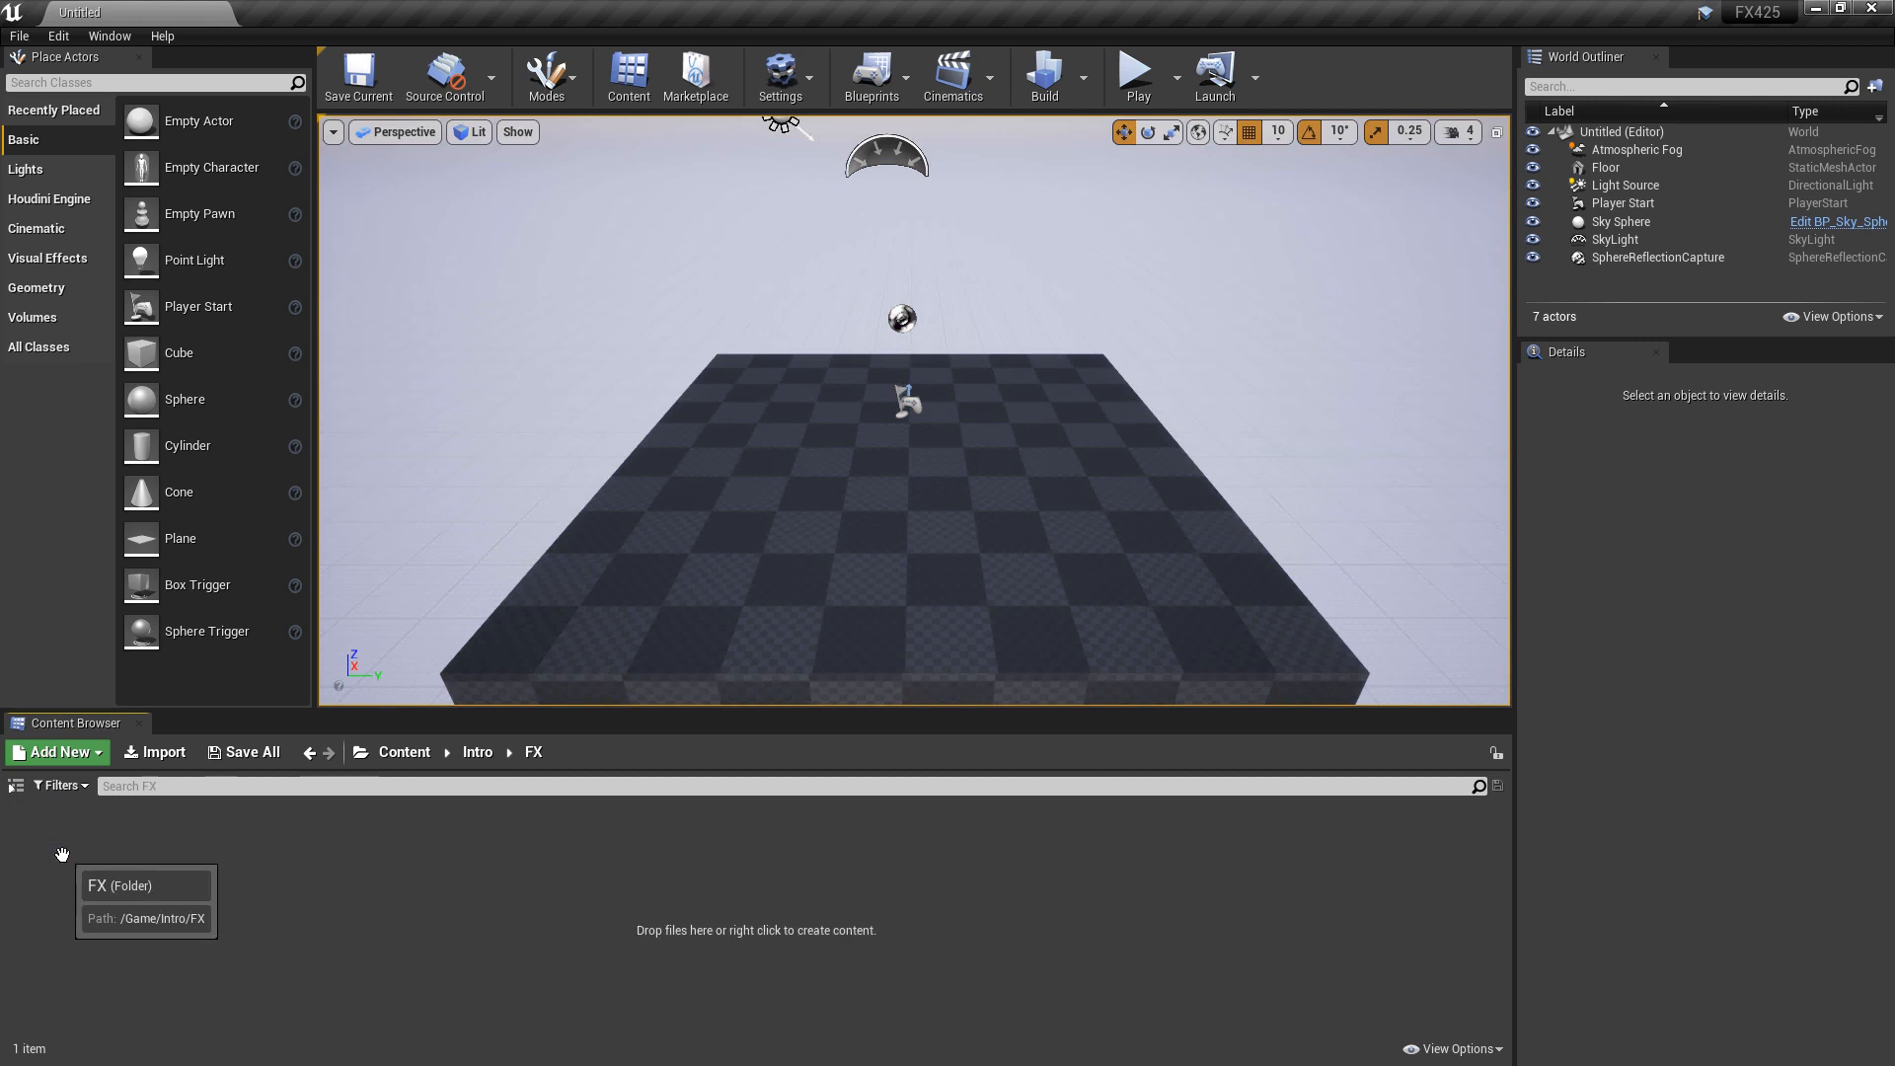
right_click(283, 905)
mouse_move(403, 736)
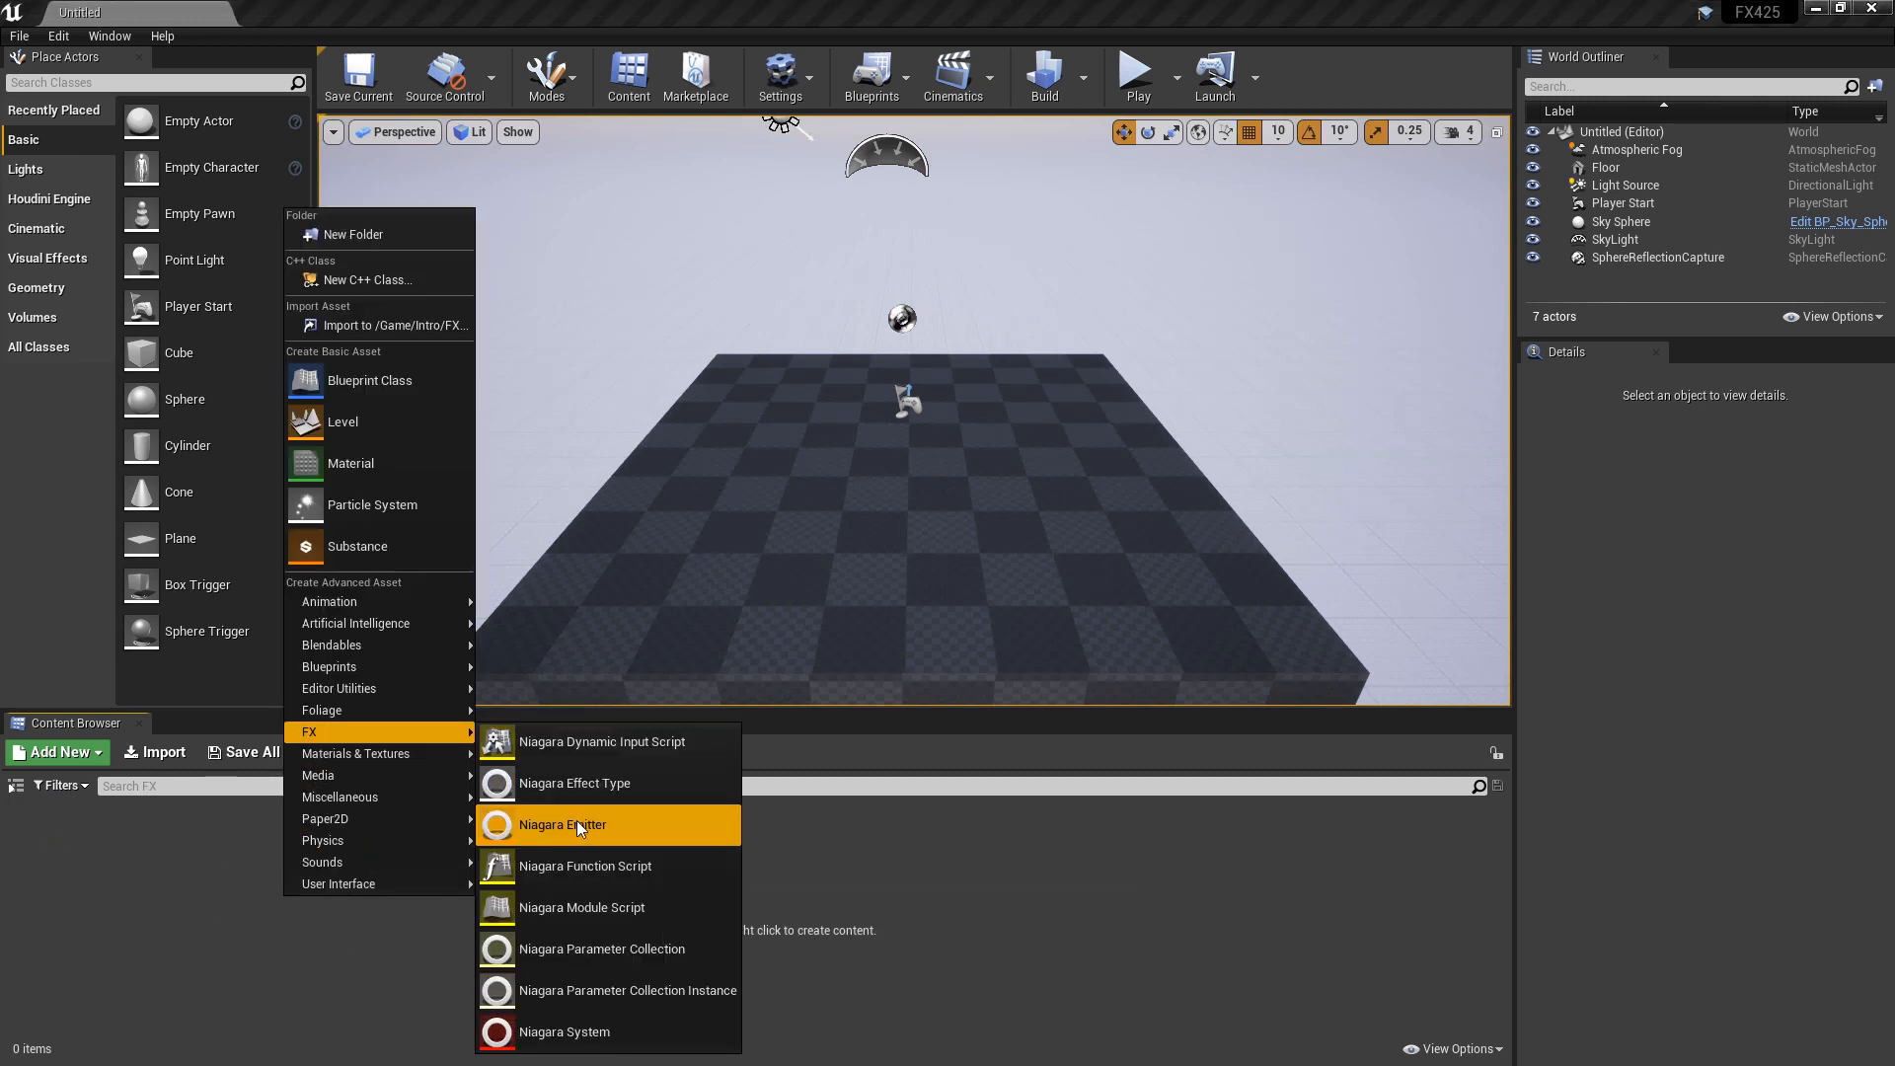
left_click(605, 827)
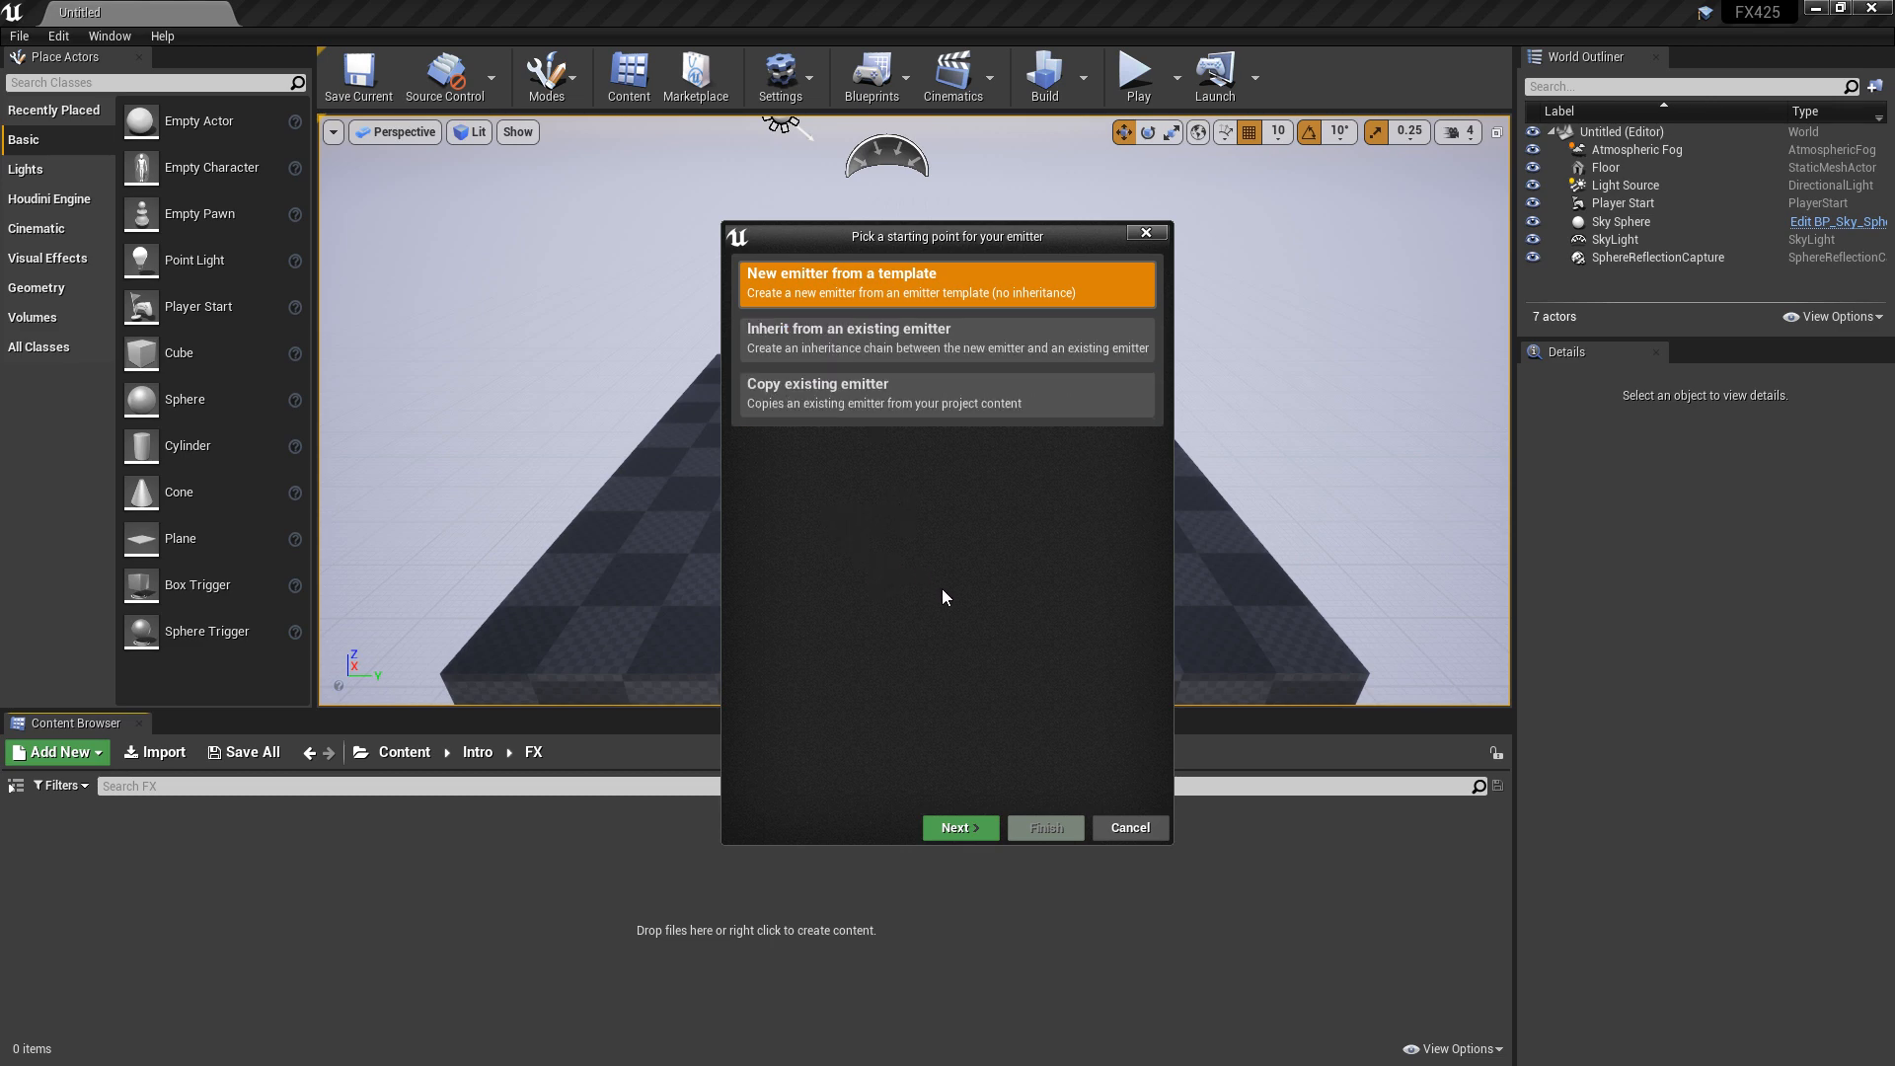
left_click(955, 827)
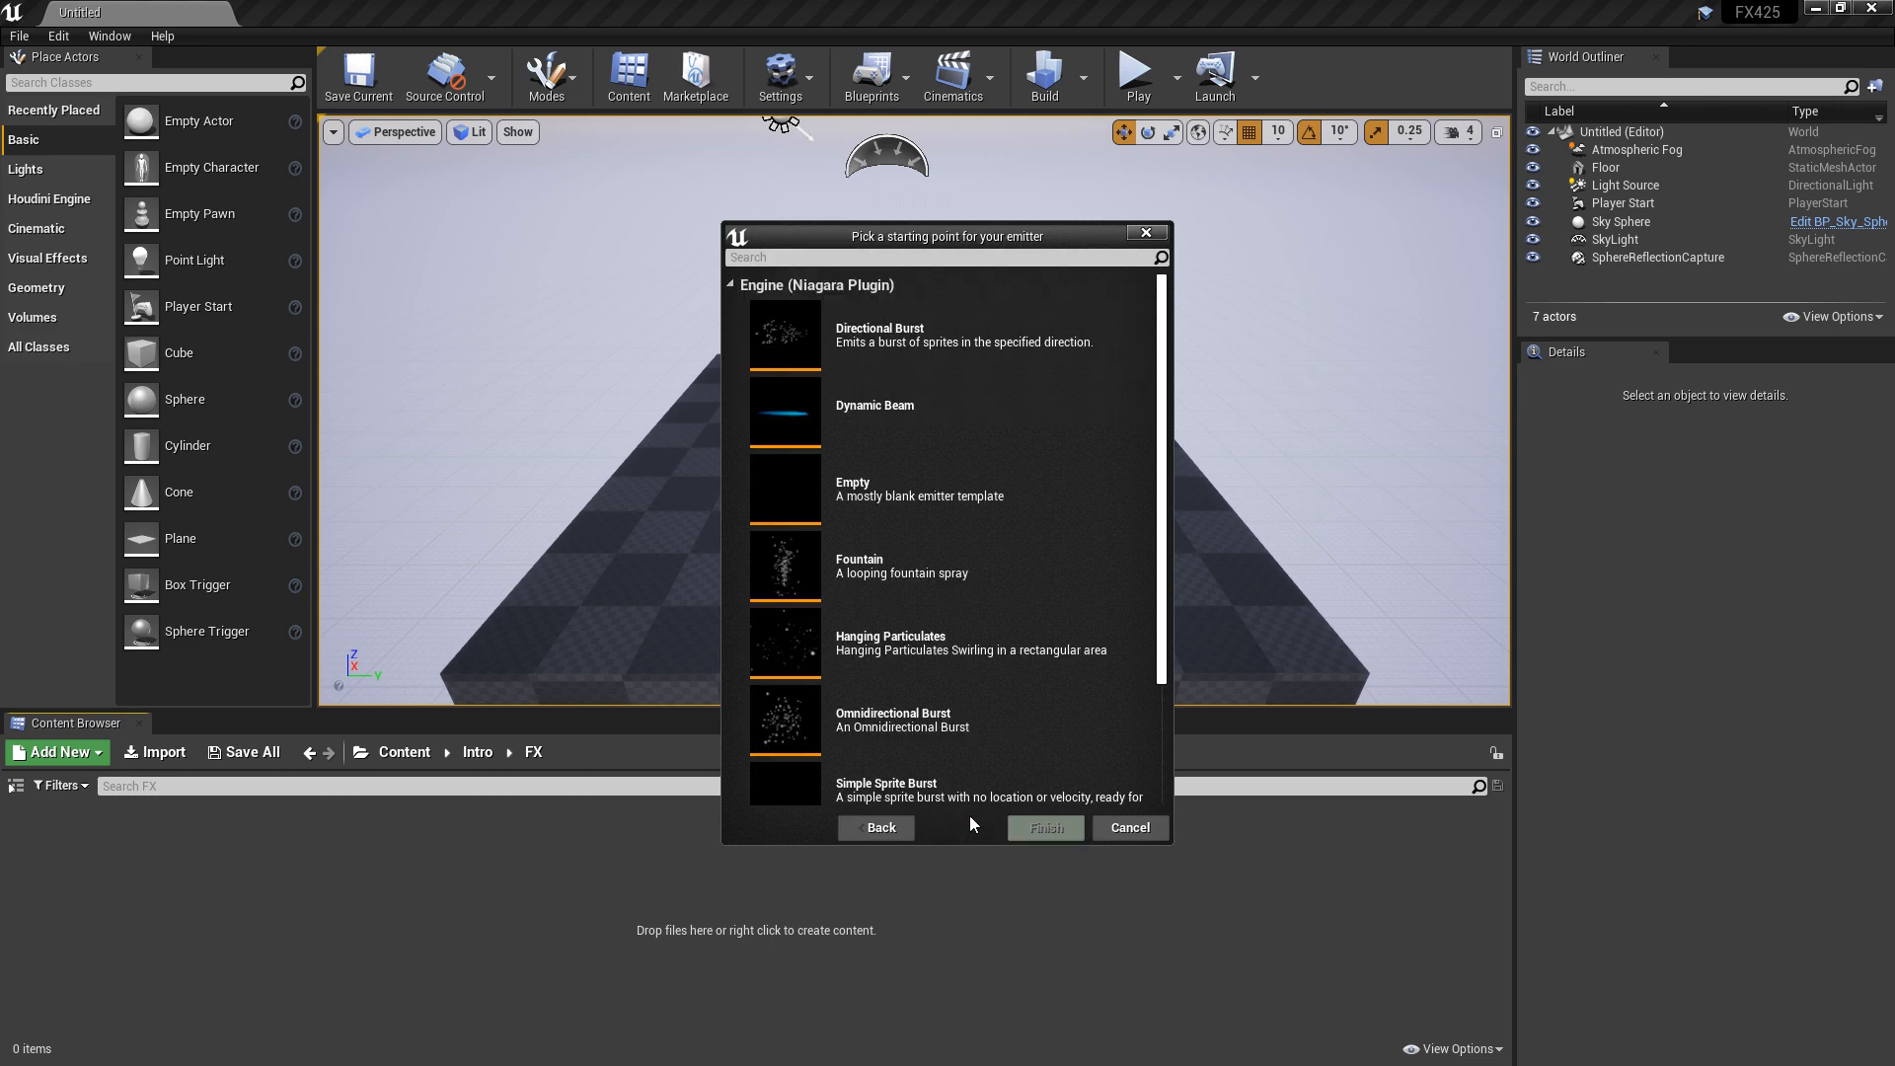
left_click(902, 487)
left_click(1040, 829)
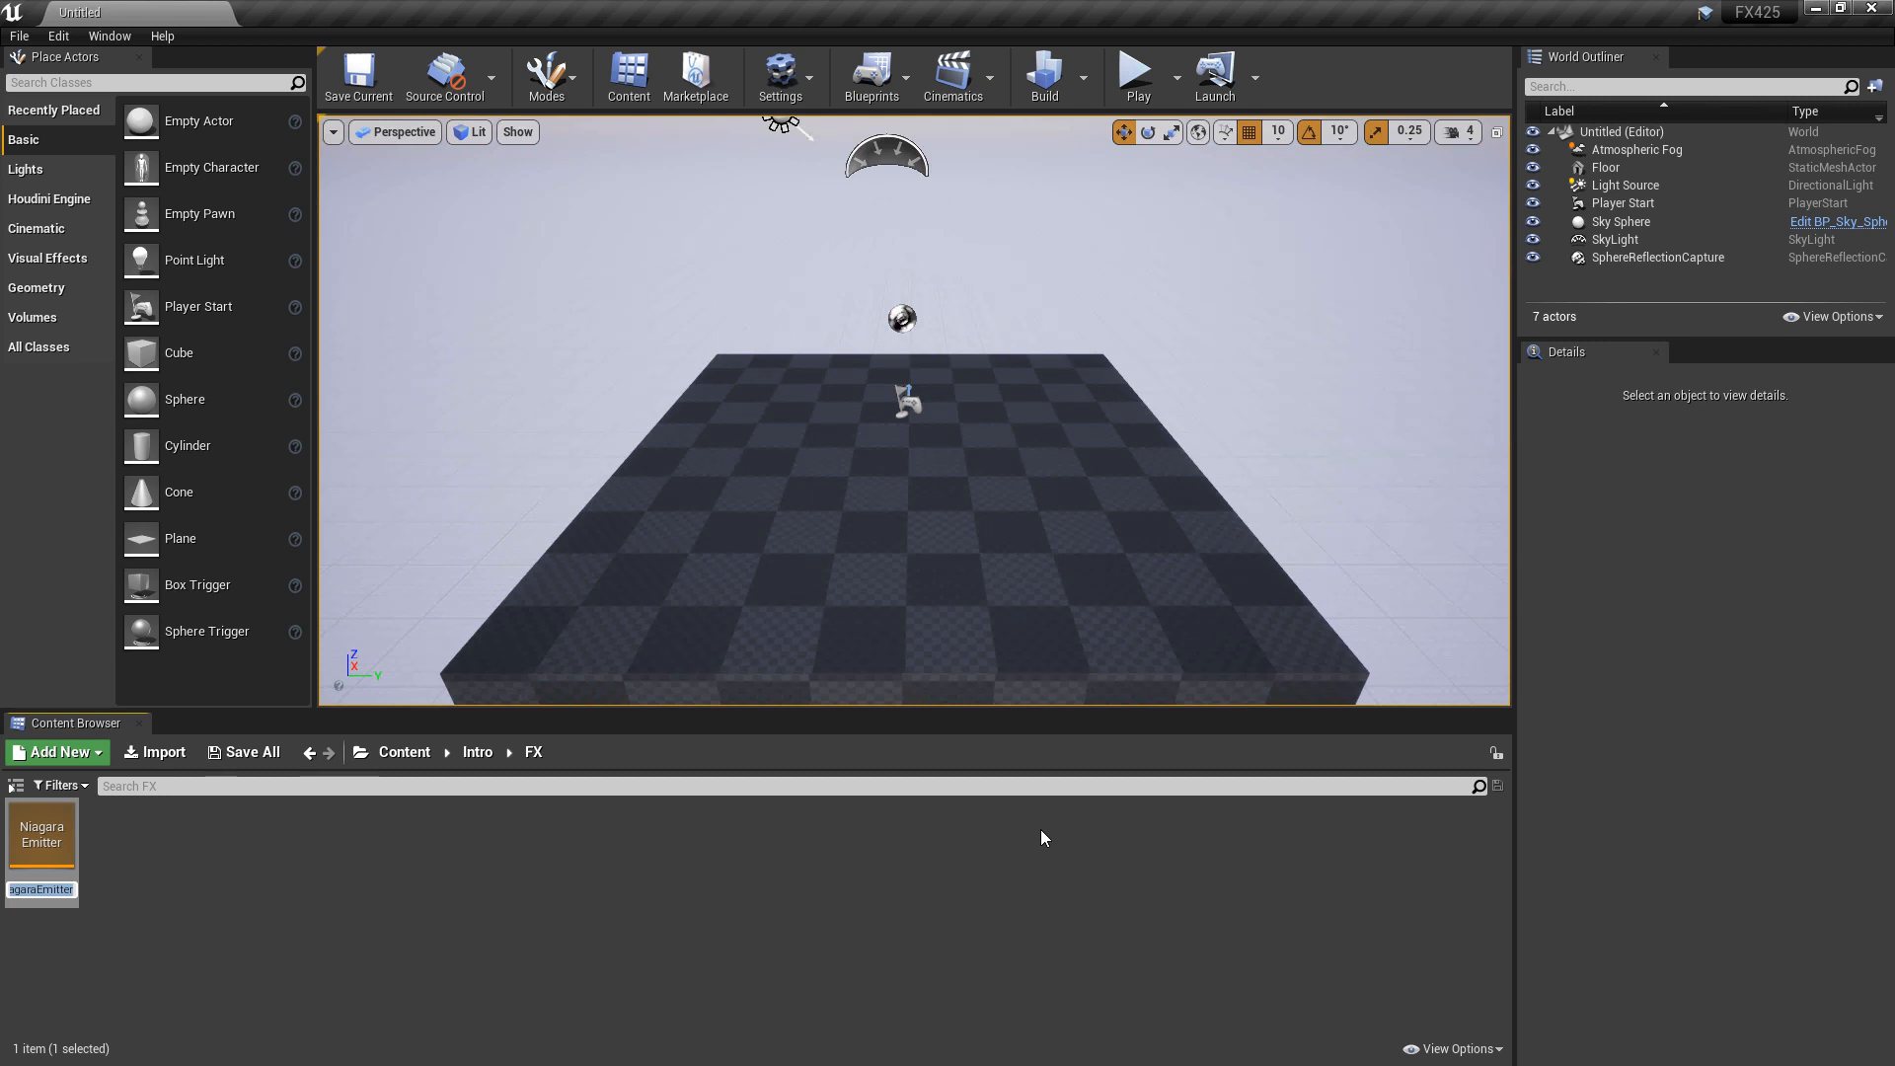
type("NE_Blah_01")
key("Return")
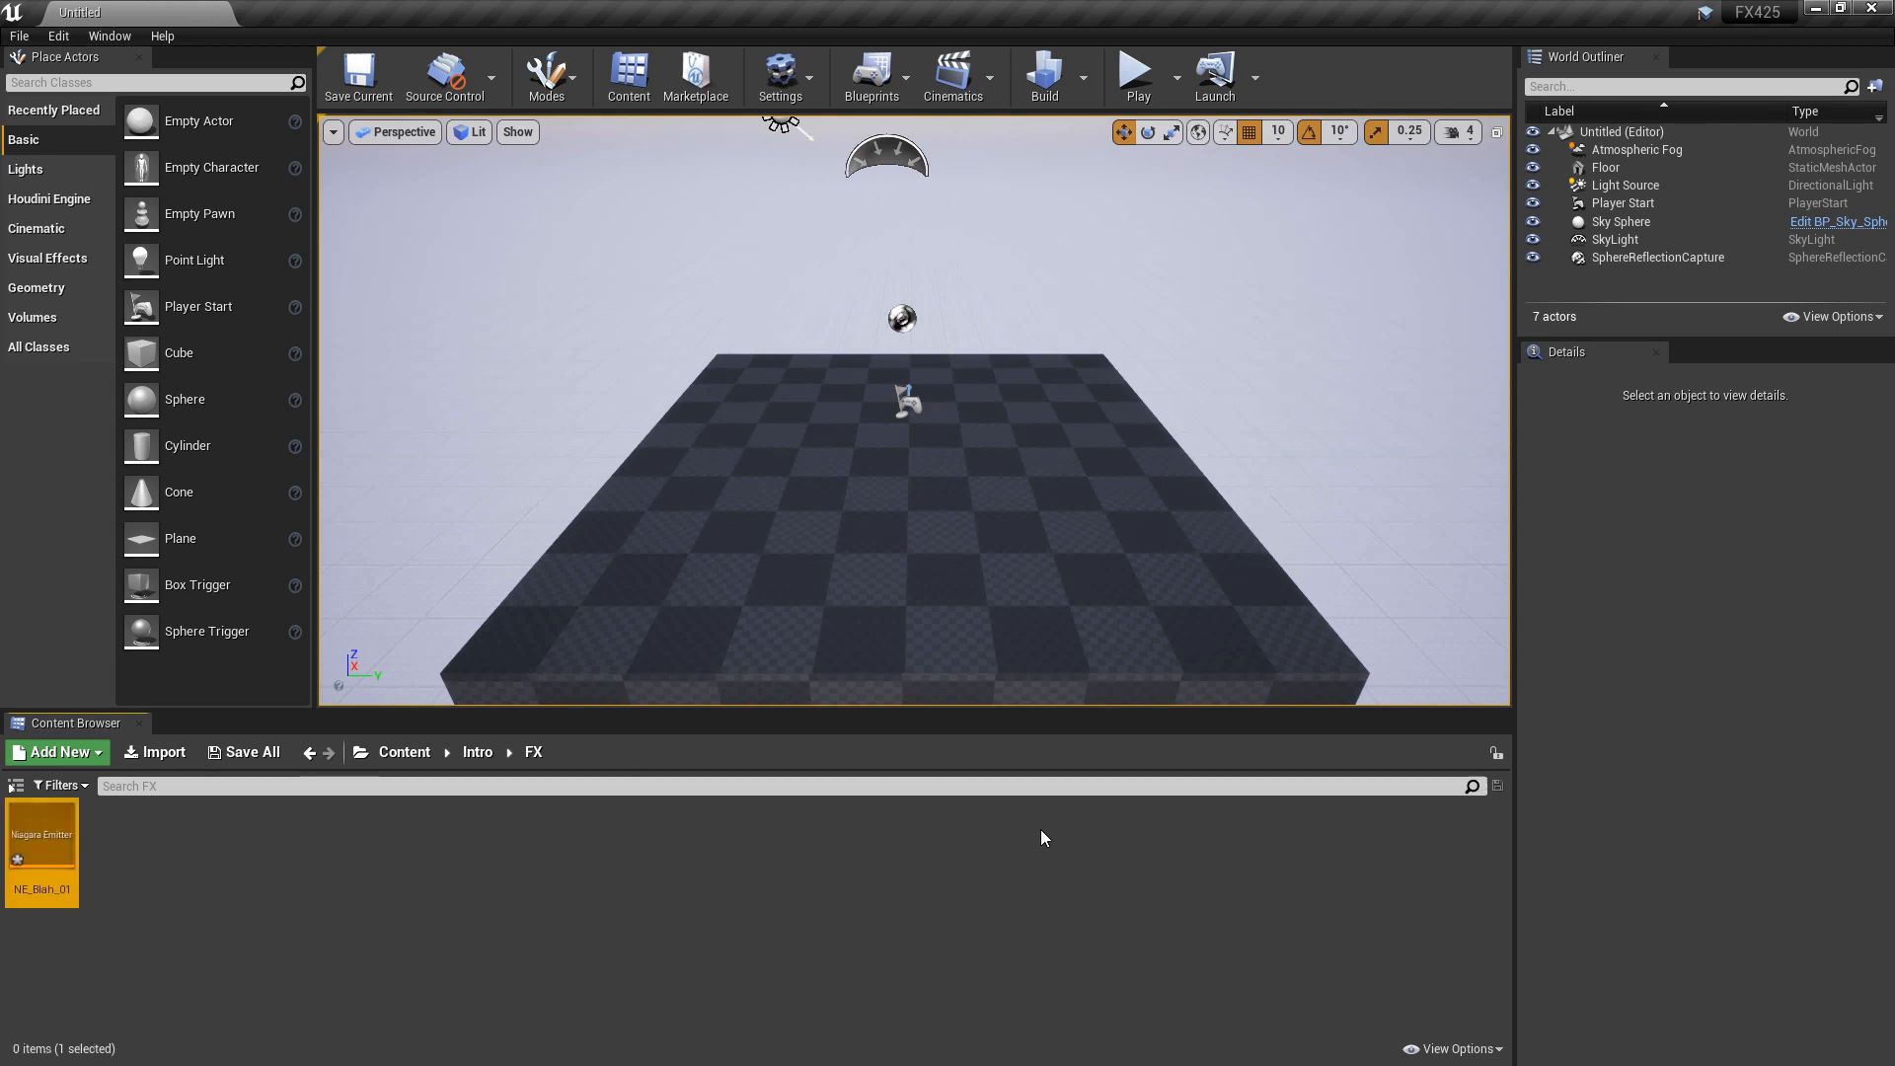
- Open NE_Blah_01 and simplify its editor layout by closing Parameters and Scratch Pad and widening the System Overview
double_click(51, 841)
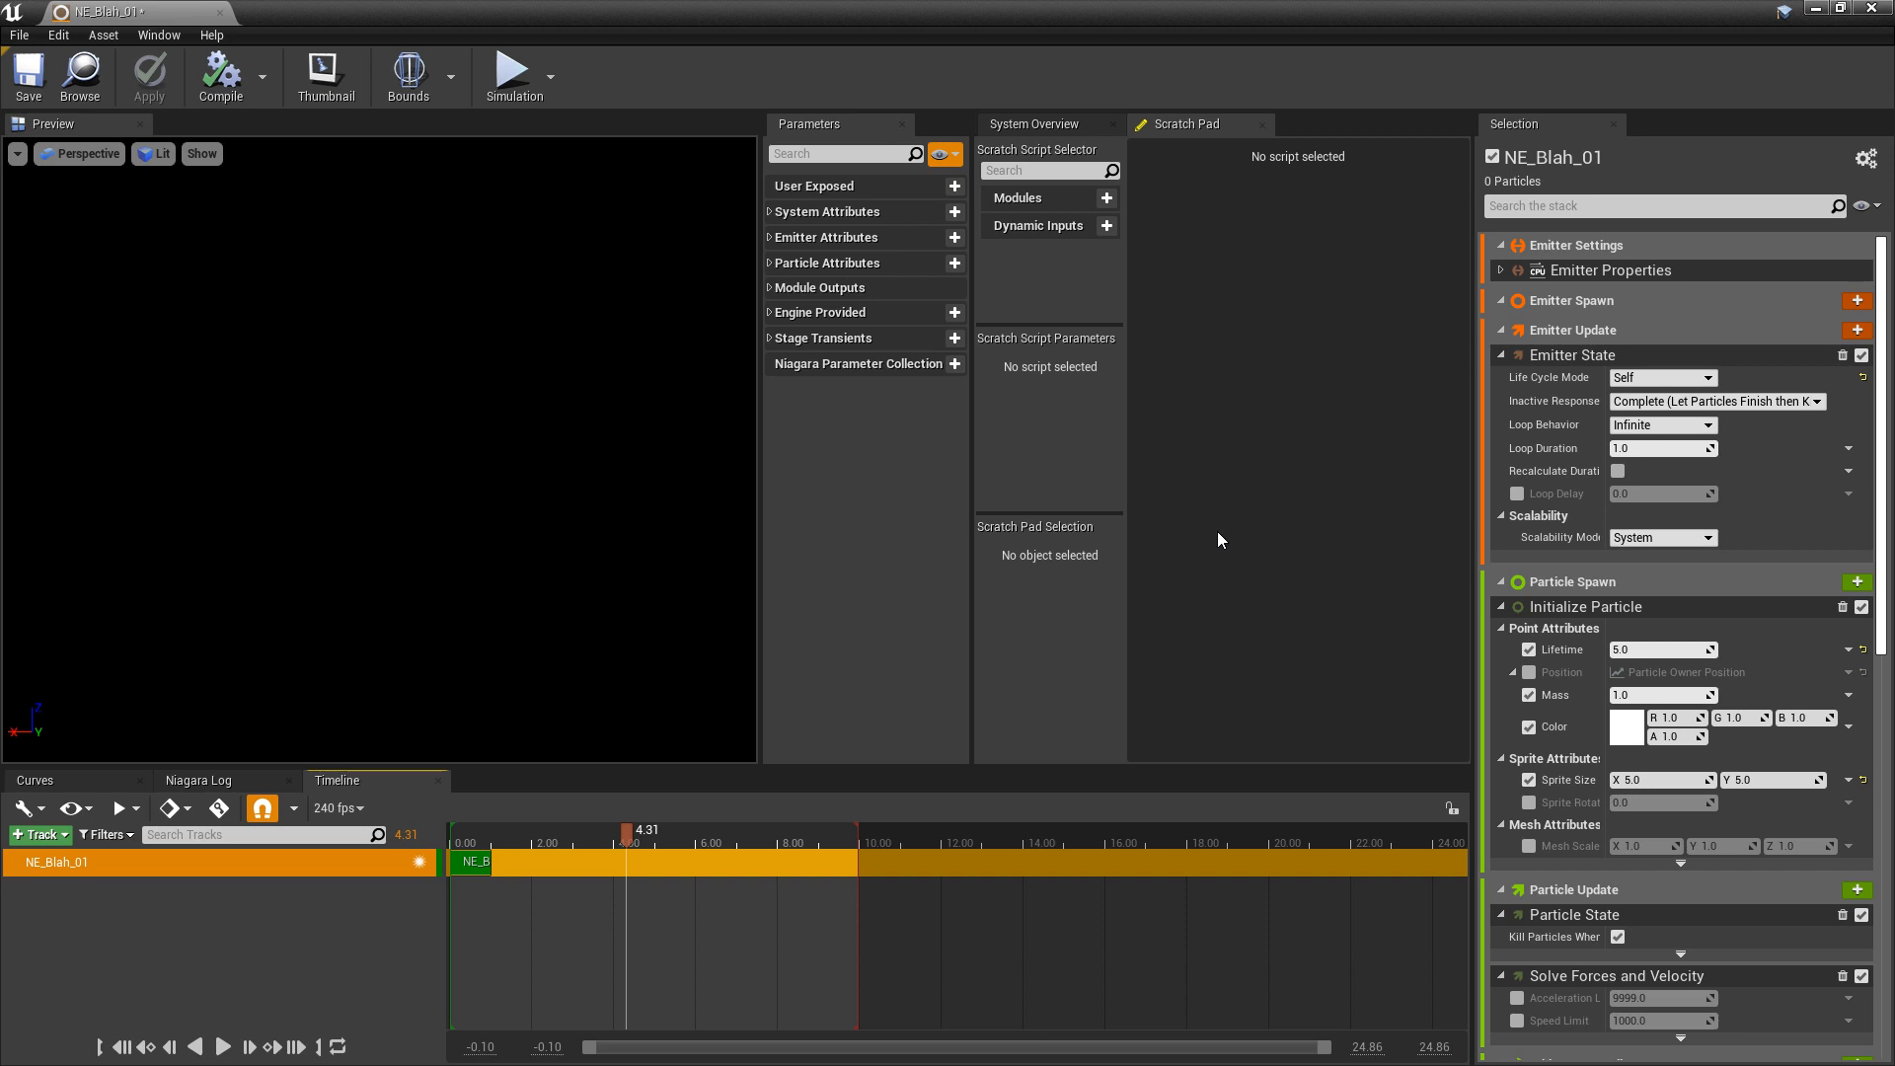
left_click(902, 125)
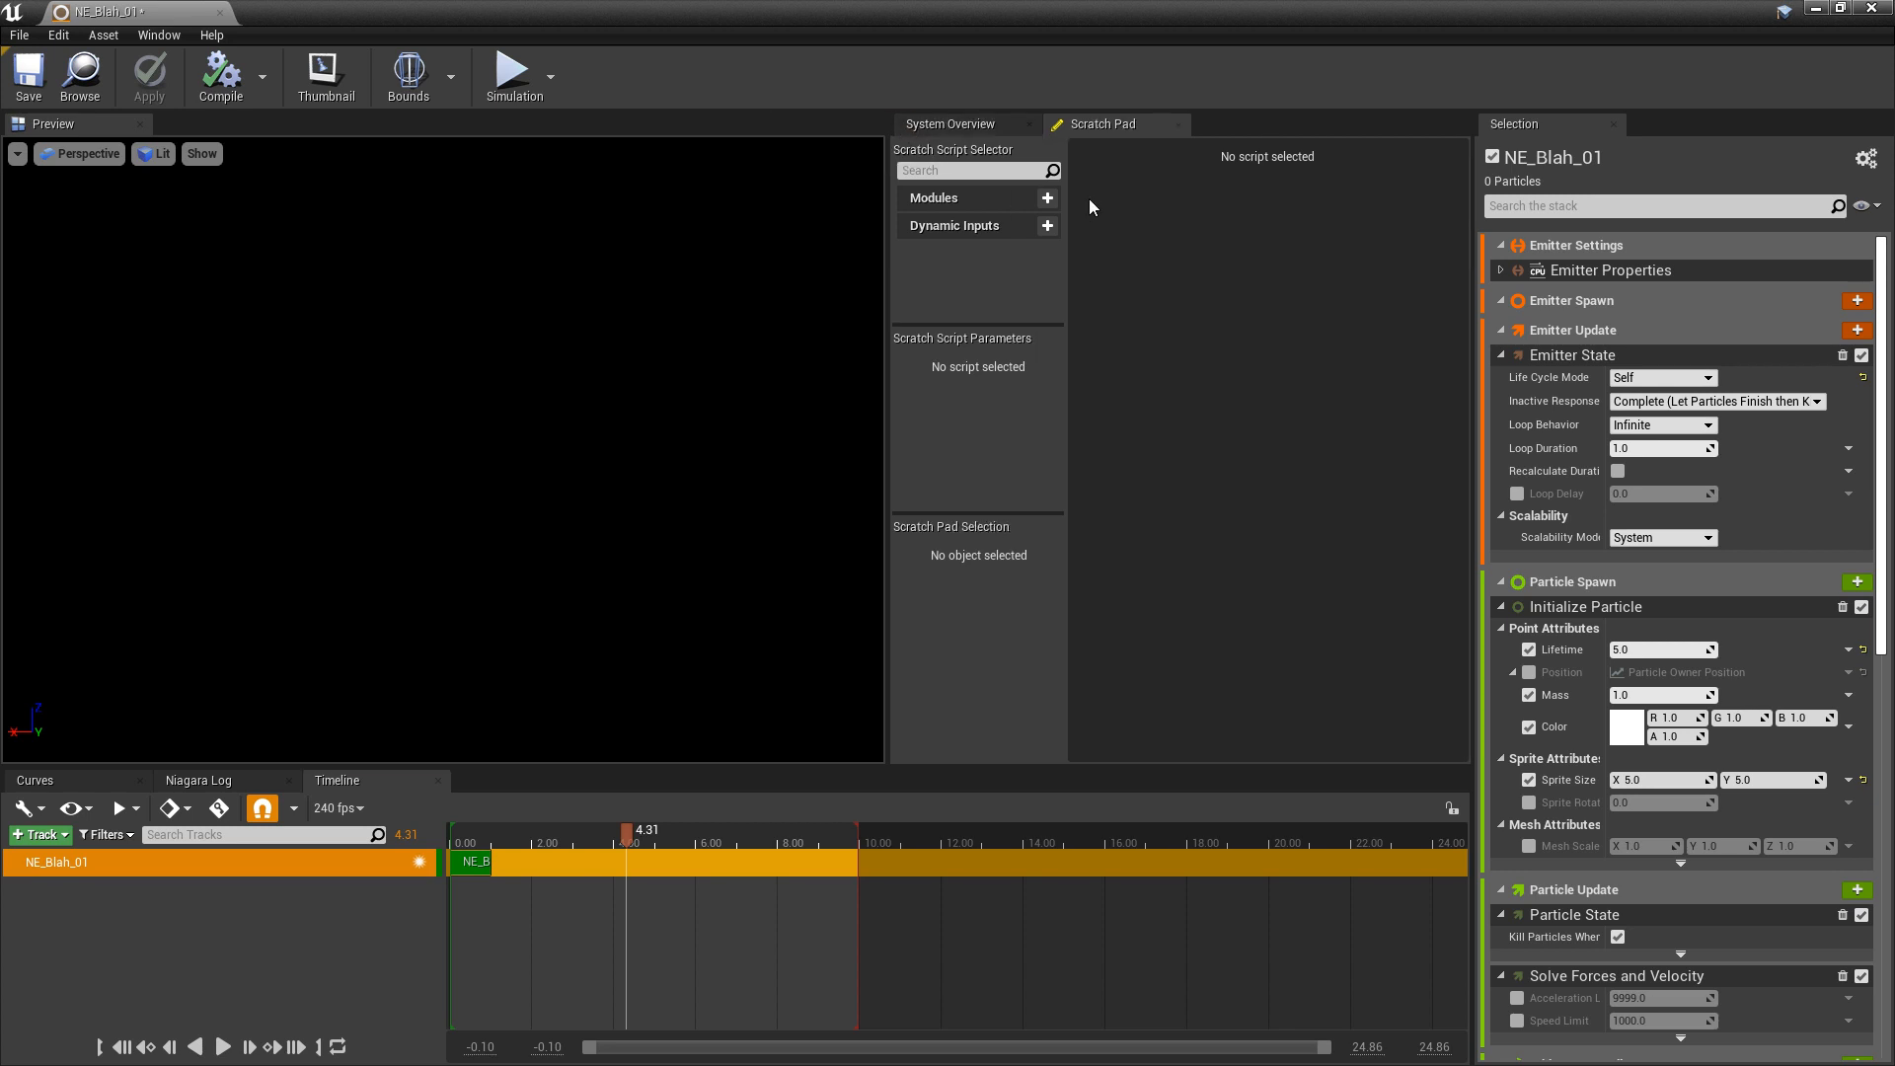
left_click(1179, 126)
left_click(1362, 516)
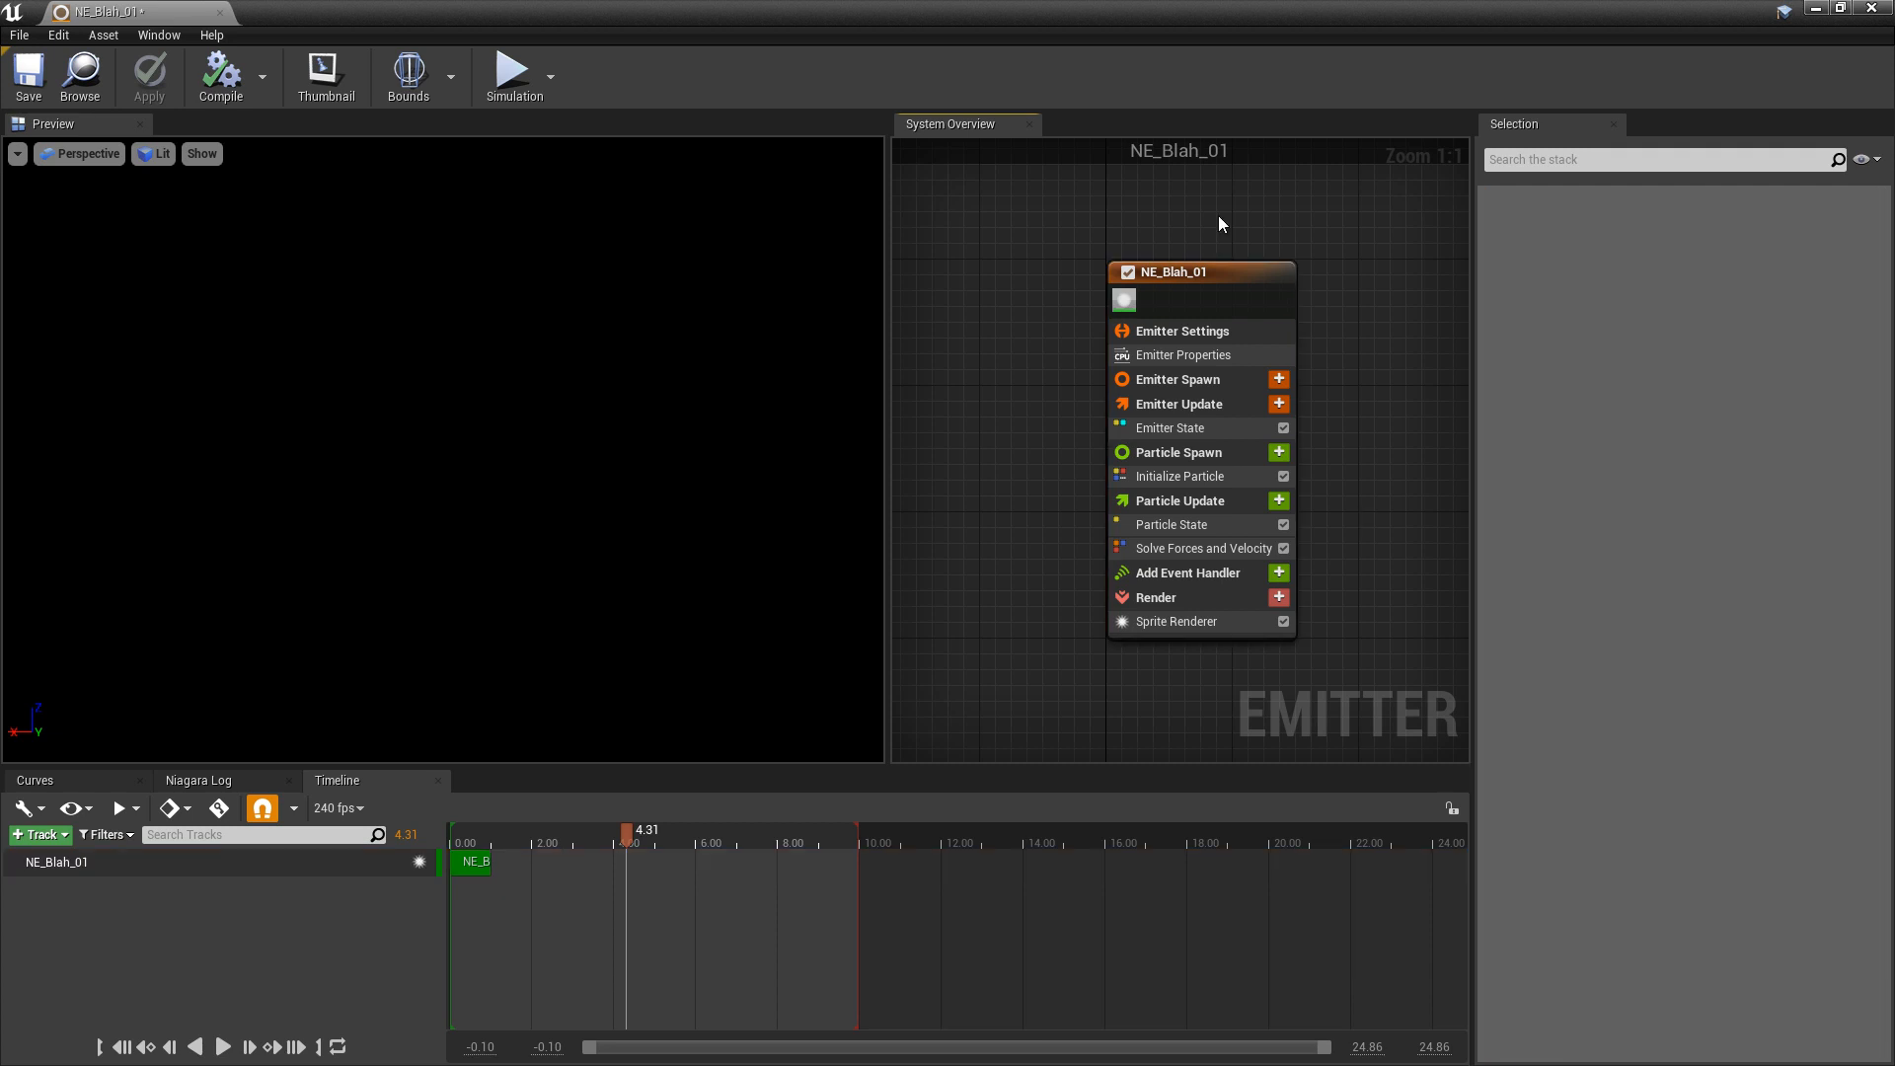
left_click_drag(886, 581, 564, 579)
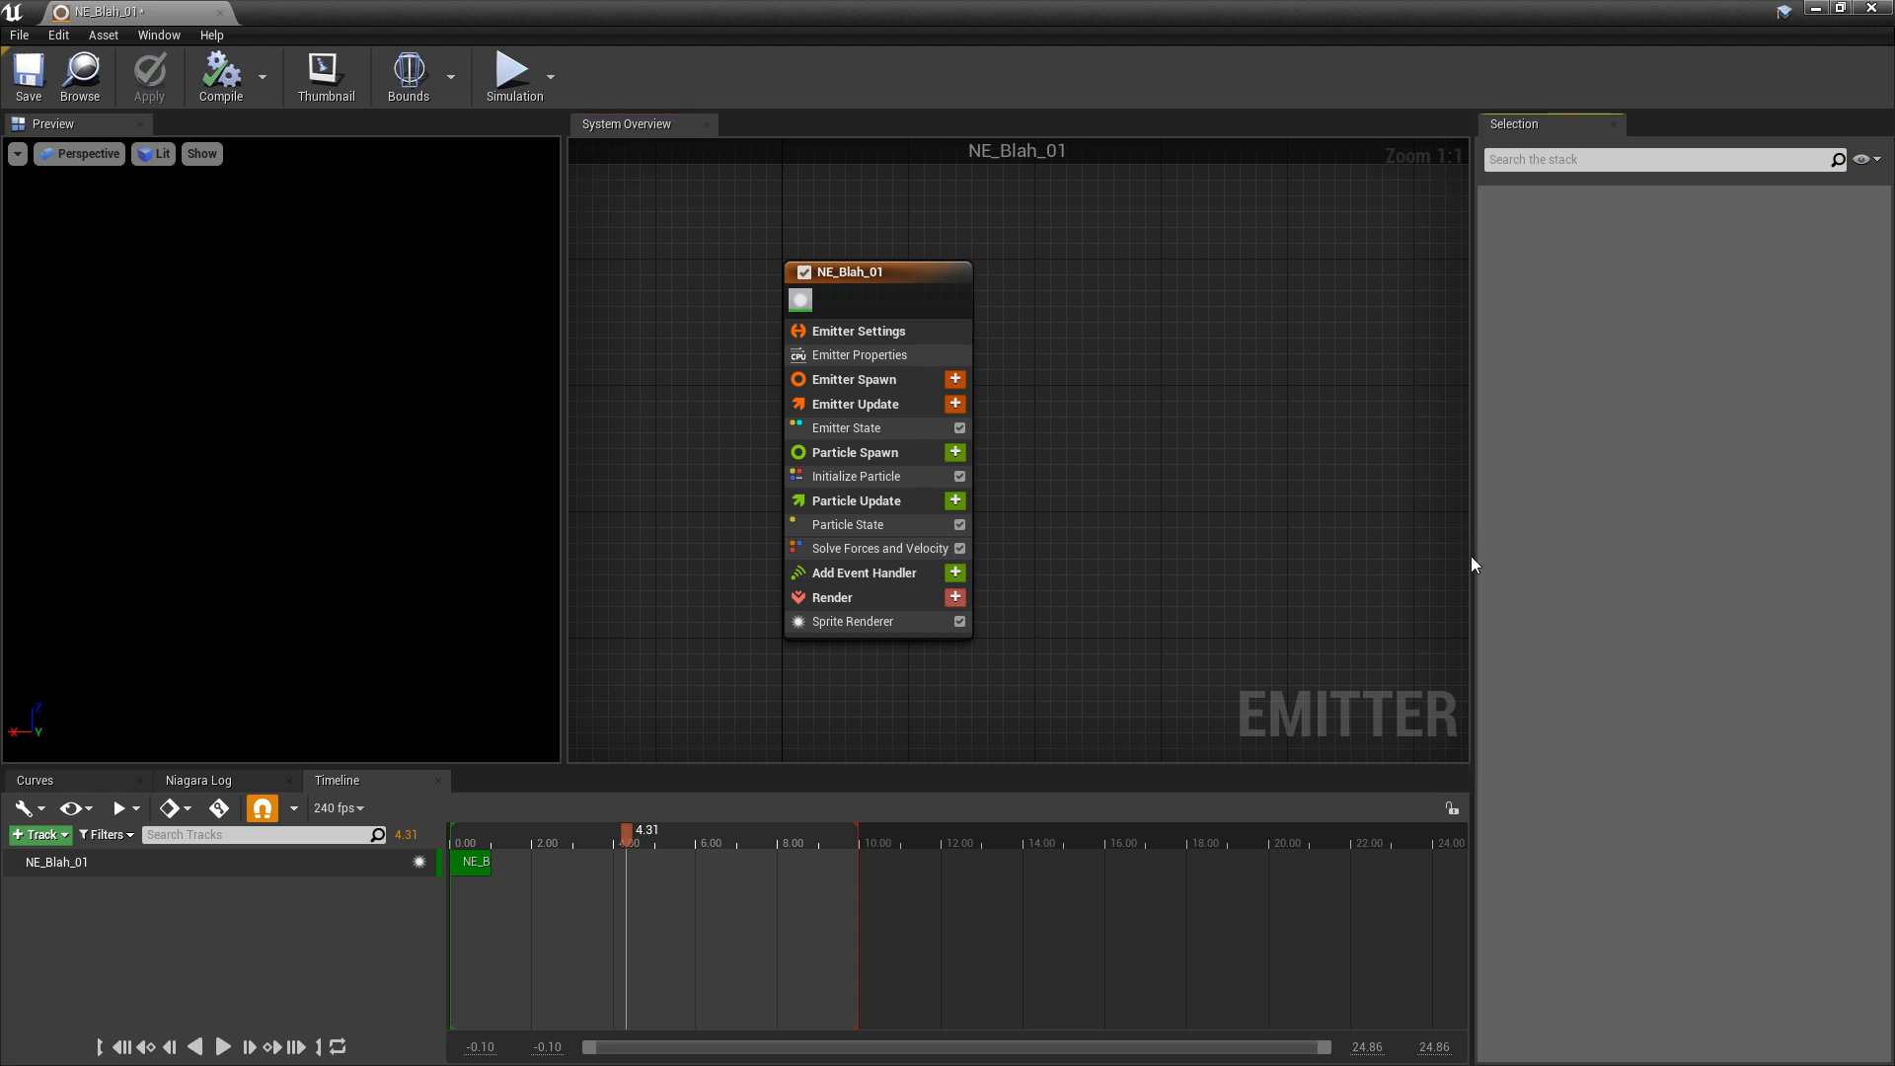
left_click_drag(1474, 560, 1462, 565)
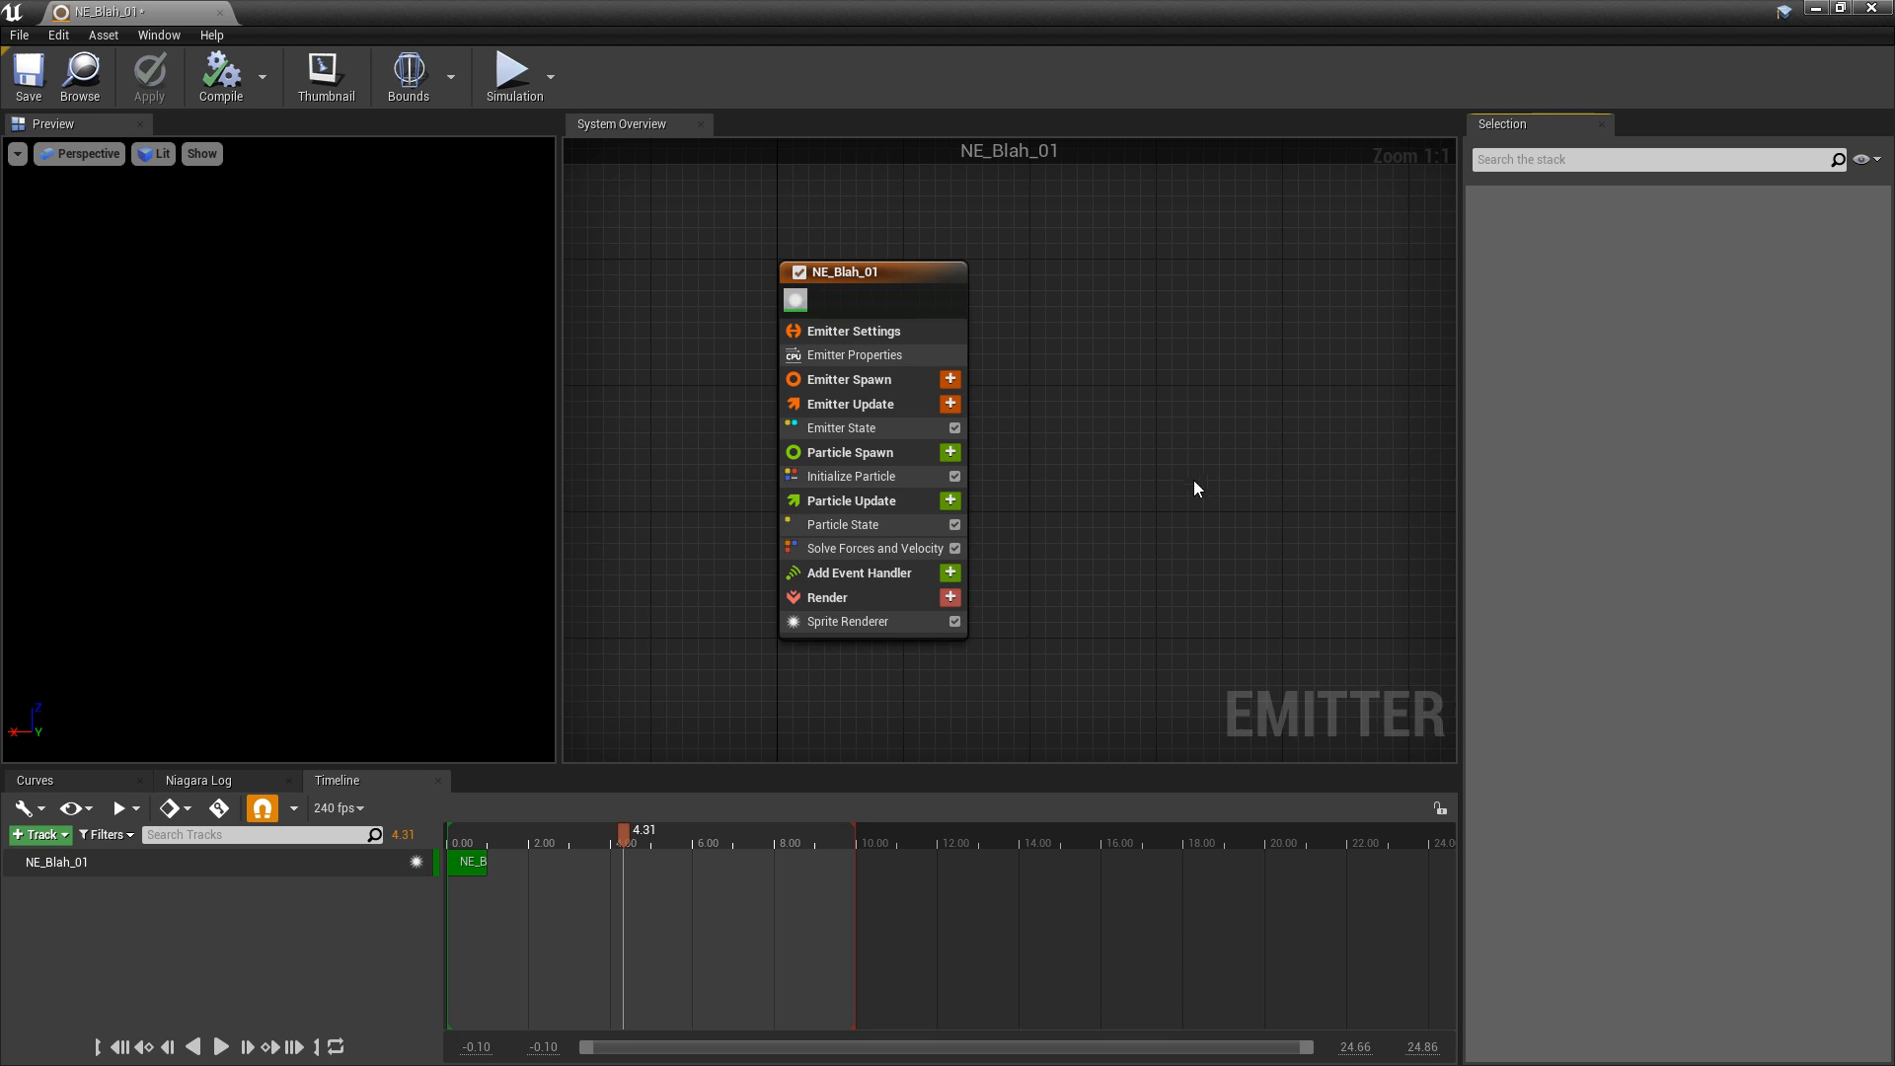
- Examine the NE_Blah_01 emitter node in the System Overview graph from different positions and zoom levels
mouse_move(1198, 481)
right_mouse_down()
mouse_move(1260, 501)
mouse_move(1217, 440)
mouse_move(1192, 461)
right_mouse_up()
left_click_drag(1270, 524, 873, 286)
left_click(1137, 428)
scroll(1138, 430, "down", 4)
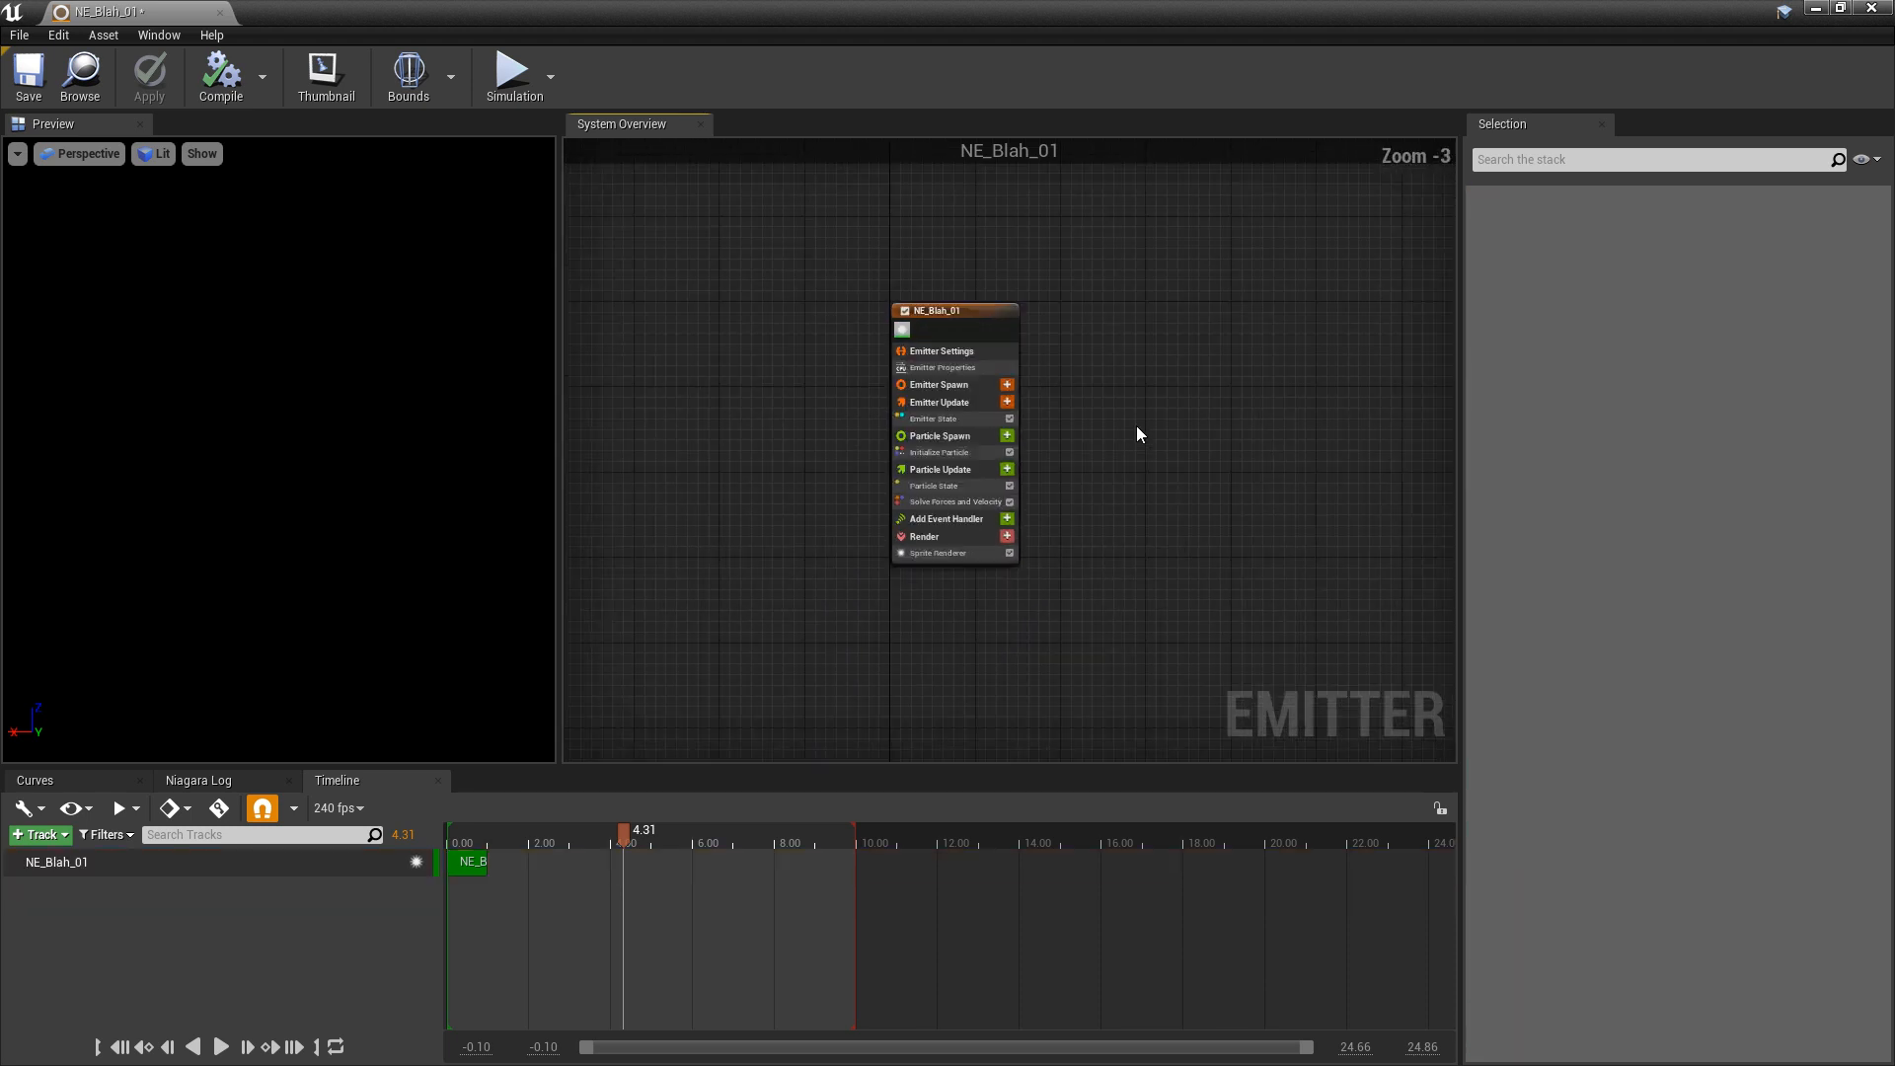
scroll(1135, 429, "up", 2)
right_click_drag(1135, 429, 931, 444)
scroll(1214, 488, "up", 2)
right_click_drag(773, 444, 1143, 485)
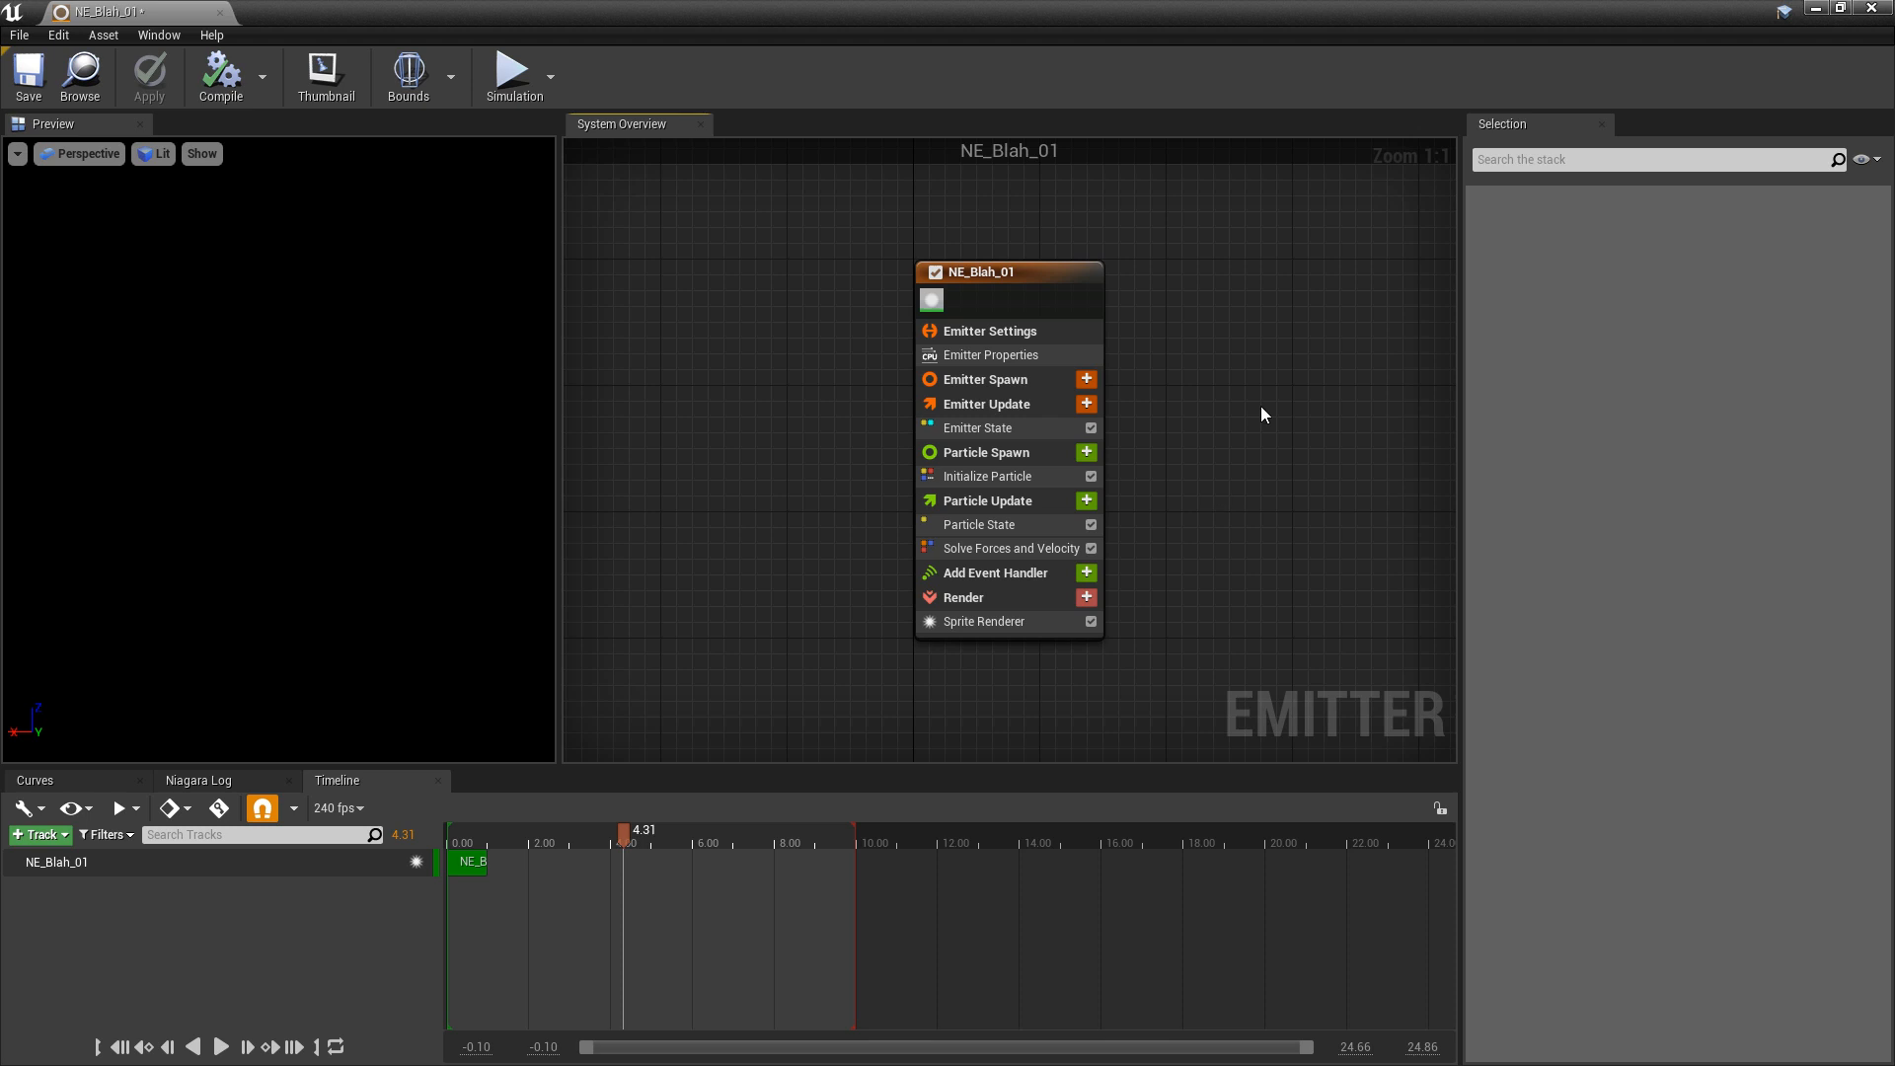
- Add a standalone comment box to the empty graph area beside the emitter node and delete it
key("c")
right_click_drag(1329, 570, 1194, 582)
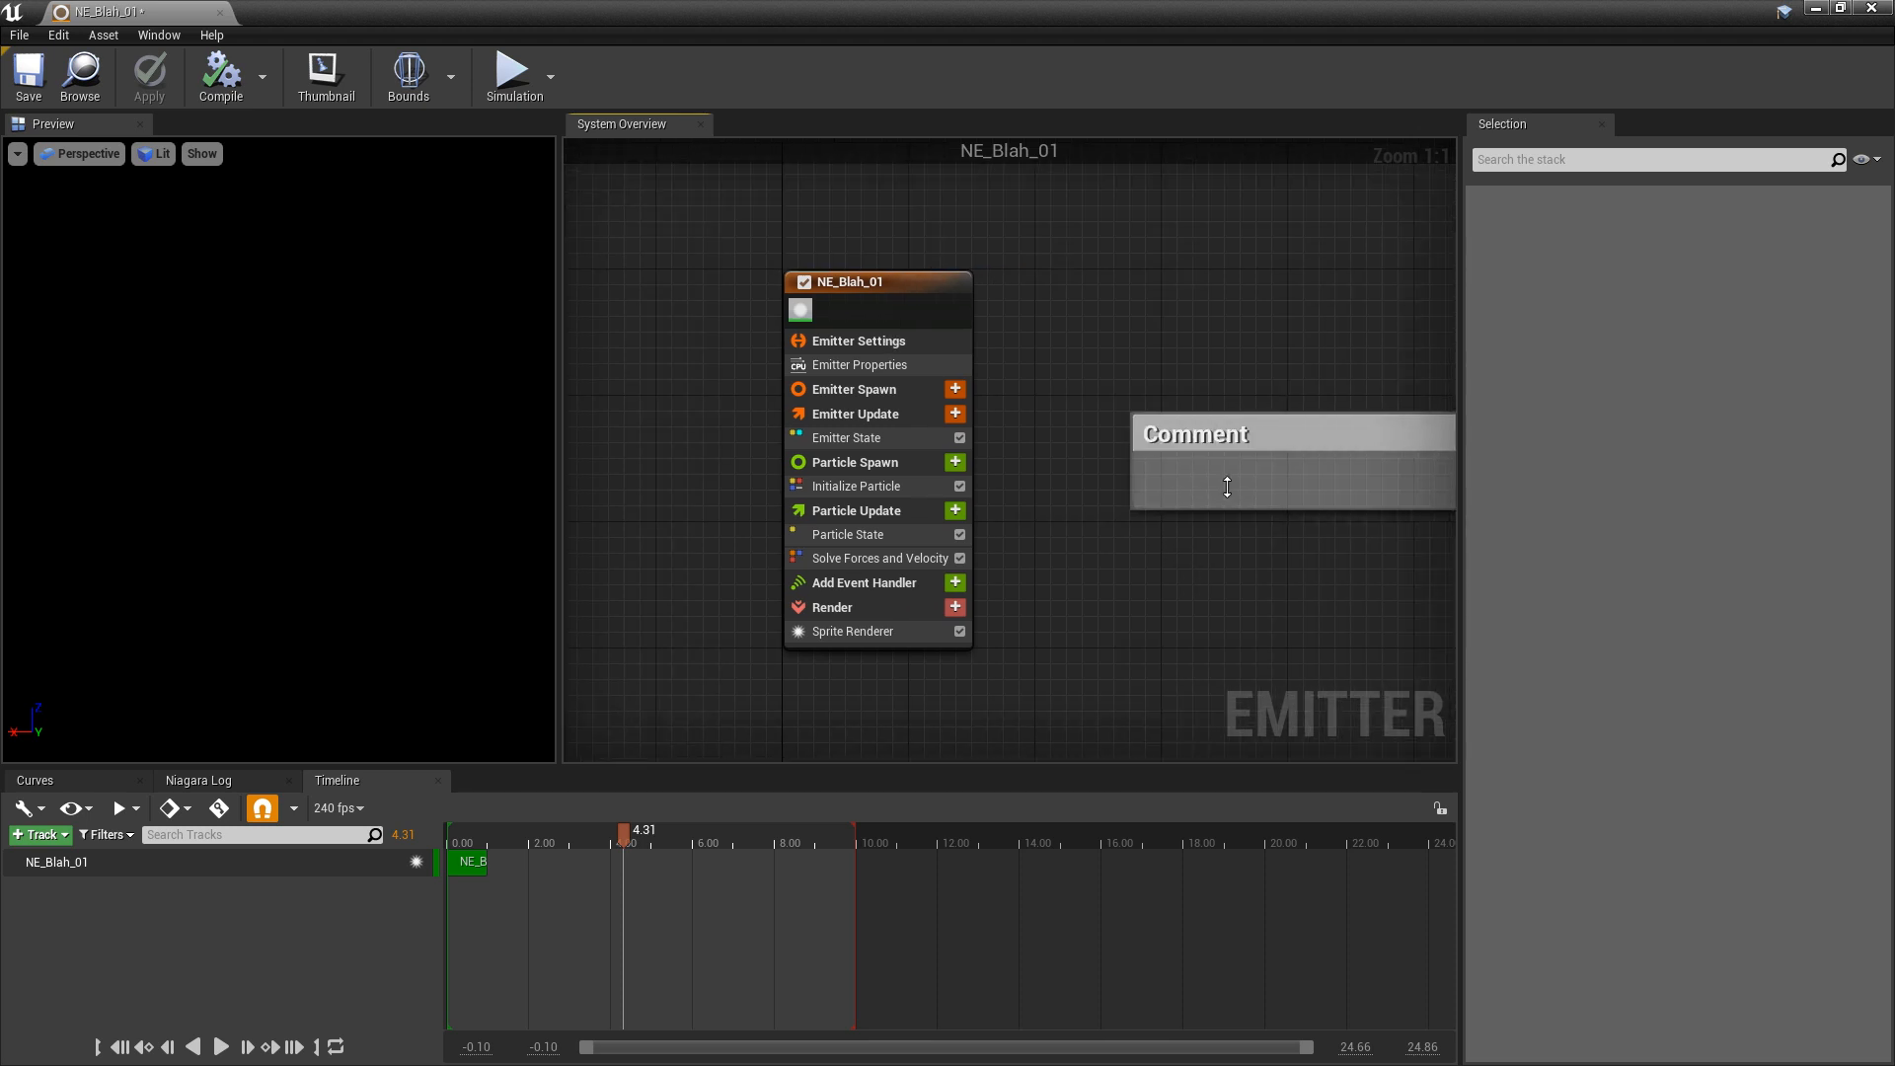
left_click(1323, 430)
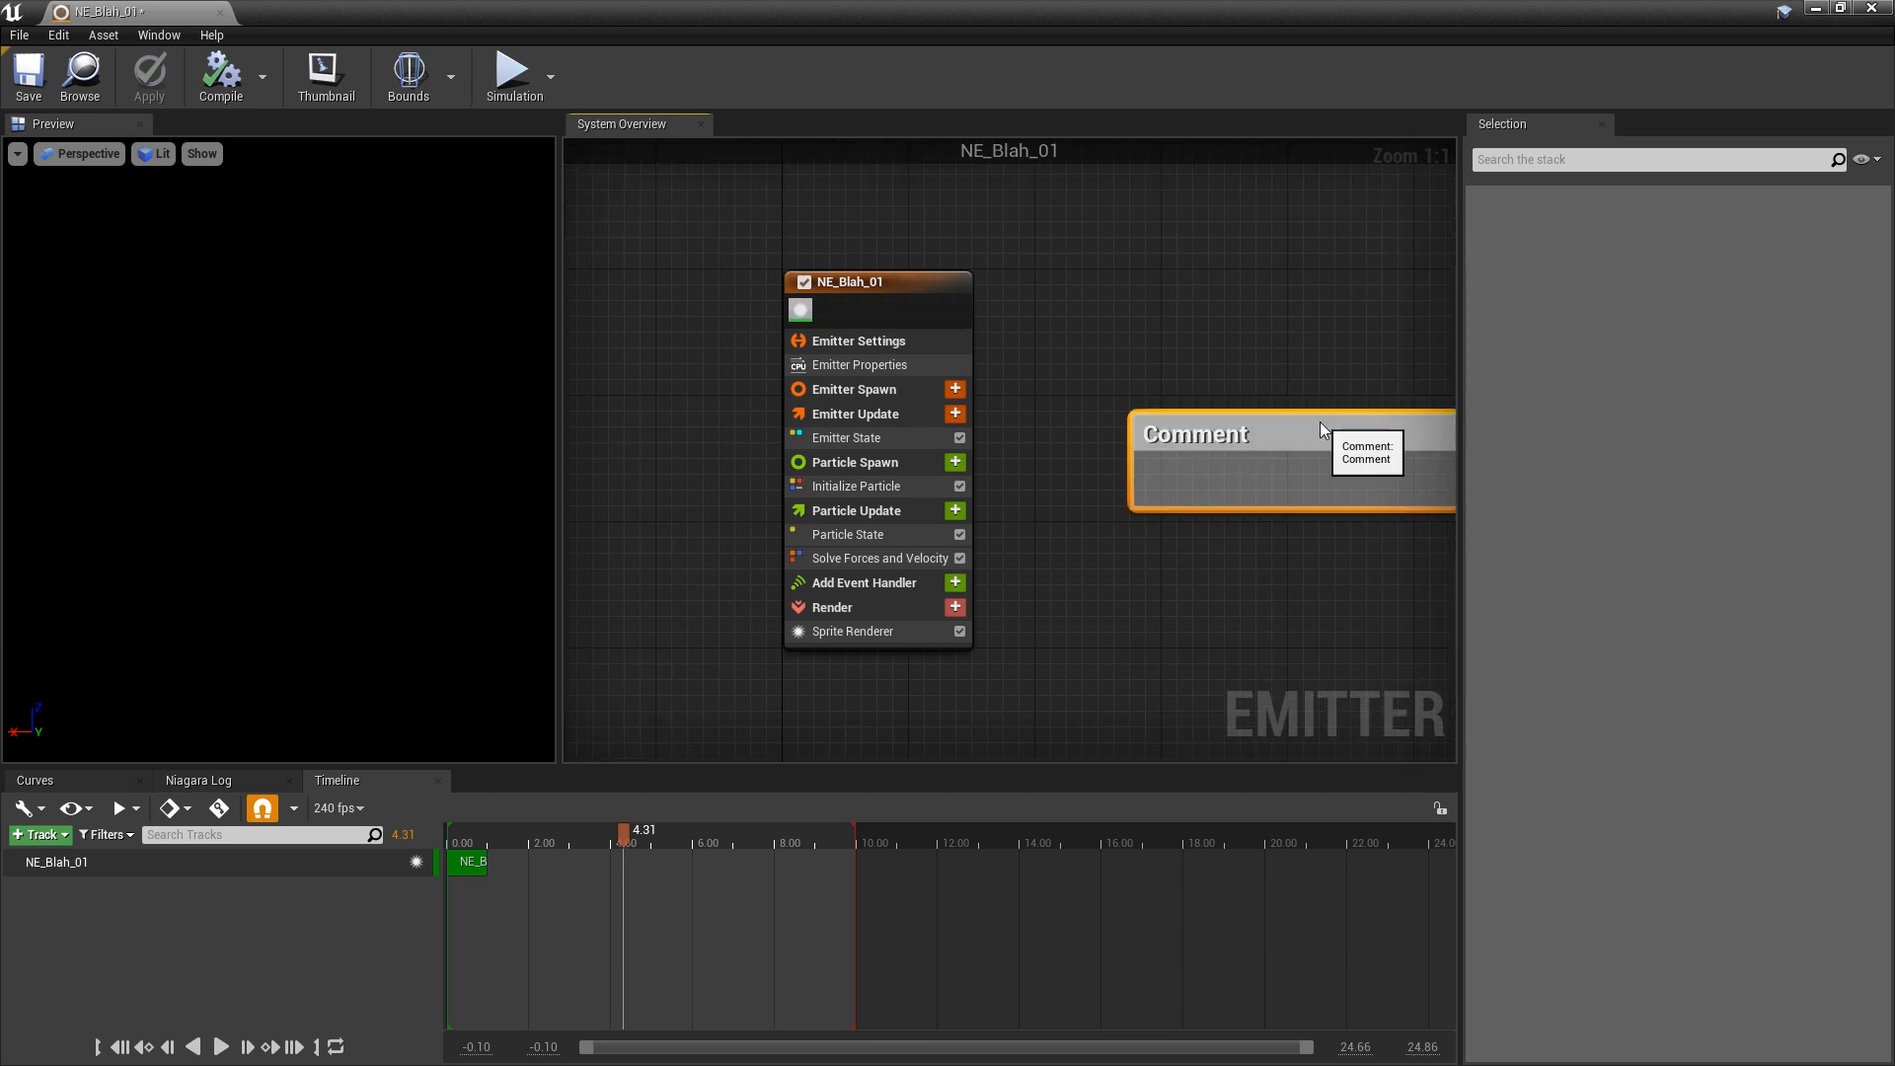
key("Delete")
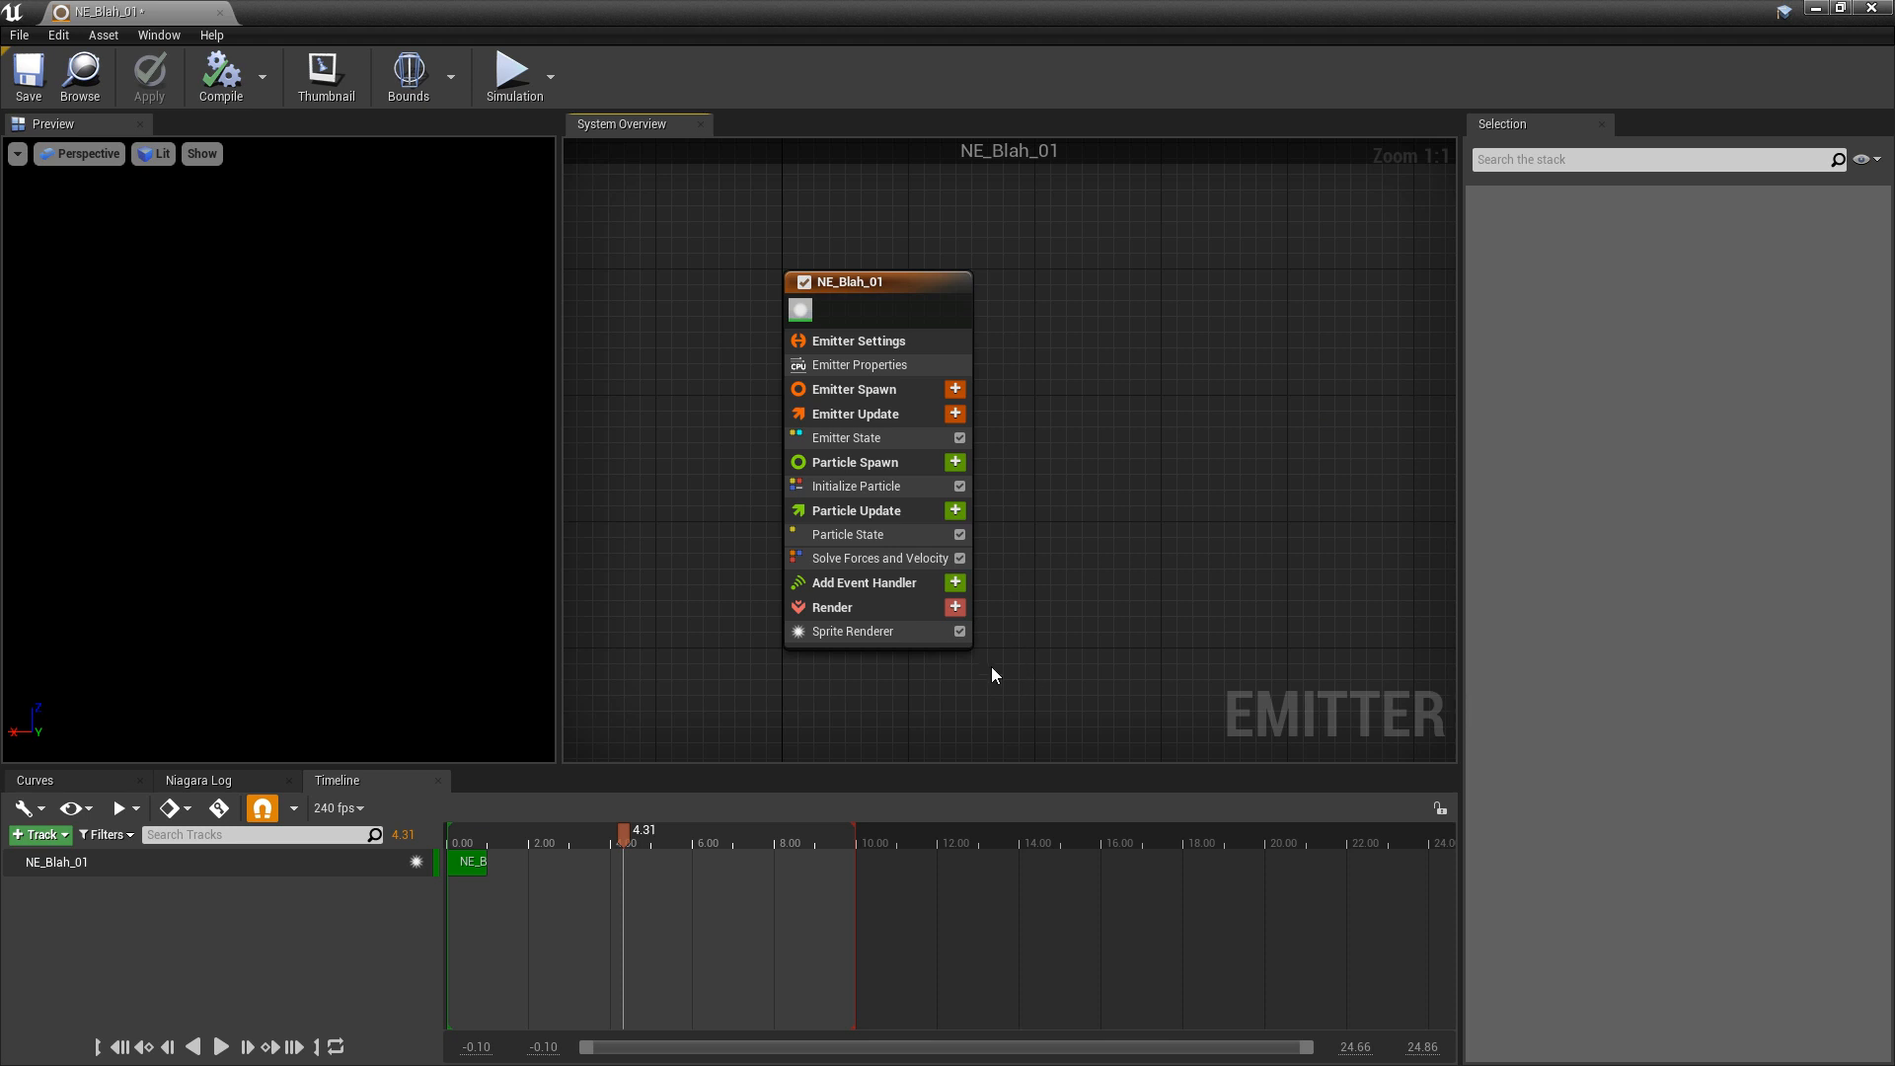
- Try a comment box around the NE_Blah_01 emitter node, clear its title text, and delete the box
left_click_drag(994, 669, 743, 255)
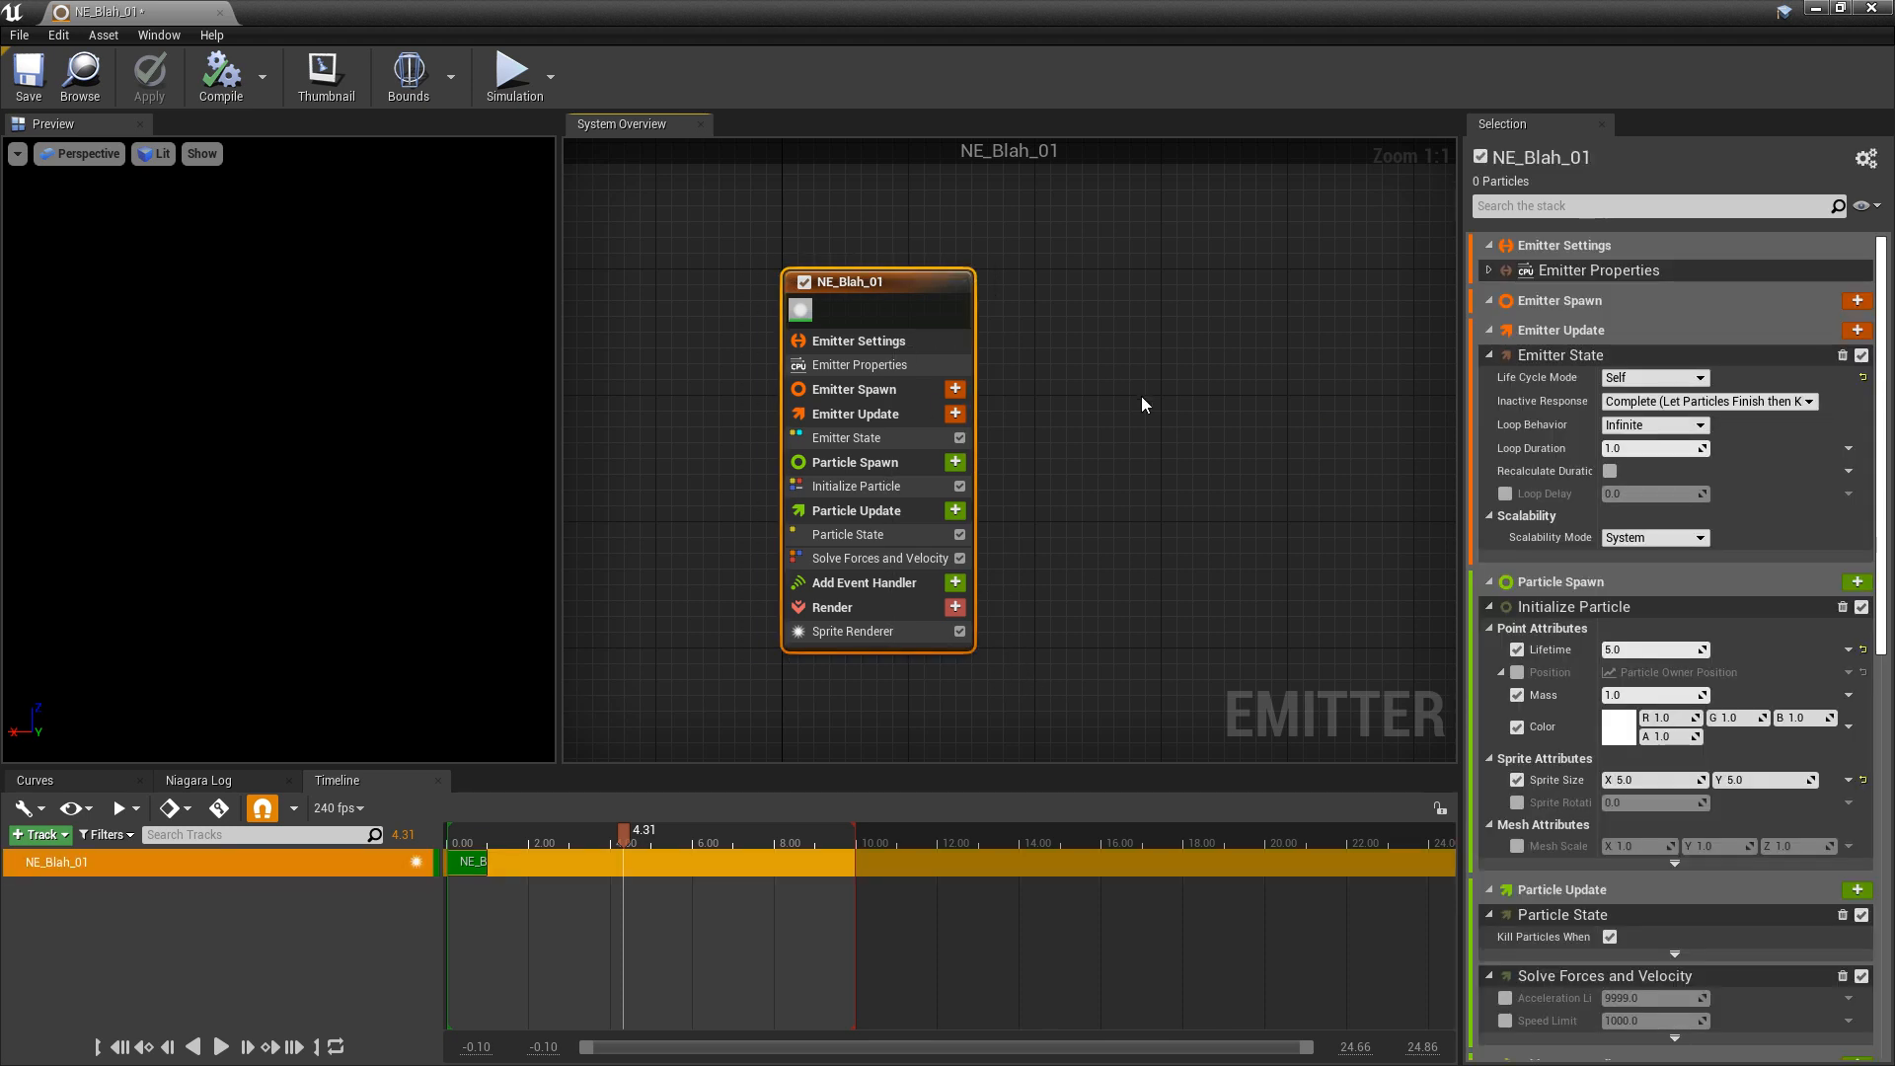
key("c")
double_click(1000, 237)
key("BackSpace")
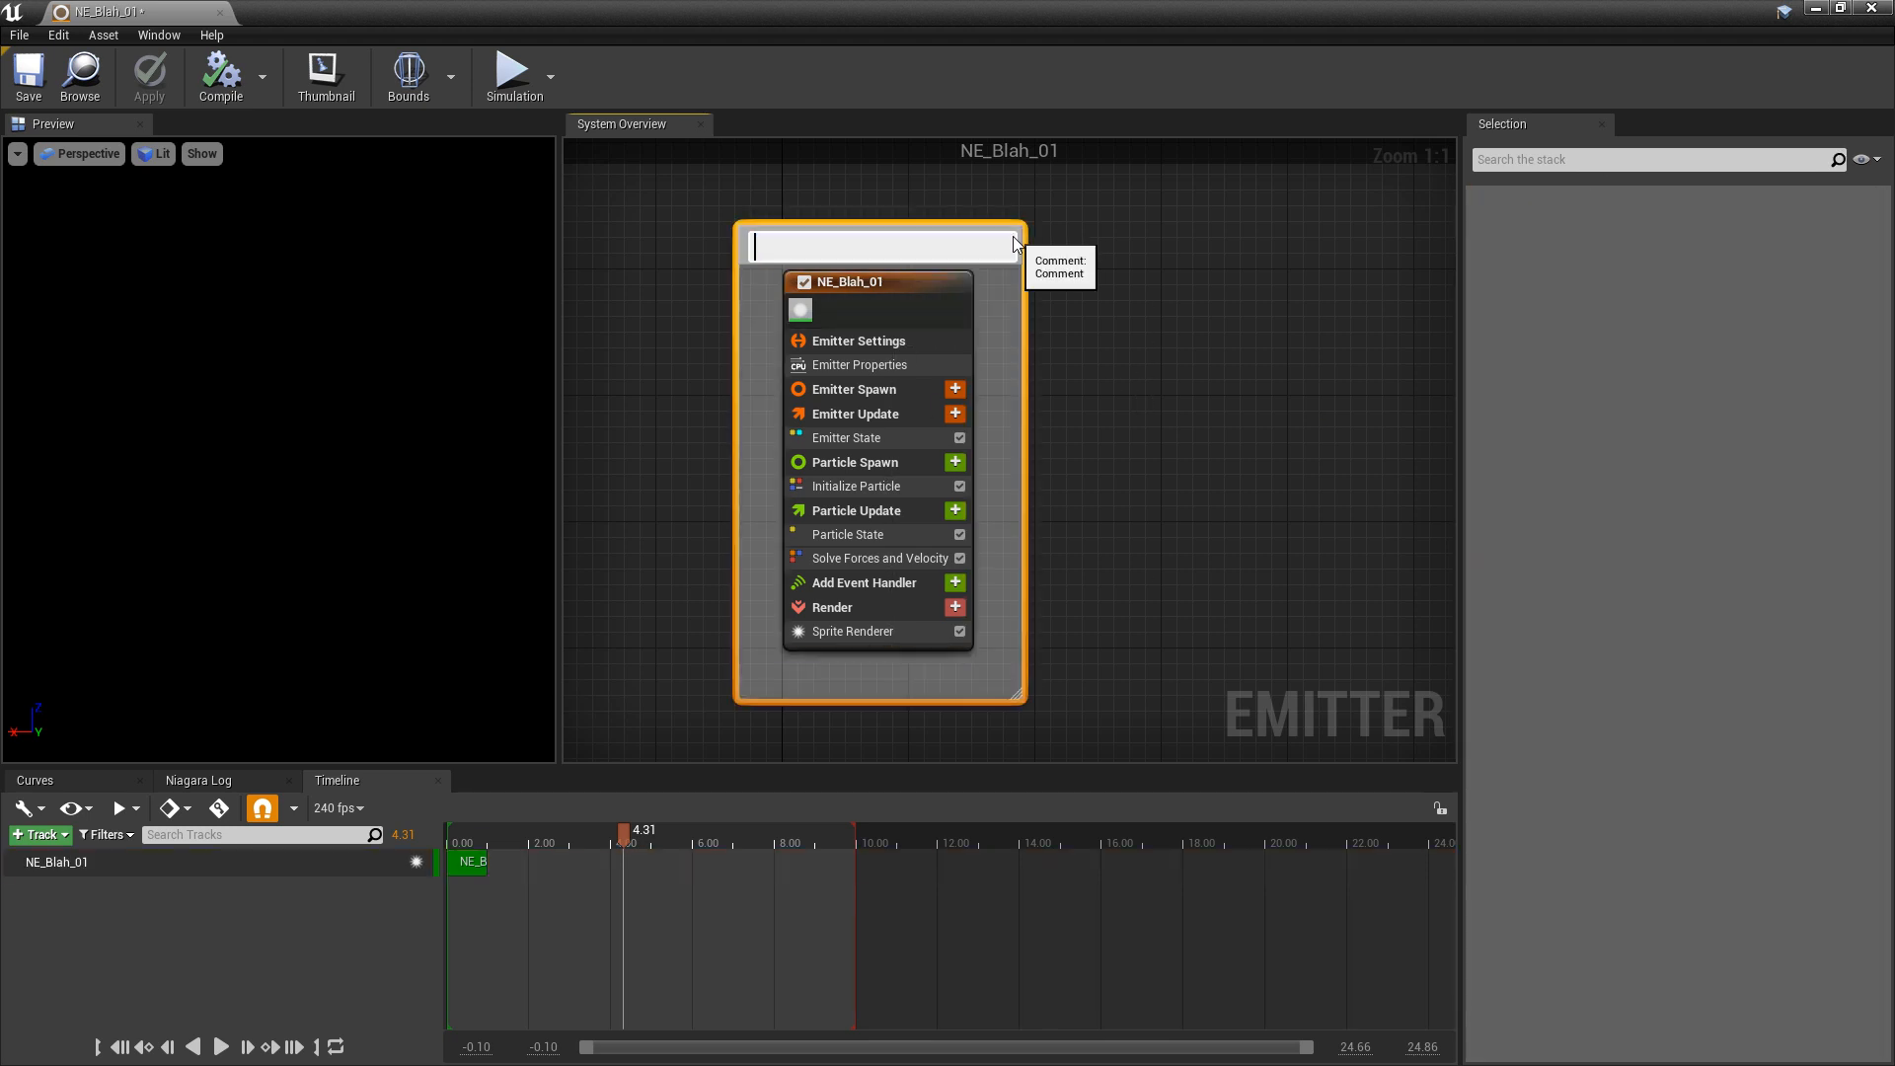
left_click(1005, 399)
left_click(798, 241)
key("Delete")
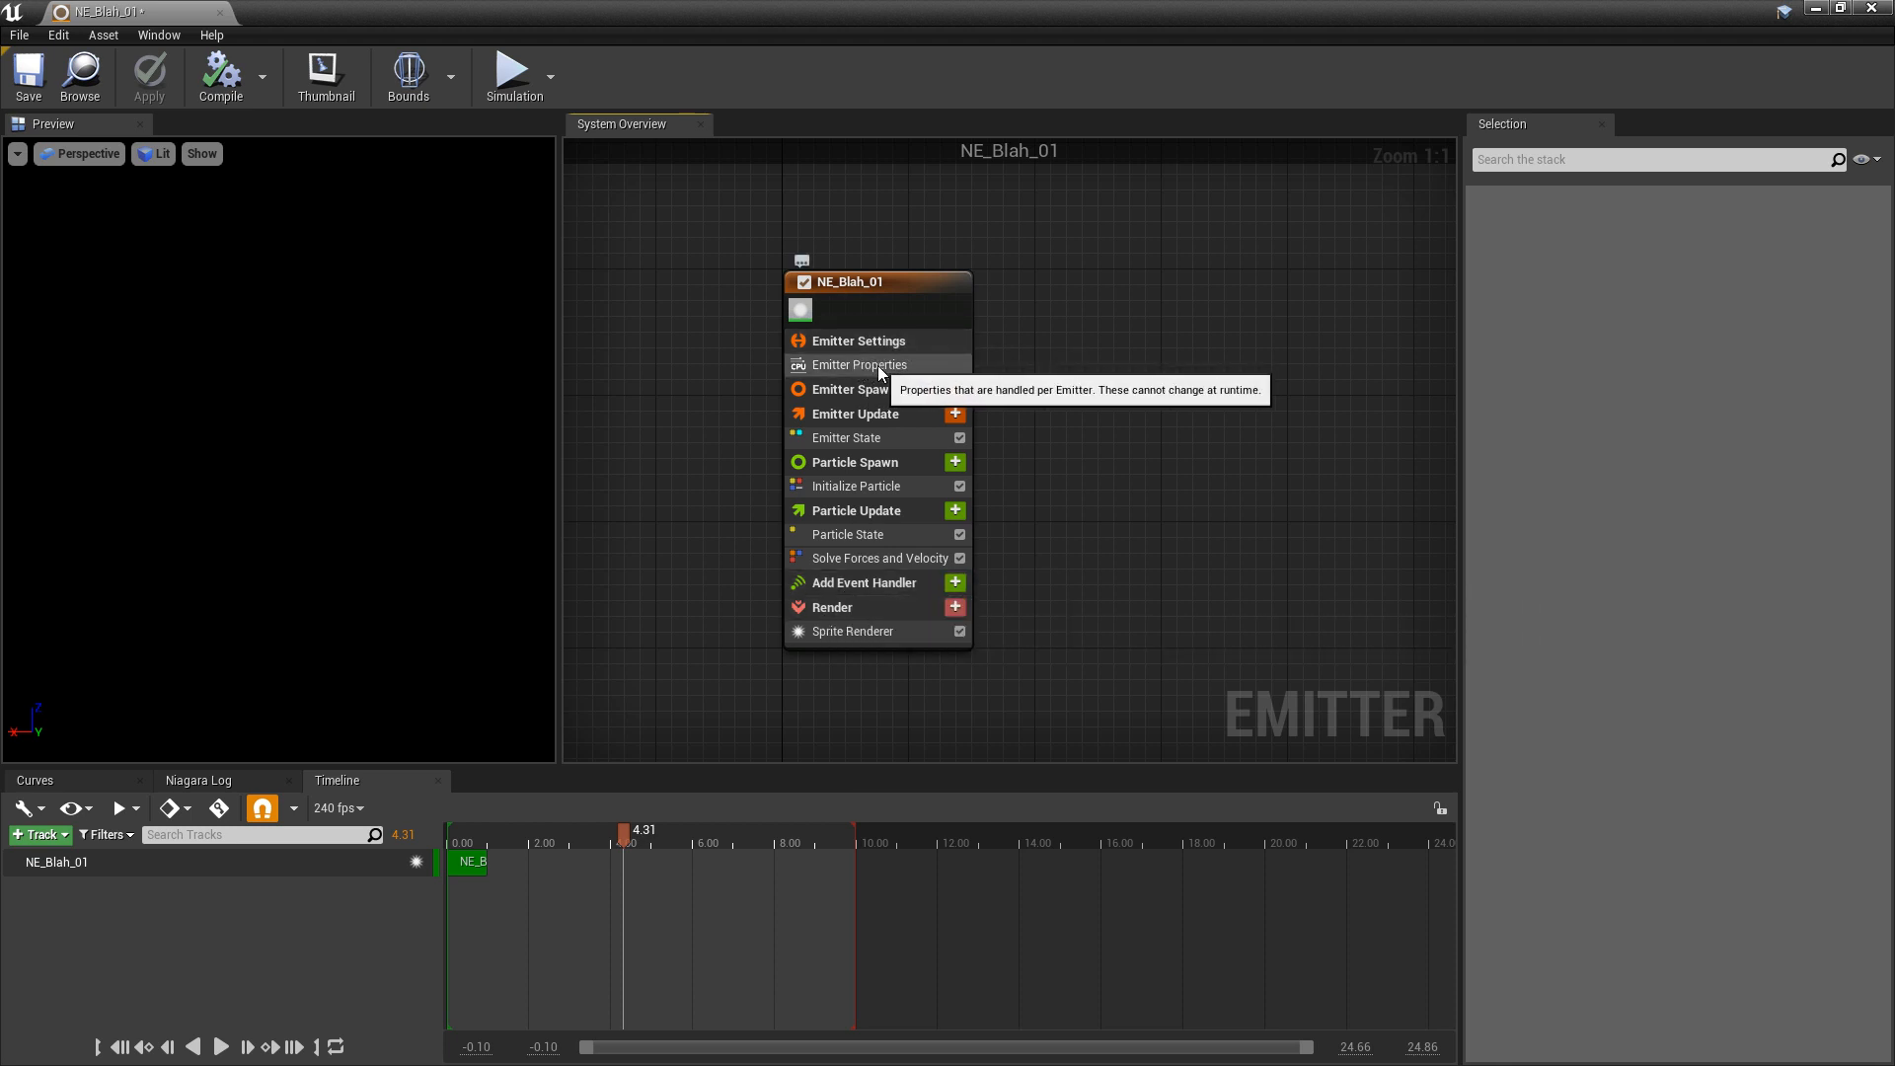
- Review the full NE_Blah_01 stack from Emitter Settings down to the Sprite Renderer bindings, and isolate the Emitter Settings group
left_click(926, 294)
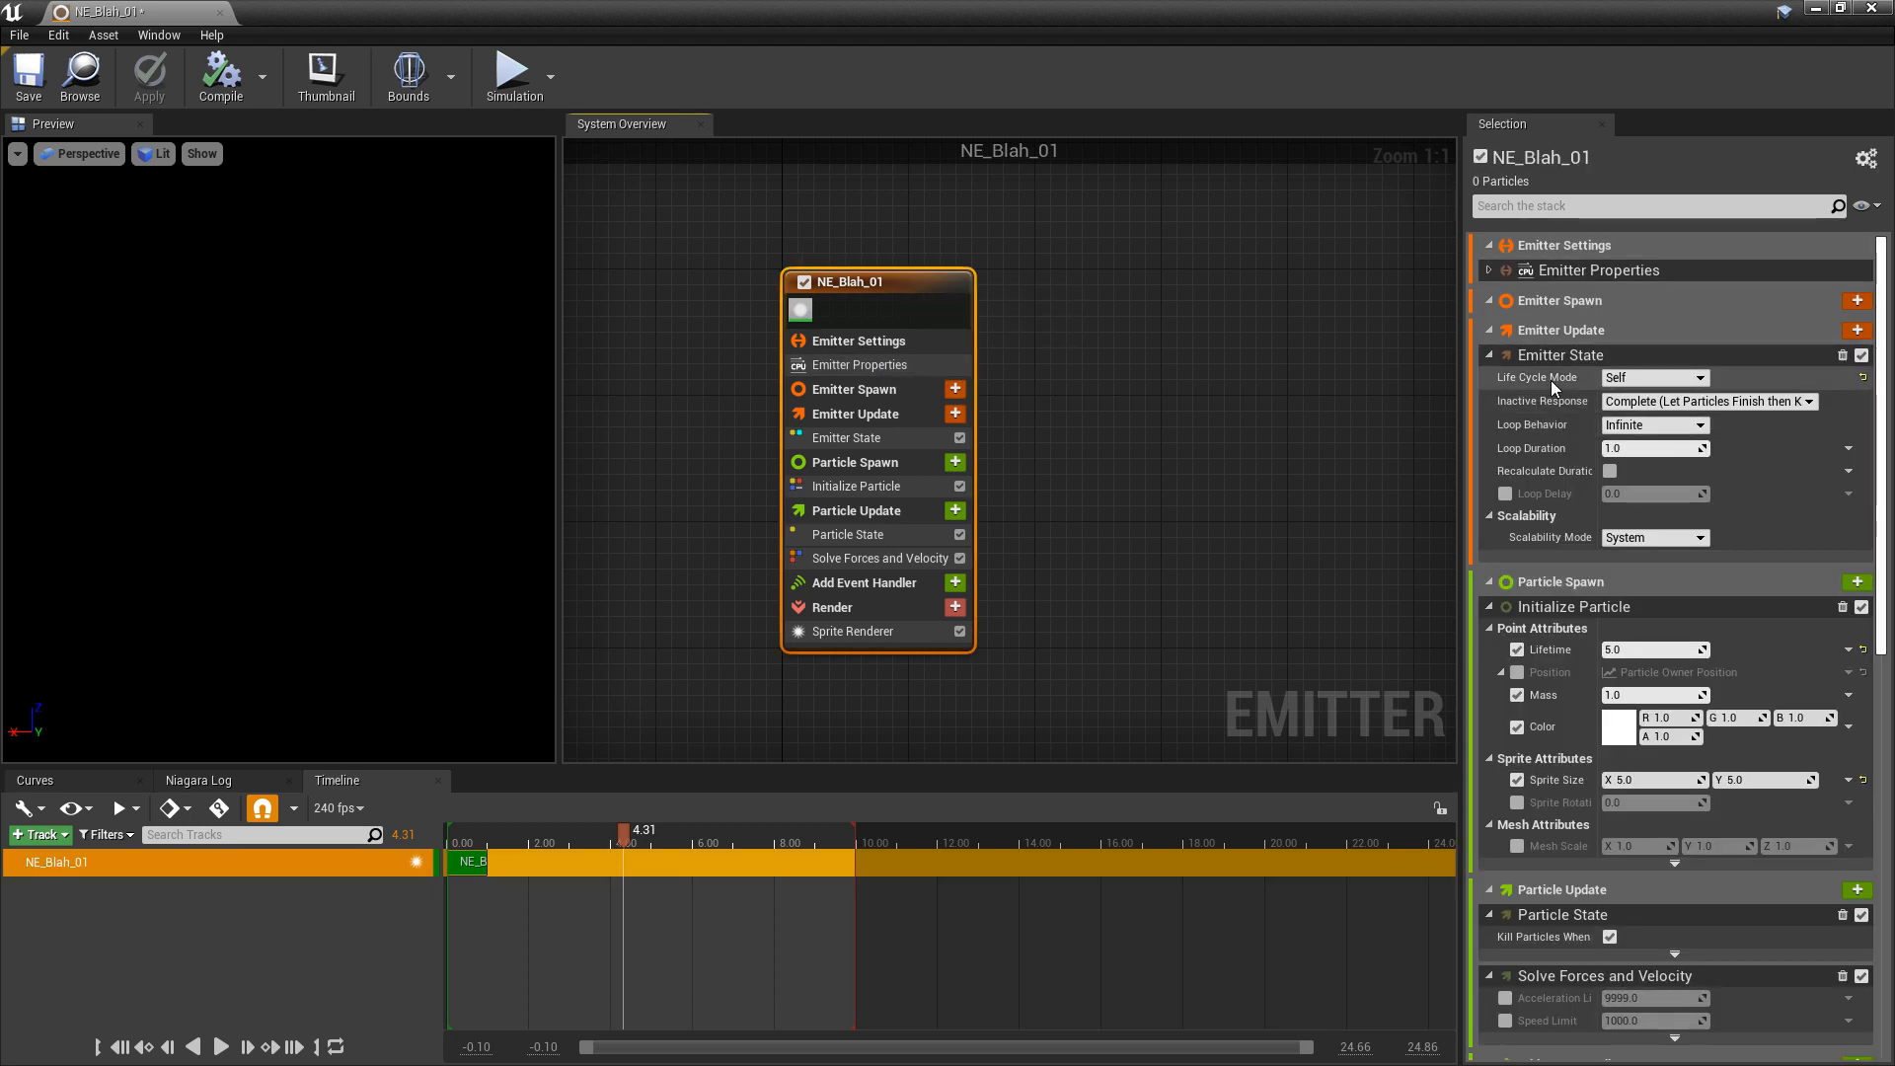
scroll(1570, 657, "down", 15)
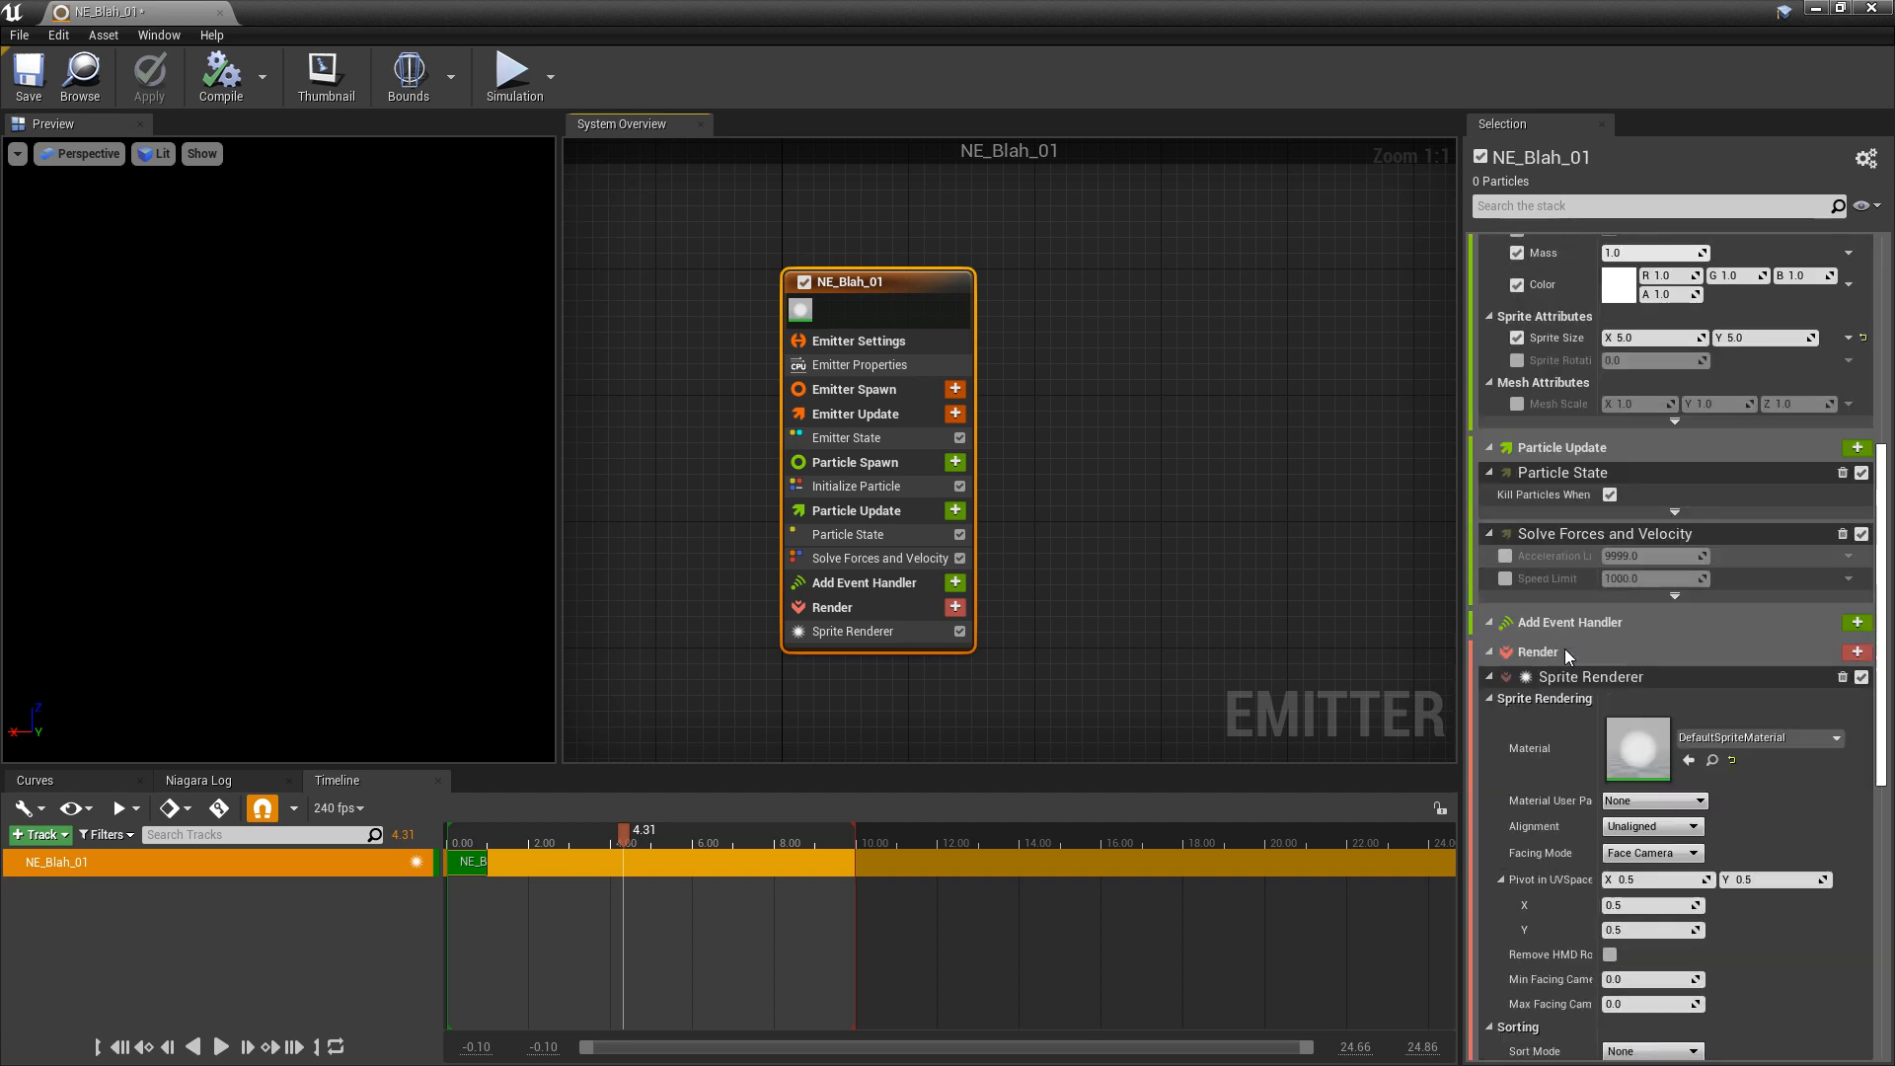
scroll(1569, 656, "down", 5)
scroll(1564, 656, "up", 12)
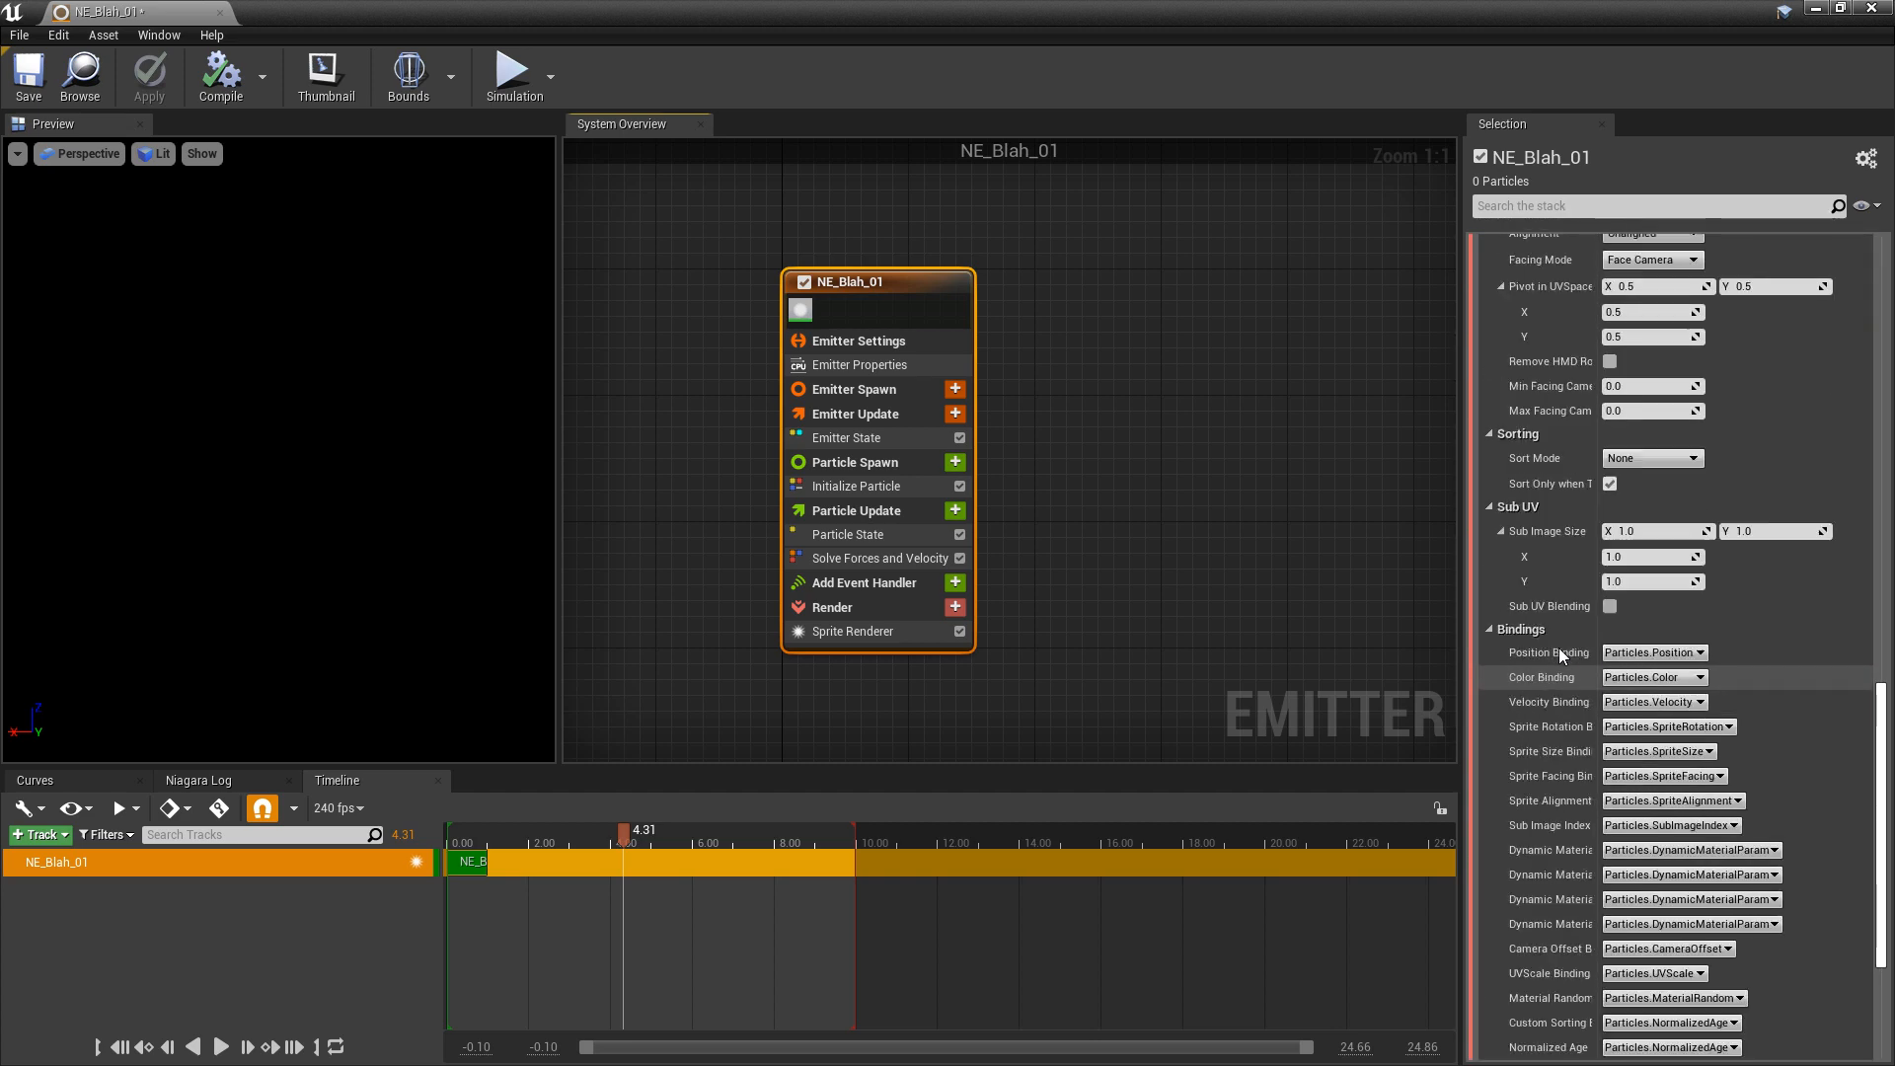
scroll(1561, 654, "up", 8)
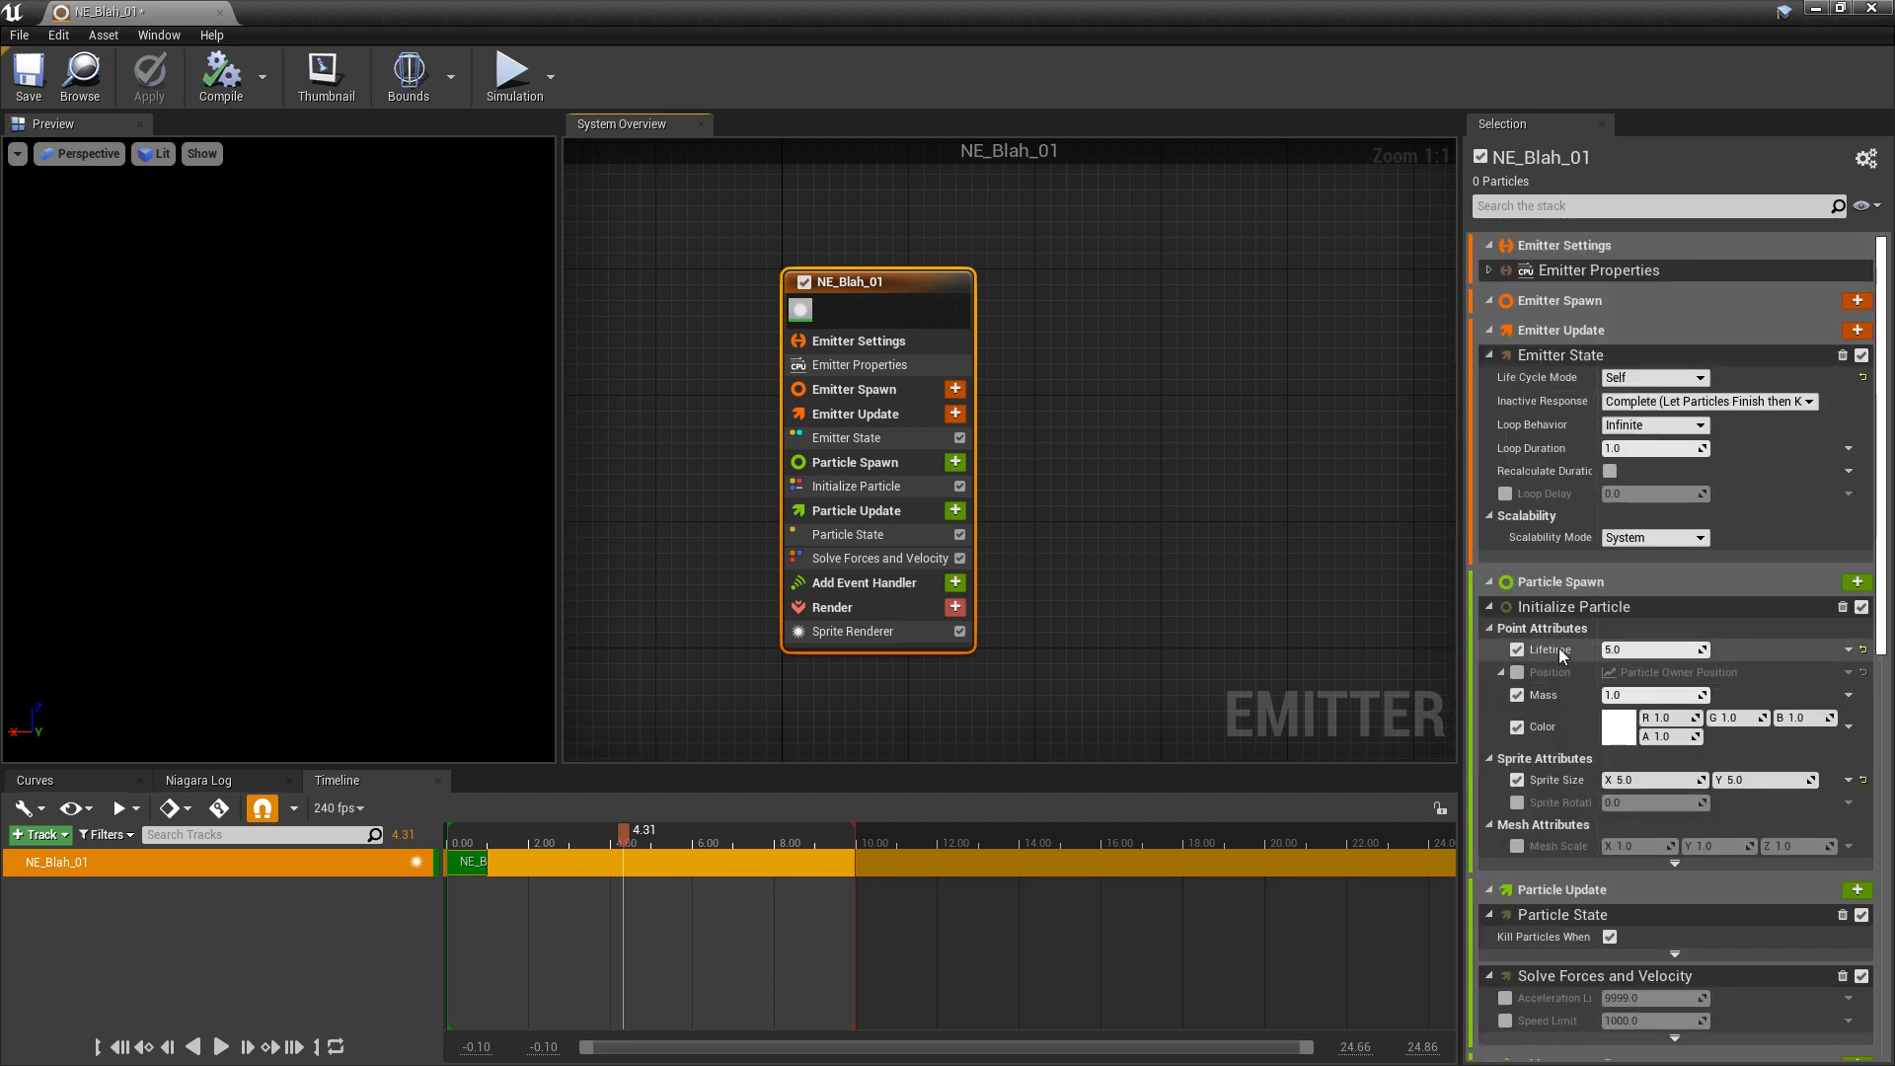
right_click(1559, 656)
left_click(1425, 650)
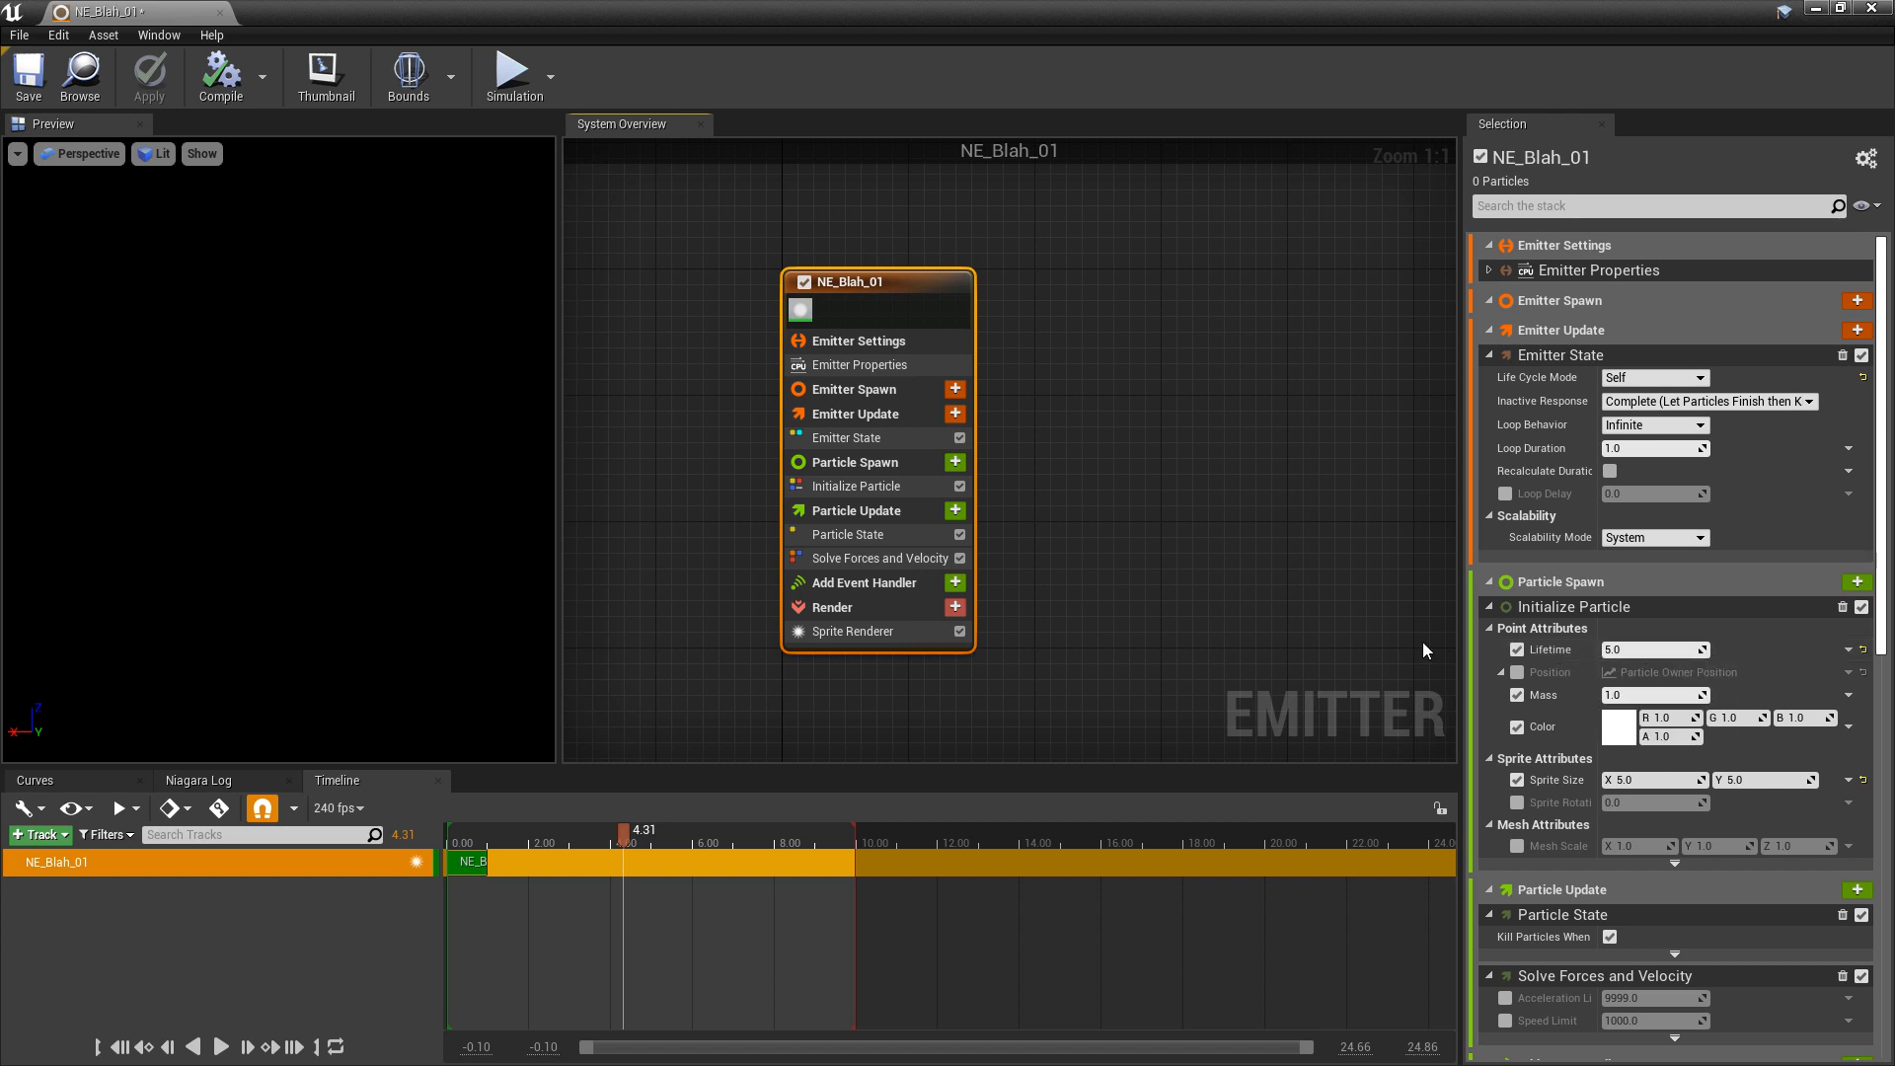
left_click(912, 344)
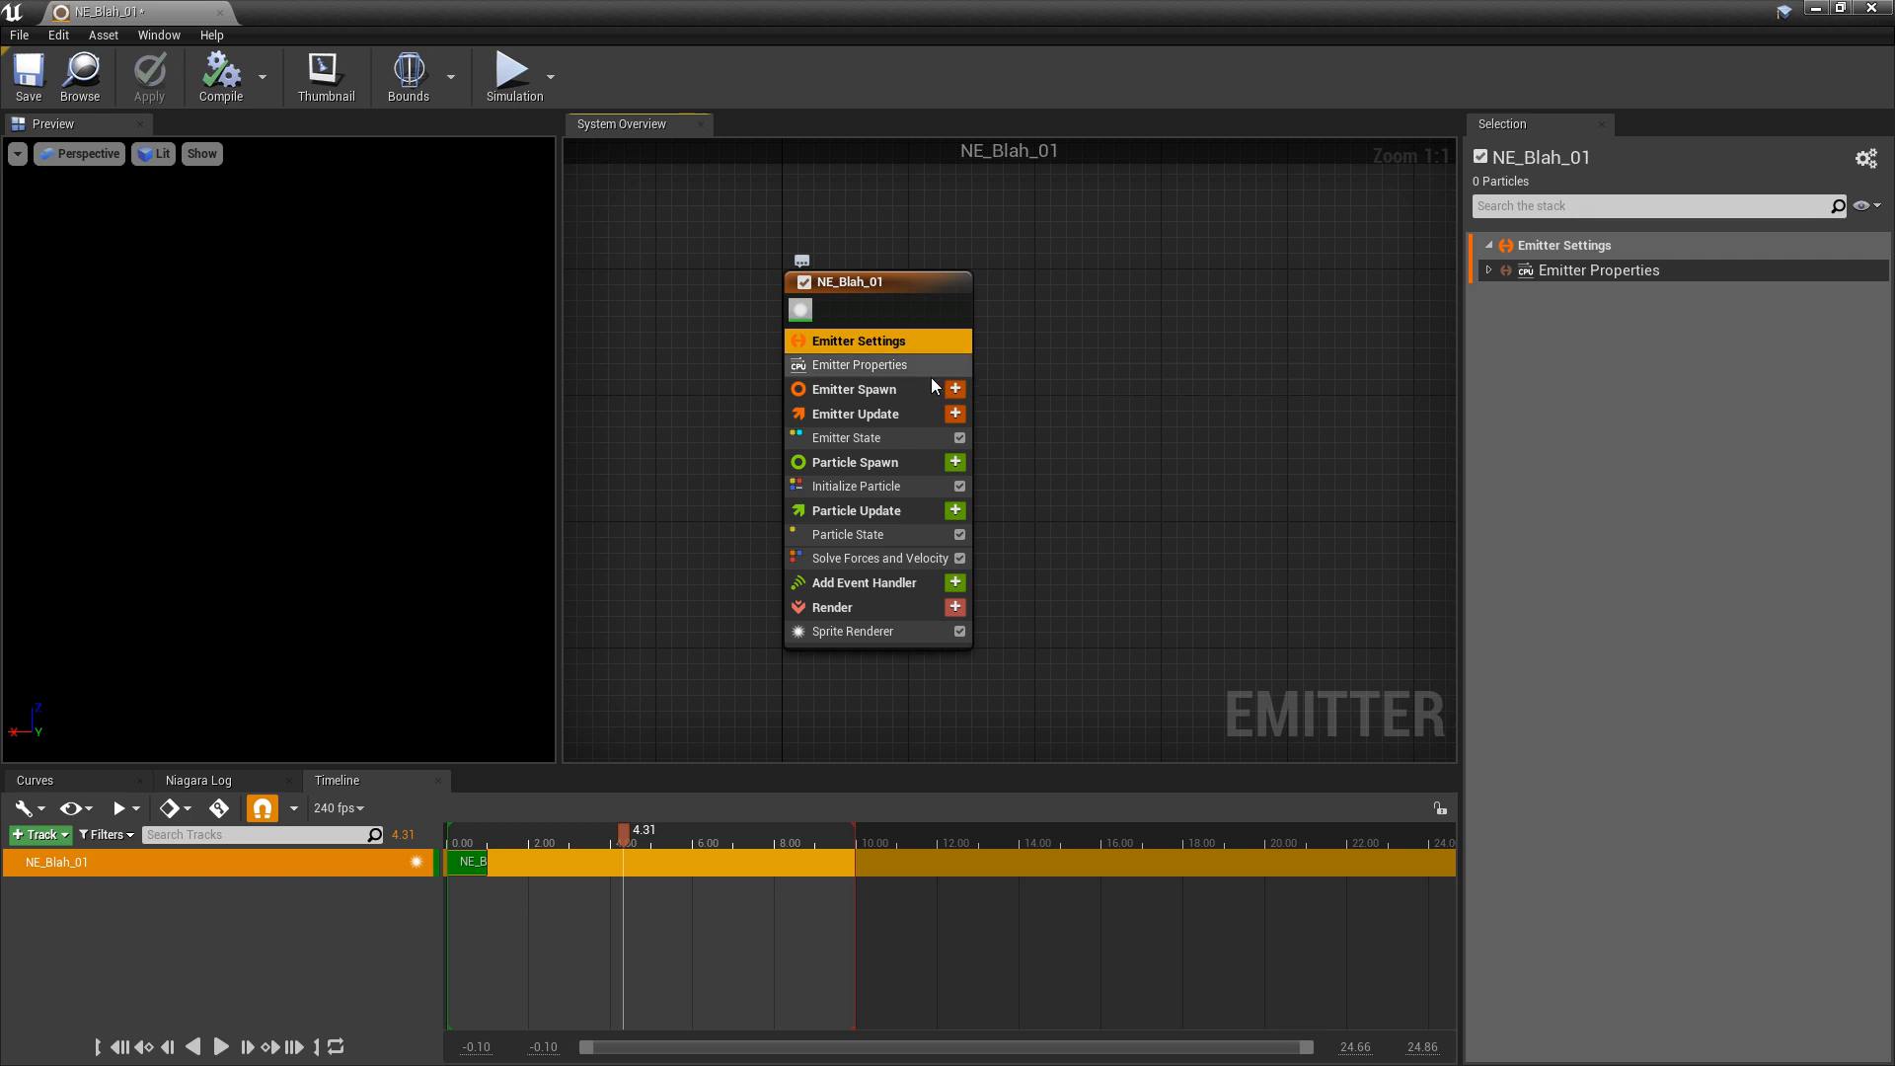
- Compare the Emitter Properties settings alone, together with Emitter State, and as the whole Emitter Settings group
left_click(884, 366)
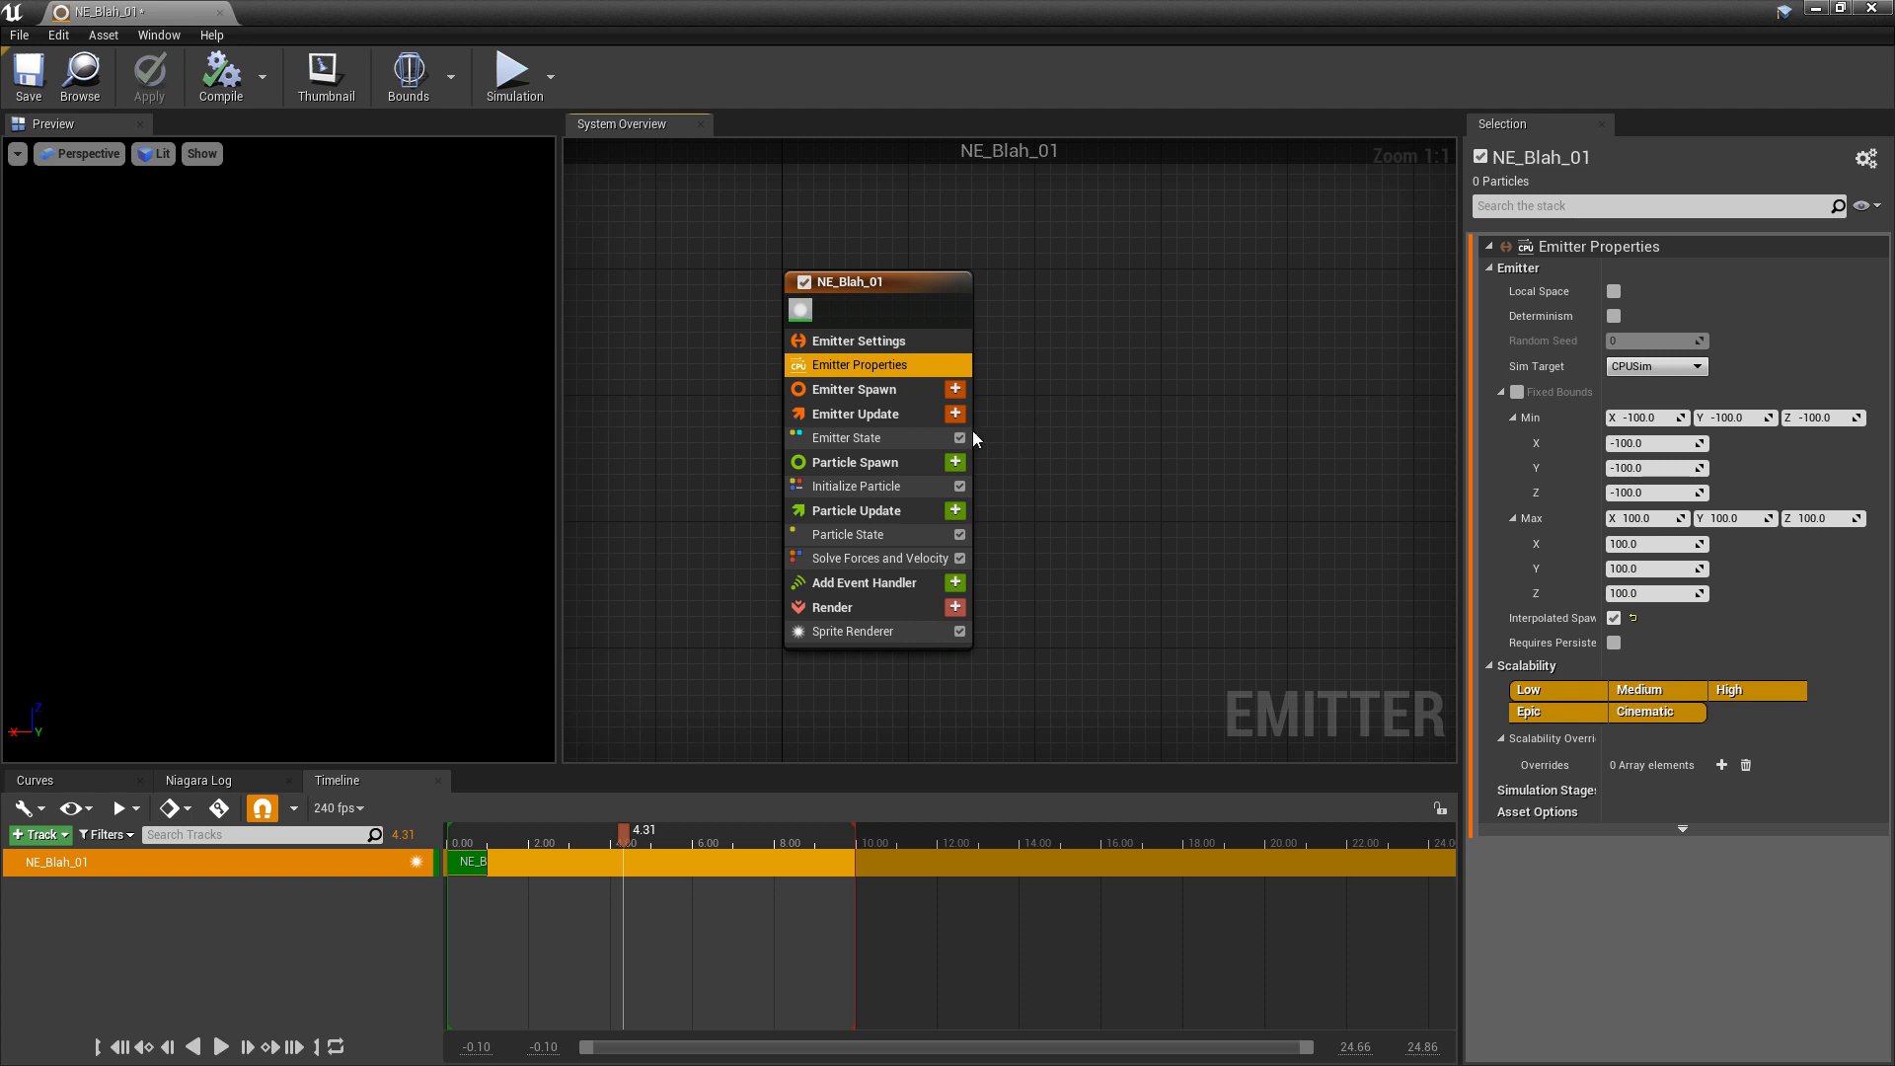
left_click(891, 440, "ctrl")
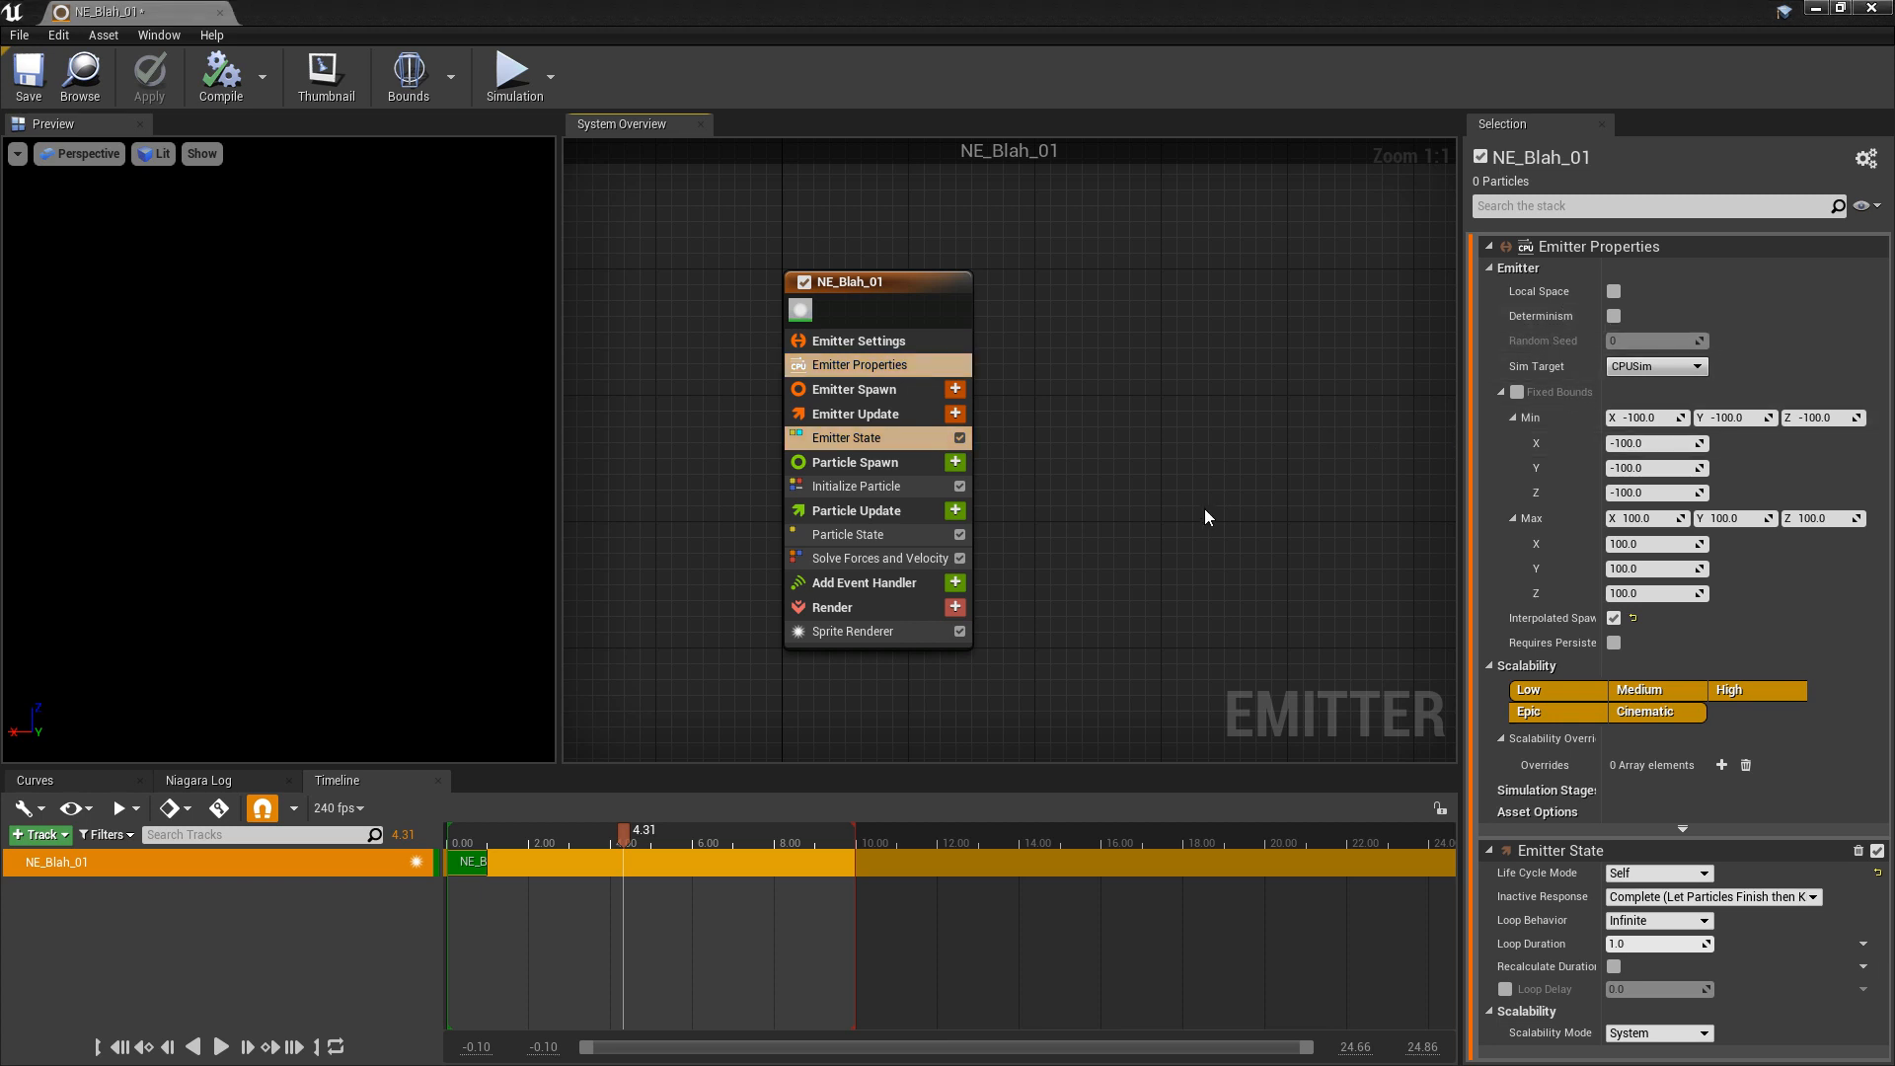
left_click(893, 340)
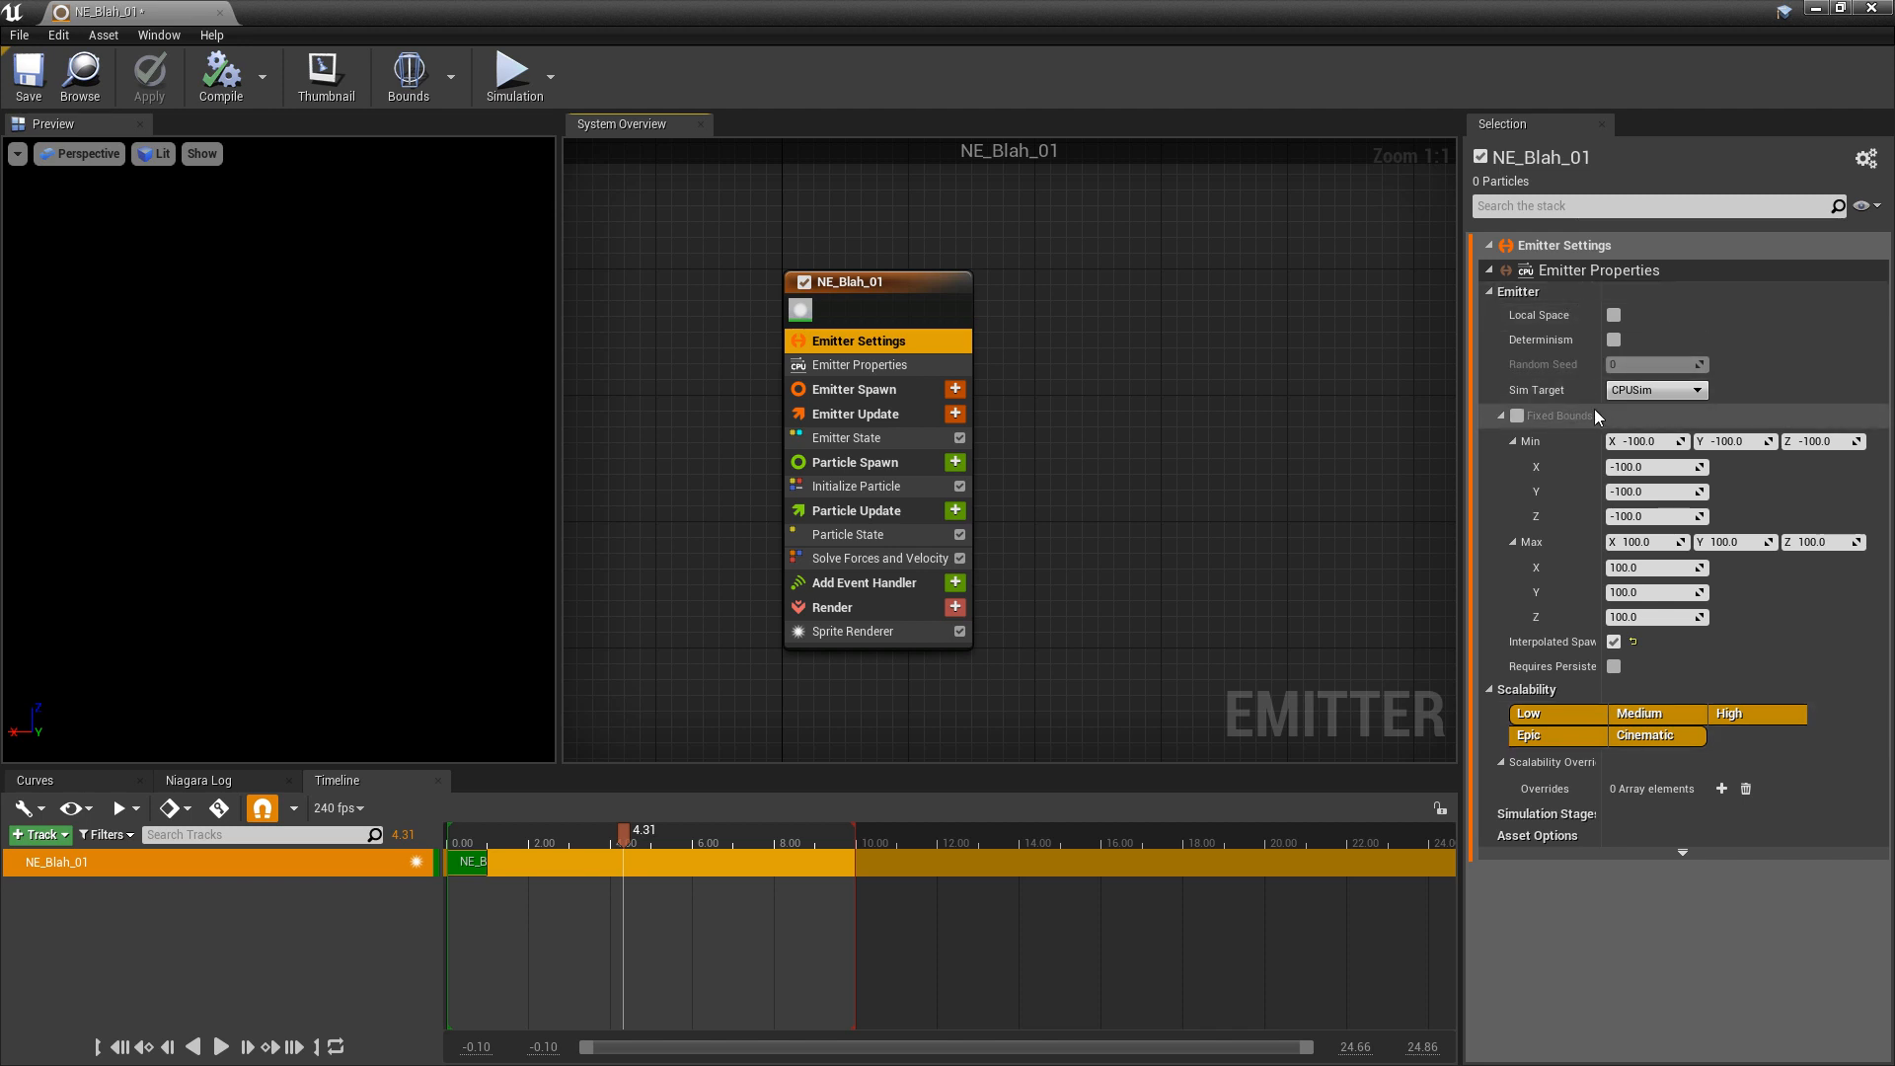
- Try GPUCompute Sim as the emitter's Sim Target and return it to CPUSim
left_click(1648, 393)
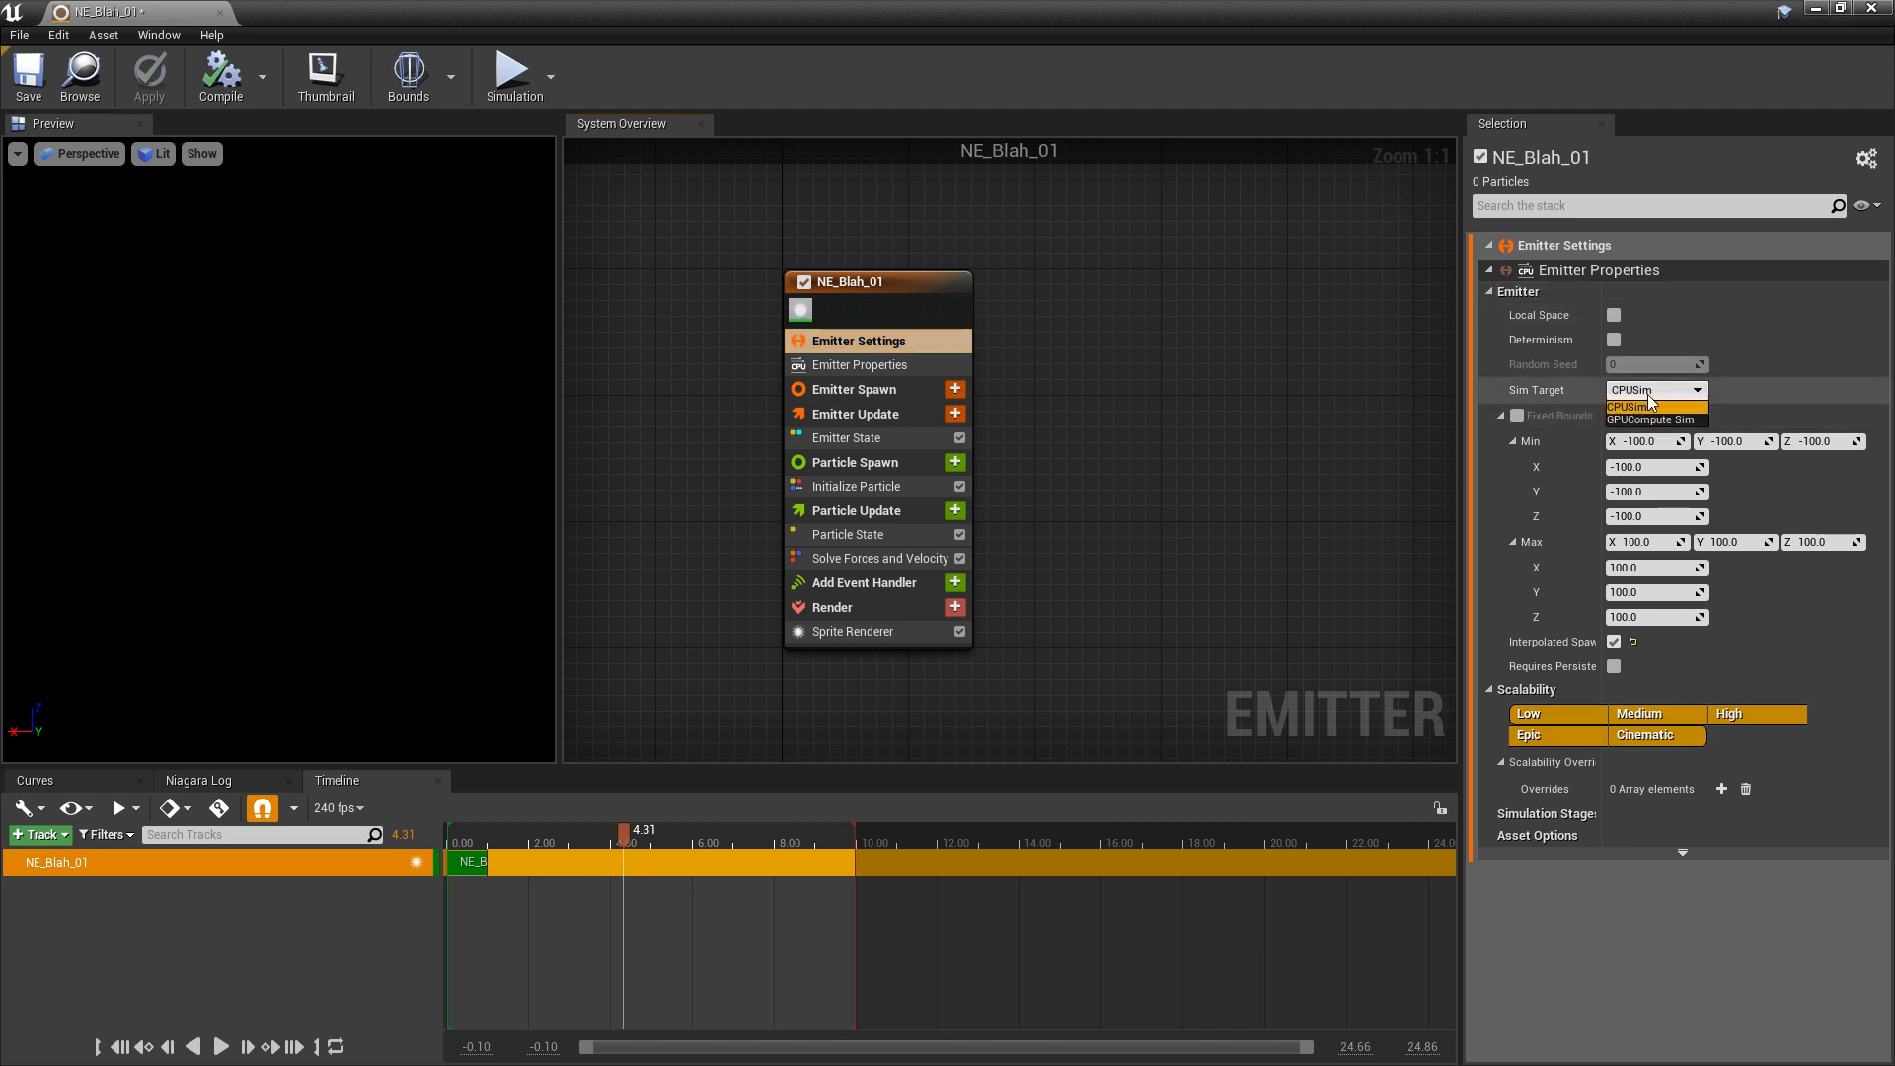
left_click(1648, 405)
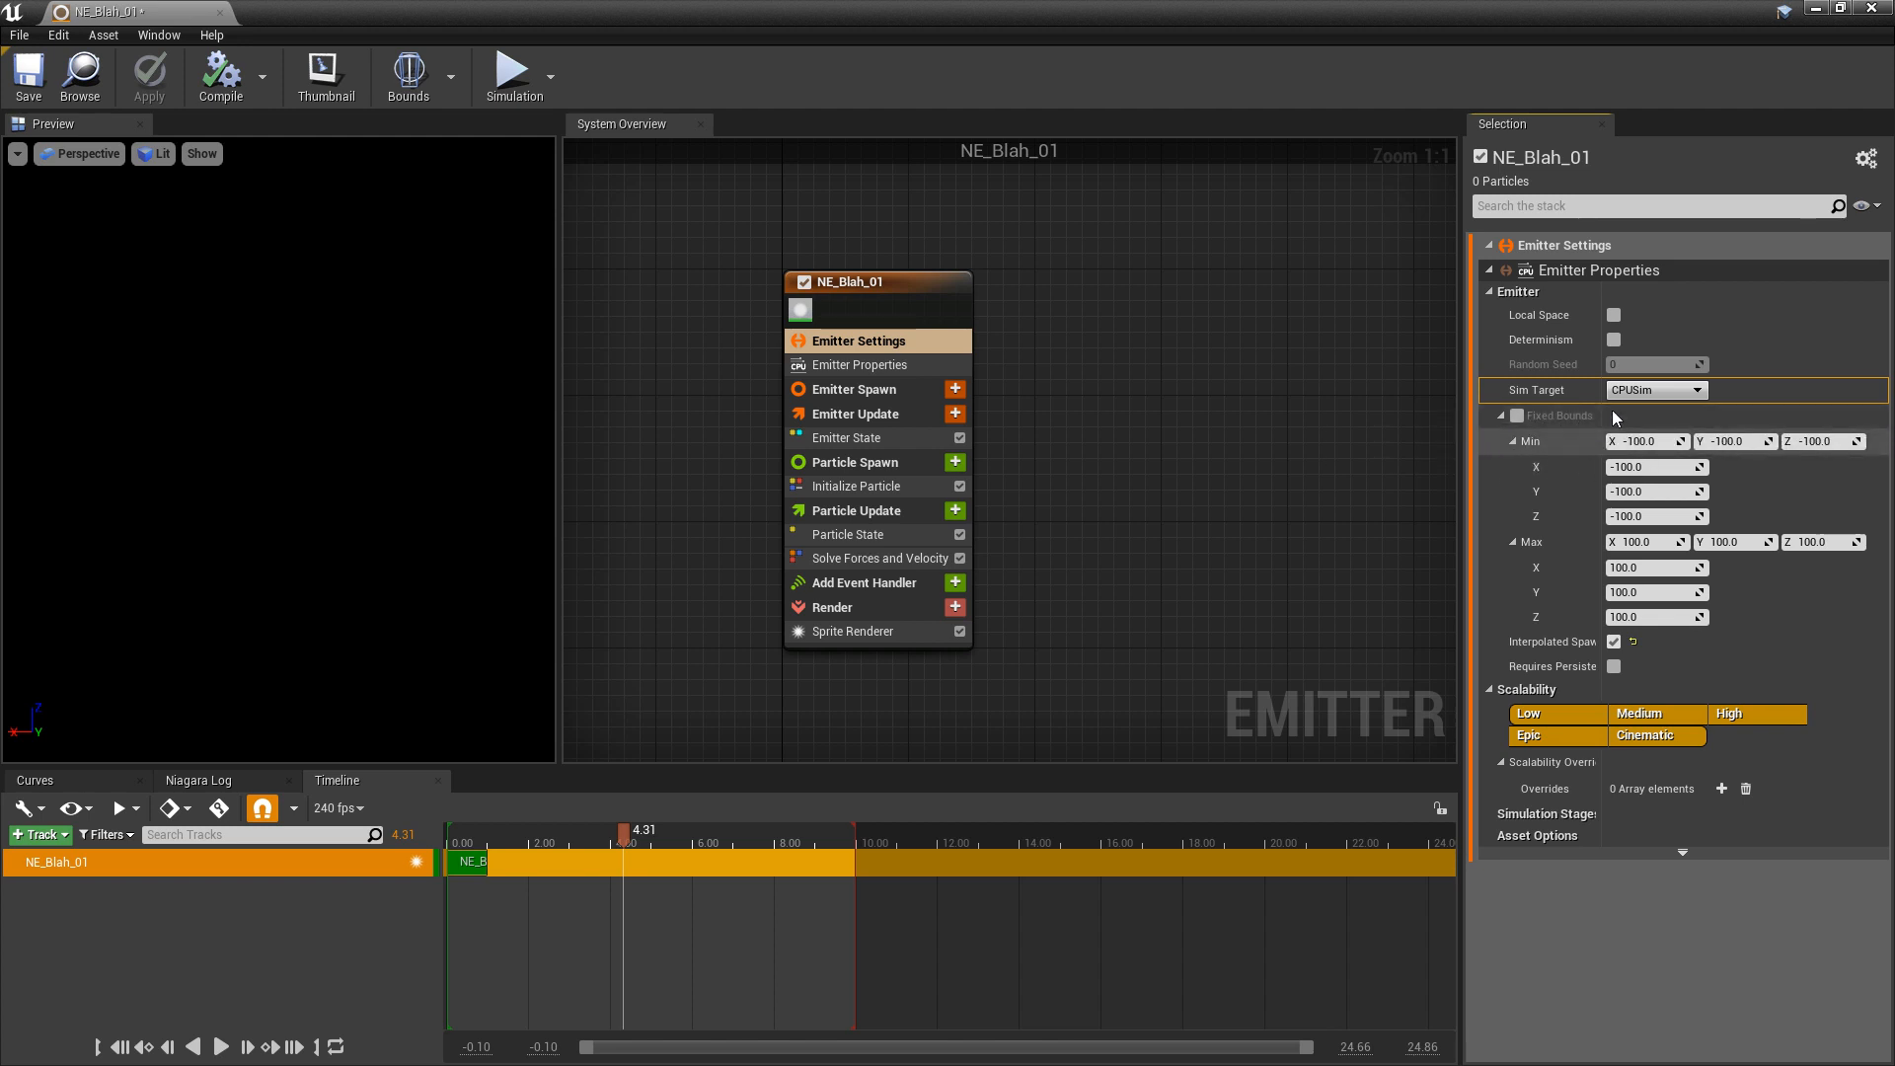
left_click(1656, 390)
left_click(1649, 419)
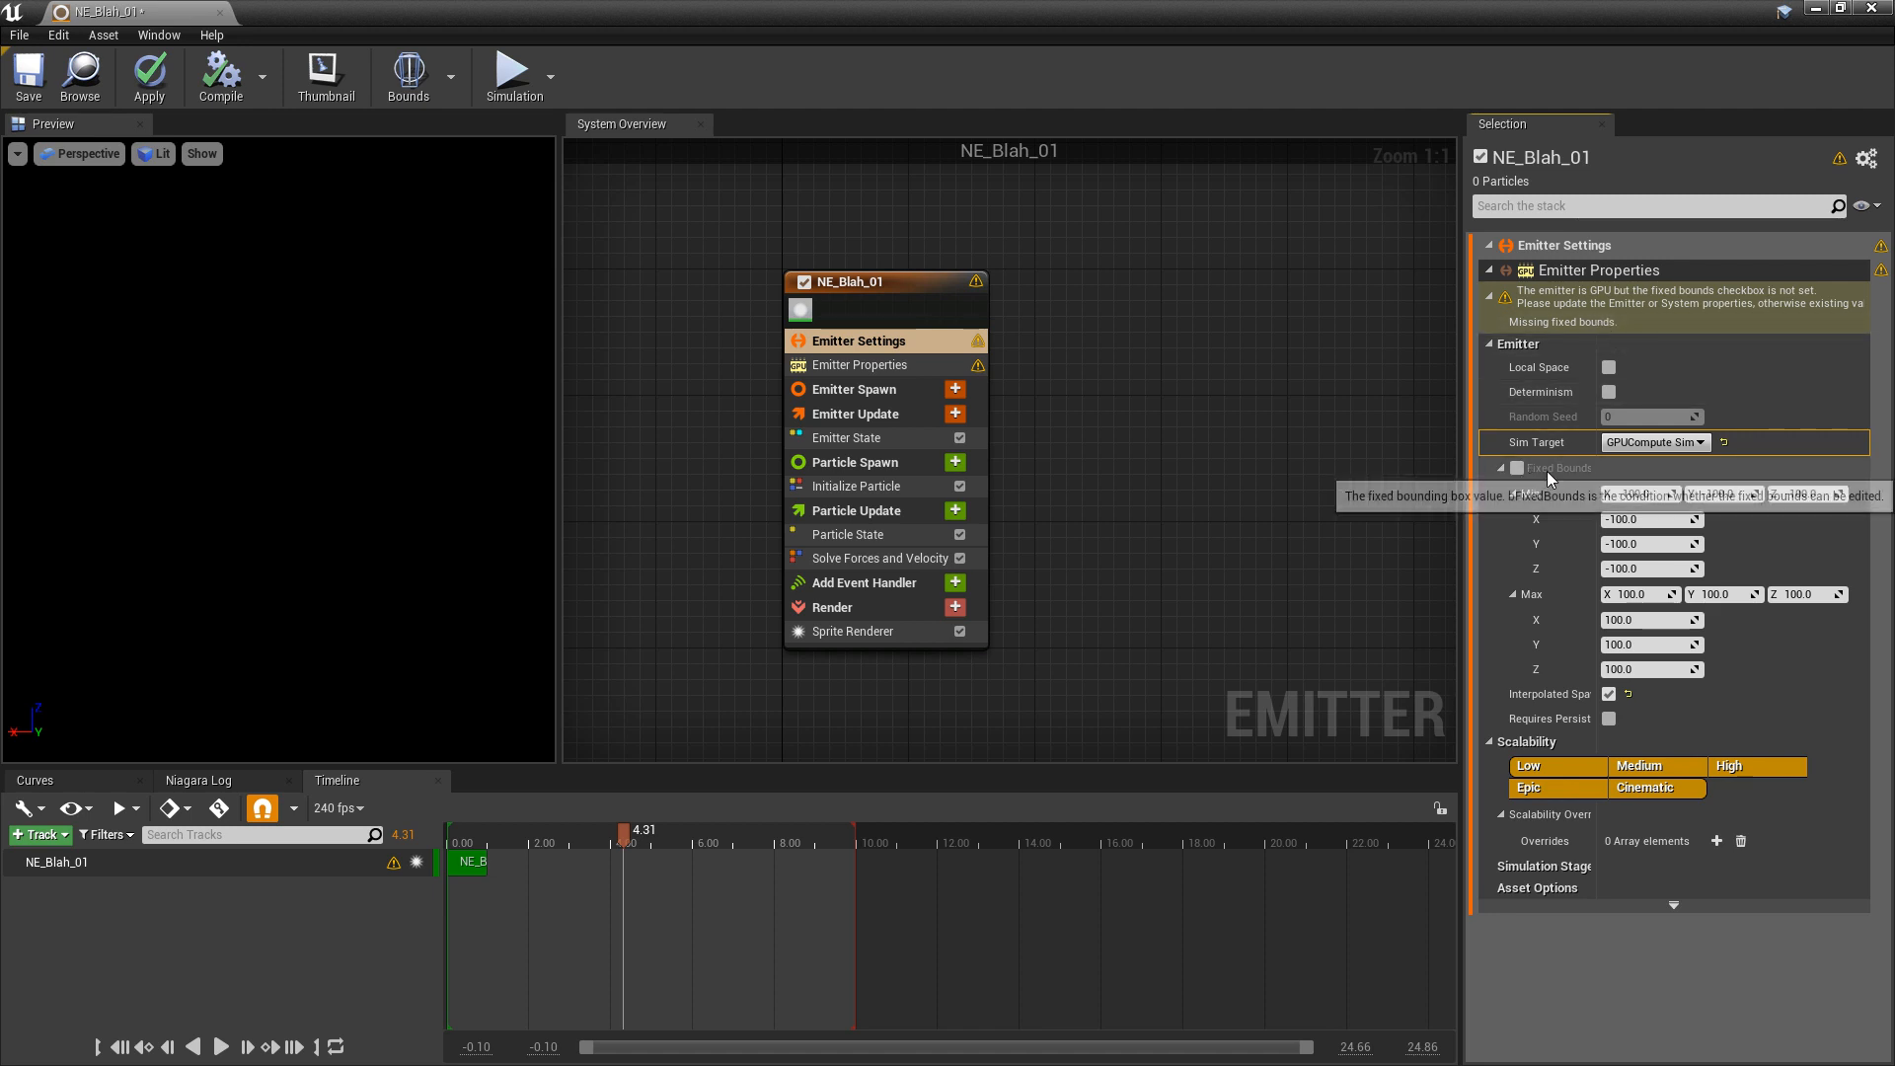
left_click(1651, 442)
left_click(1646, 456)
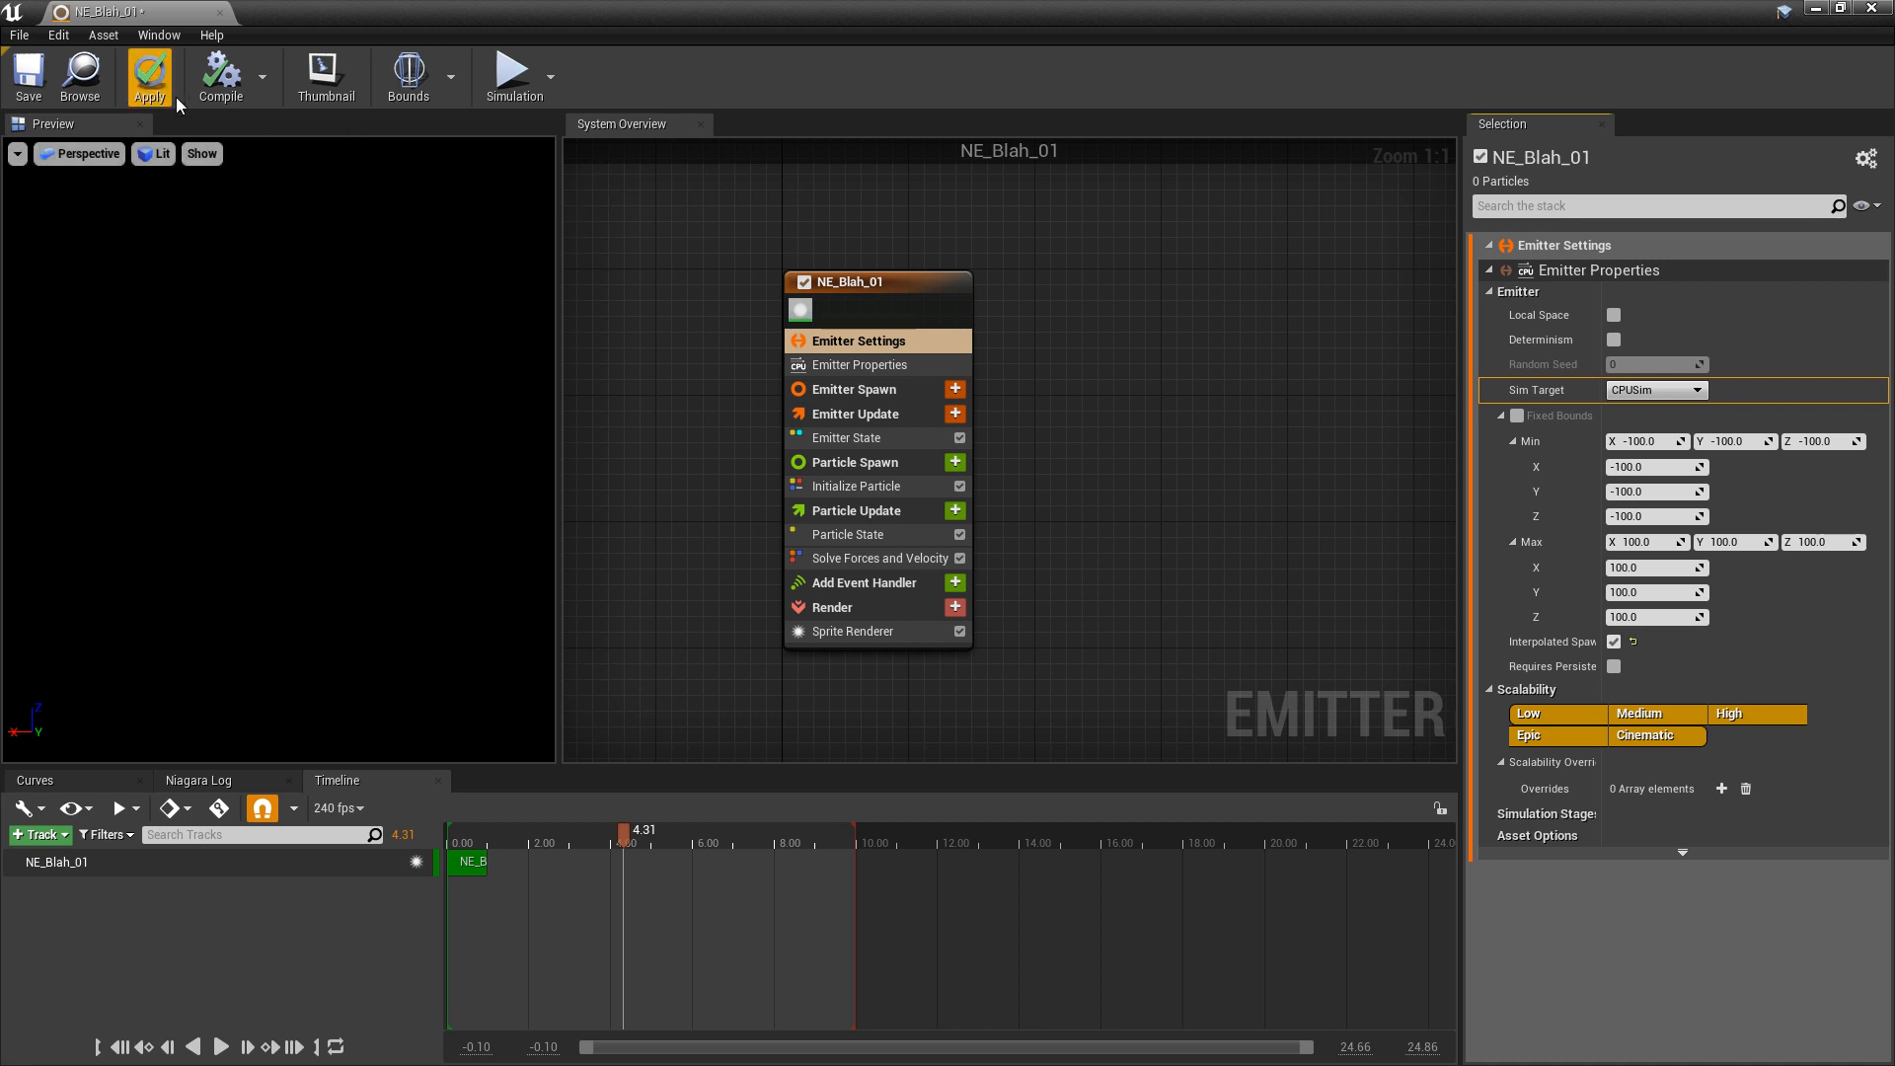
- Turn on the bounds display for the emitter preview
left_click(414, 93)
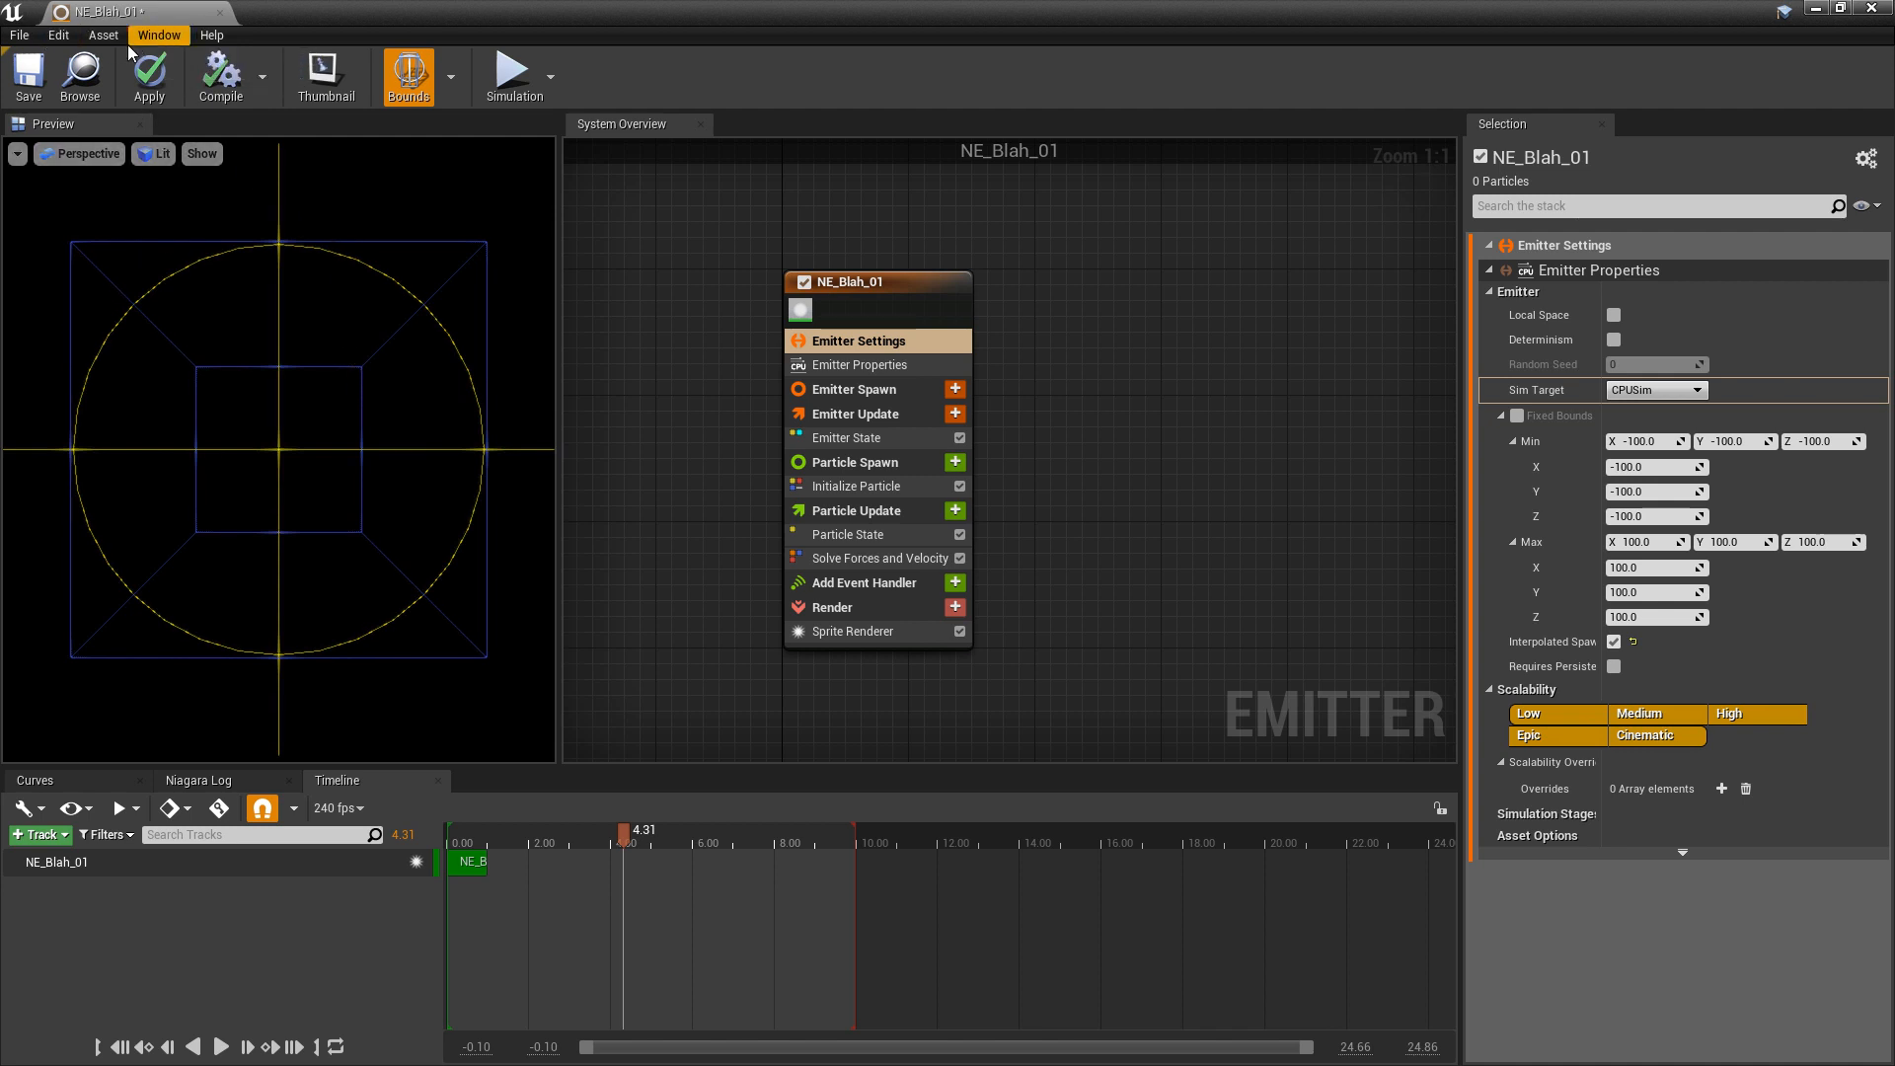
- Try showing the environment through the Preview Scene Settings, hide it again and close those settings
left_click(153, 41)
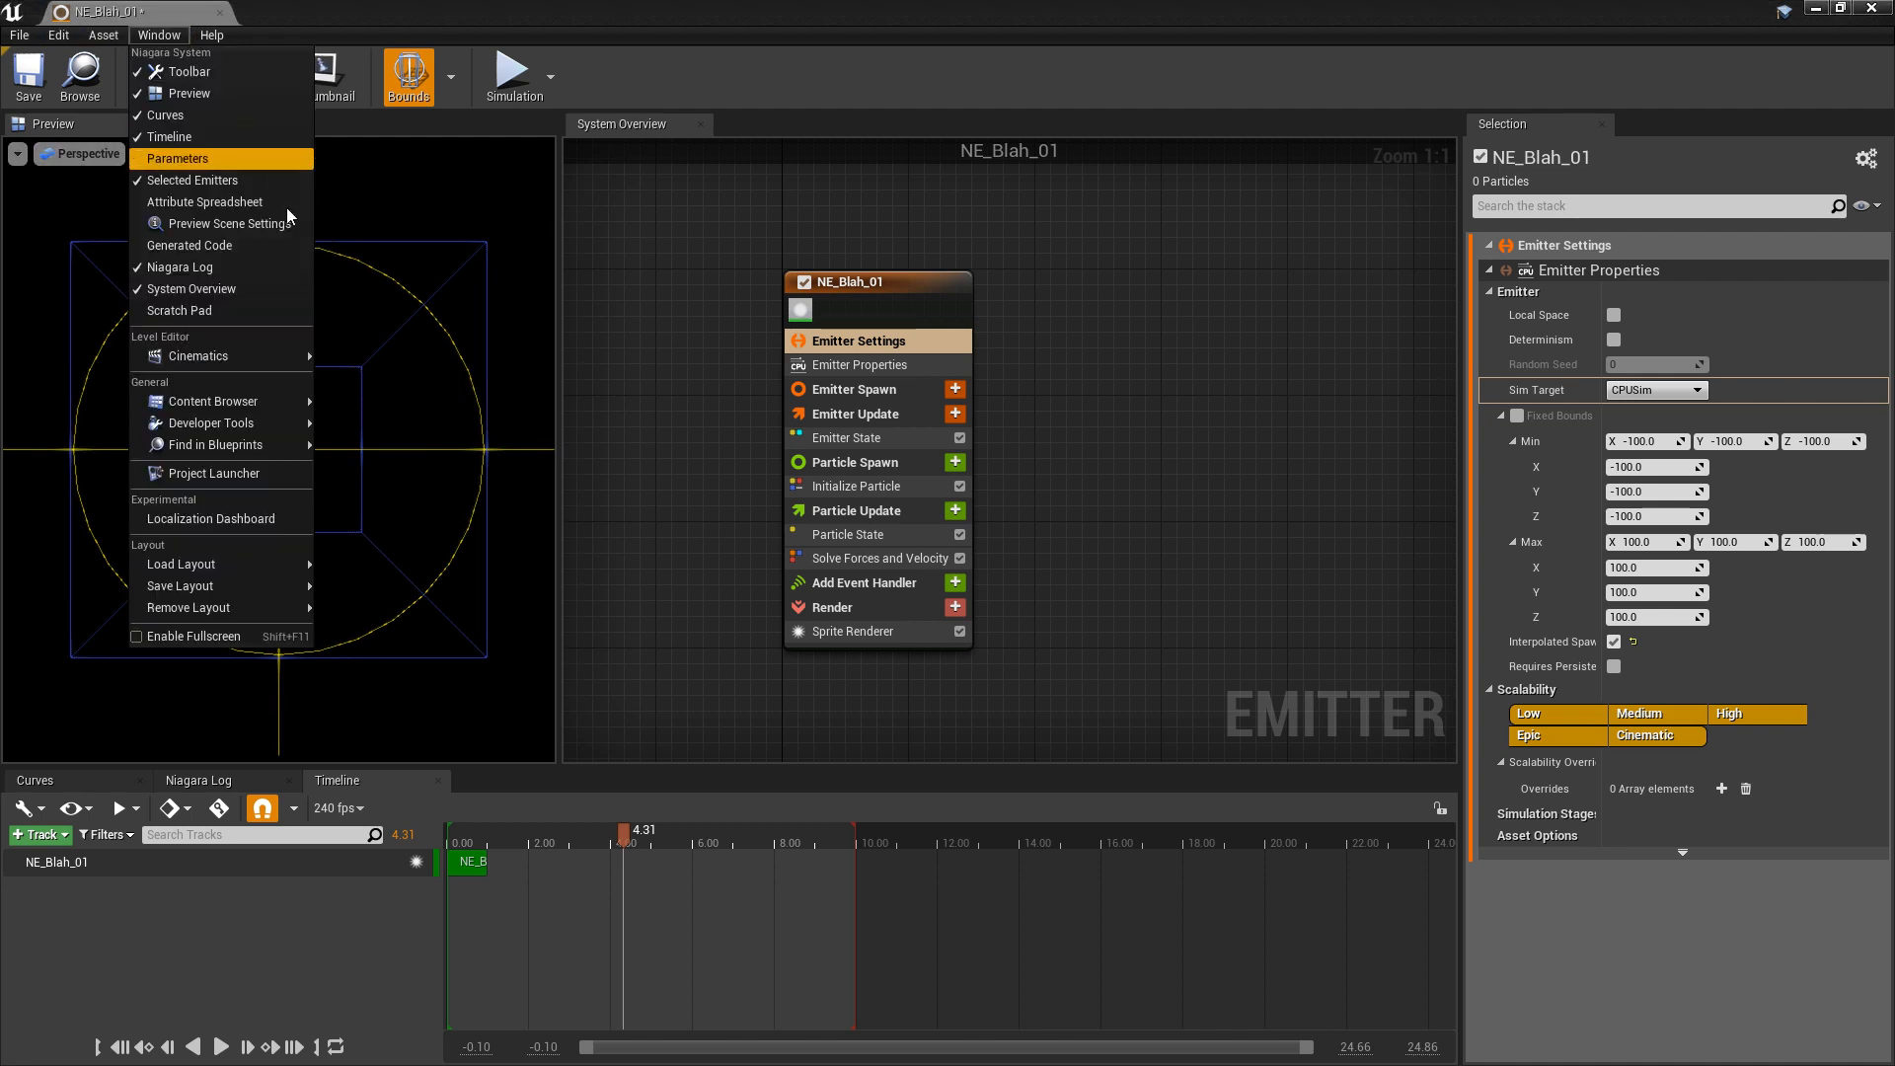
left_click(218, 223)
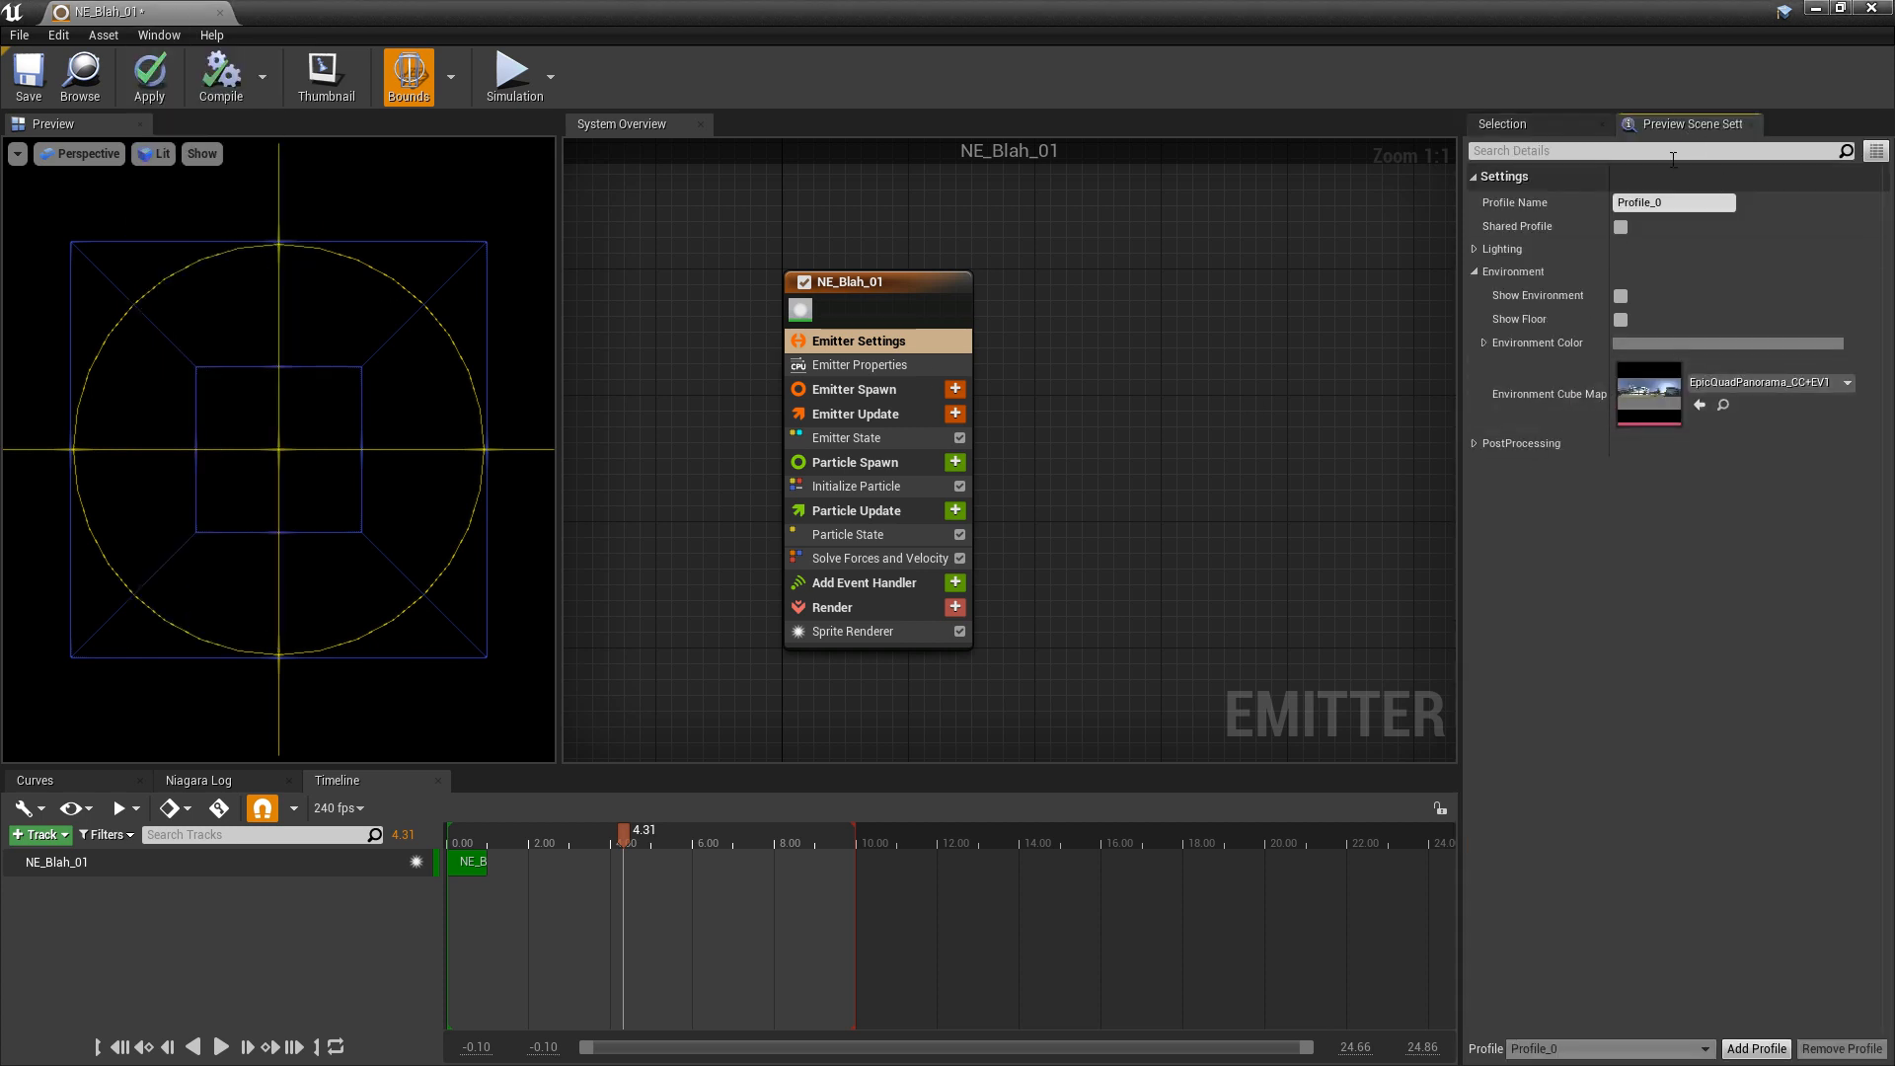
left_click(1620, 296)
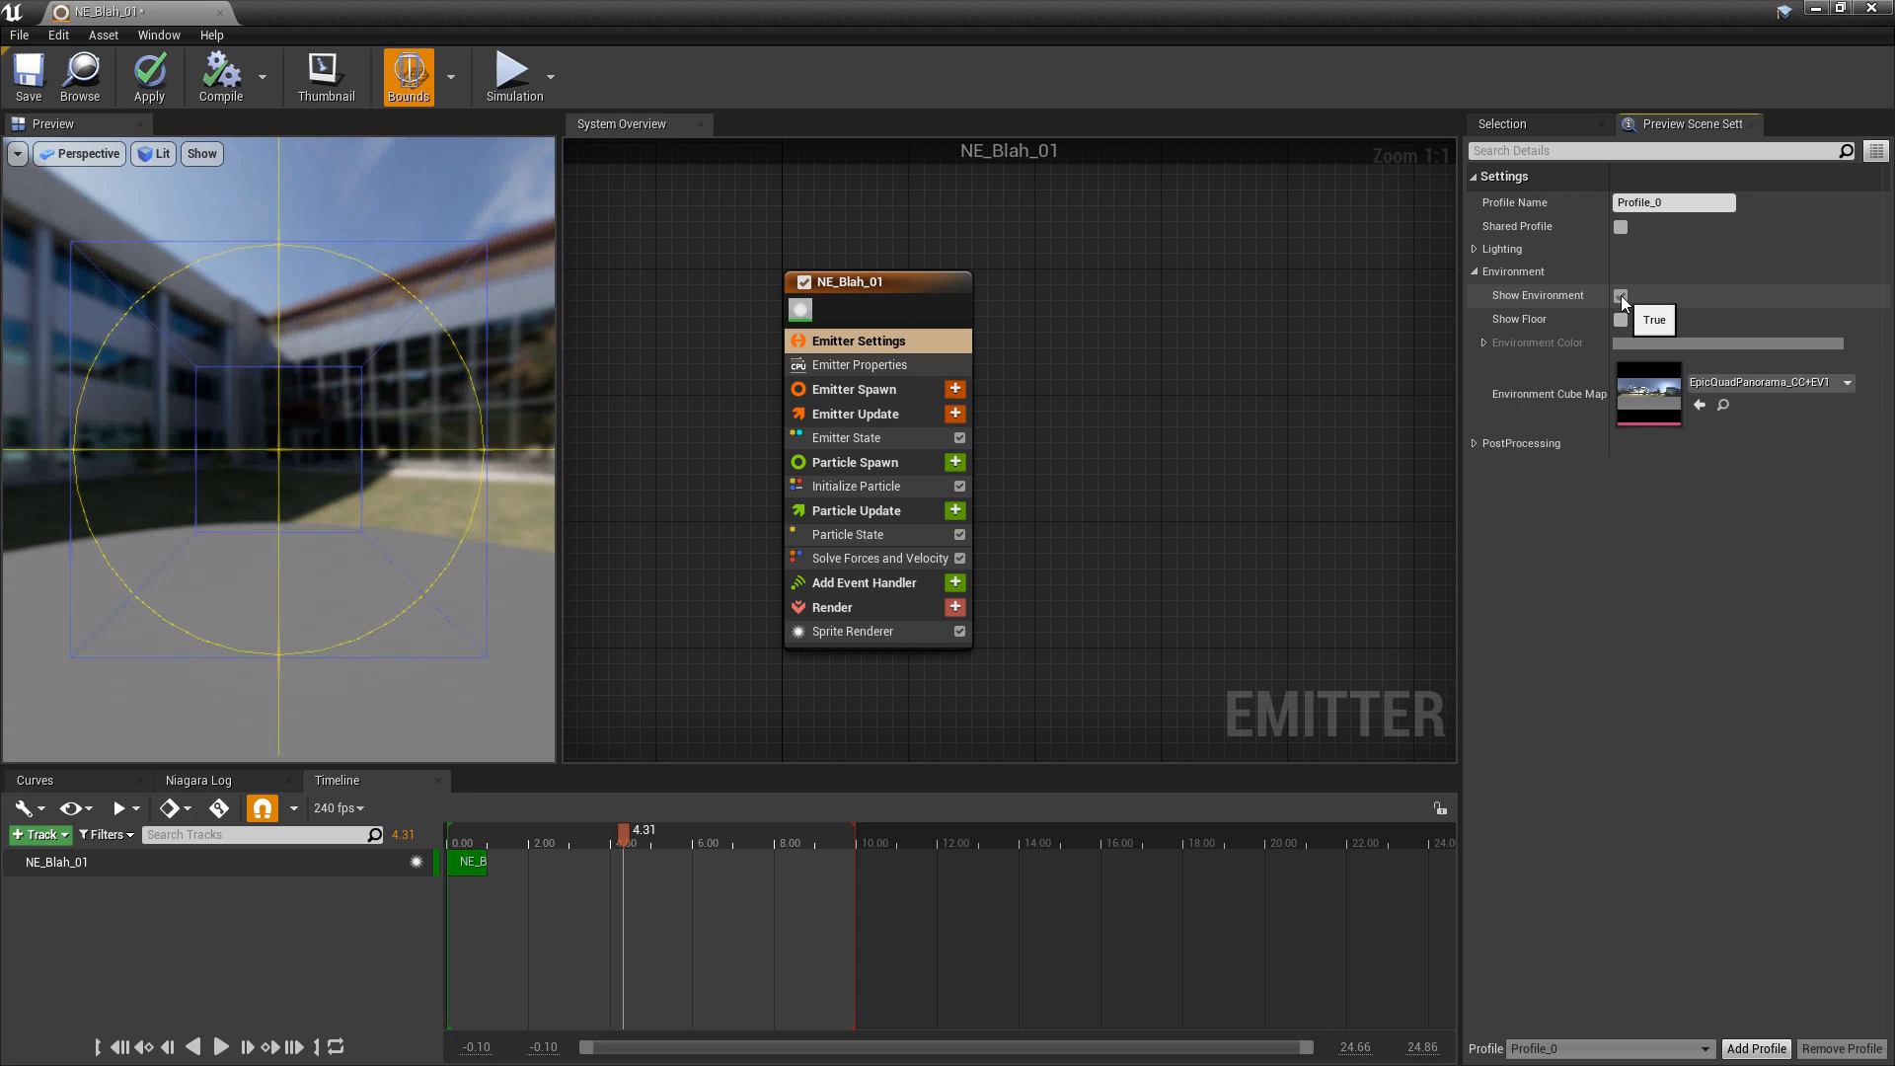
left_click(1621, 295)
left_click(1754, 124)
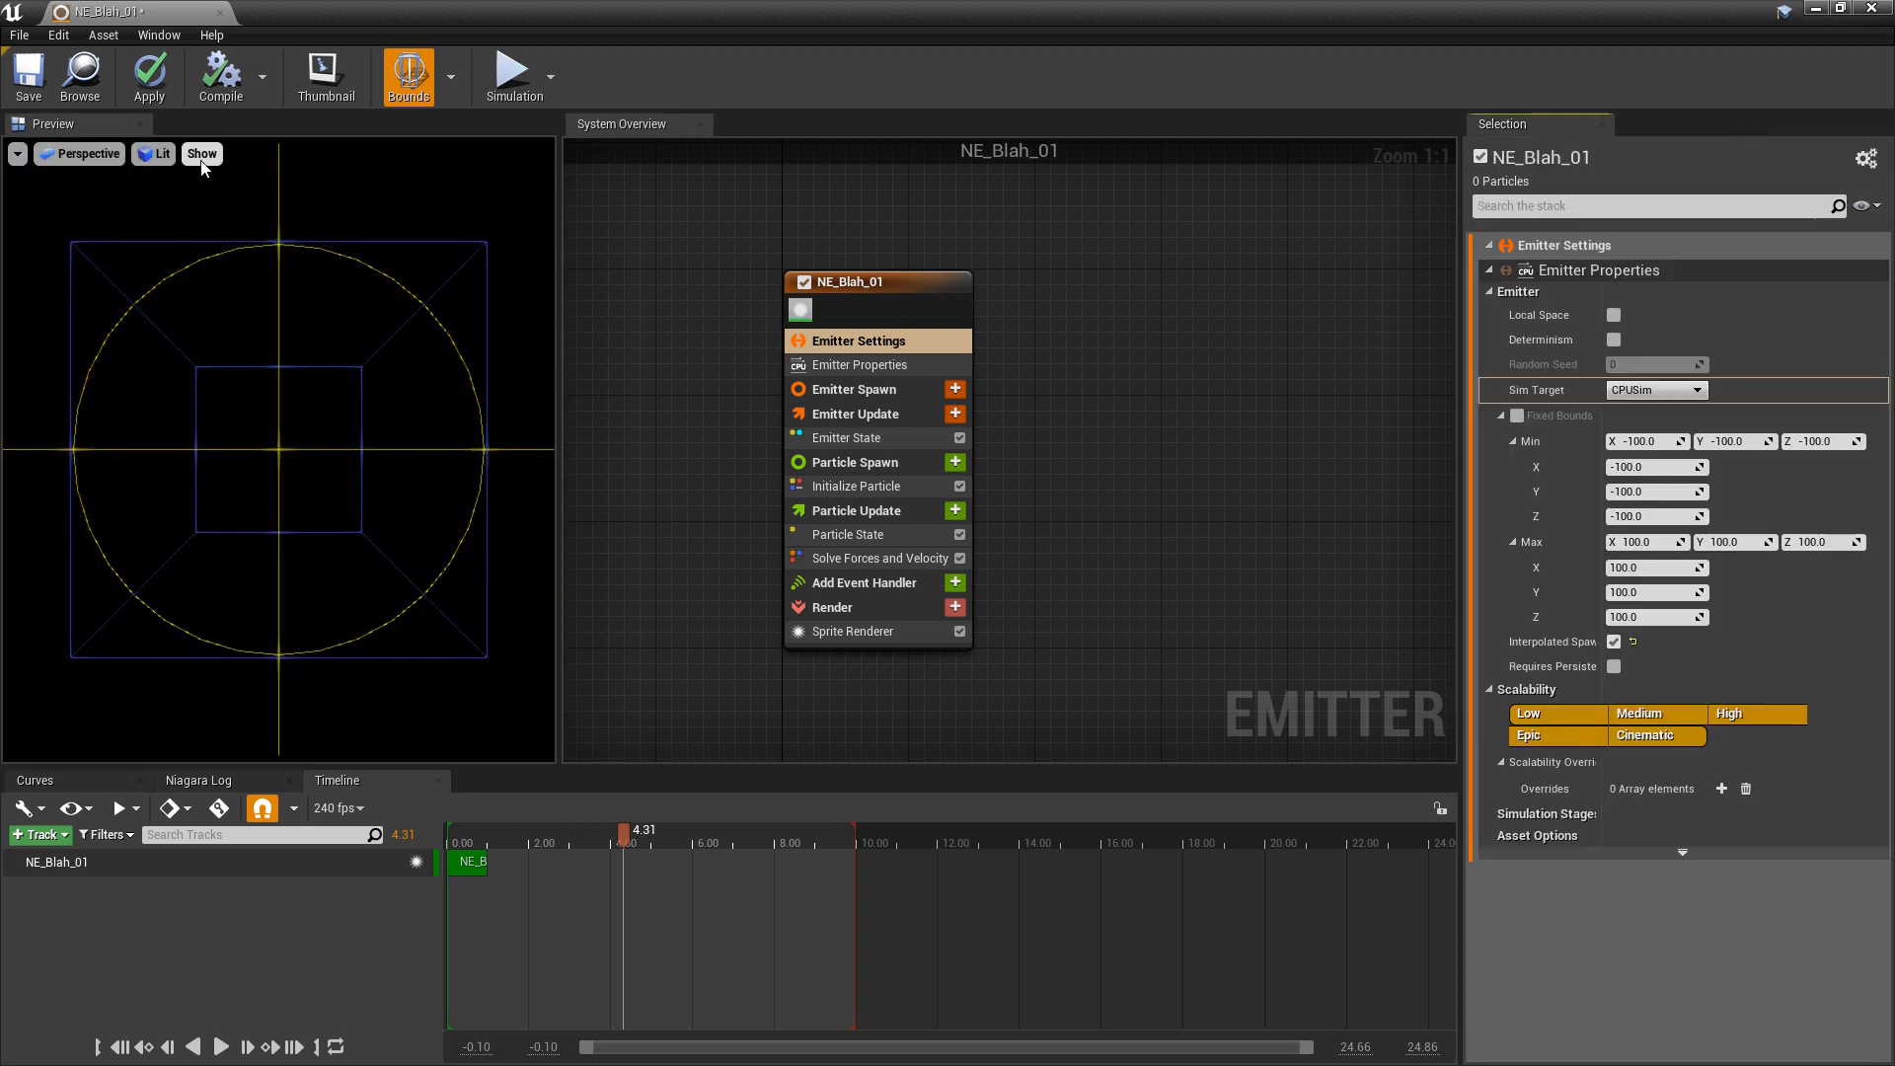
- Show the ParticleCounts read-out in the preview viewport
left_click(203, 156)
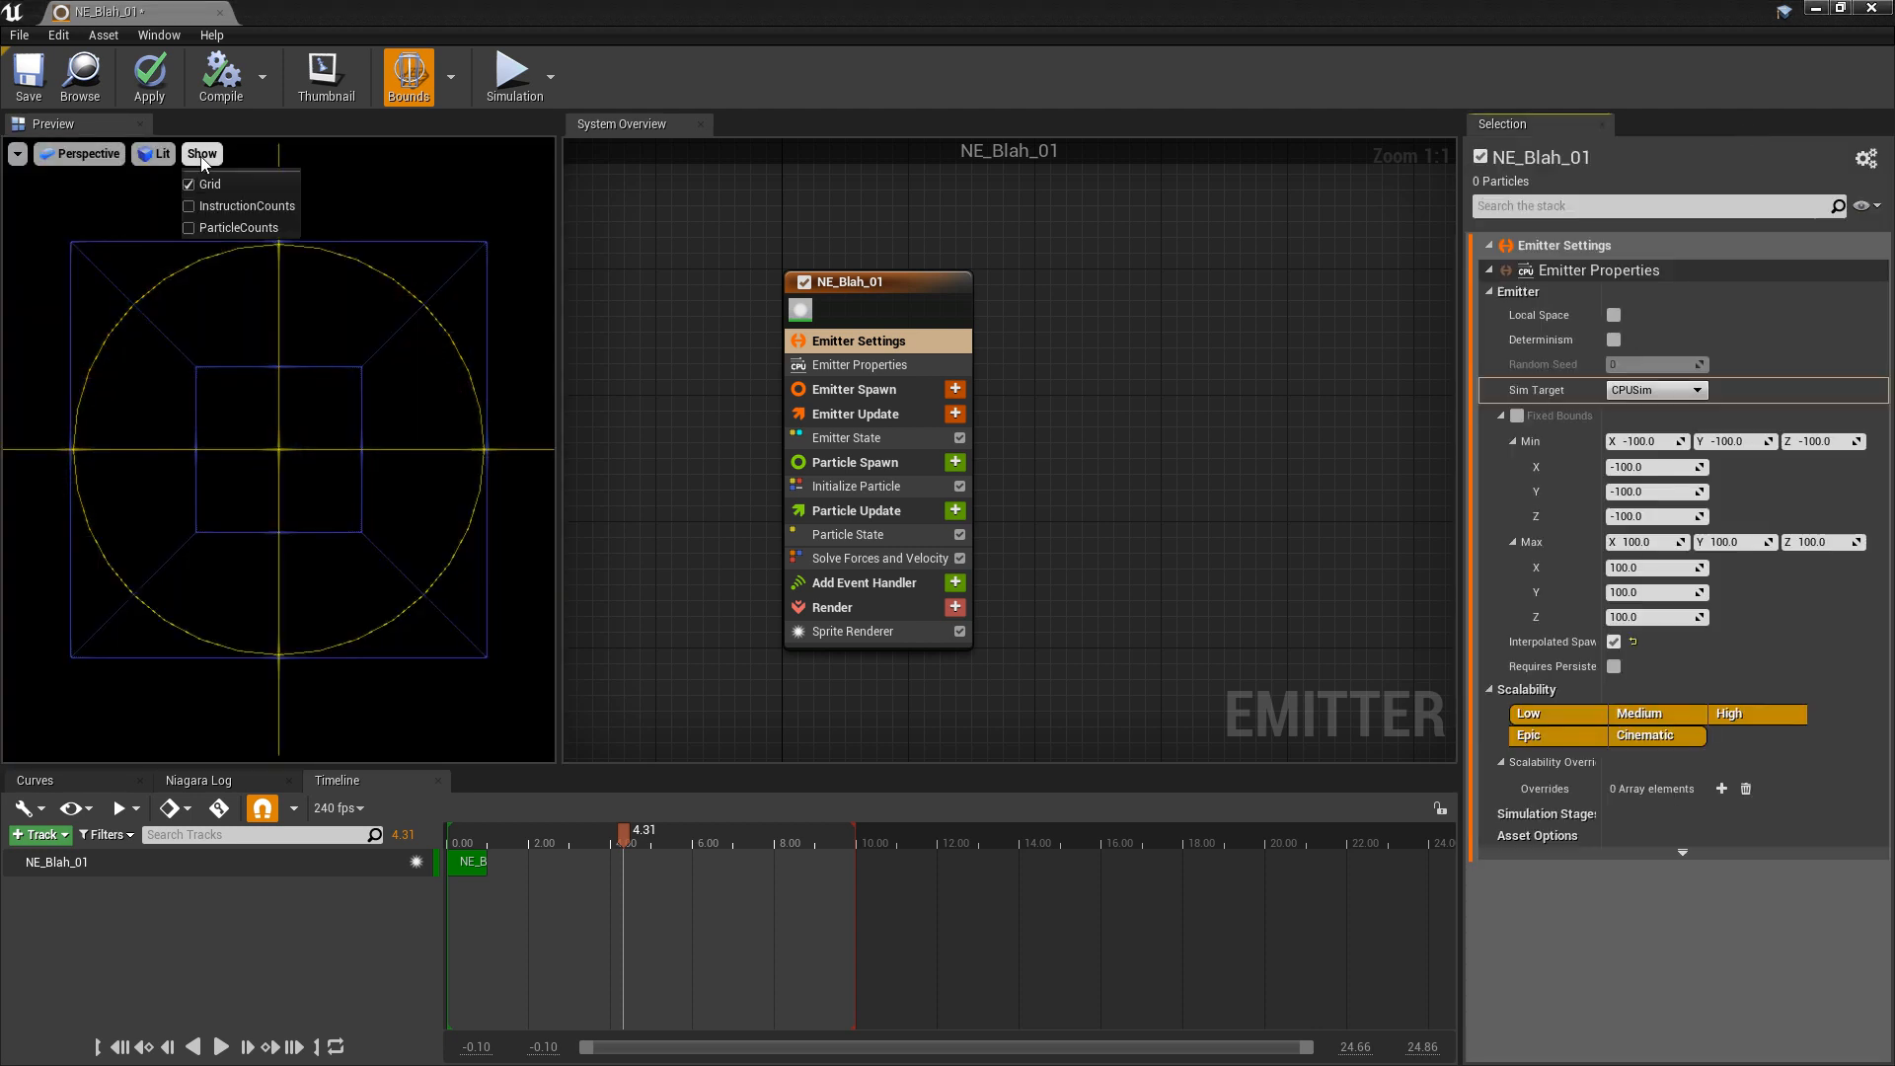
left_click(236, 229)
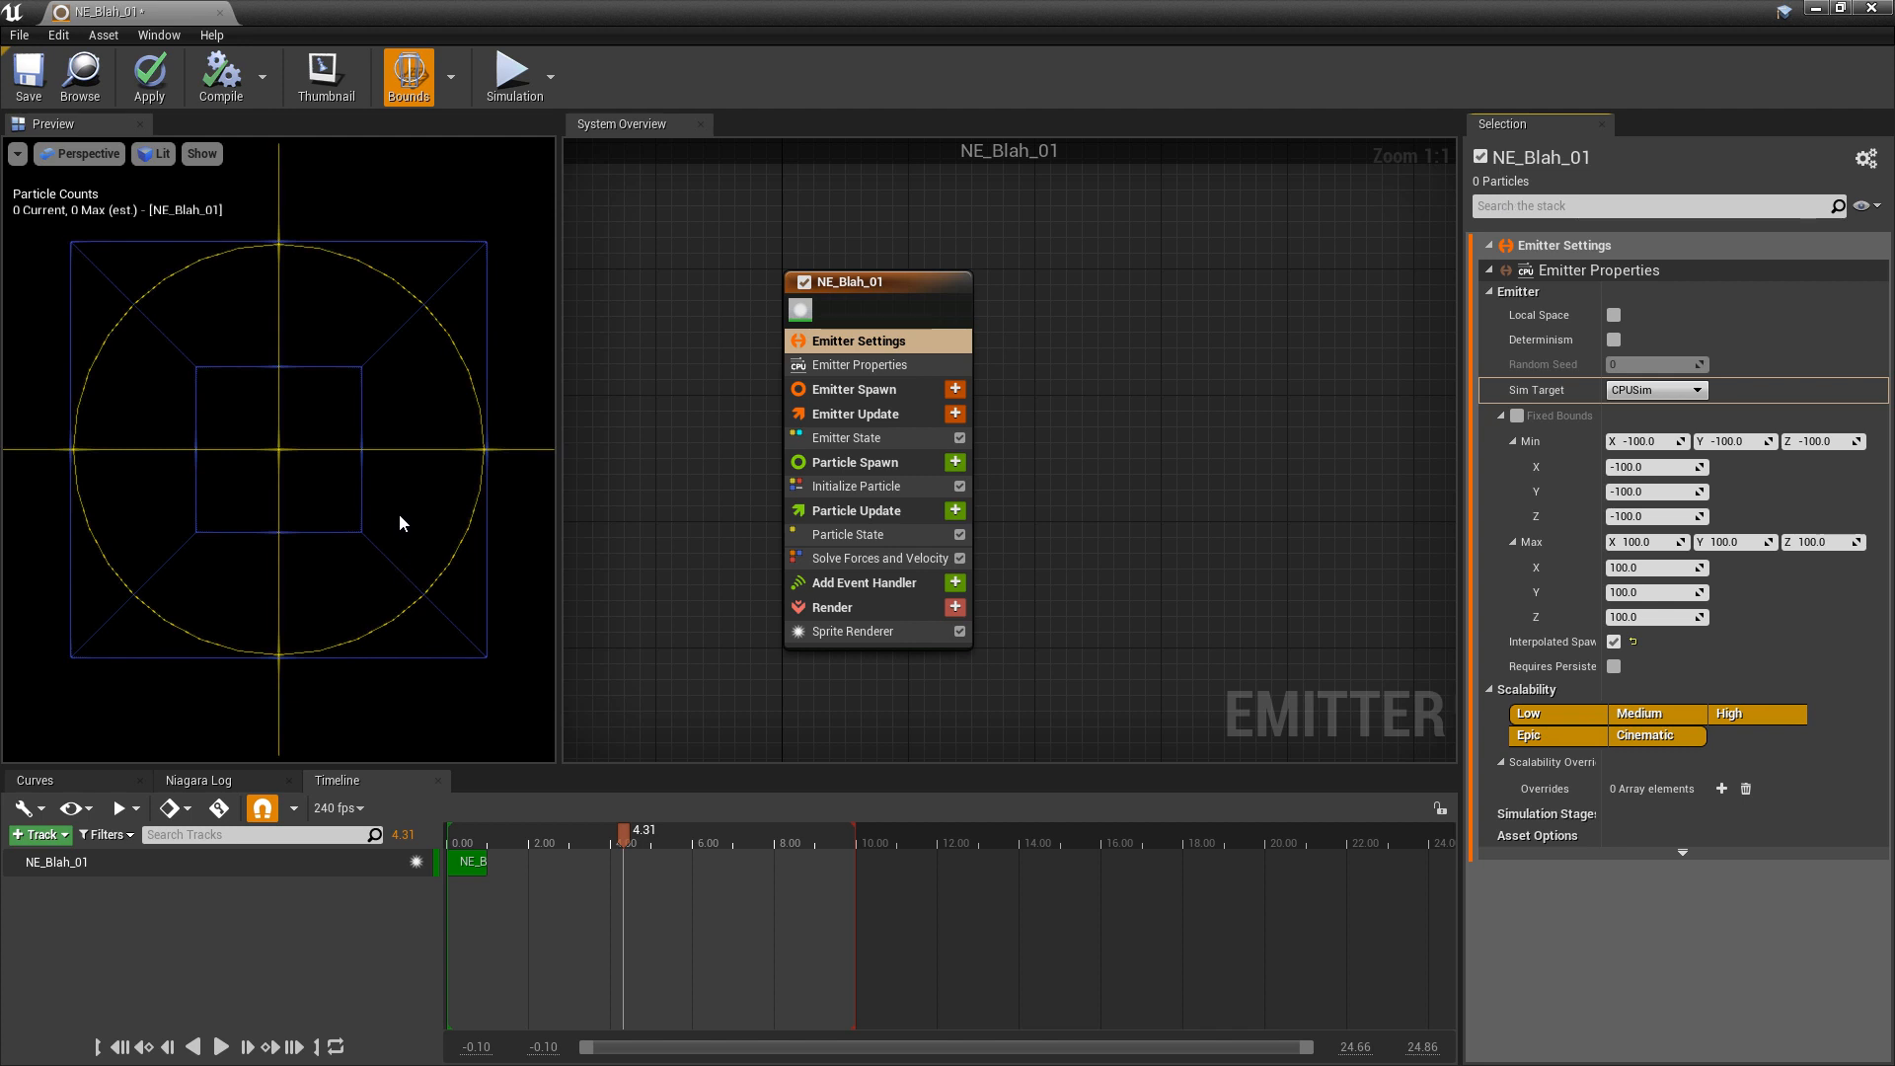
- Examine the emitter's bounding box and sphere in the preview from different angles and distances
mouse_move(399, 513)
right_mouse_down()
mouse_move(399, 494)
mouse_move(399, 543)
right_mouse_up()
mouse_move(262, 567)
right_mouse_down()
mouse_move(263, 543)
mouse_move(262, 567)
right_mouse_up()
left_click_drag(262, 567, 418, 494)
middle_click_drag(440, 512, 247, 517)
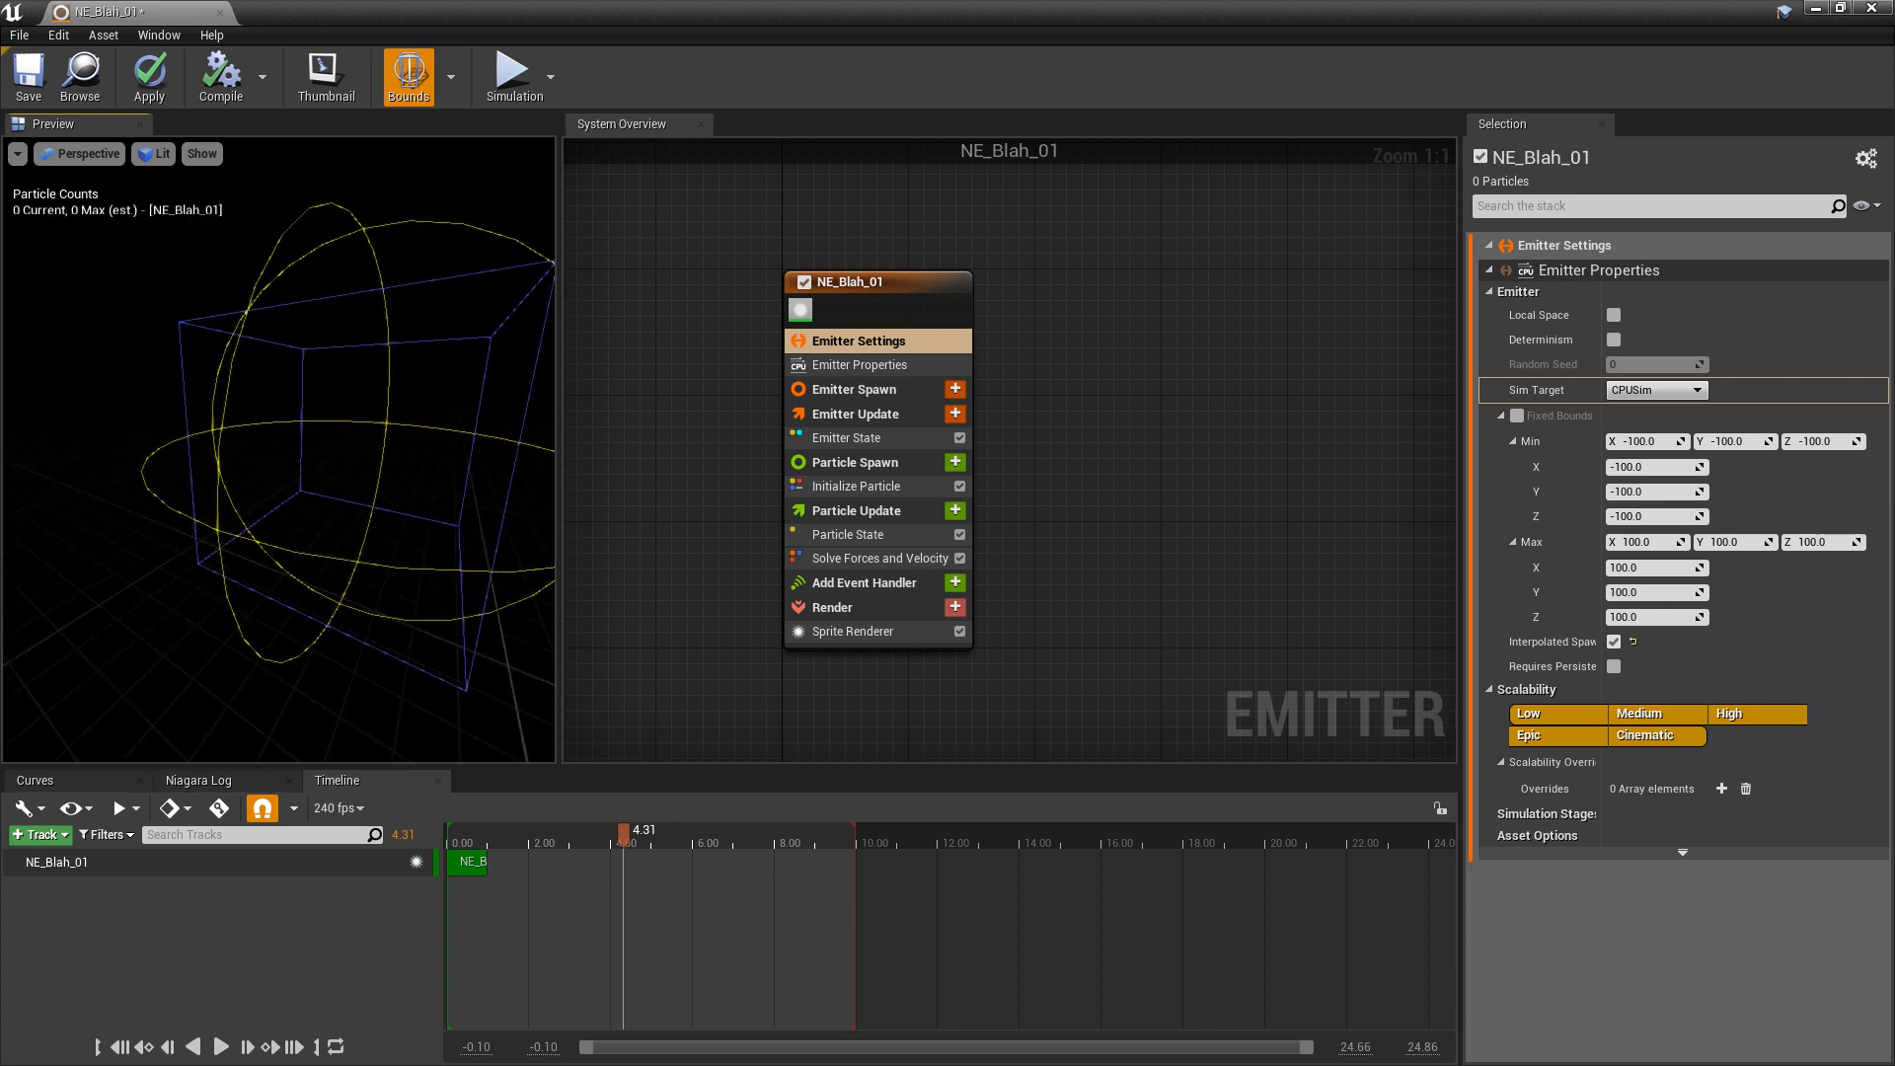
scroll(375, 516, "down", 3)
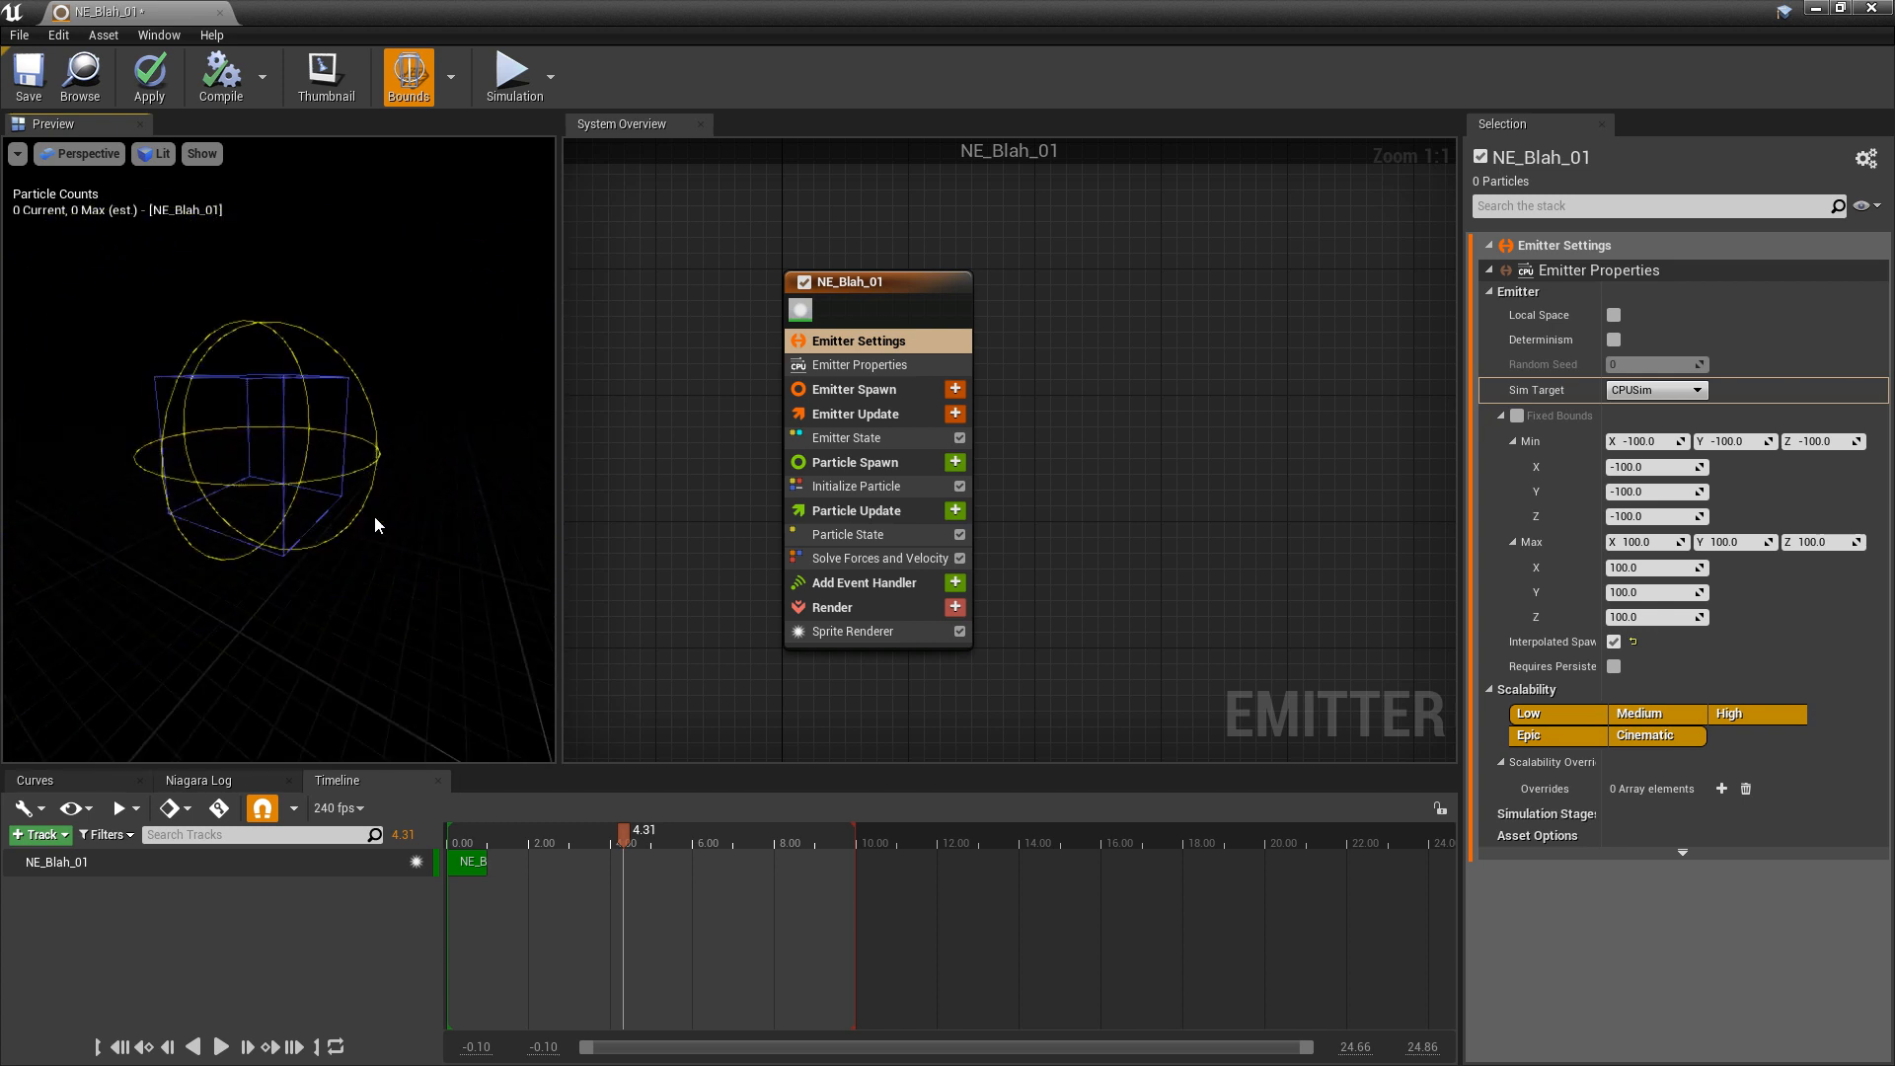
scroll(375, 516, "up", 4)
scroll(375, 516, "down", 4)
scroll(375, 516, "up", 2)
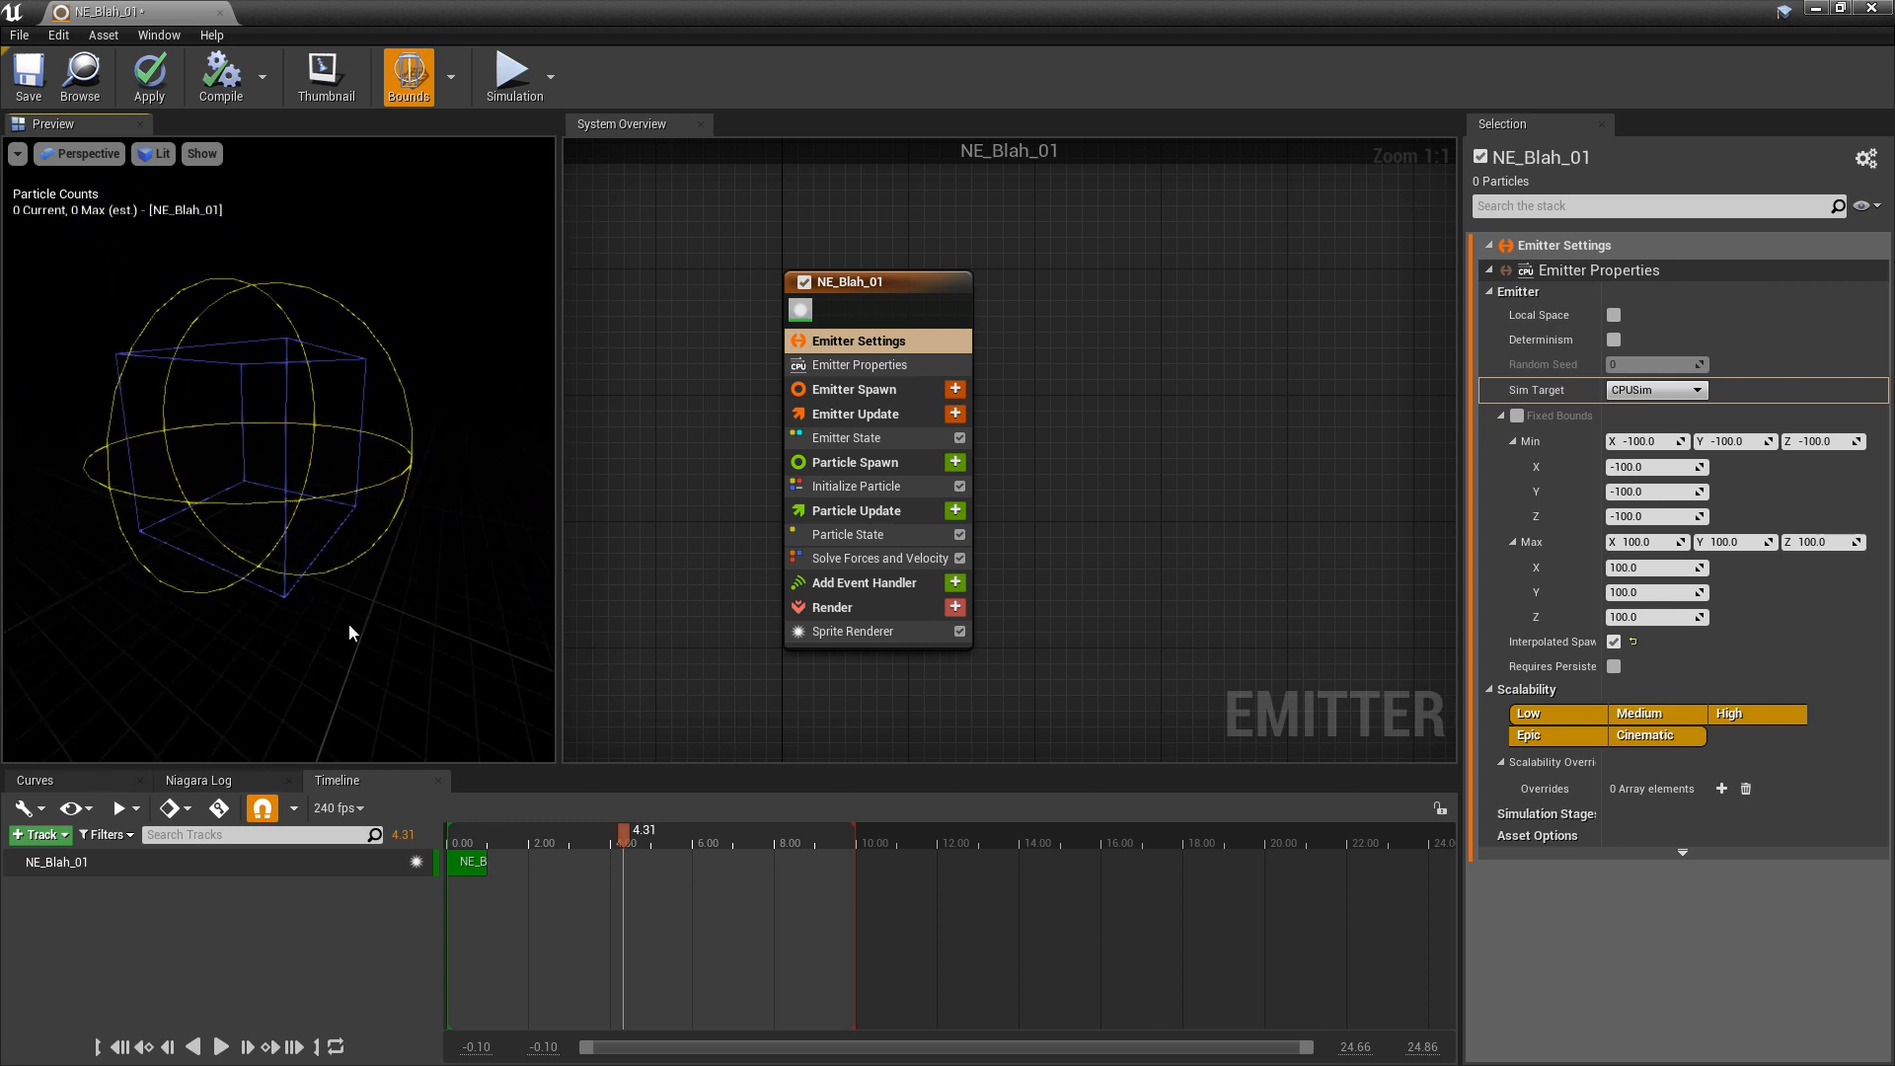
scroll(354, 619, "up", 1)
middle_click_drag(353, 619, 349, 658)
left_click_drag(348, 656, 357, 656)
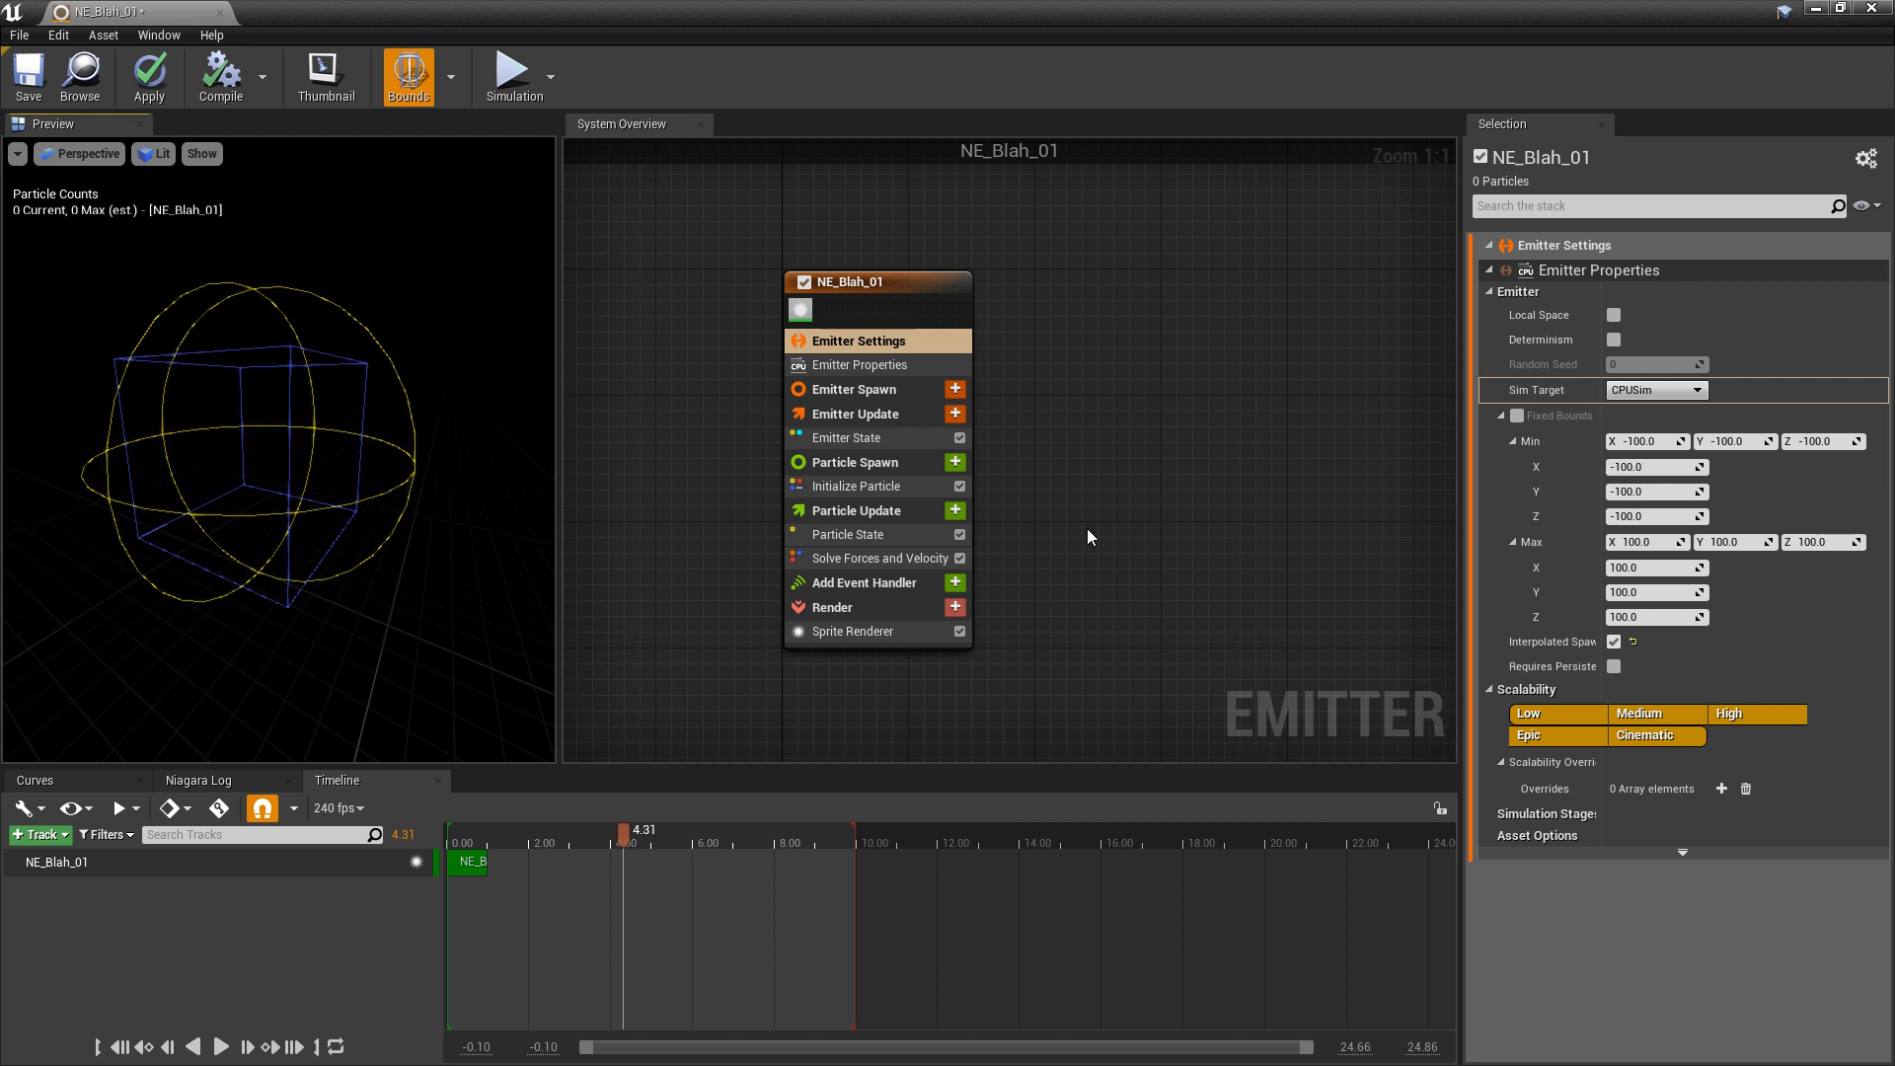
- Review the Render group's sprite settings and the renderer types that can be added to it
left_click(898, 609)
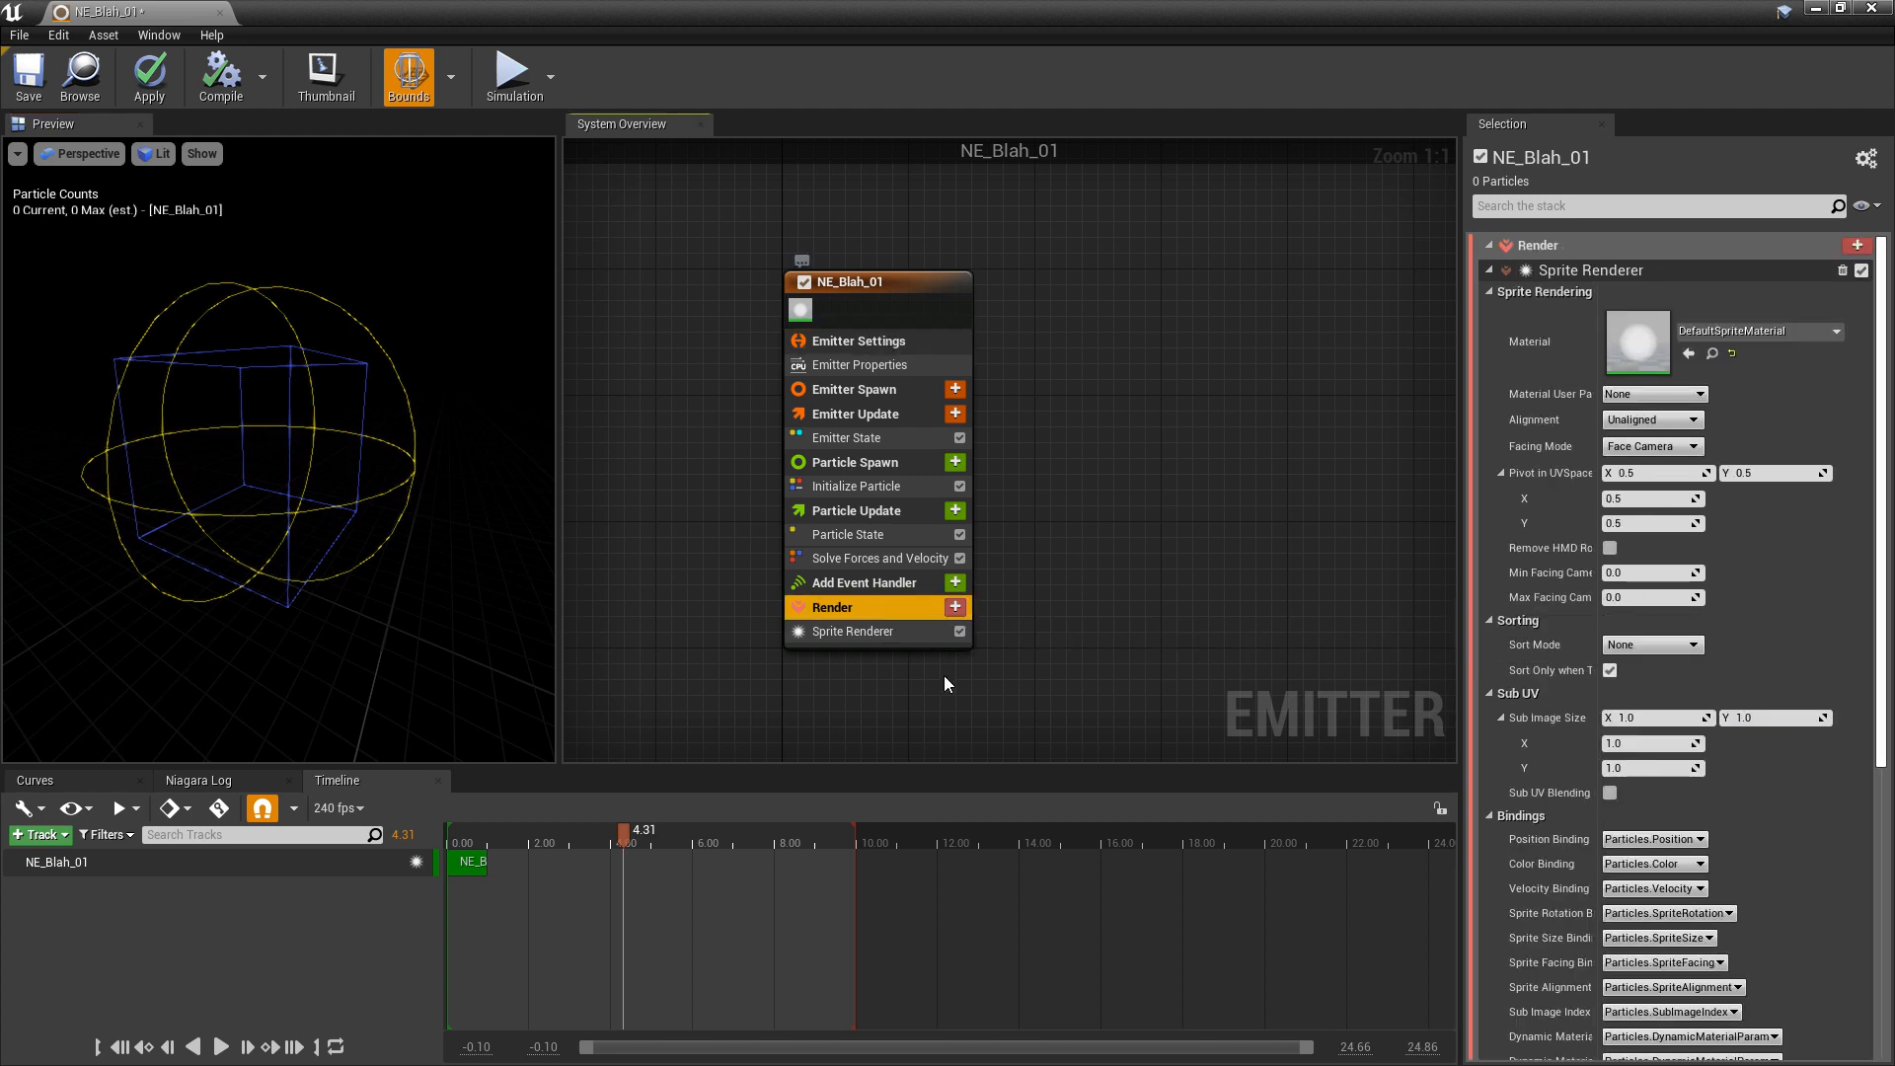
left_click(956, 607)
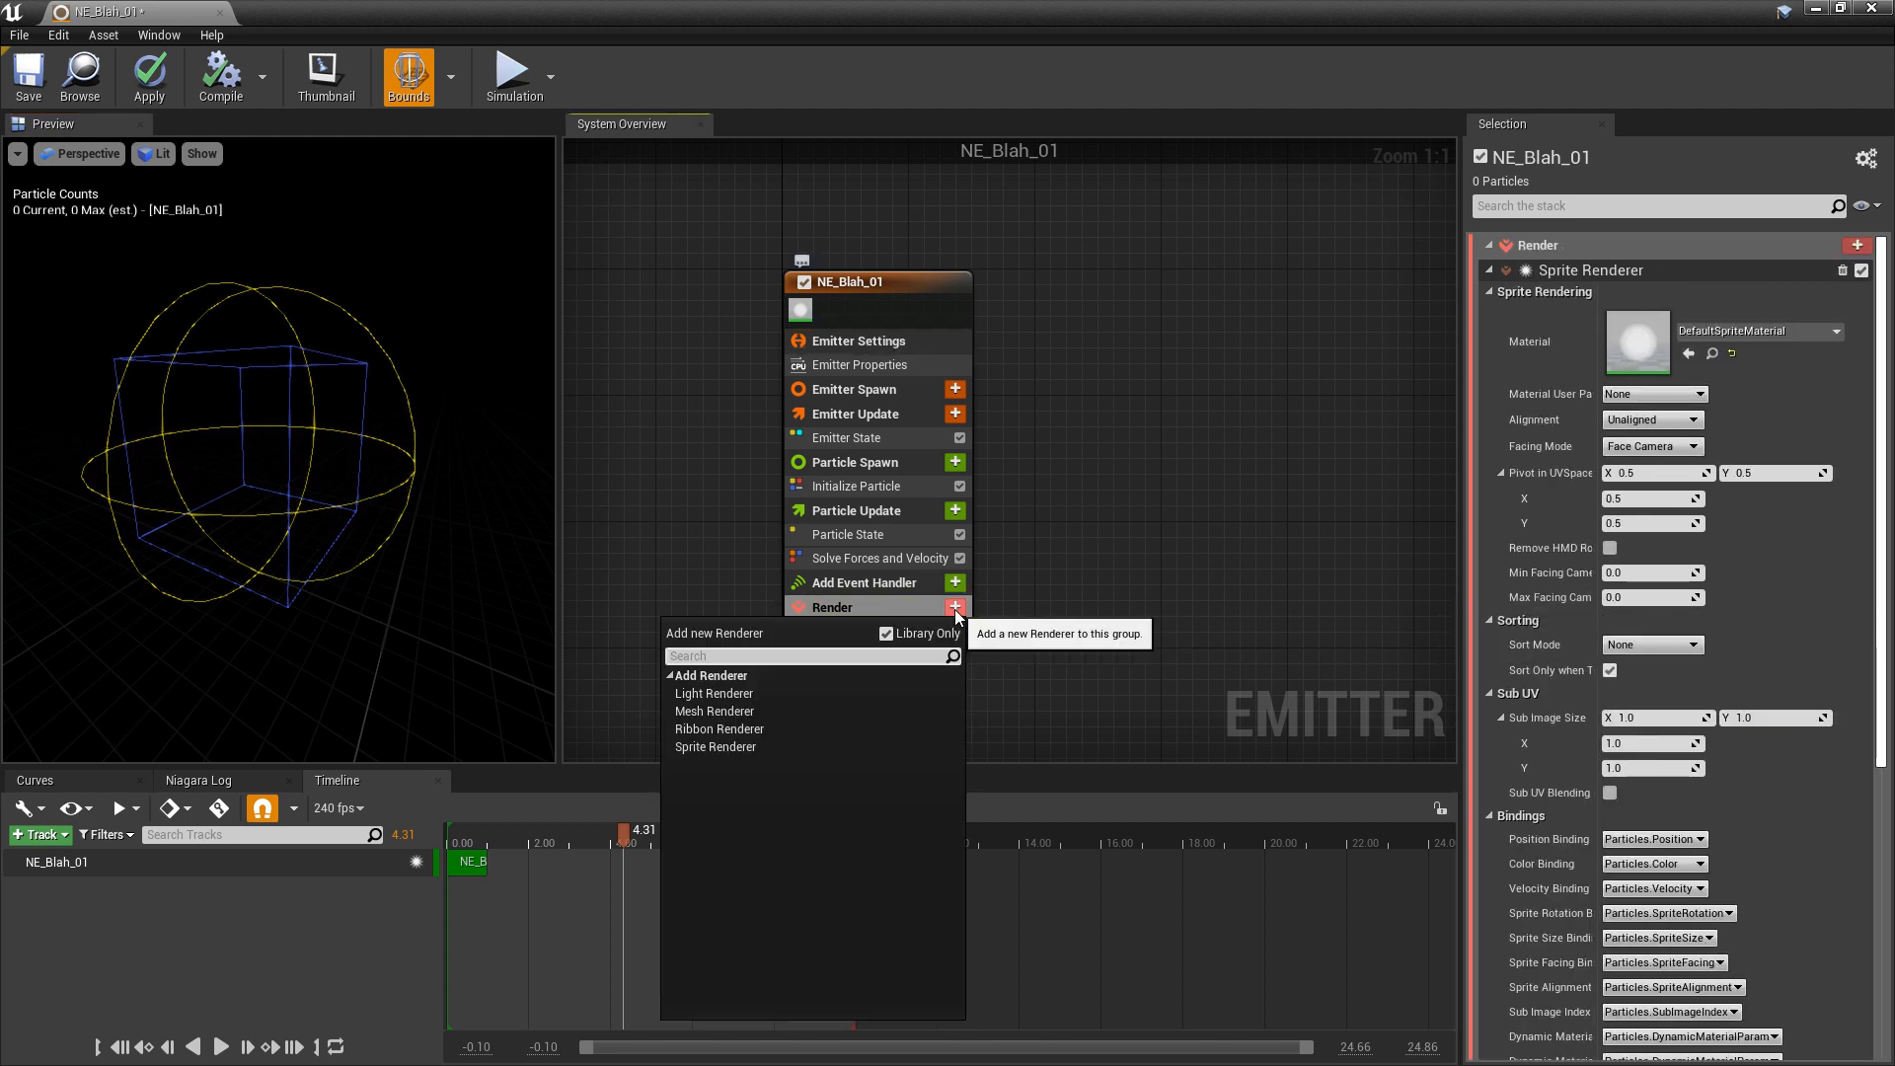
left_click(764, 747)
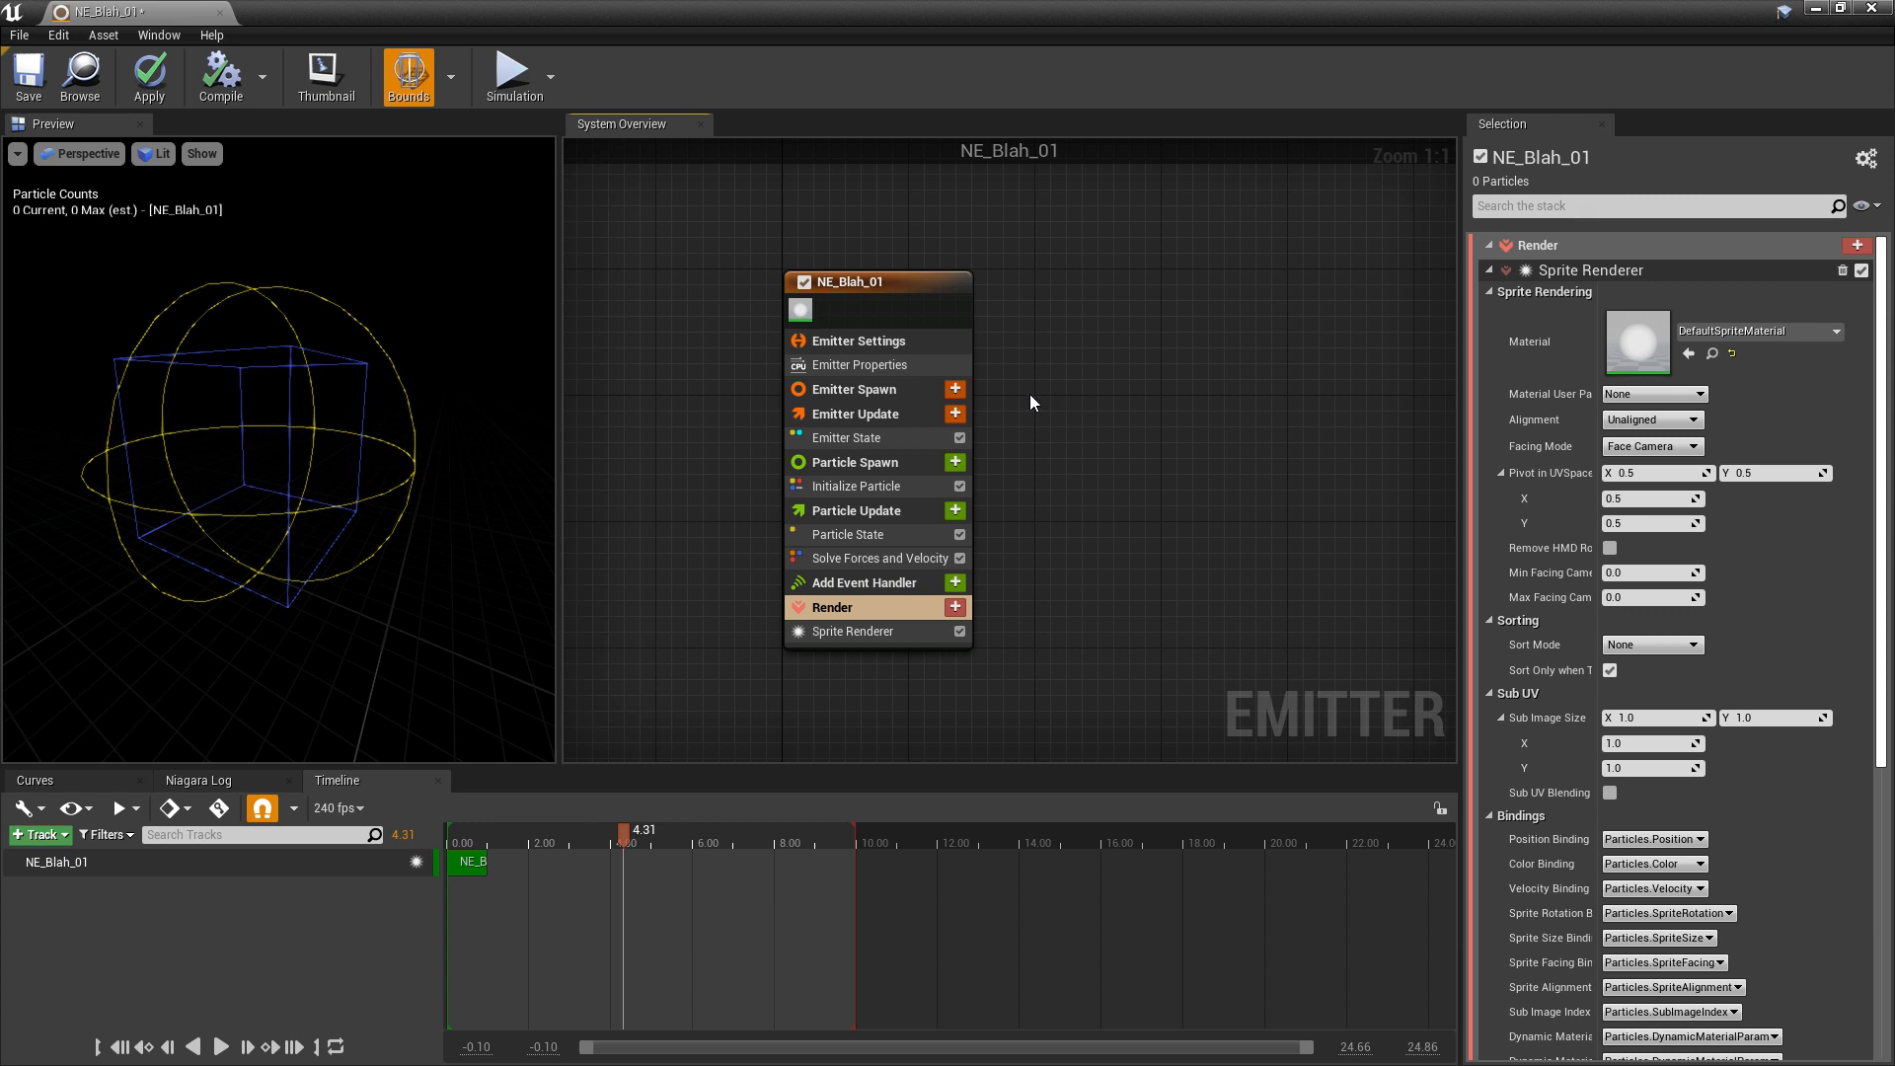
- Try a Spawn Rate module in Emitter Spawn with the suggested fix for its unmet dependency, and delete the module
left_click(954, 390)
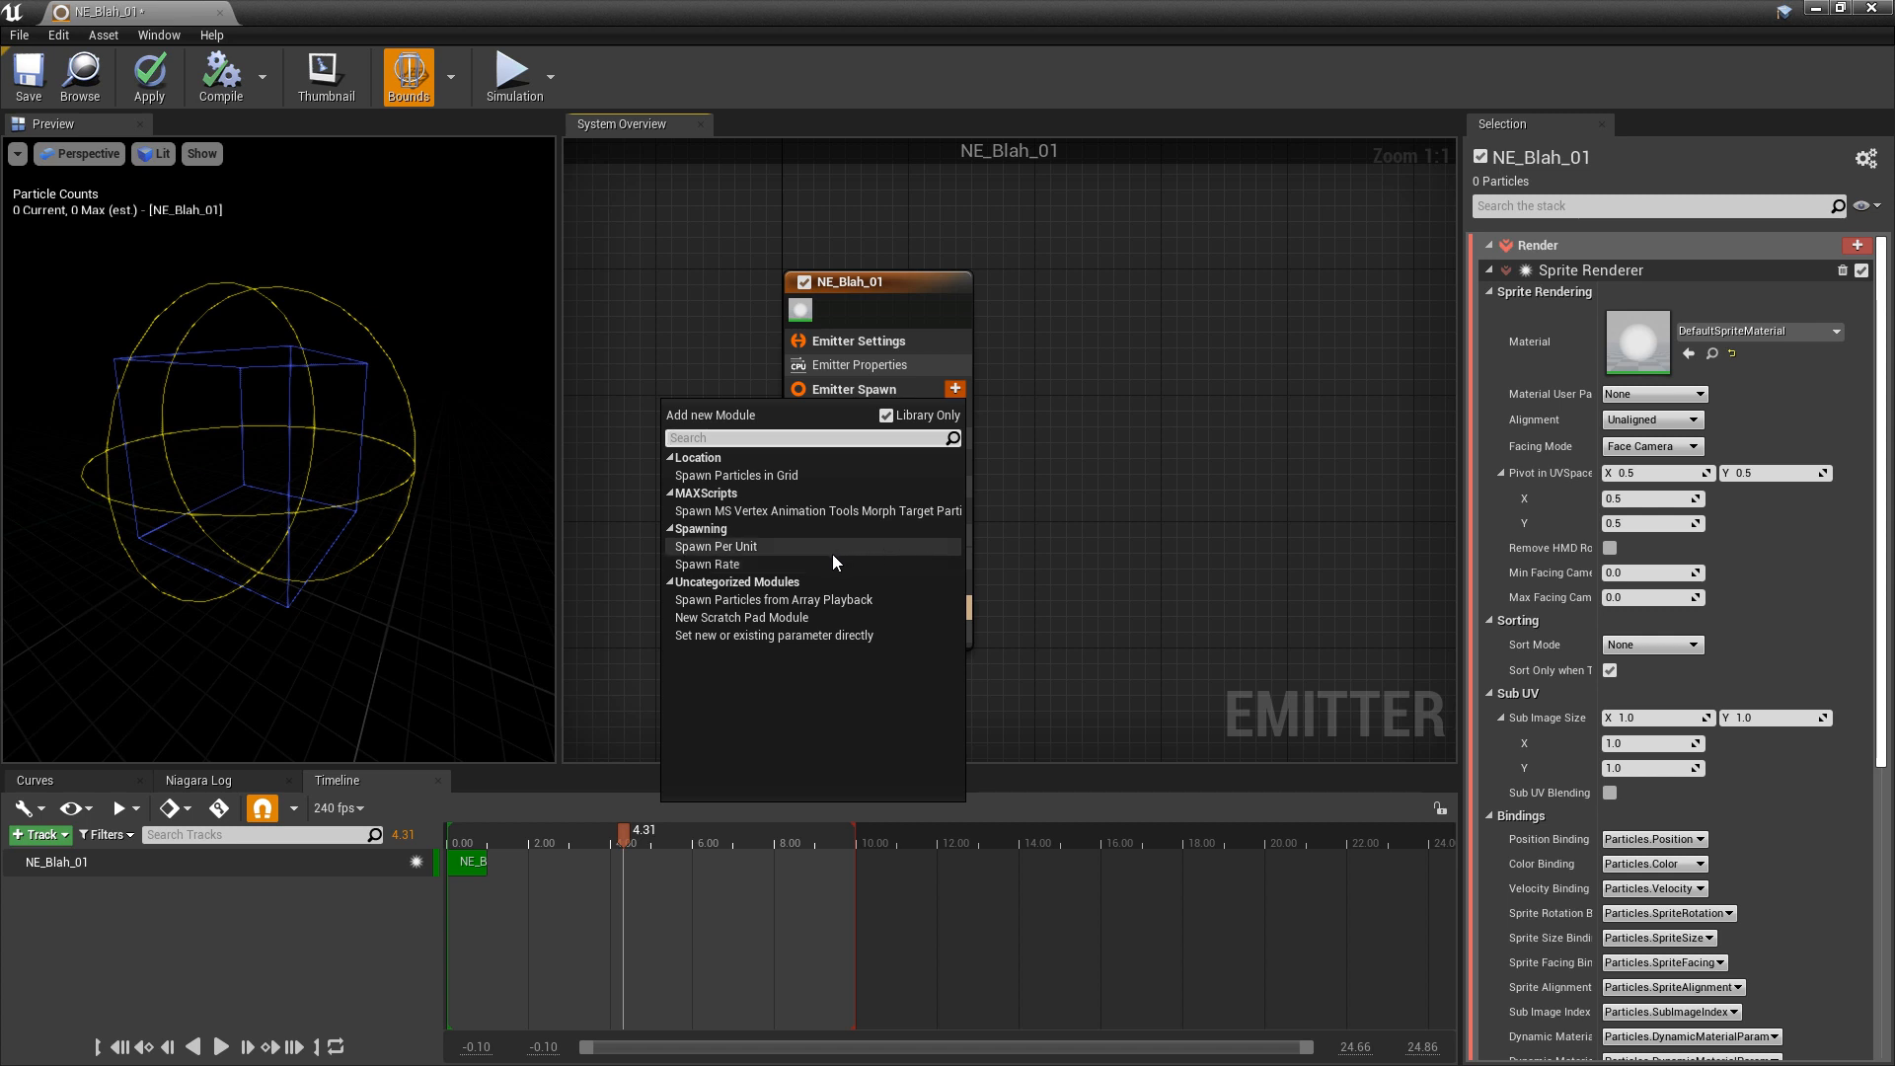
left_click(768, 562)
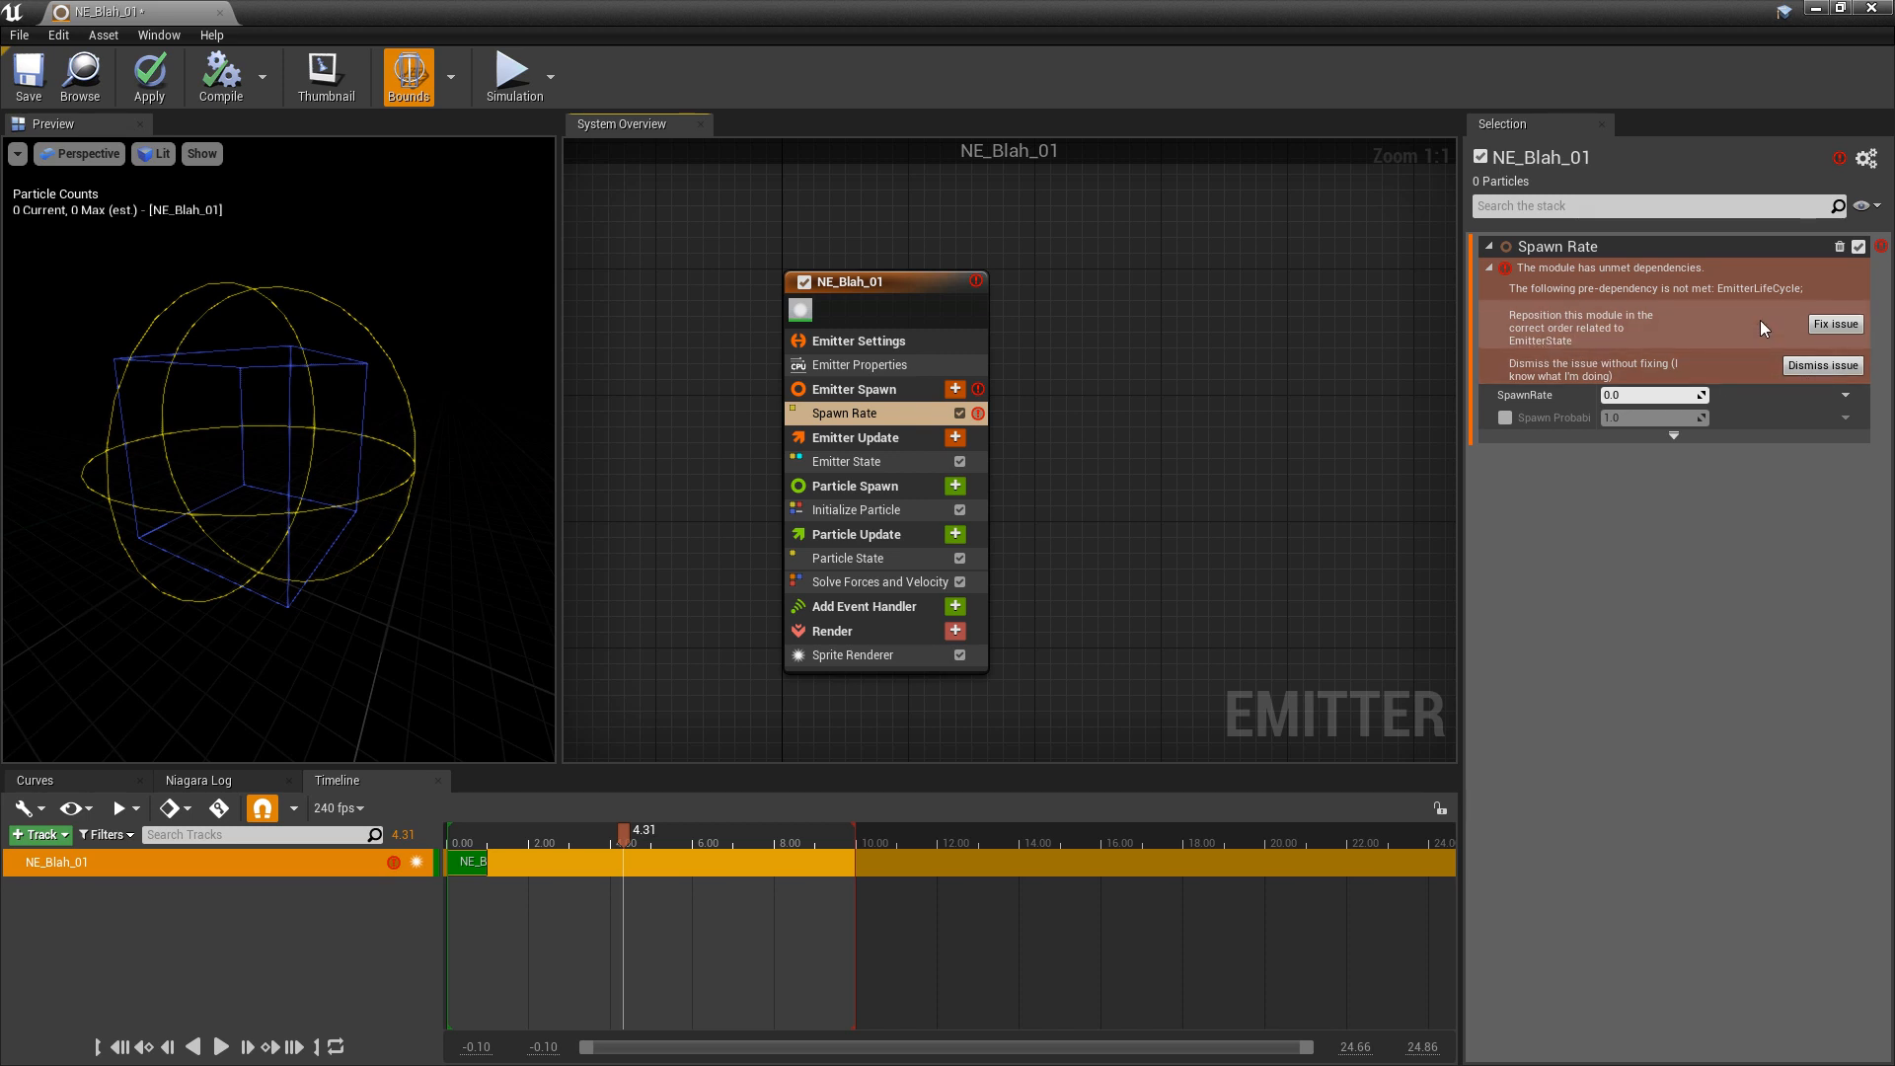
left_click(1831, 329)
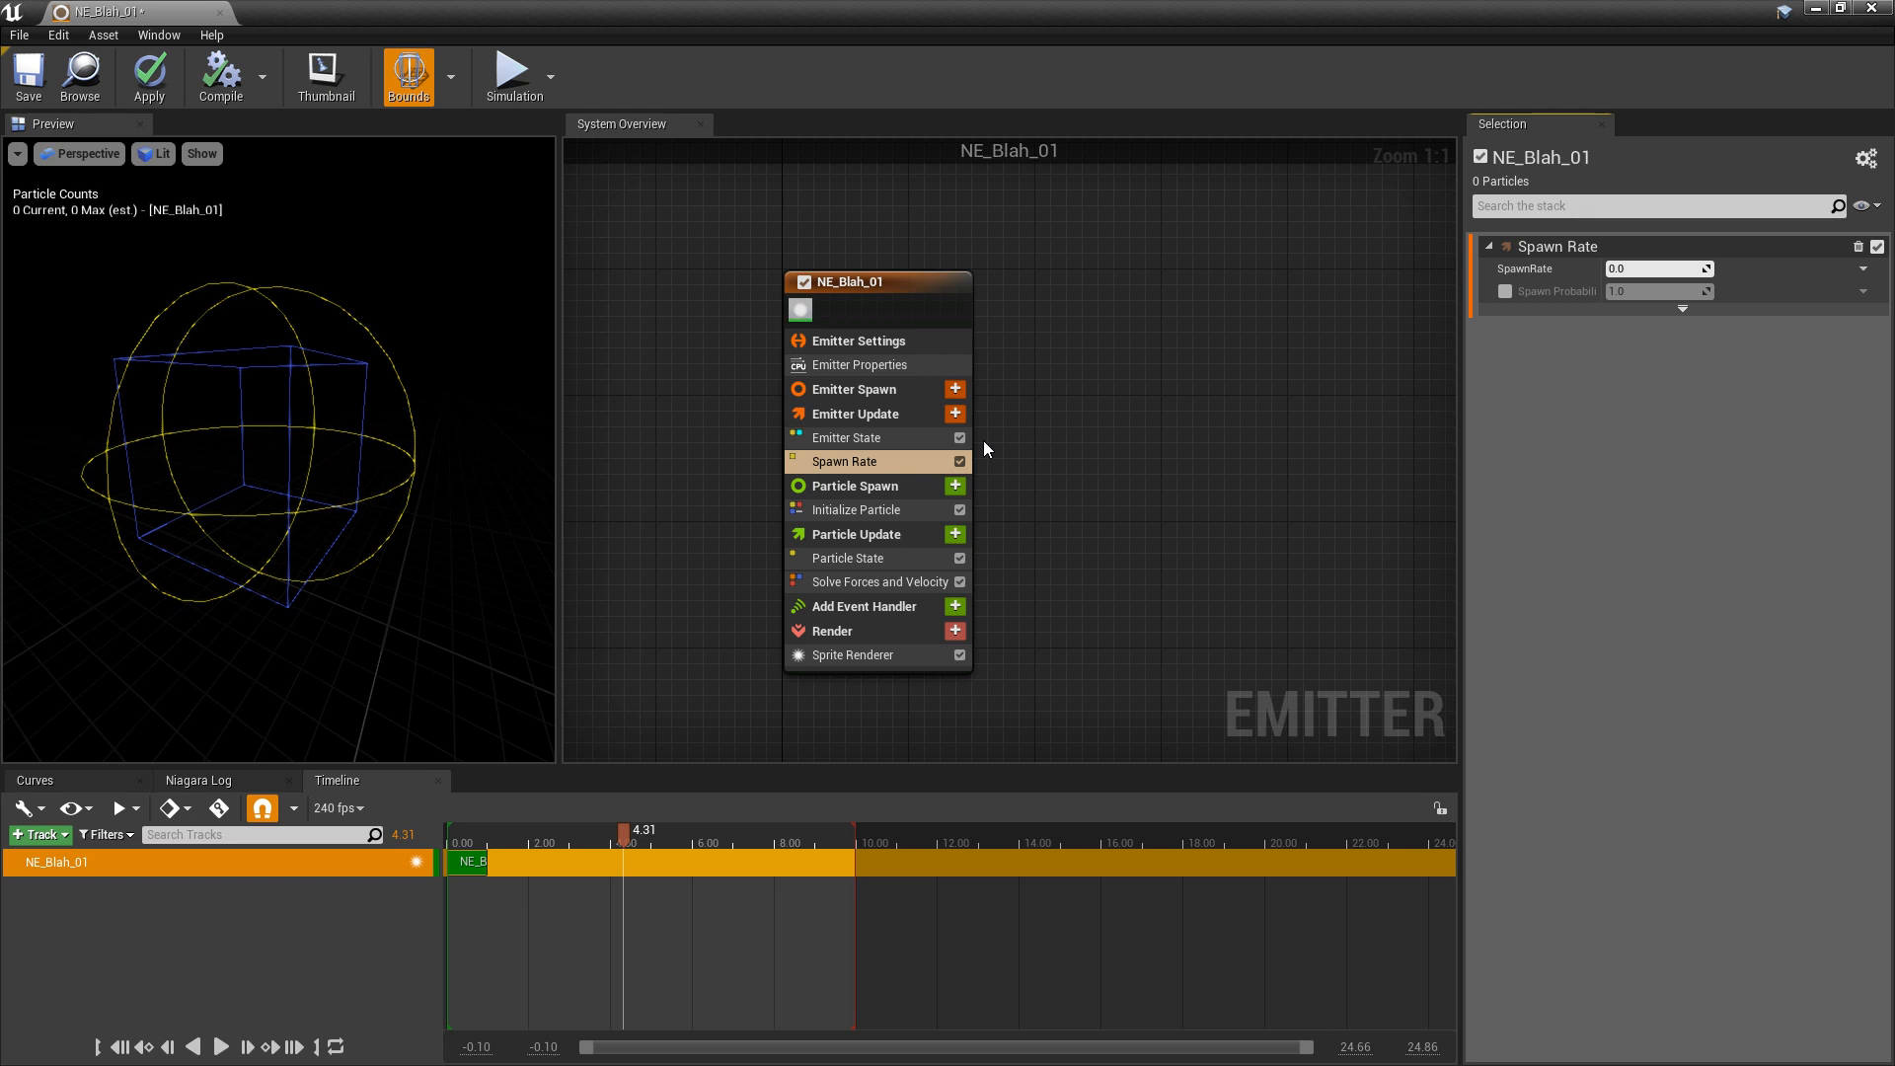
left_click(867, 465)
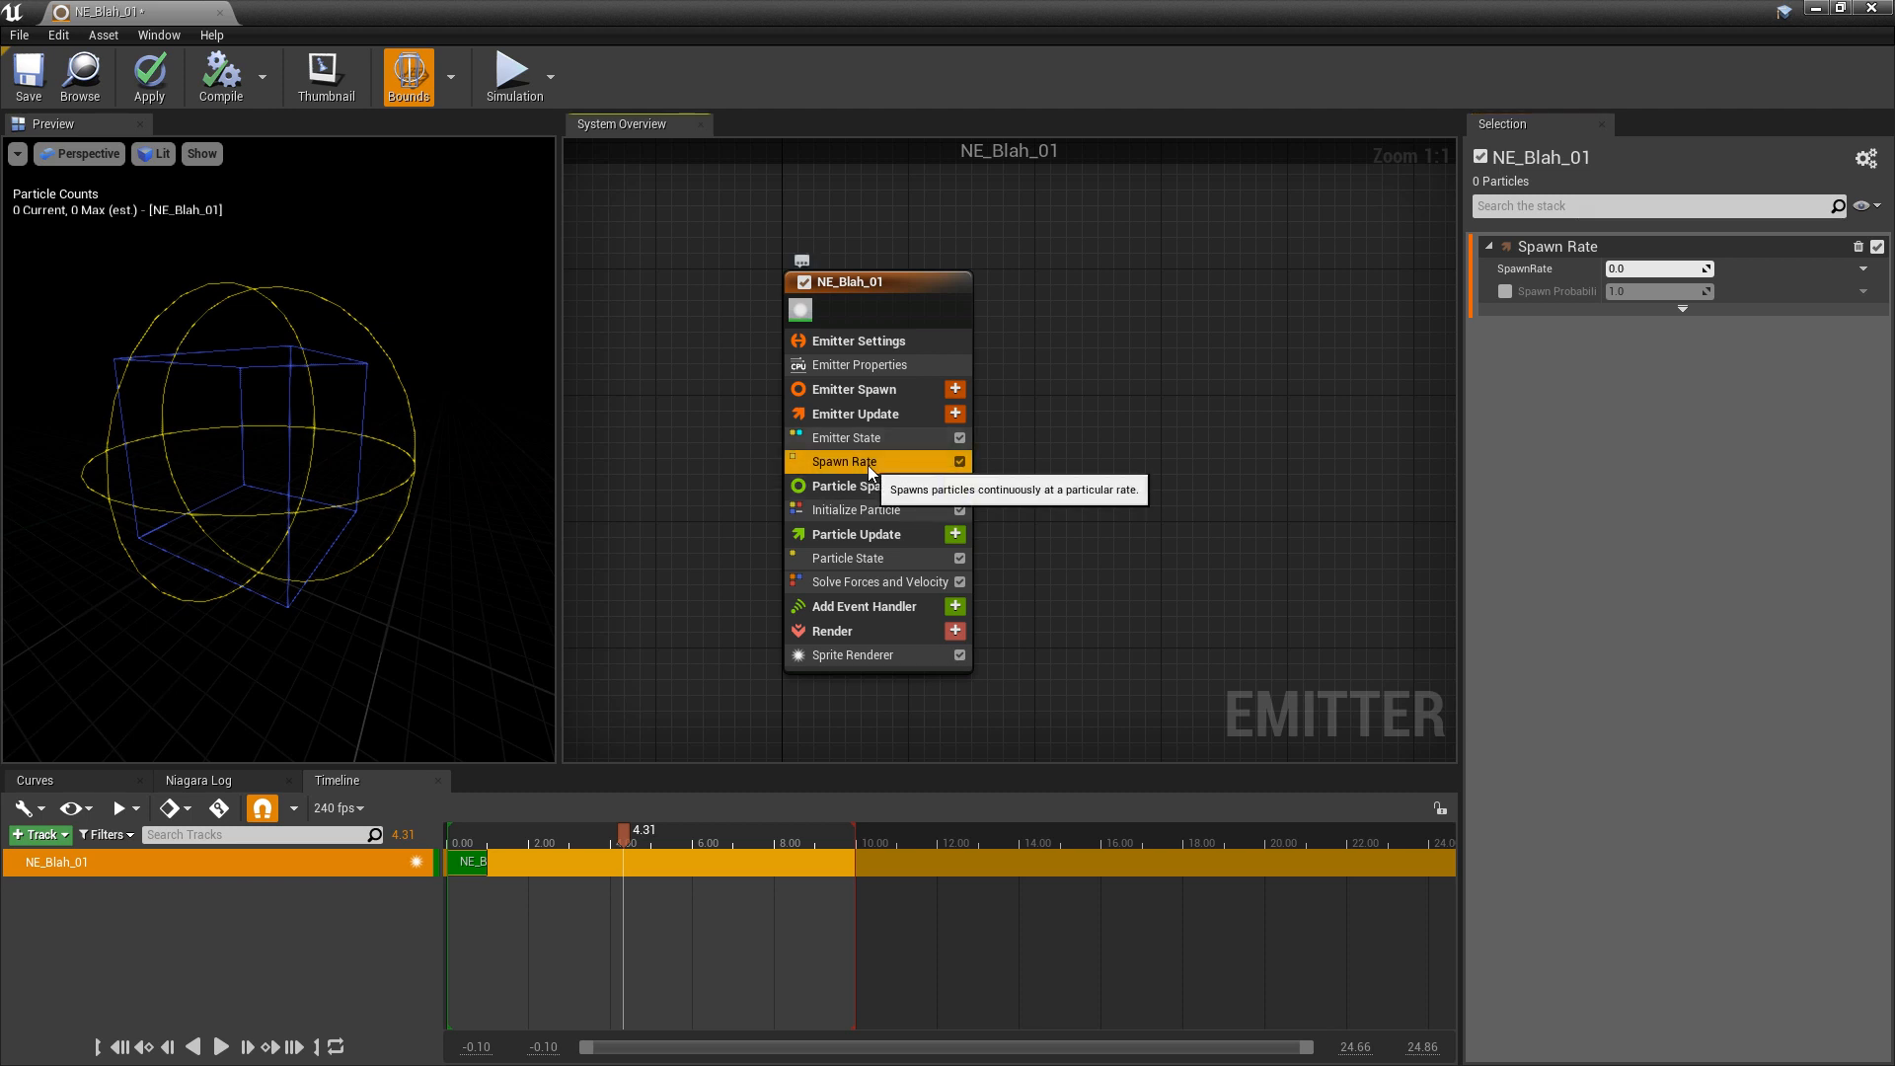
key("Delete")
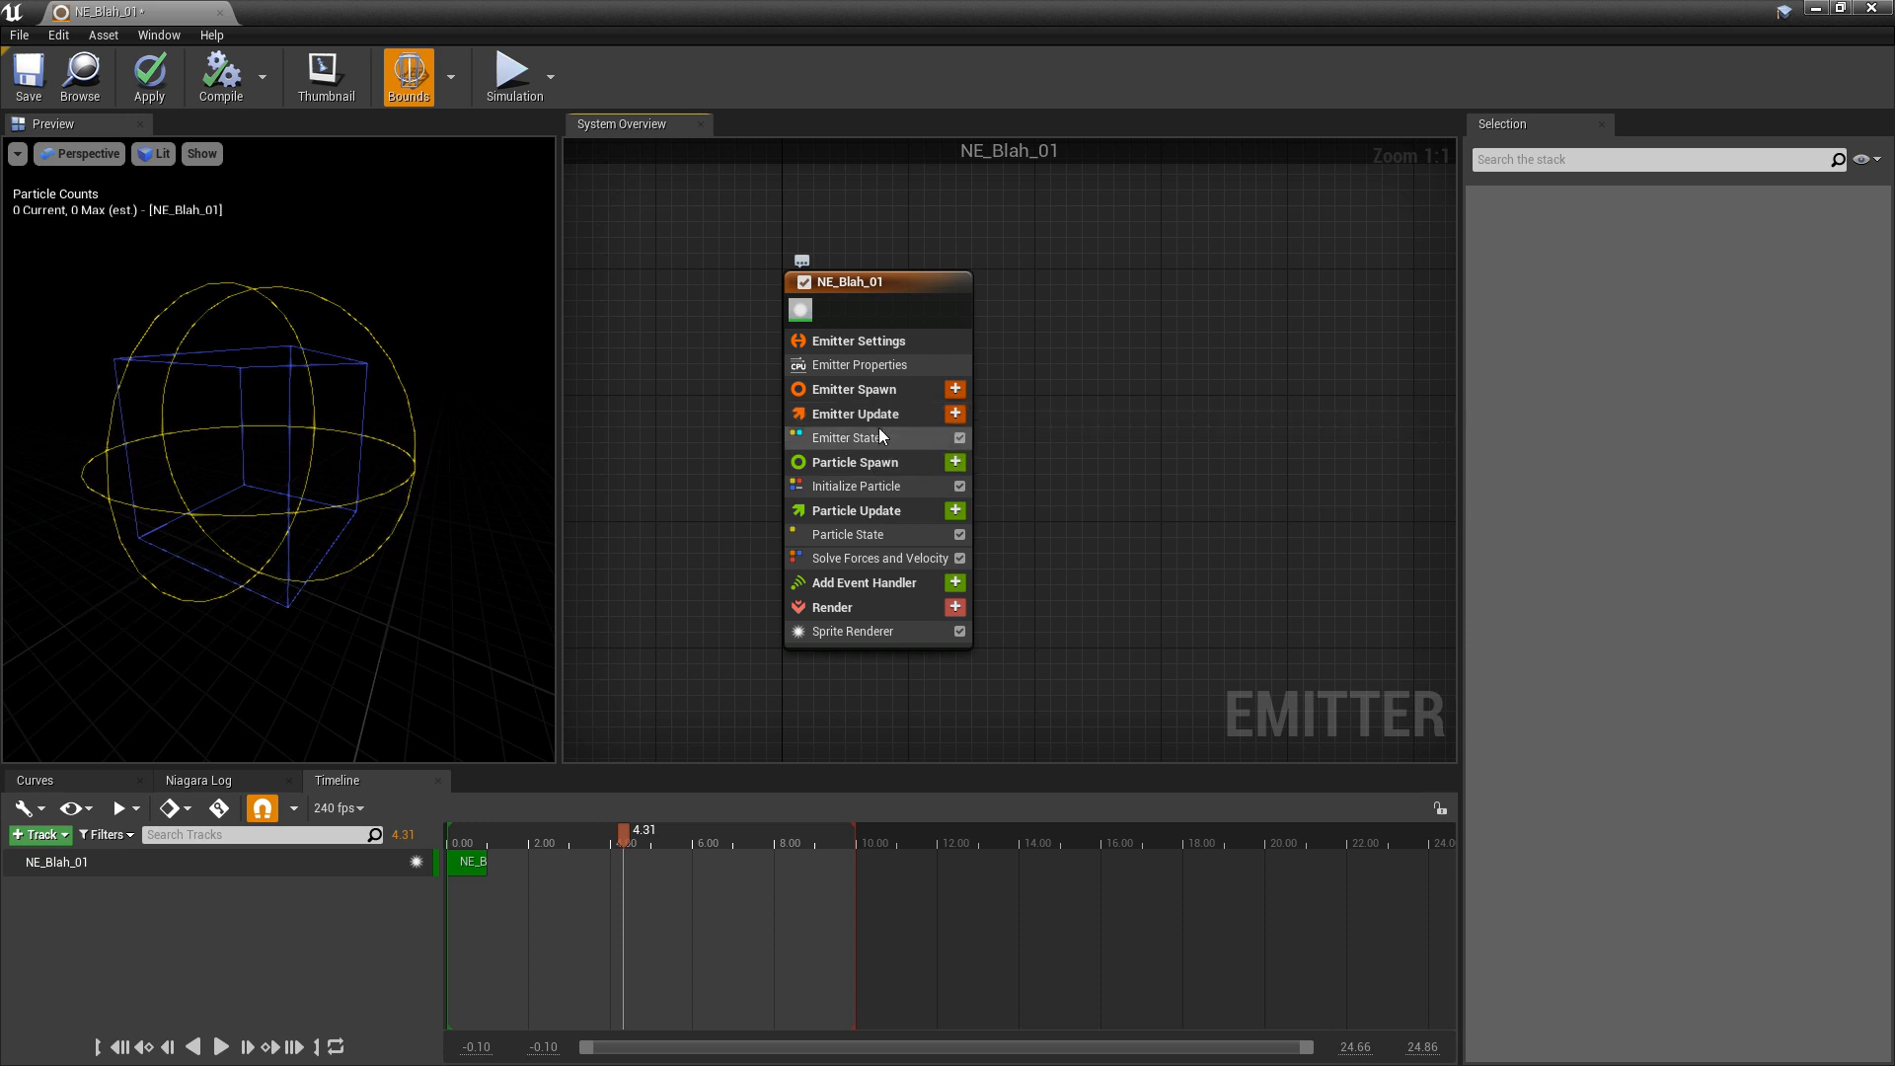
- Add a Spawn Rate module from the Spawning category to Emitter Update and set its SpawnRate to 1
left_click(954, 415)
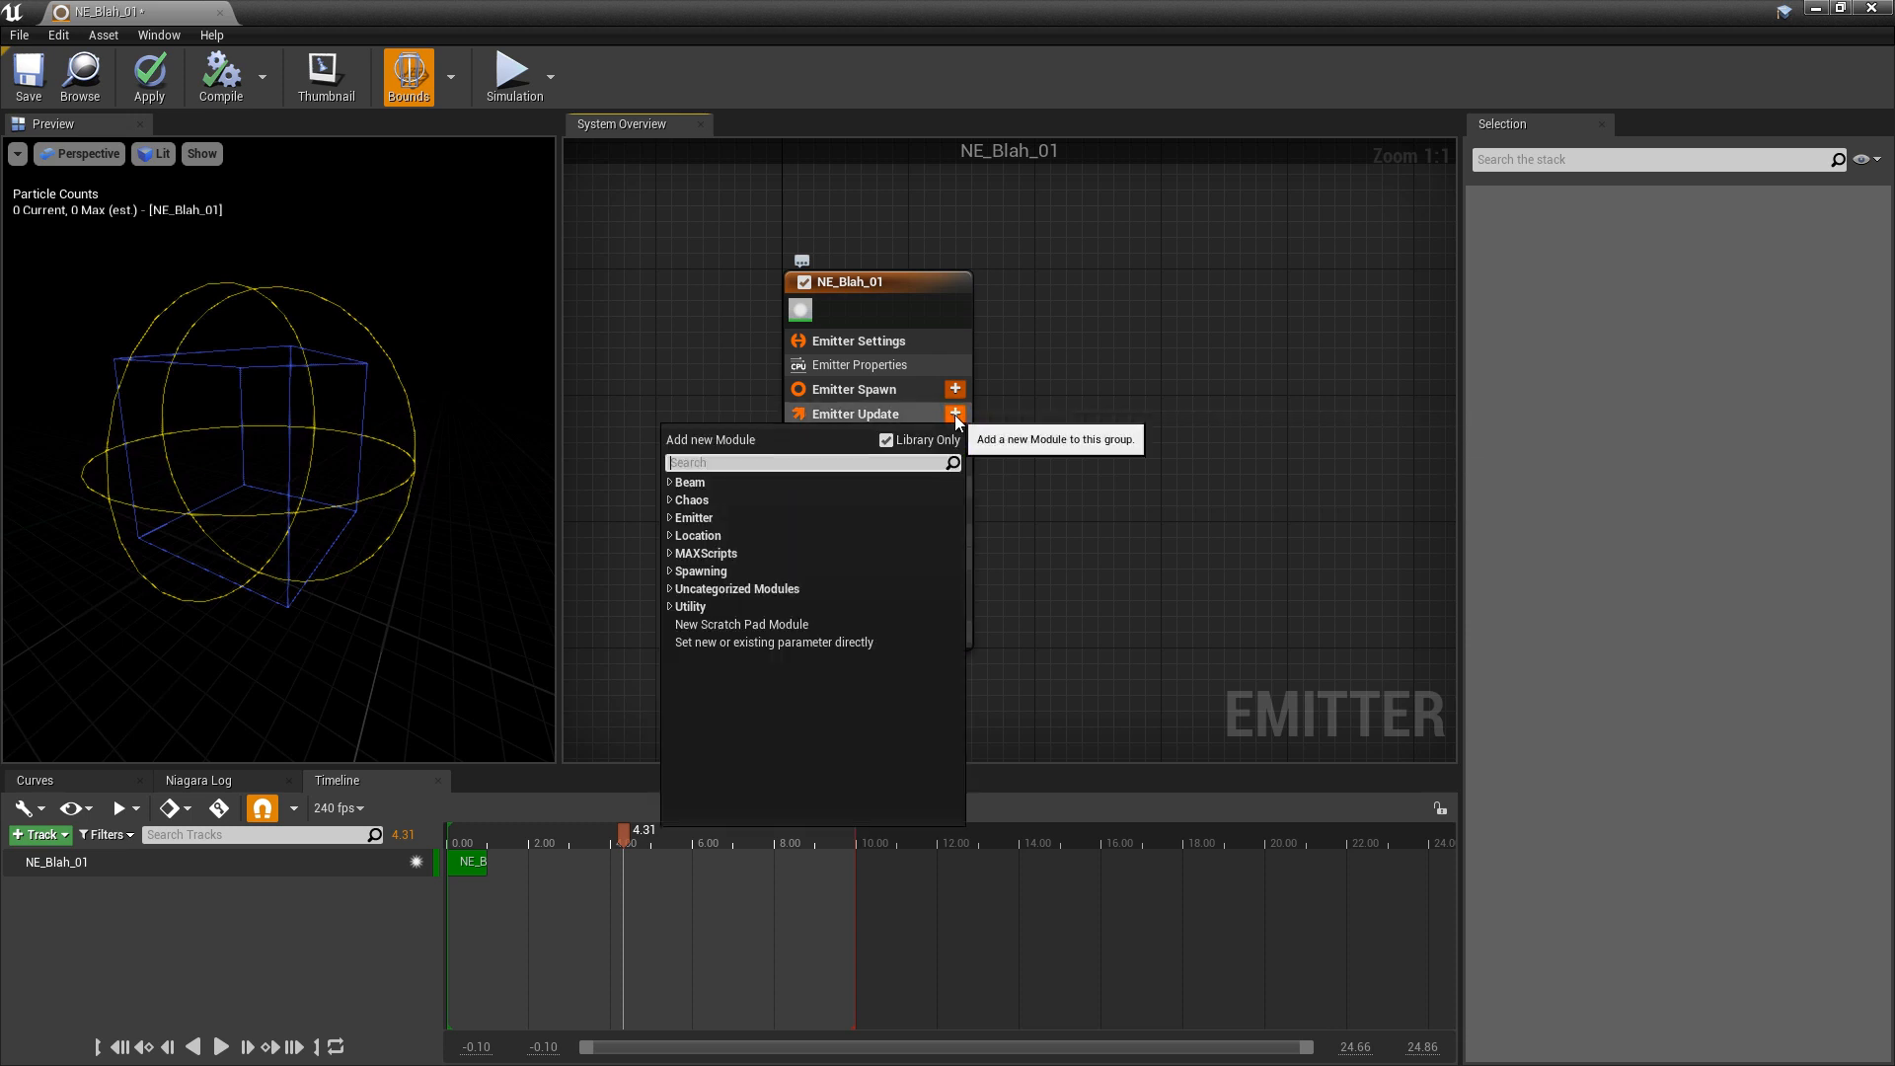
left_click(669, 570)
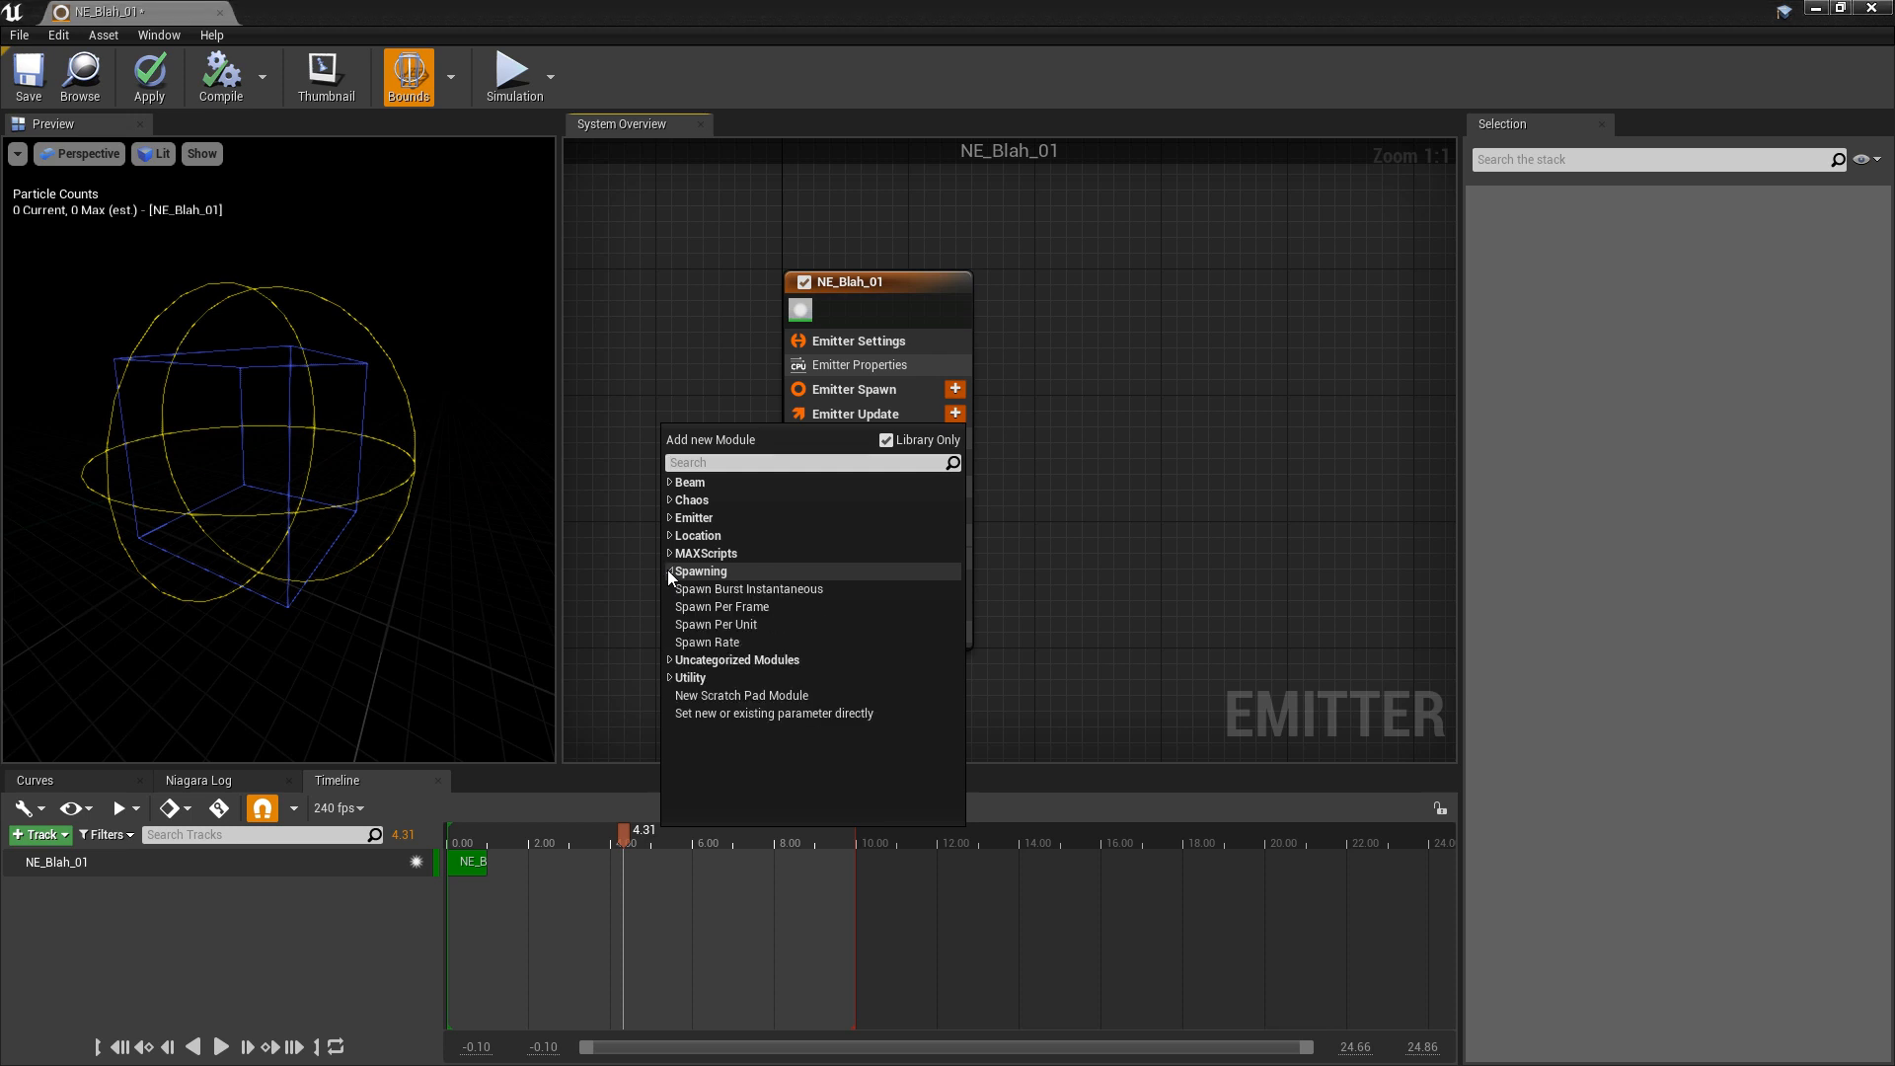
left_click(737, 643)
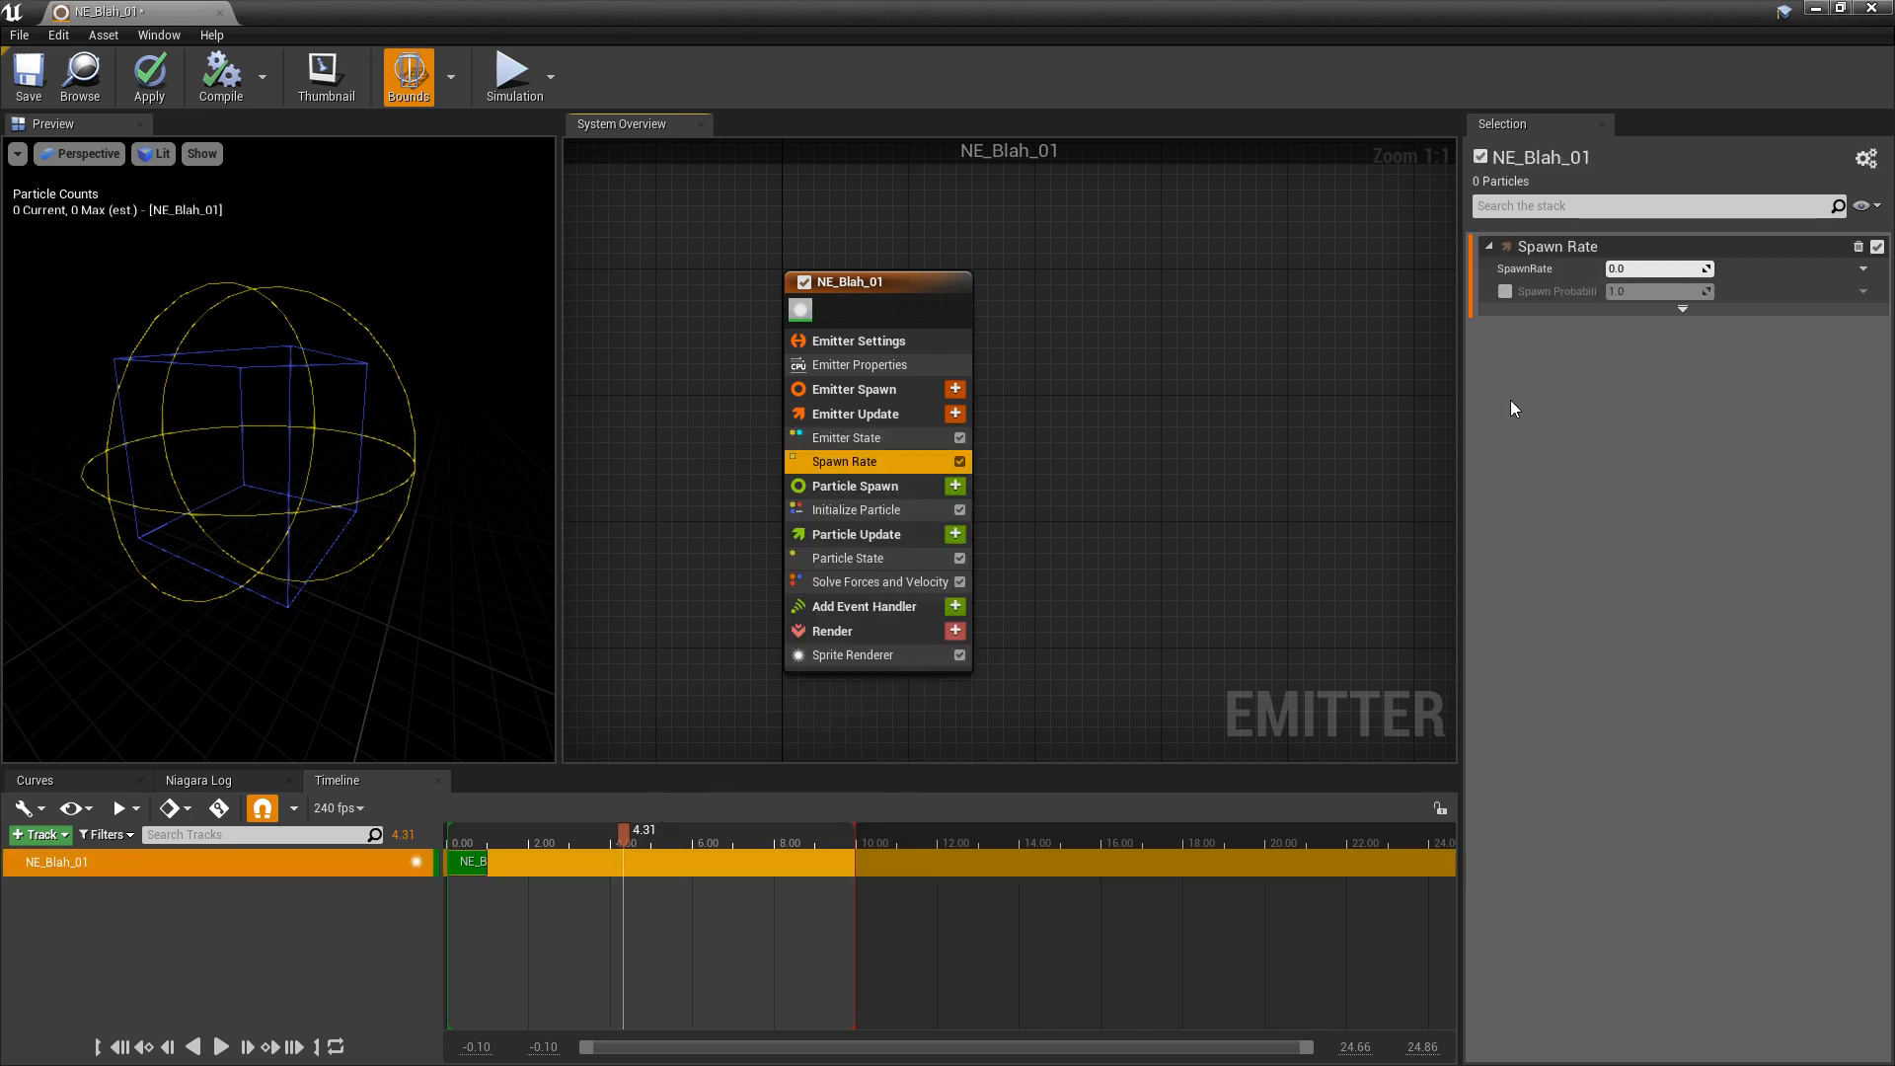
left_click(1629, 267)
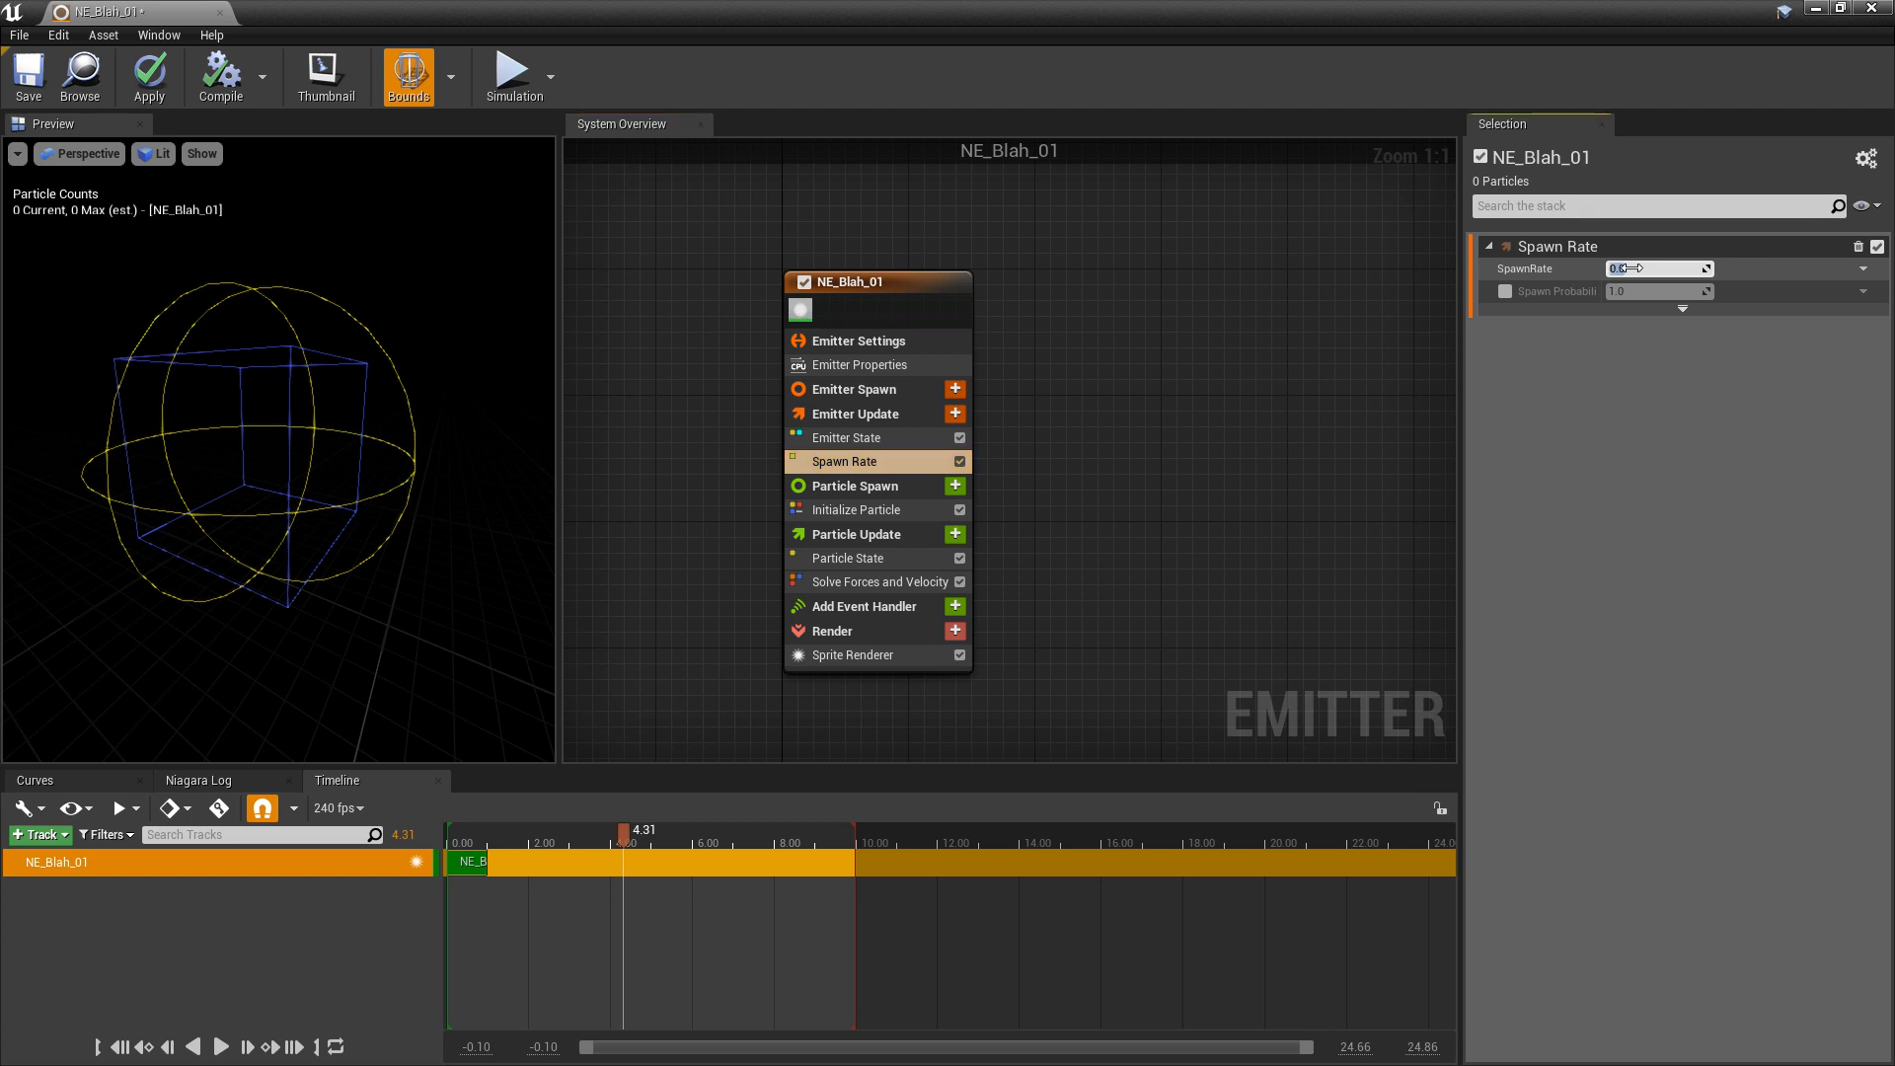
type("1")
key("Return")
- Disable the Spawn Rate module and add a Spawn Burst Instantaneous module to Emitter Update
left_click(959, 461)
left_click(956, 414)
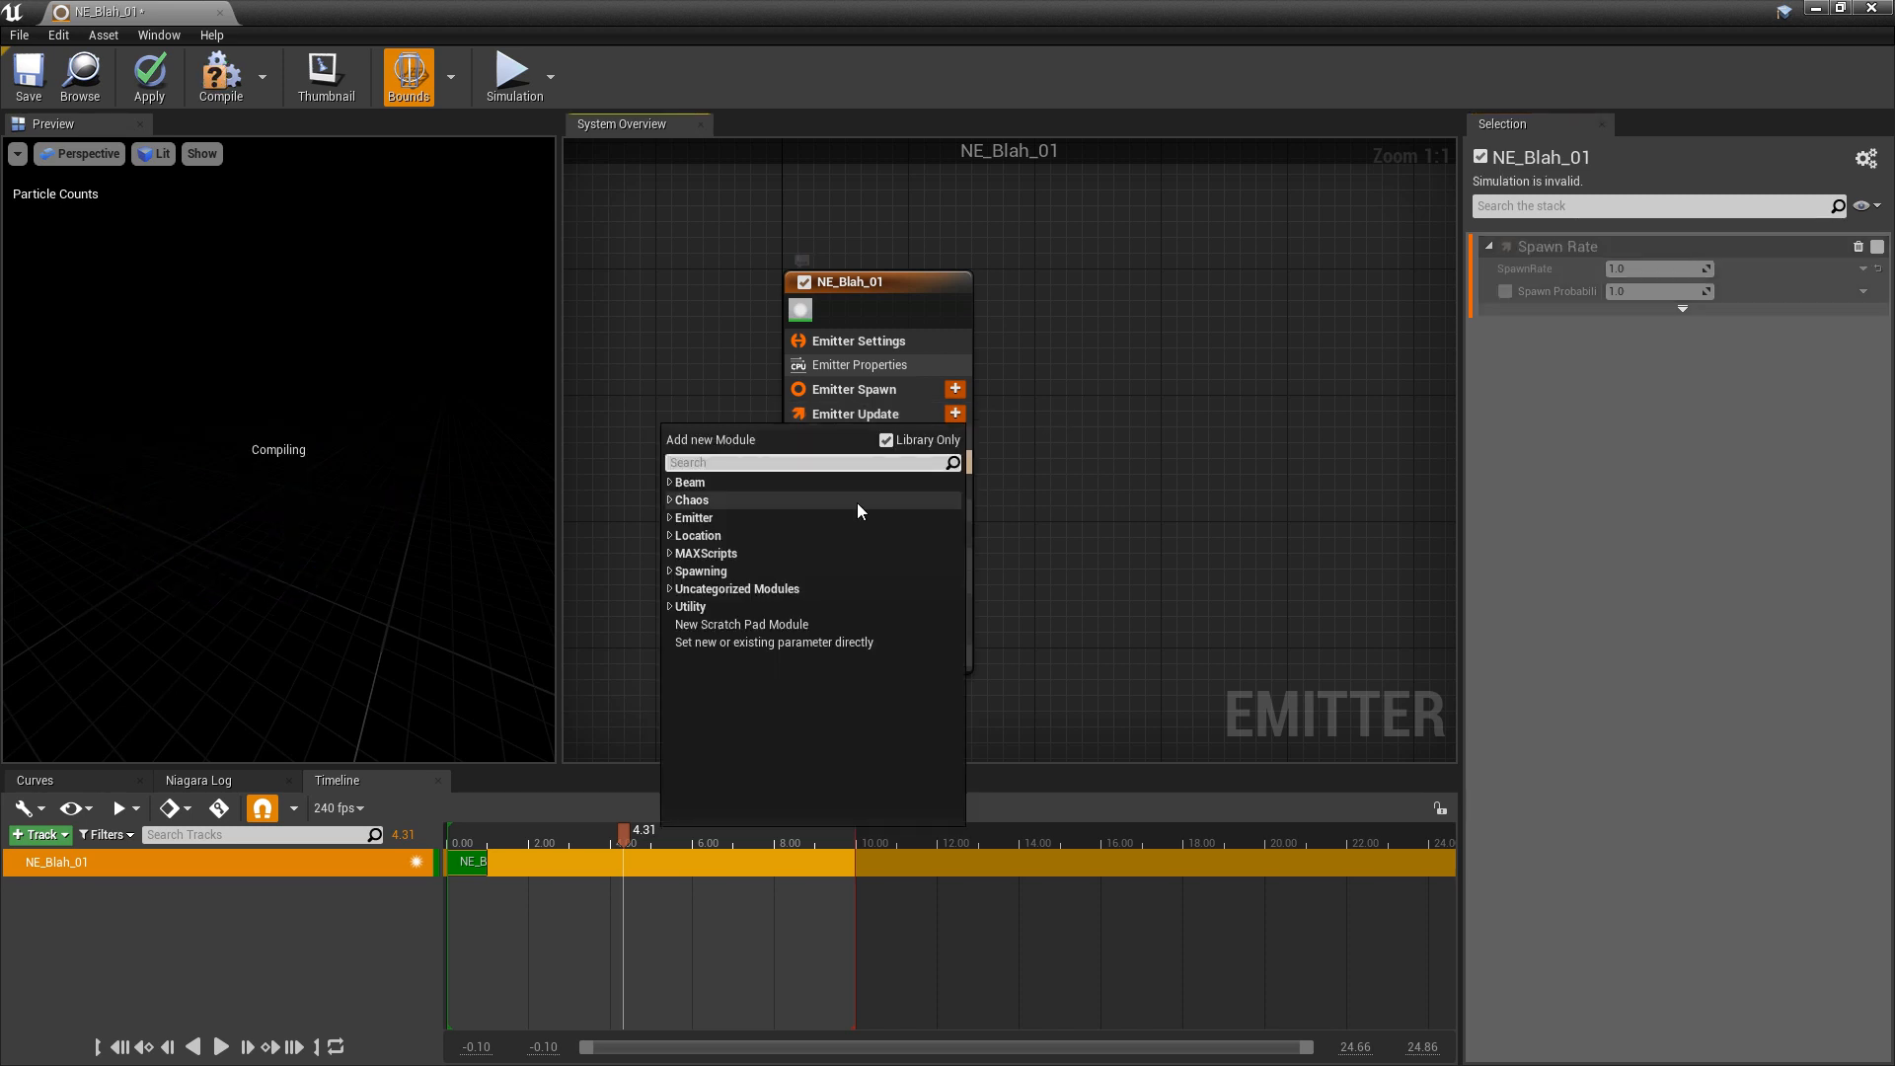
left_click(669, 571)
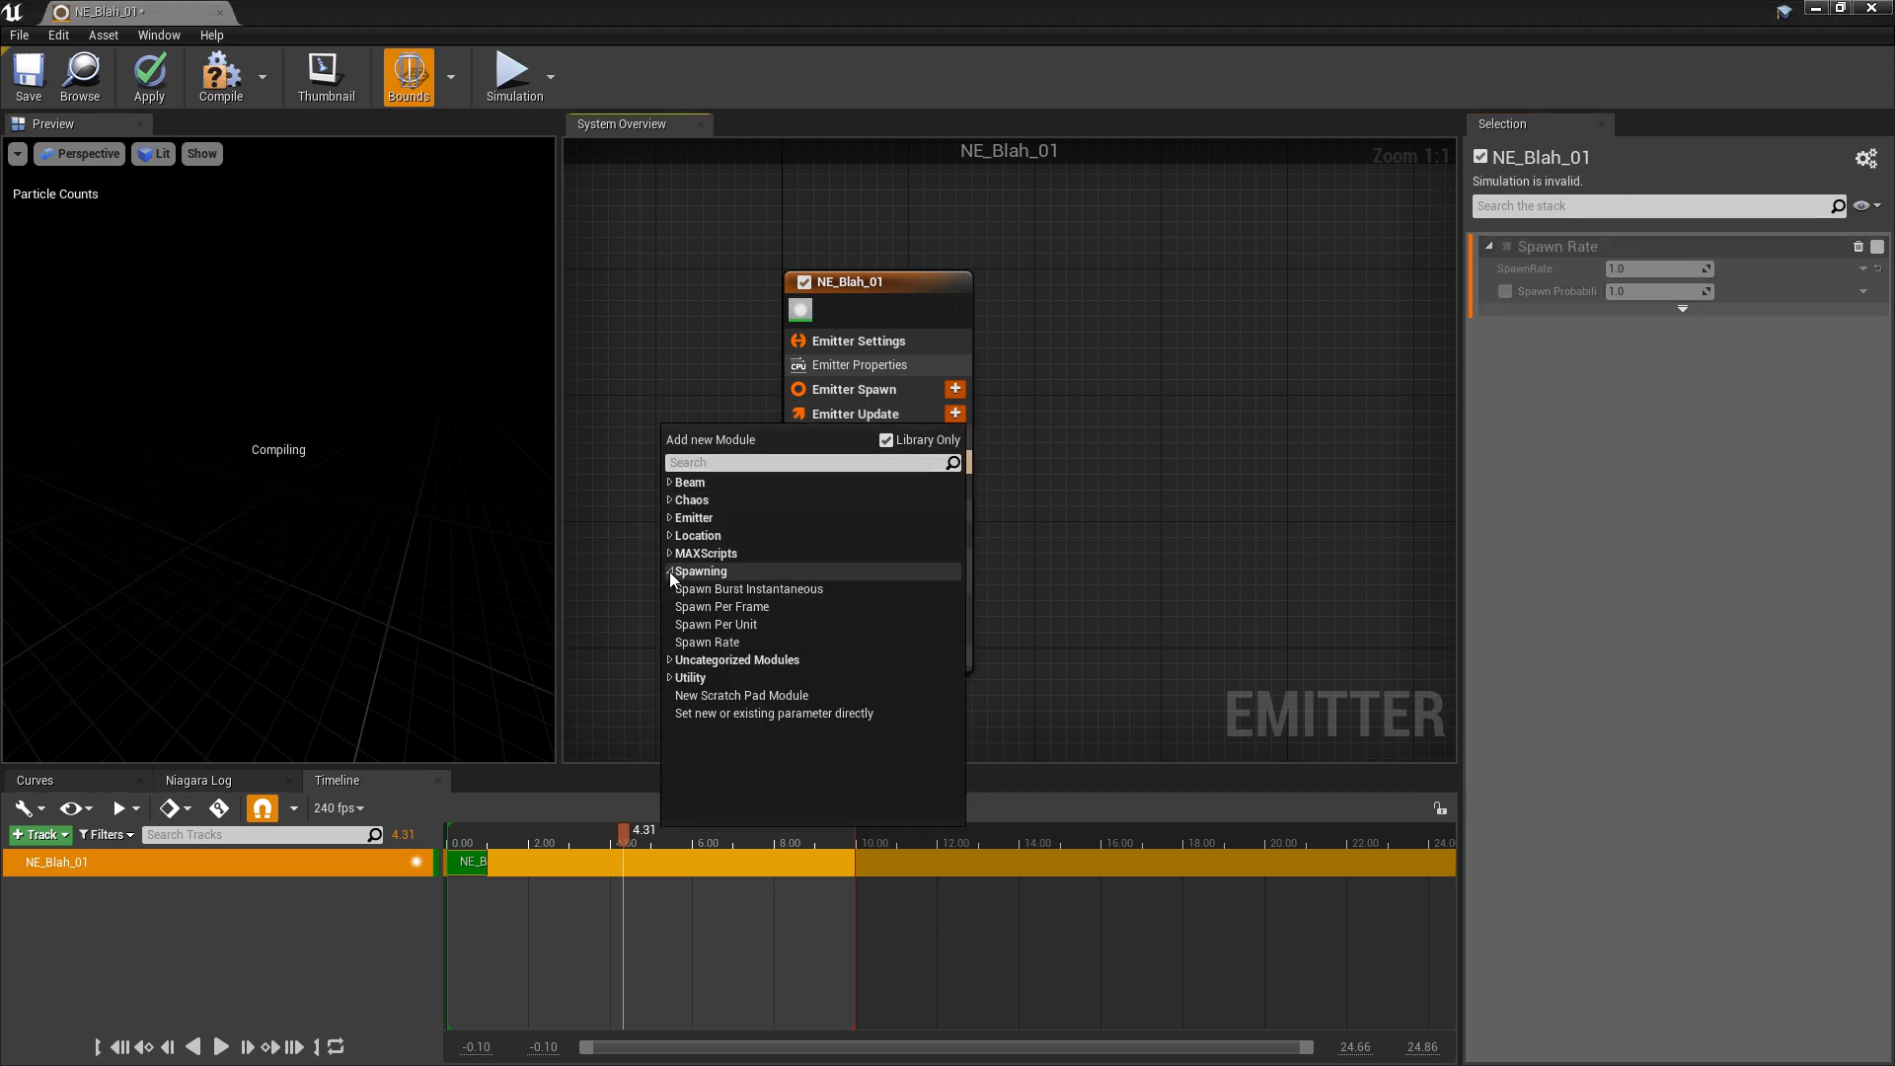
left_click(750, 589)
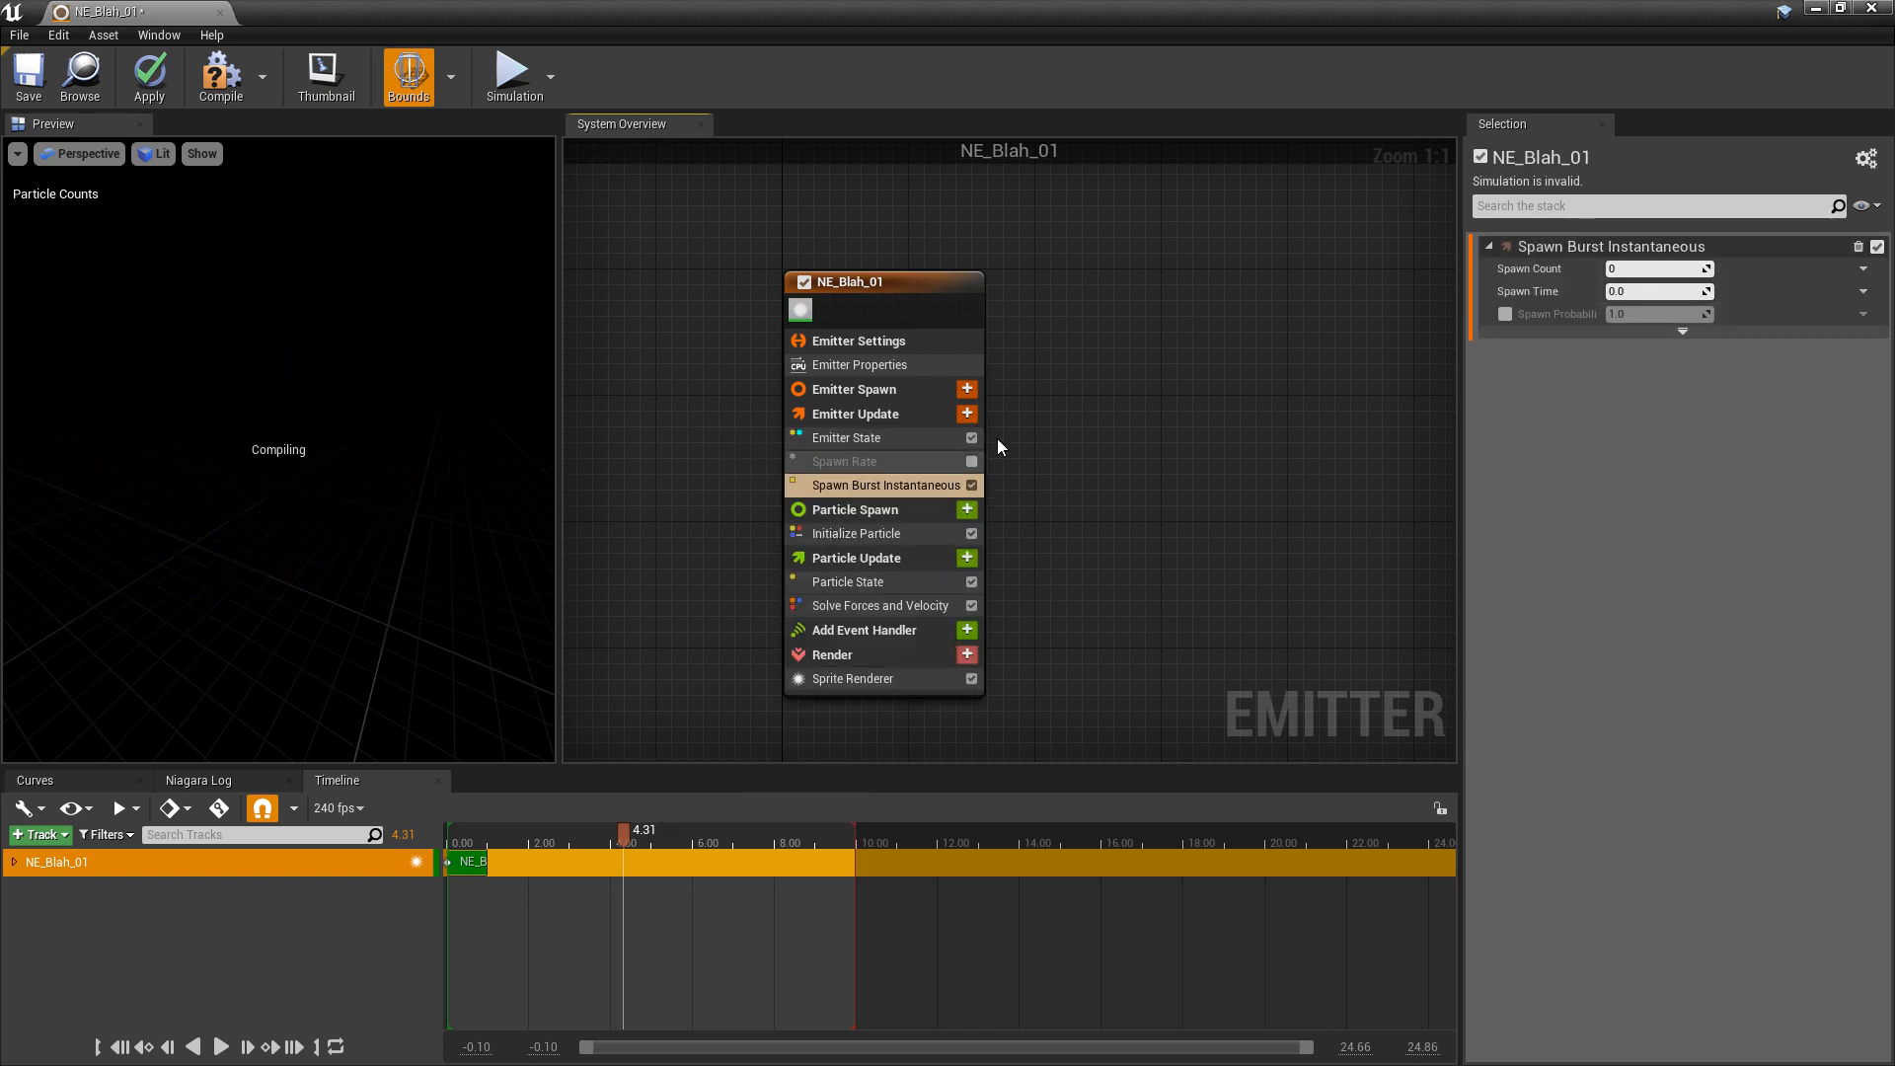
- Disable the Spawn Burst Instantaneous module and enable the Spawn Rate module again
left_click(926, 488)
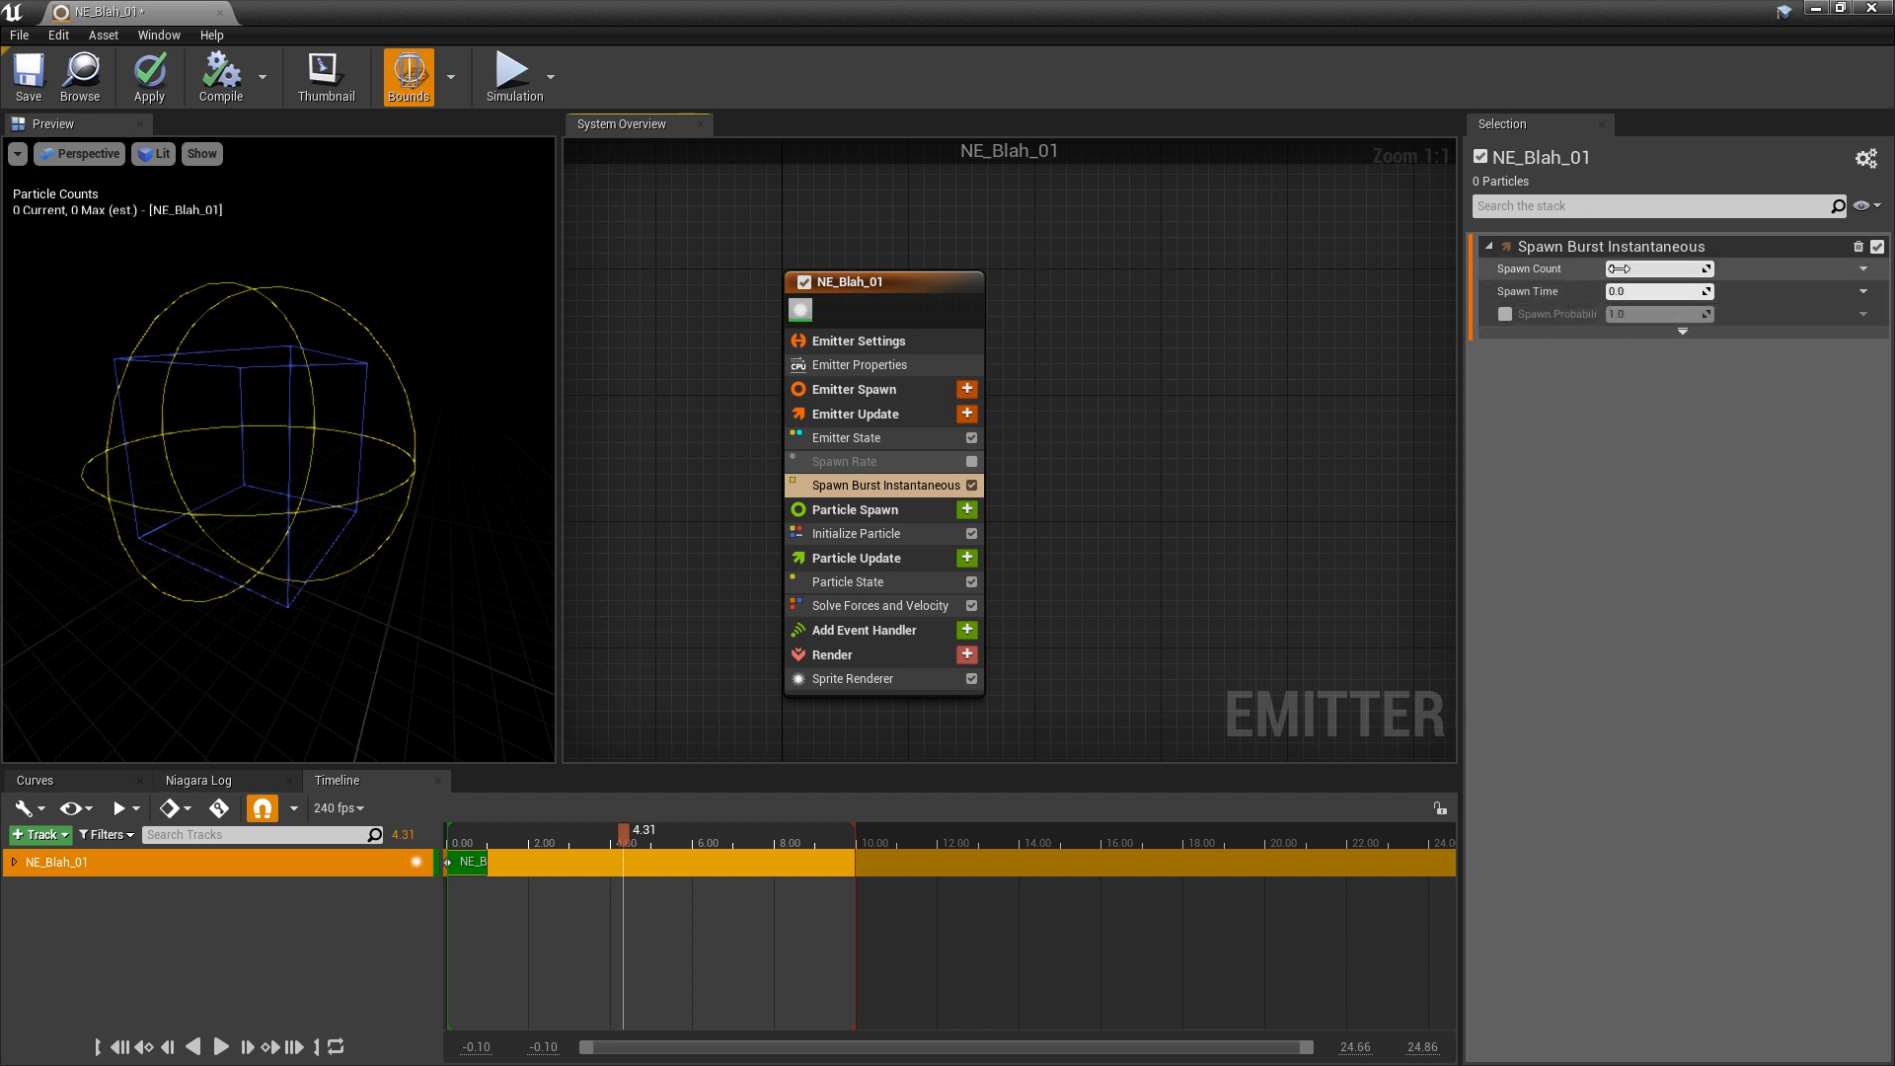
left_click(971, 484)
left_click(971, 461)
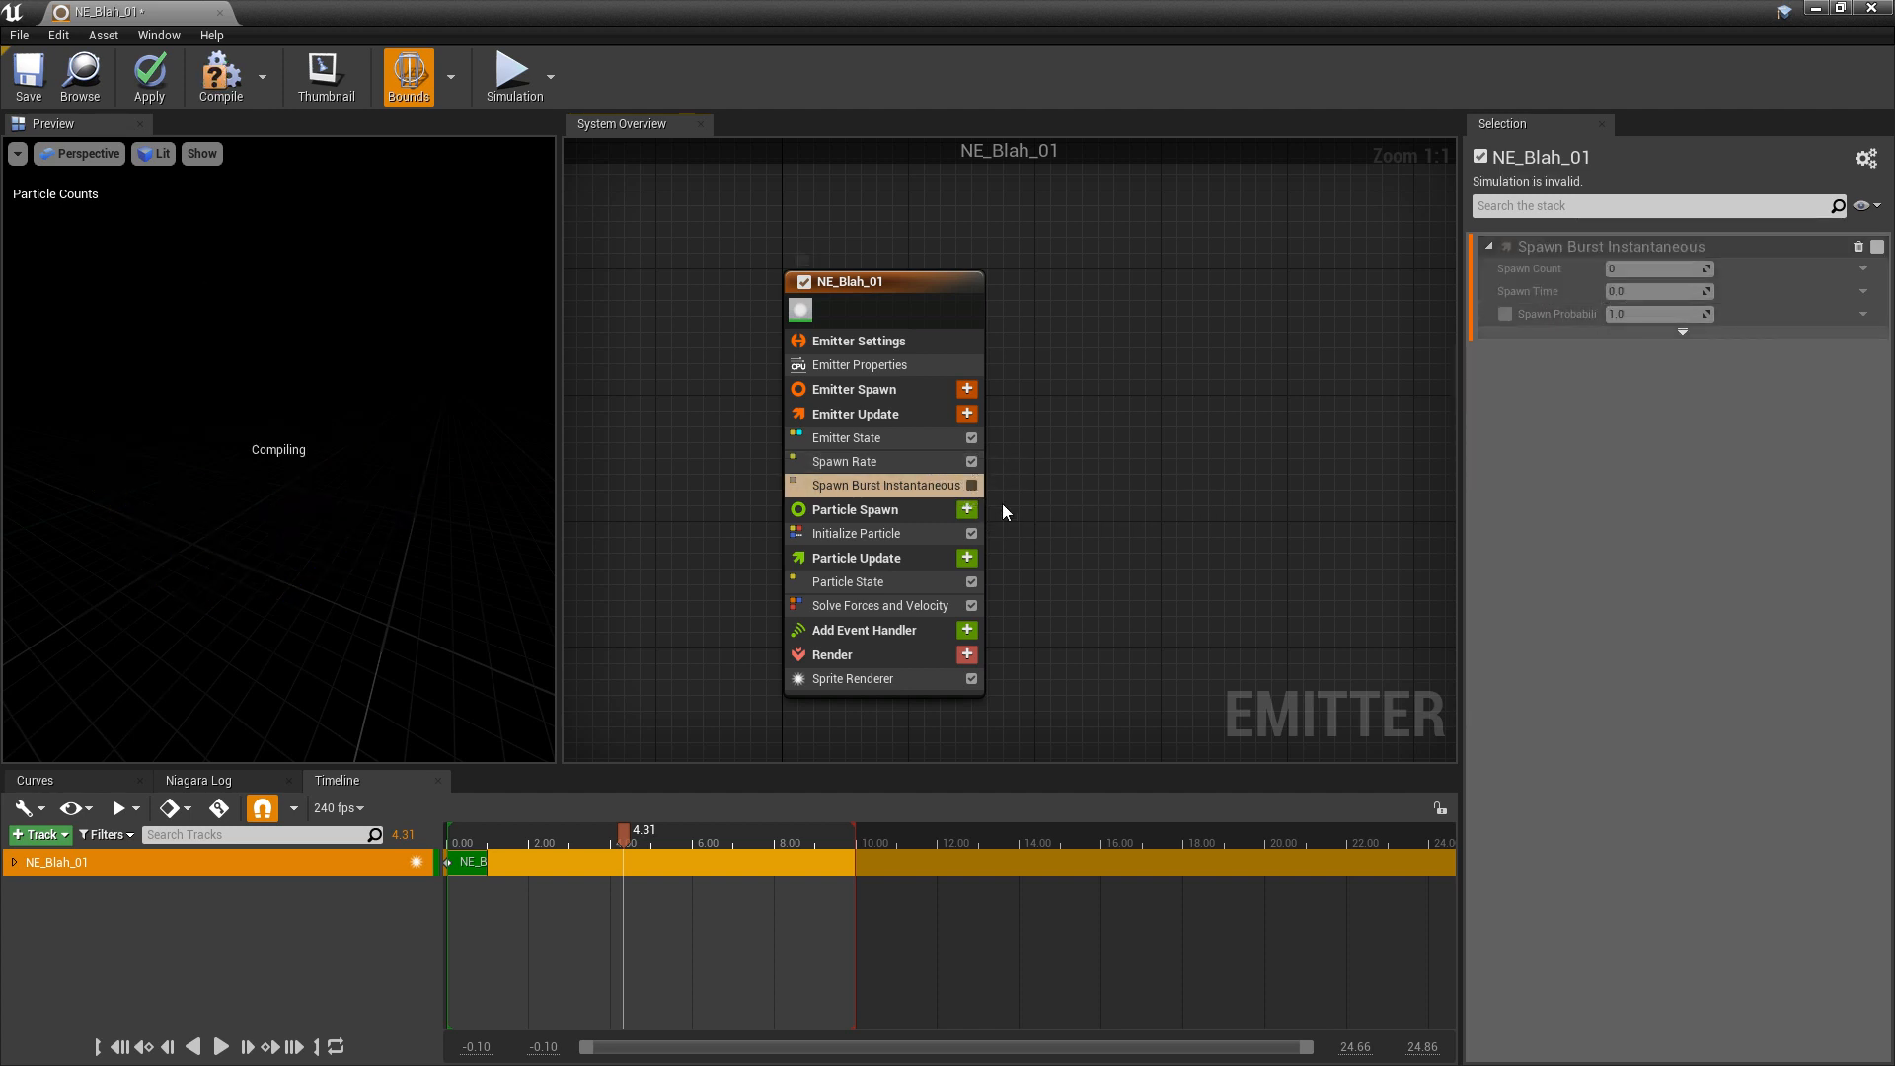
- Play the emitter simulation on the timeline and turn off the bounds display in the preview
left_click(898, 462)
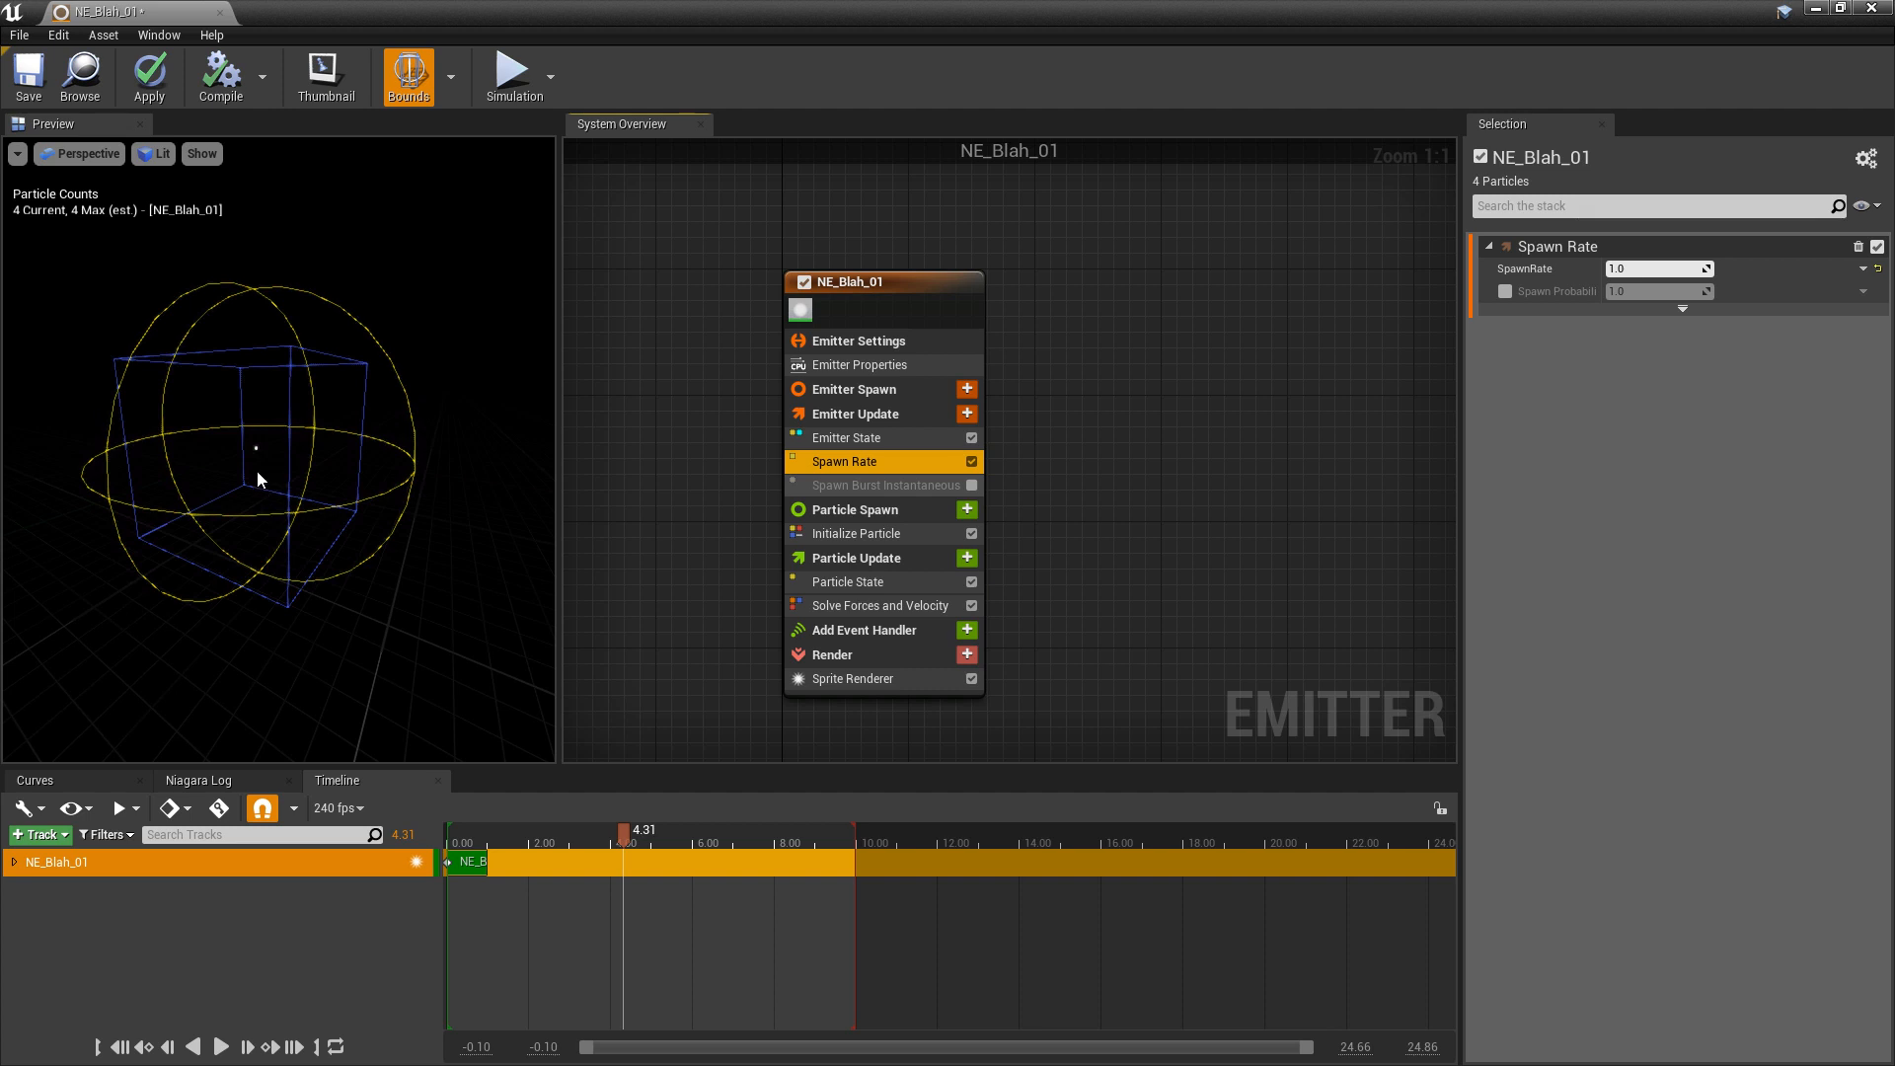
right_click_drag(256, 471, 257, 375)
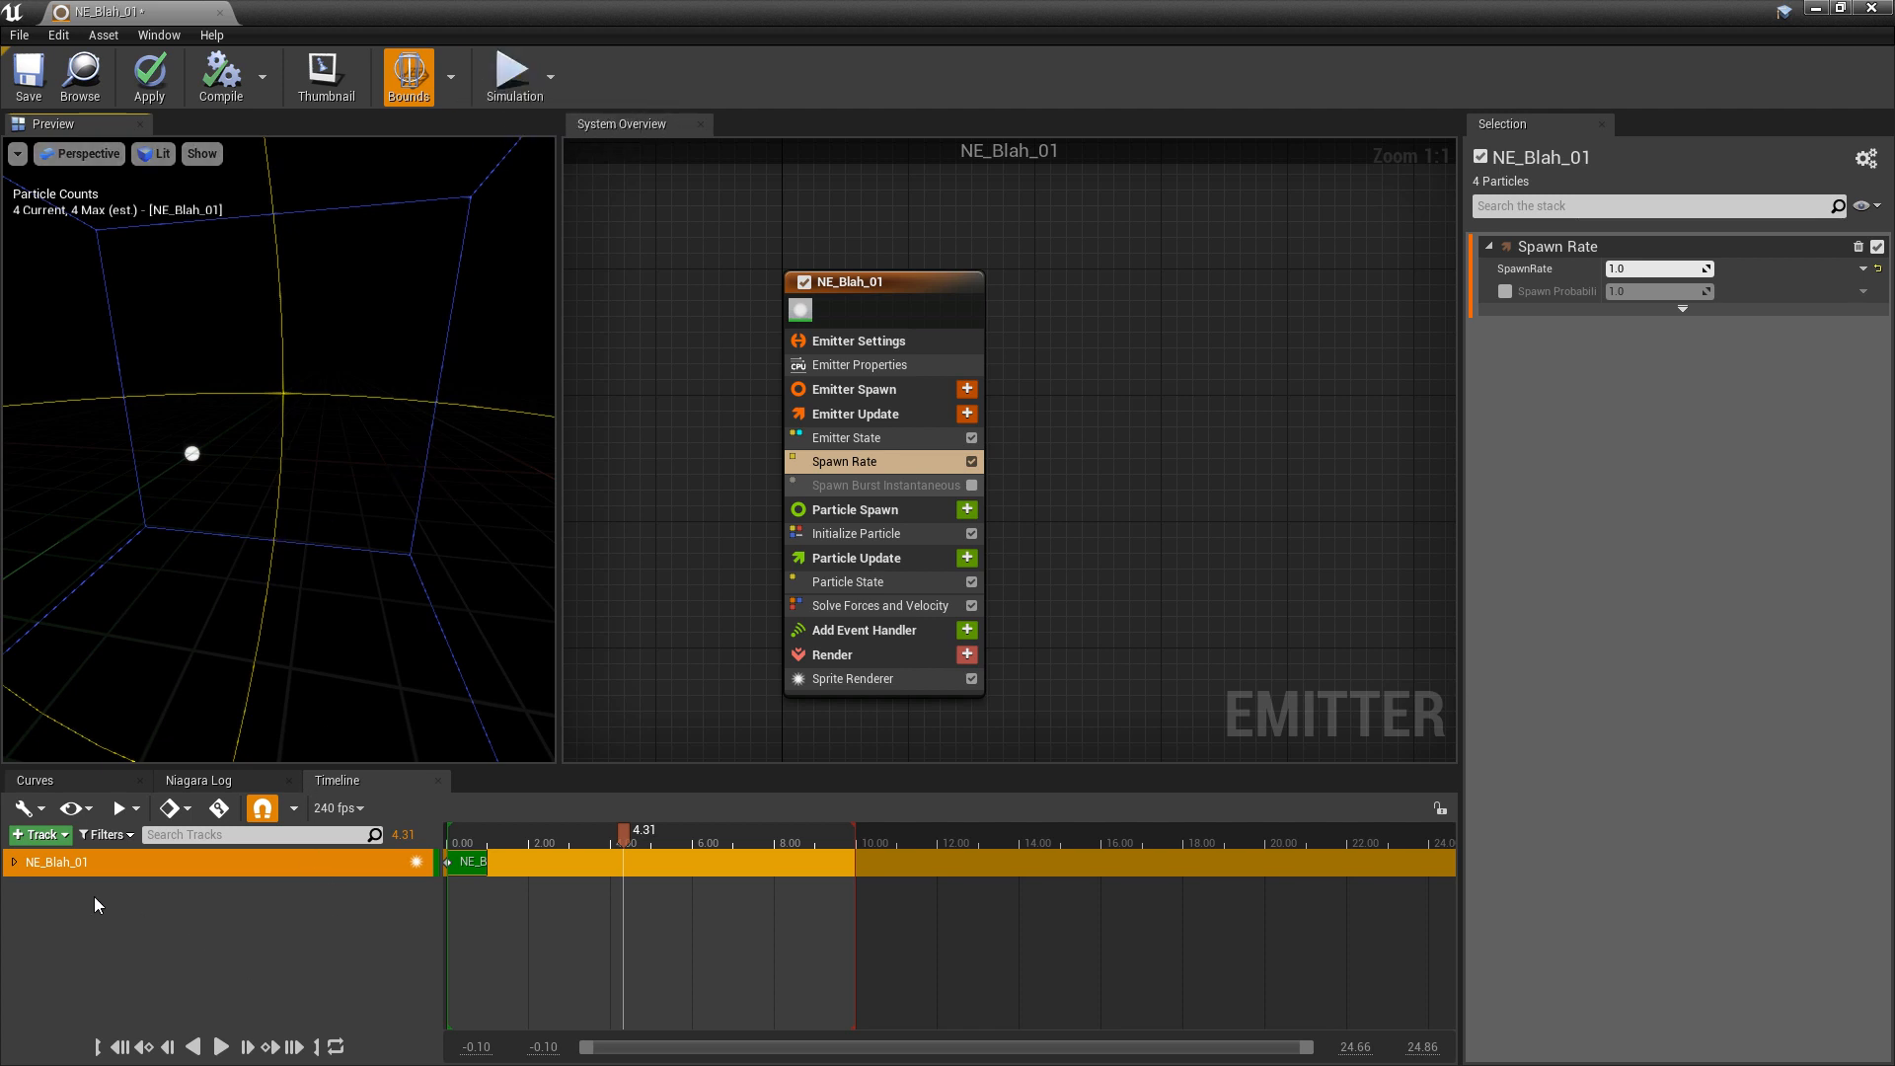
left_click(222, 1047)
left_click_drag(181, 582, 428, 245)
left_click(409, 77)
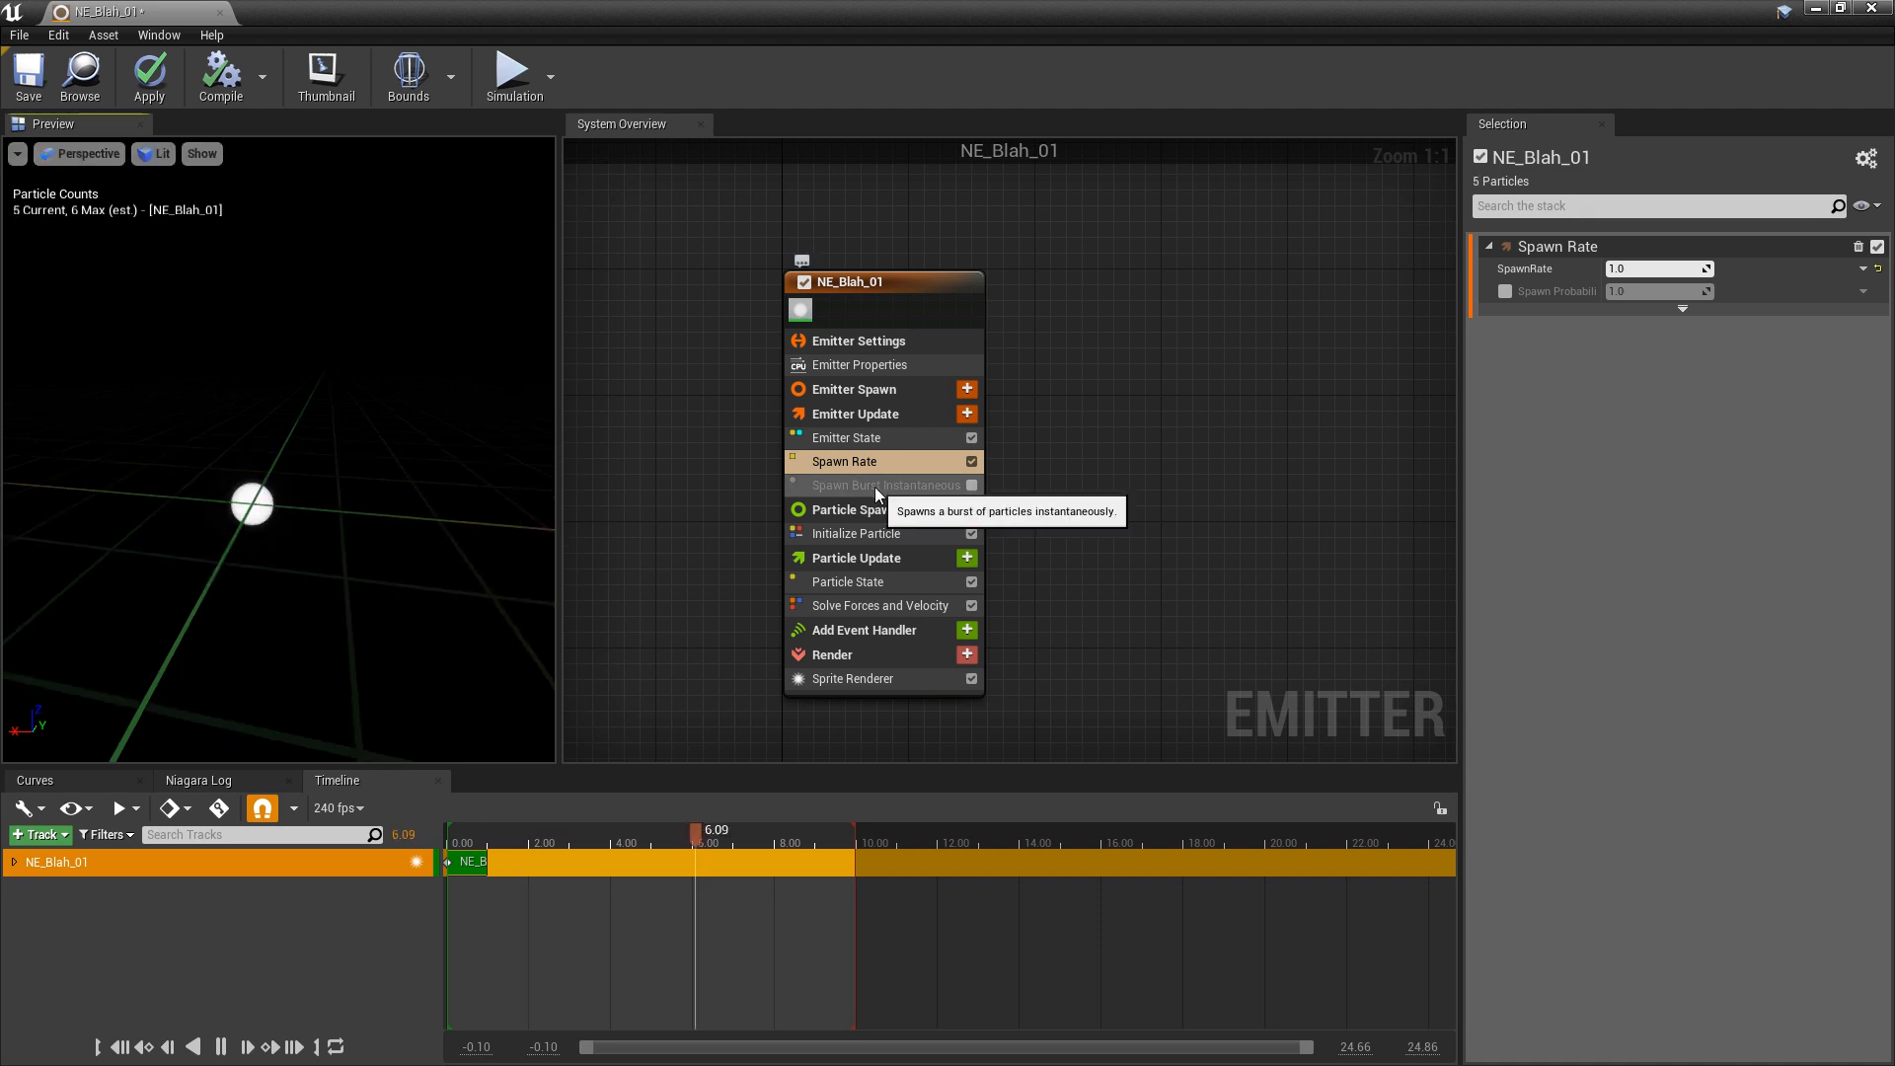
- Try the System Life Cycle Mode in the Emitter State module, and return the mode to Self
left_click(857, 440)
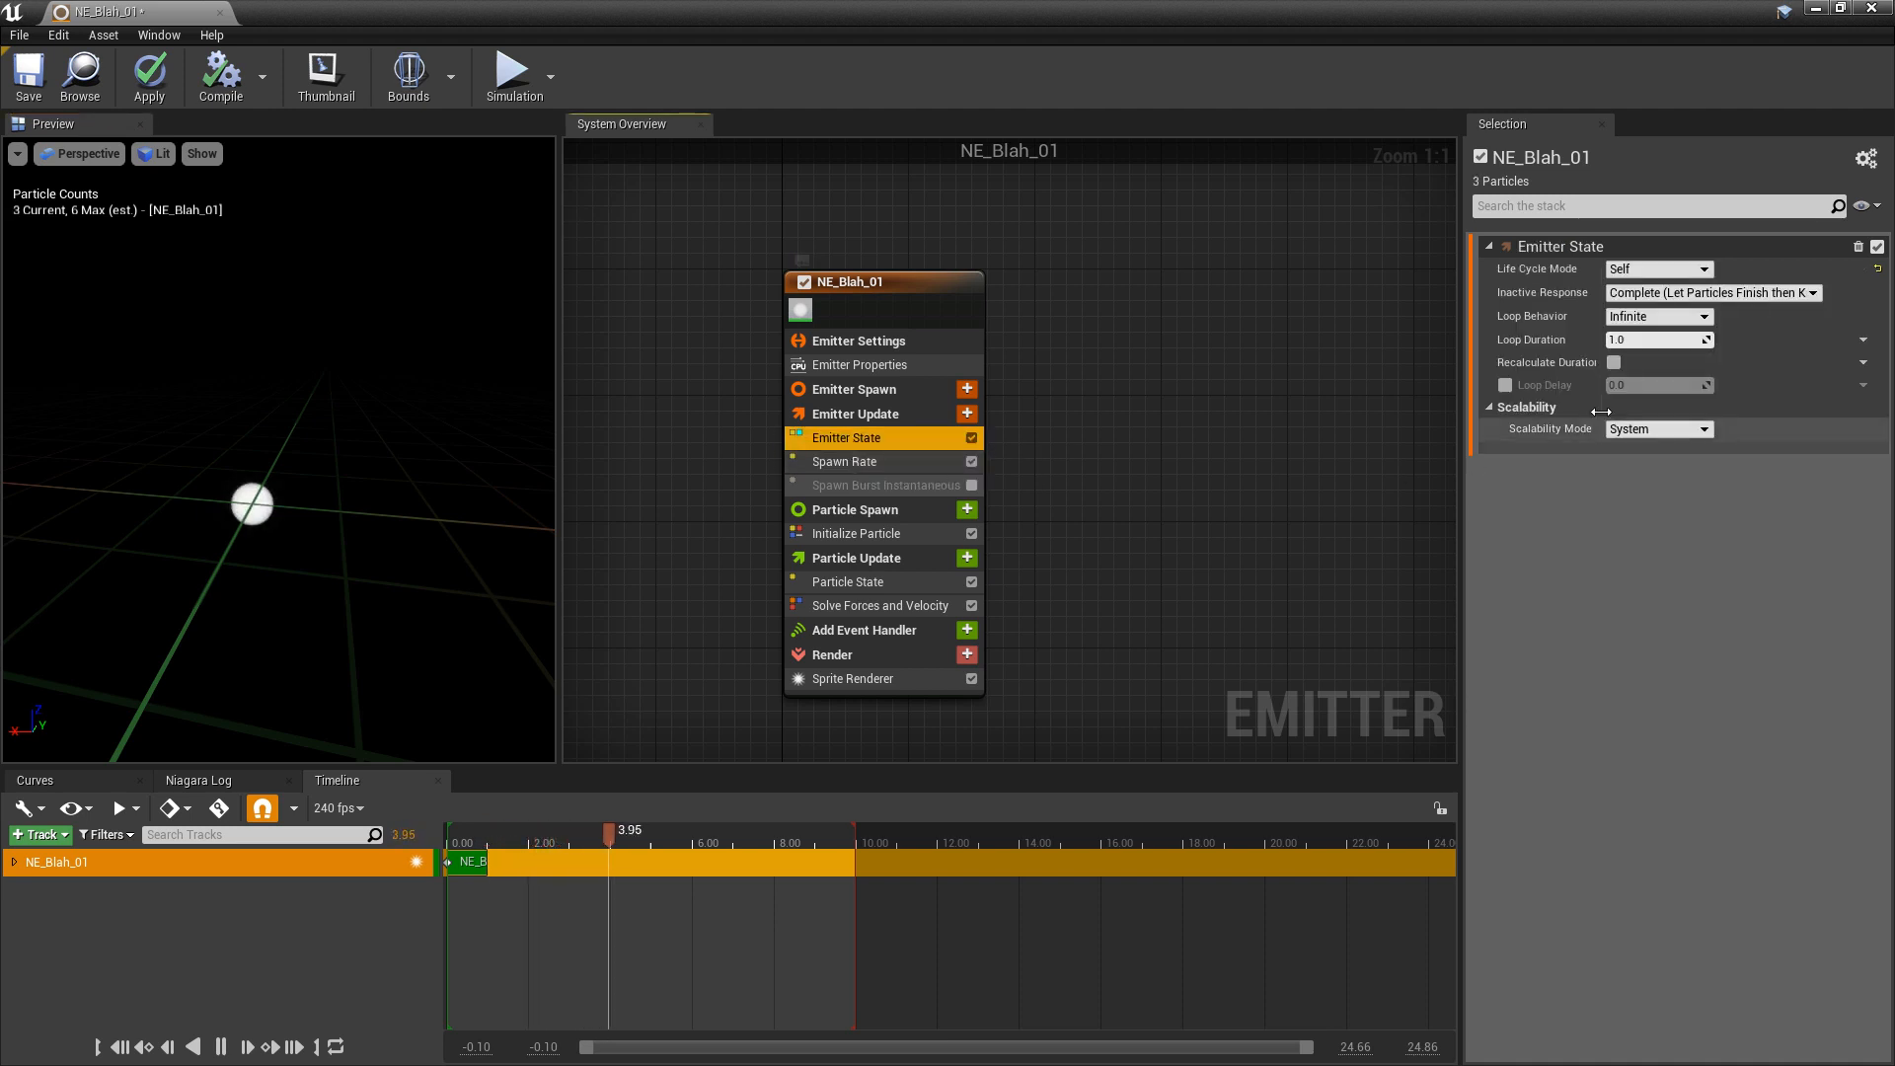
left_click(1658, 269)
left_click(1639, 285)
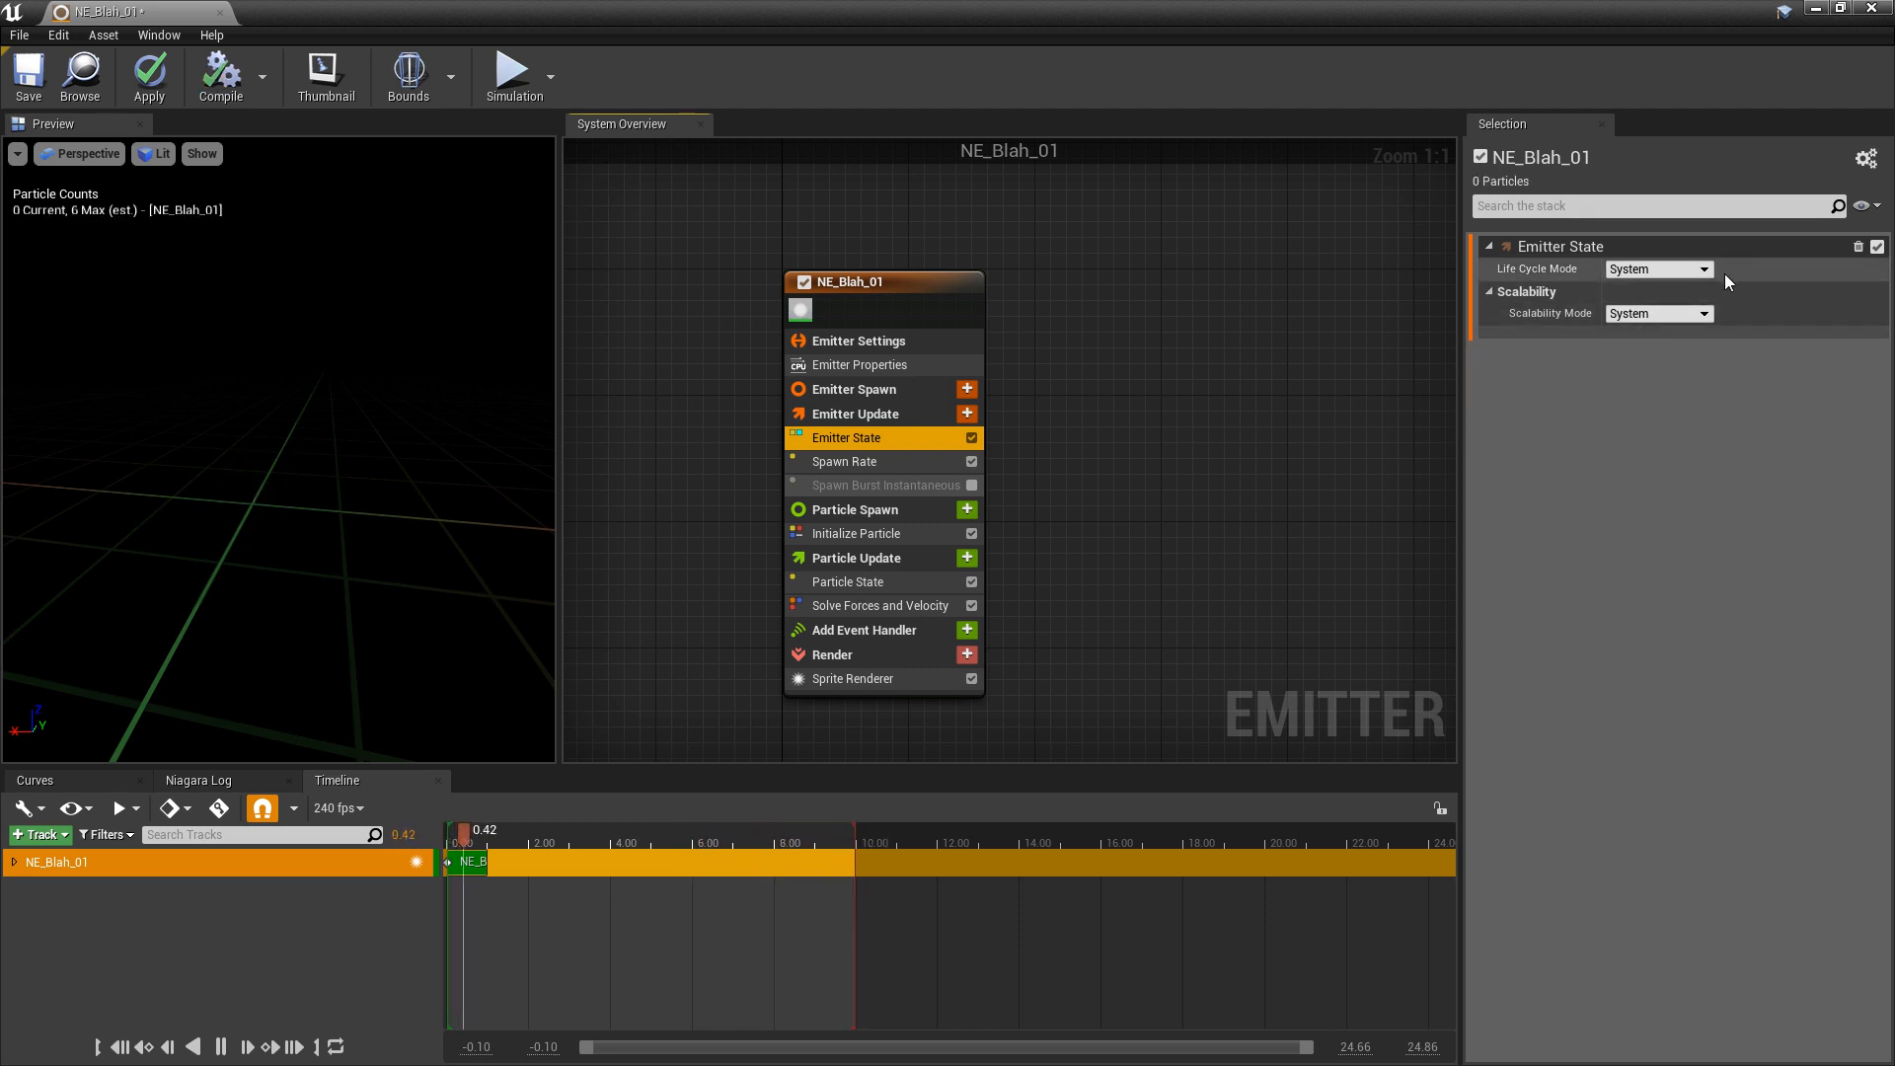
left_click(1654, 271)
left_click(1630, 298)
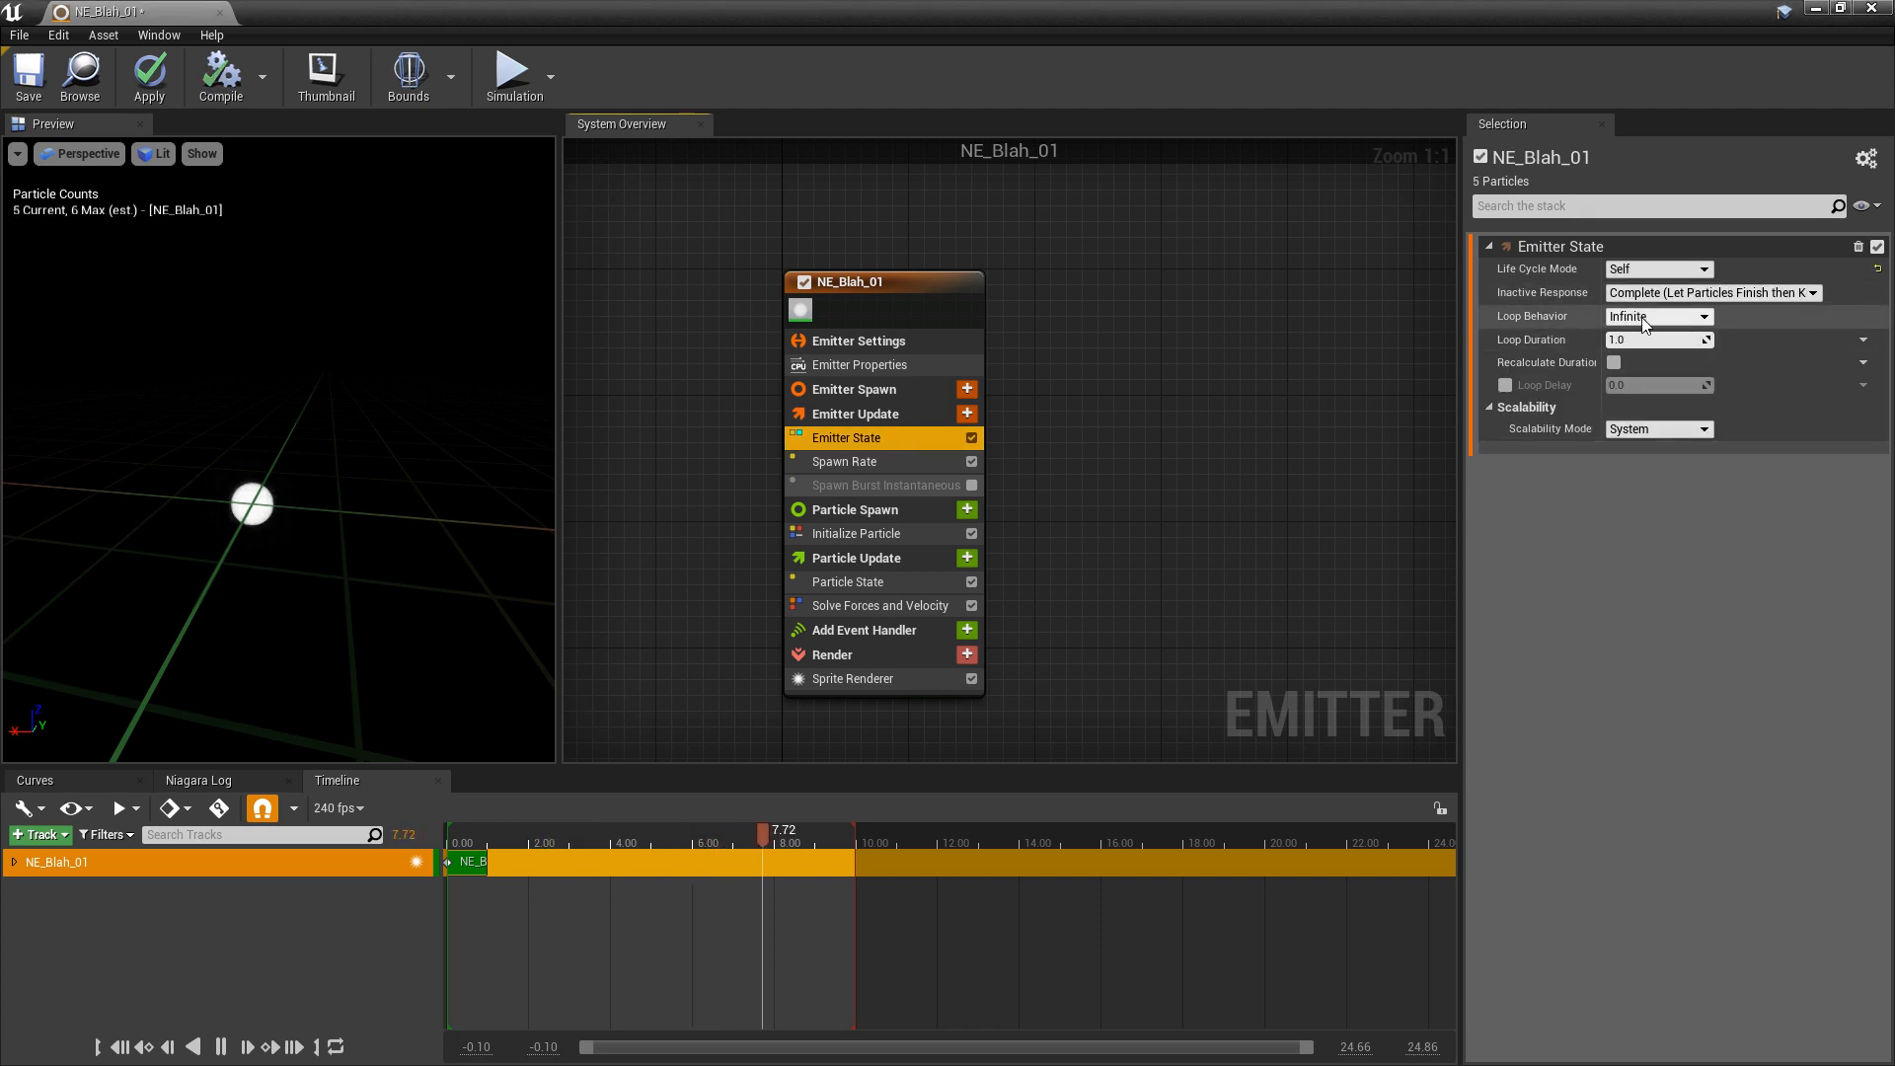
- Set the Emitter State module's Loop Behavior to Once and its Loop Duration Mode to Infinite
left_click(1643, 317)
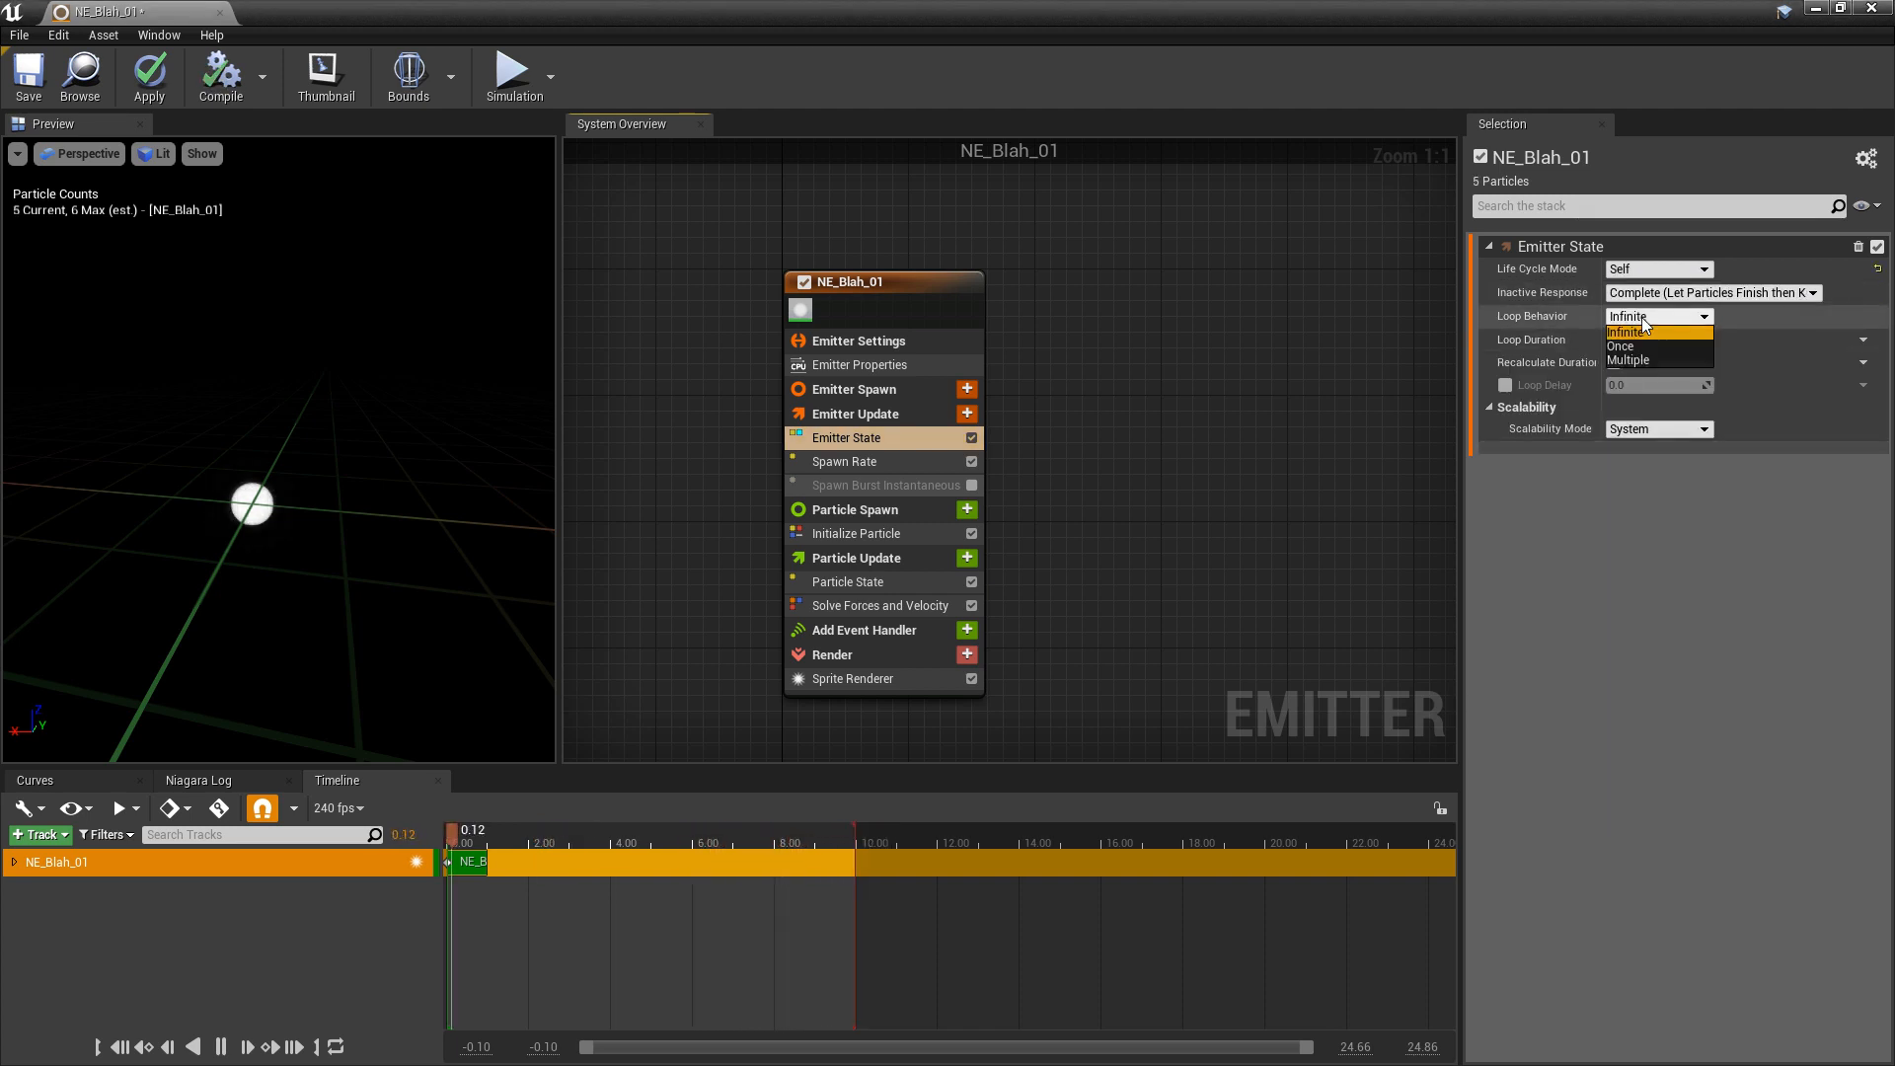
left_click(1638, 345)
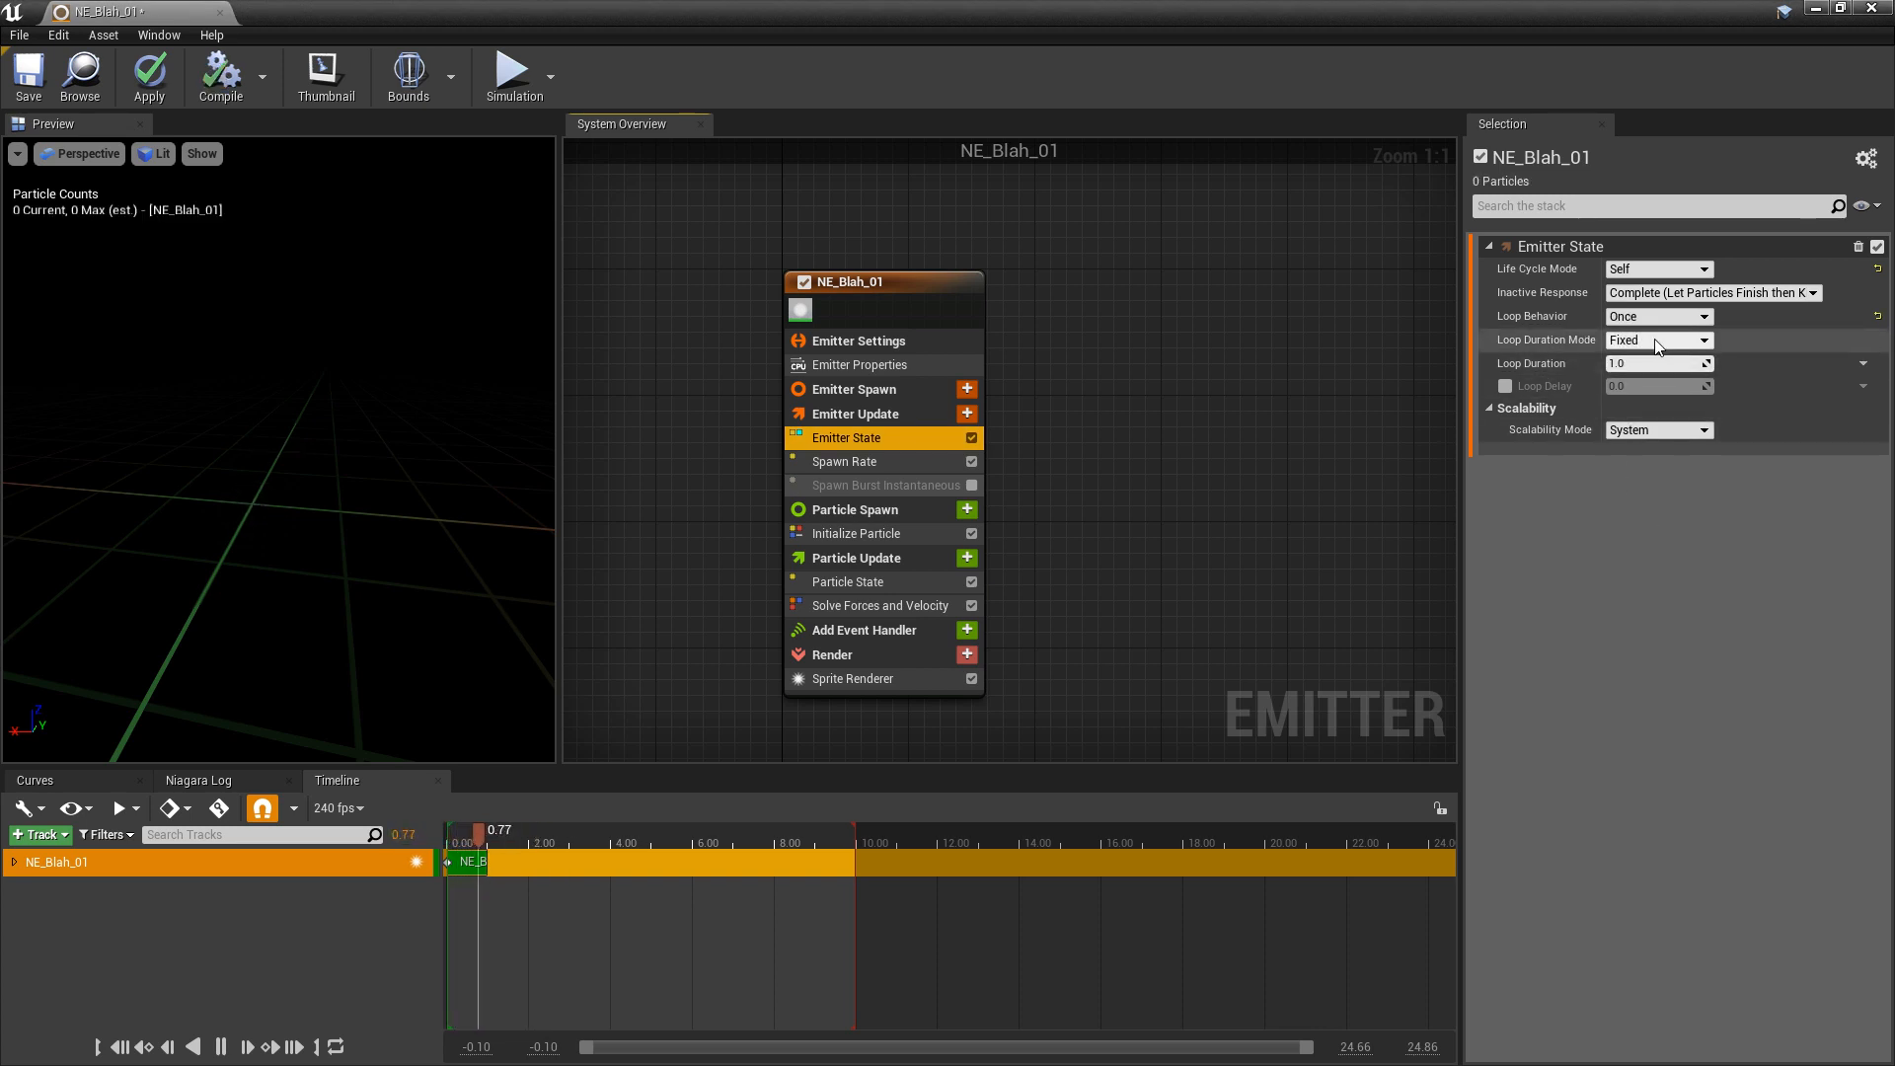
left_click(1651, 343)
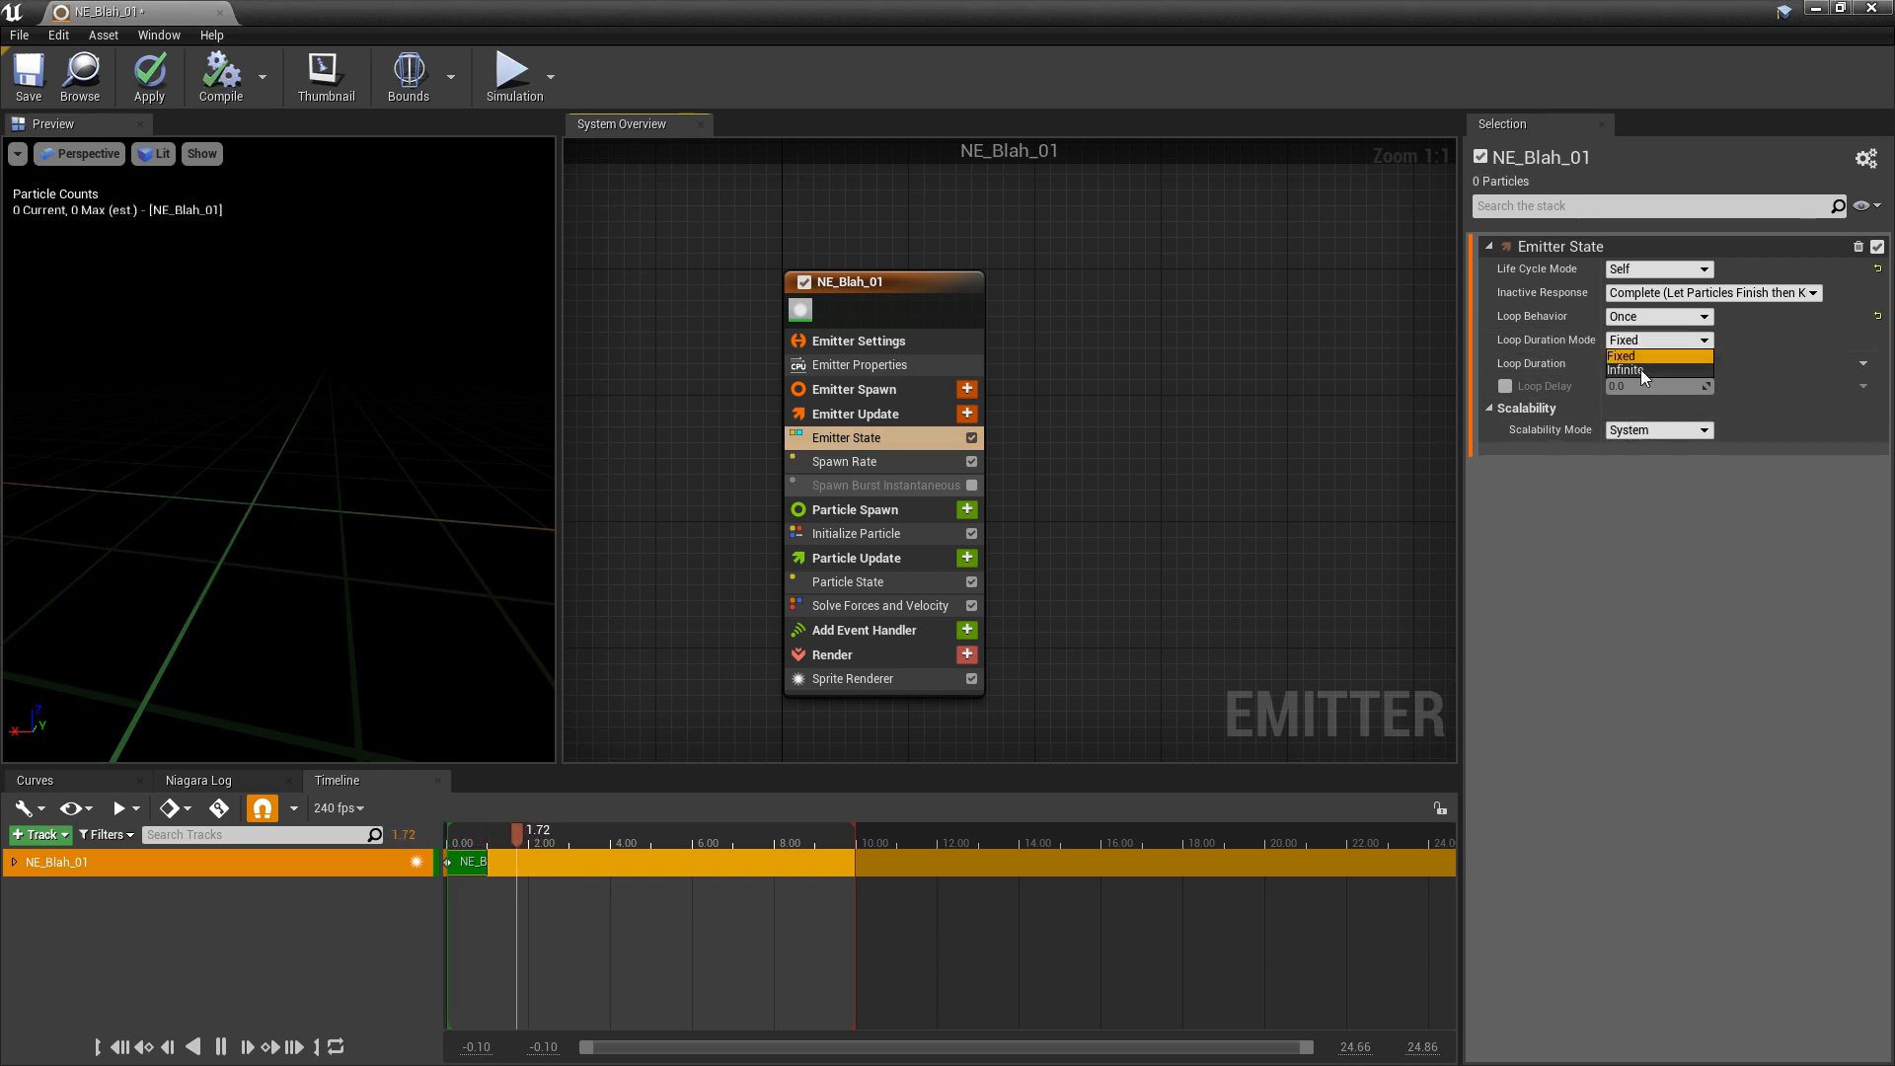
left_click(1633, 370)
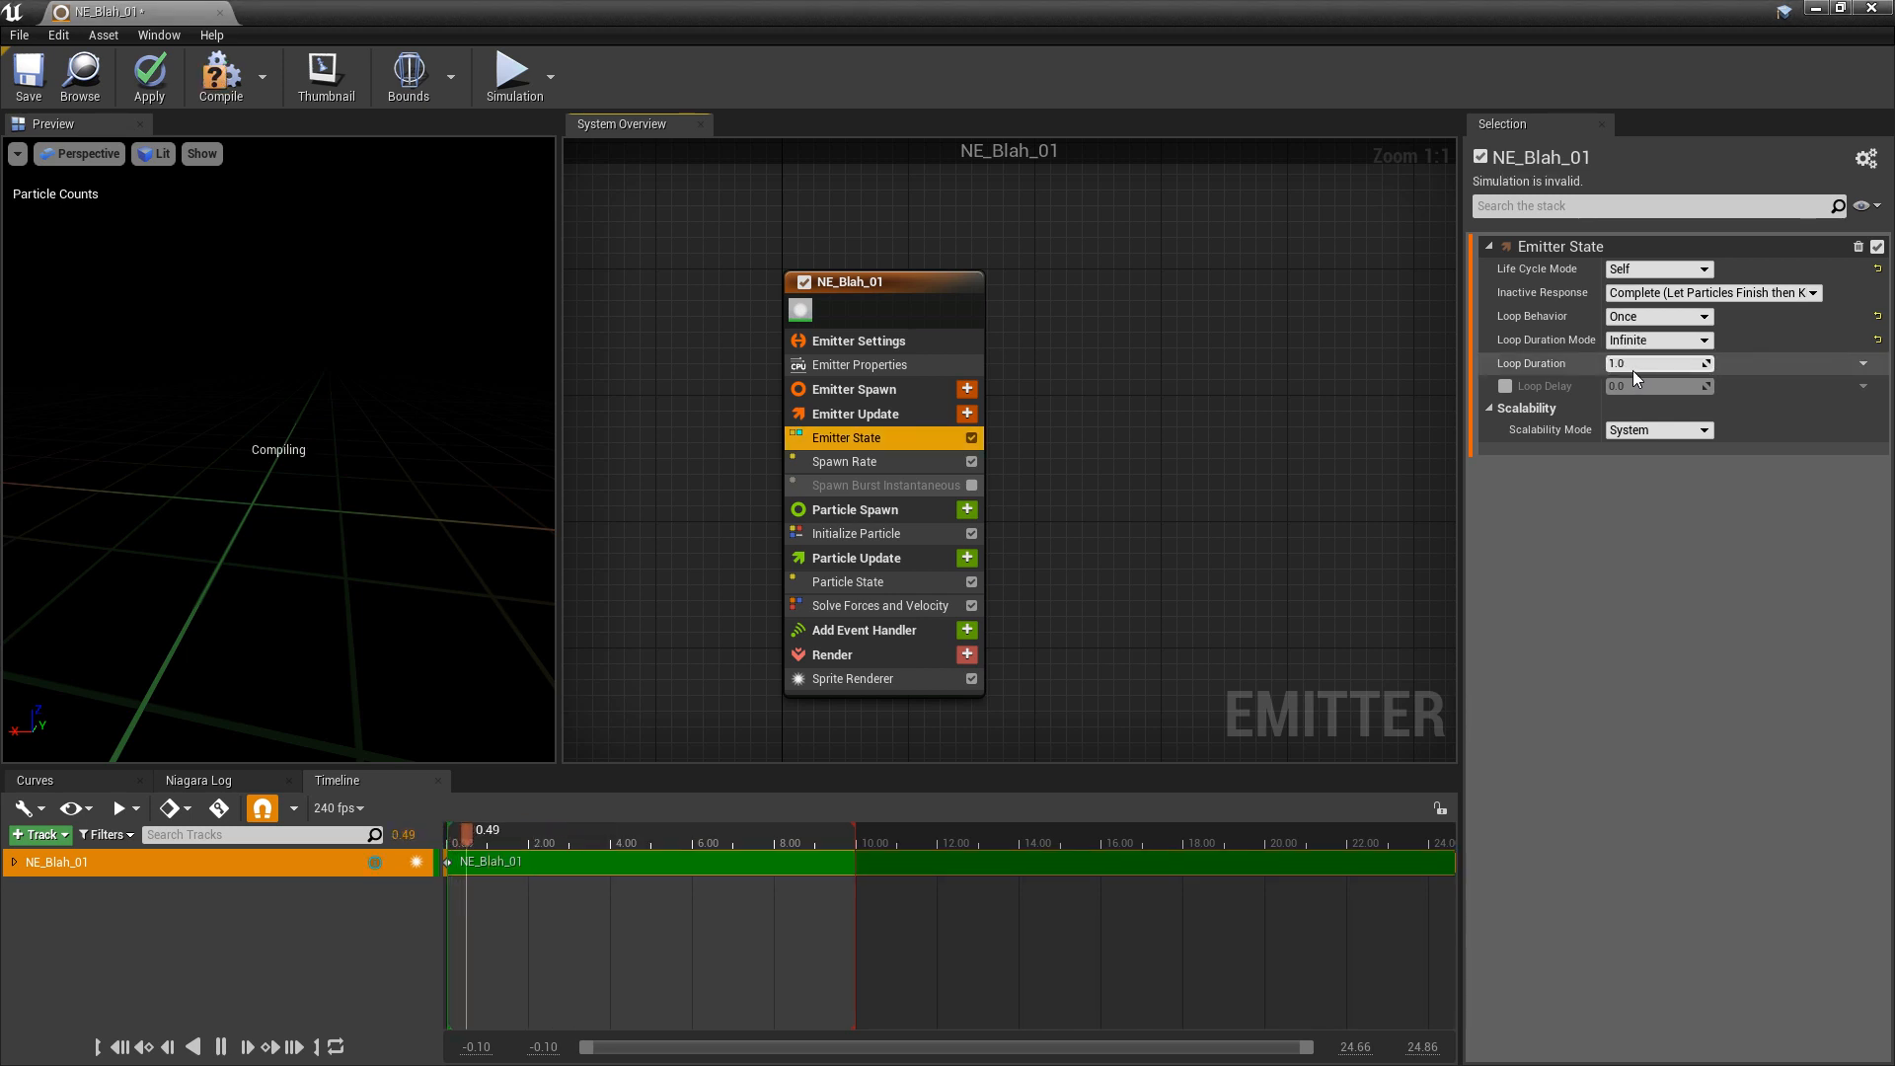
- Try Loop Behavior Multiple with a Loop Duration of 2.0, and extend the emitter's timeline bar to about 4.1
left_click(1646, 317)
left_click(1643, 359)
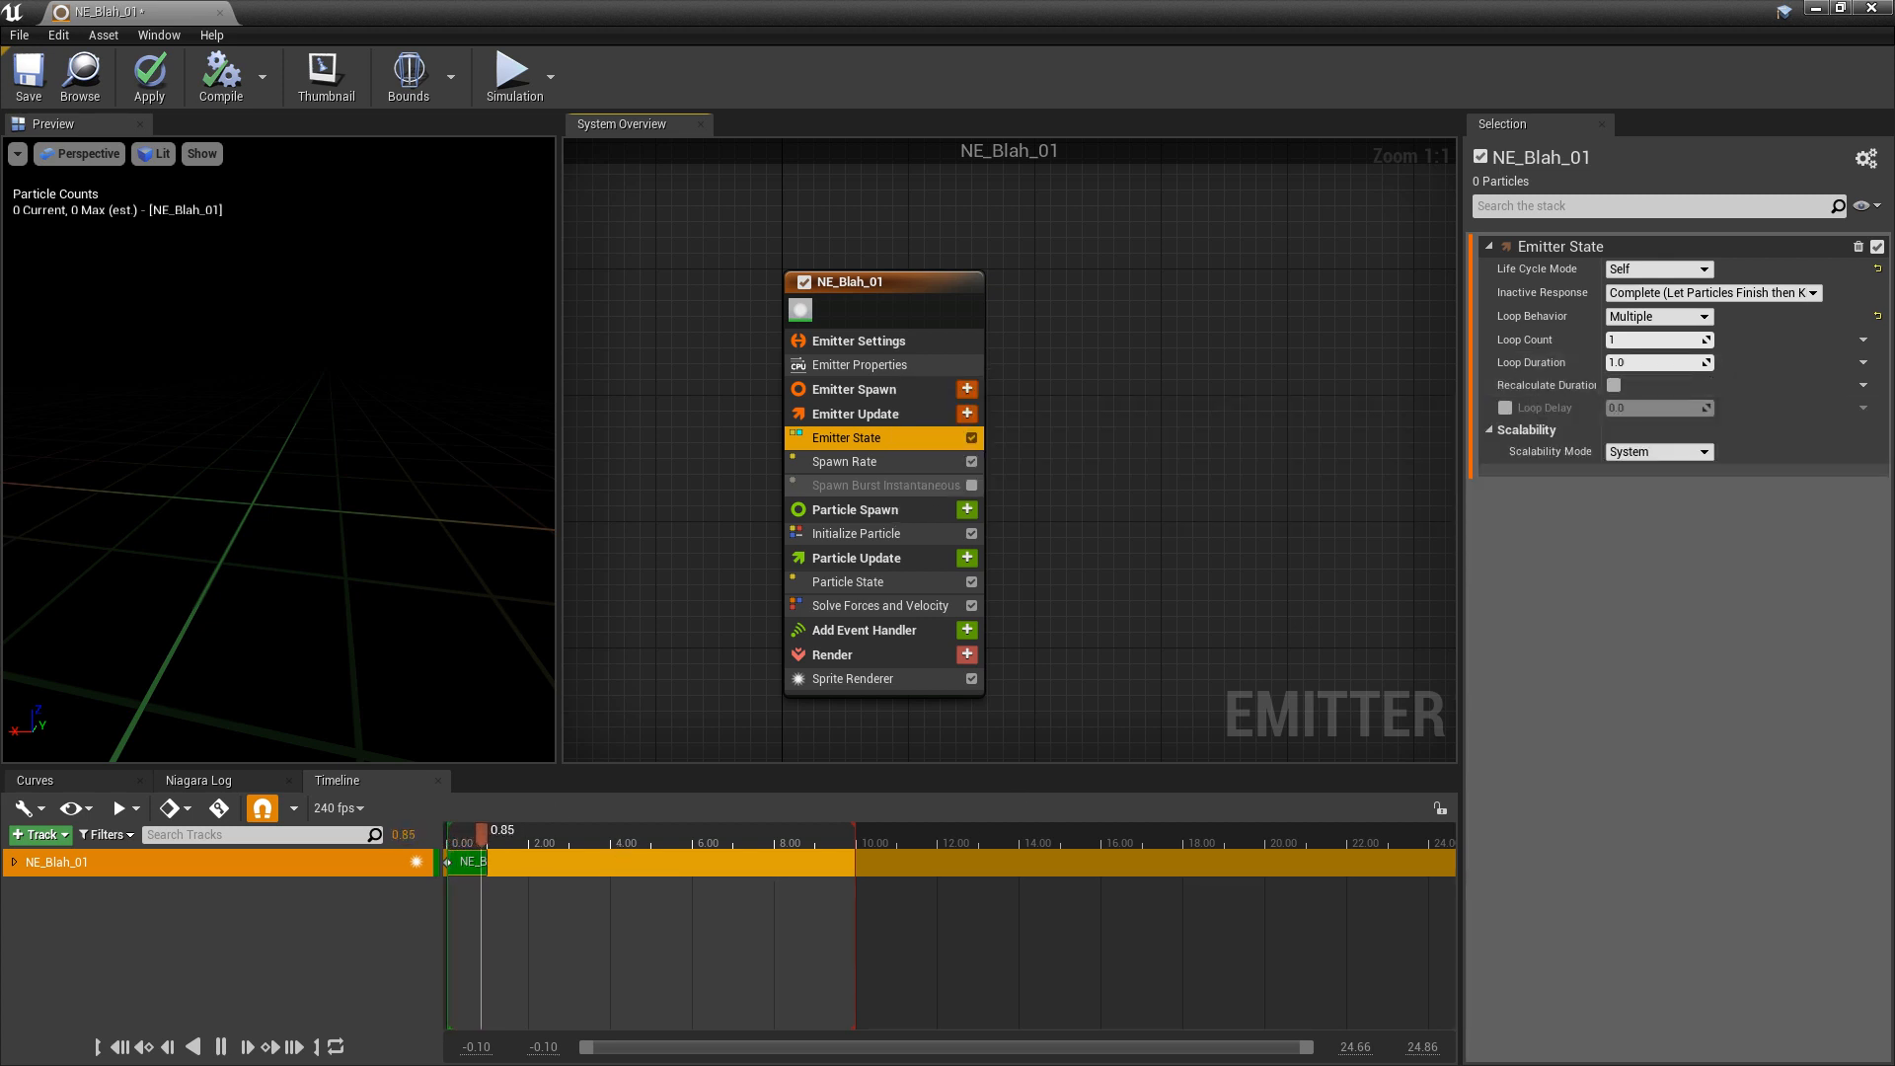
left_click(1649, 363)
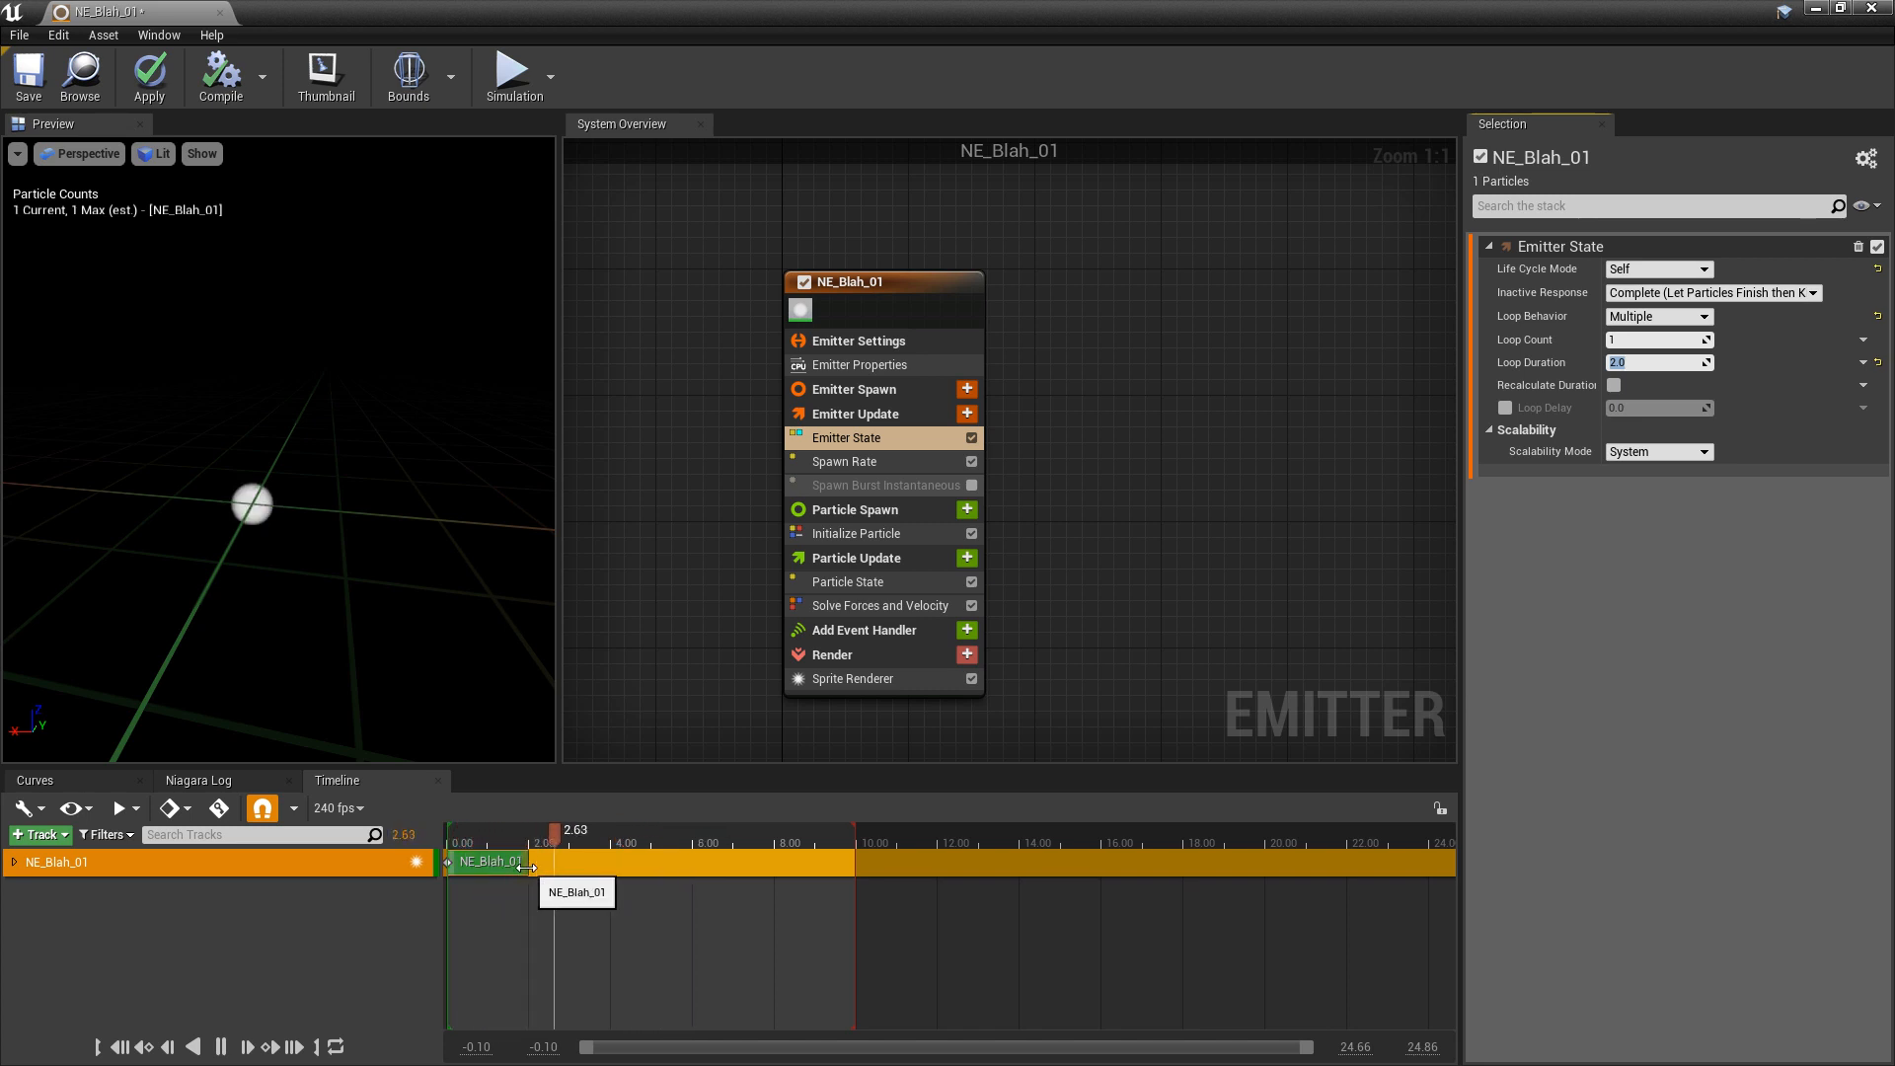
left_click_drag(526, 867, 612, 876)
left_click(893, 439)
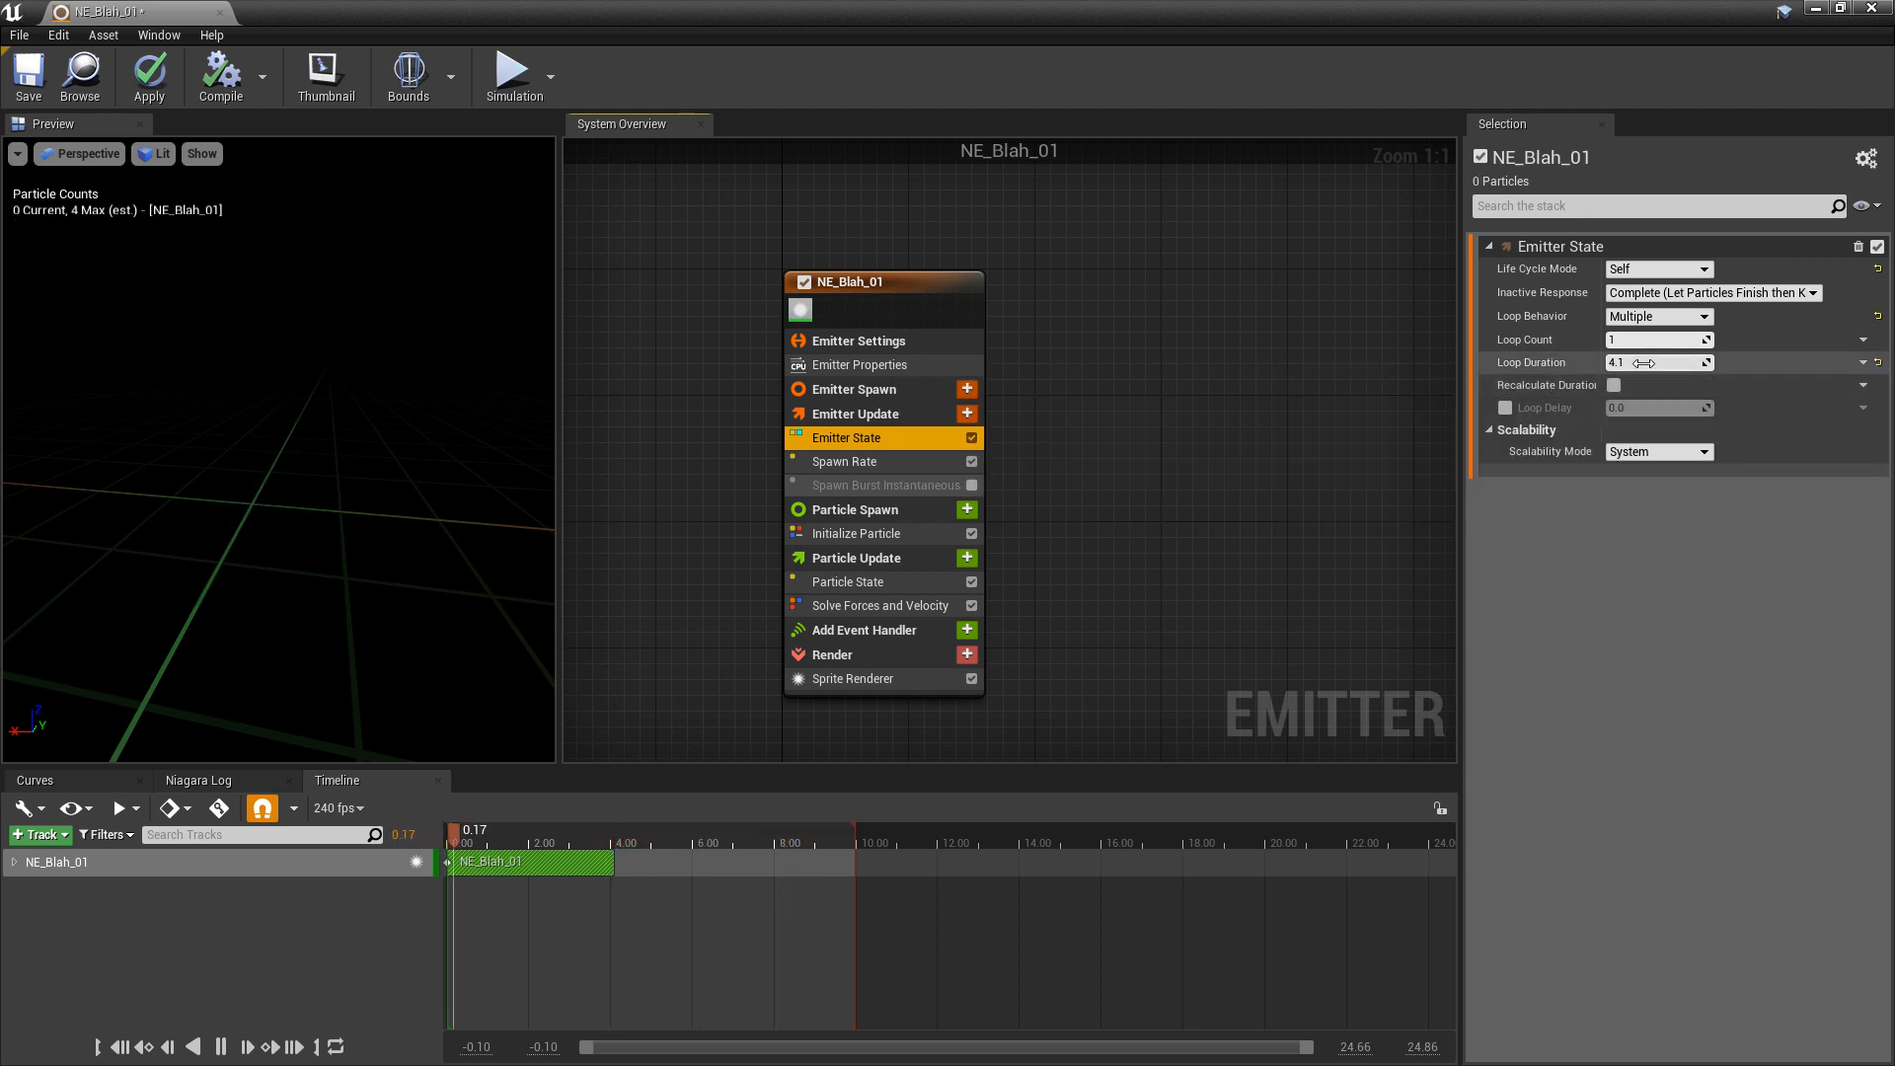
- Try Infinite Loop Behavior in Emitter State, and set it back to Once
left_click(1636, 317)
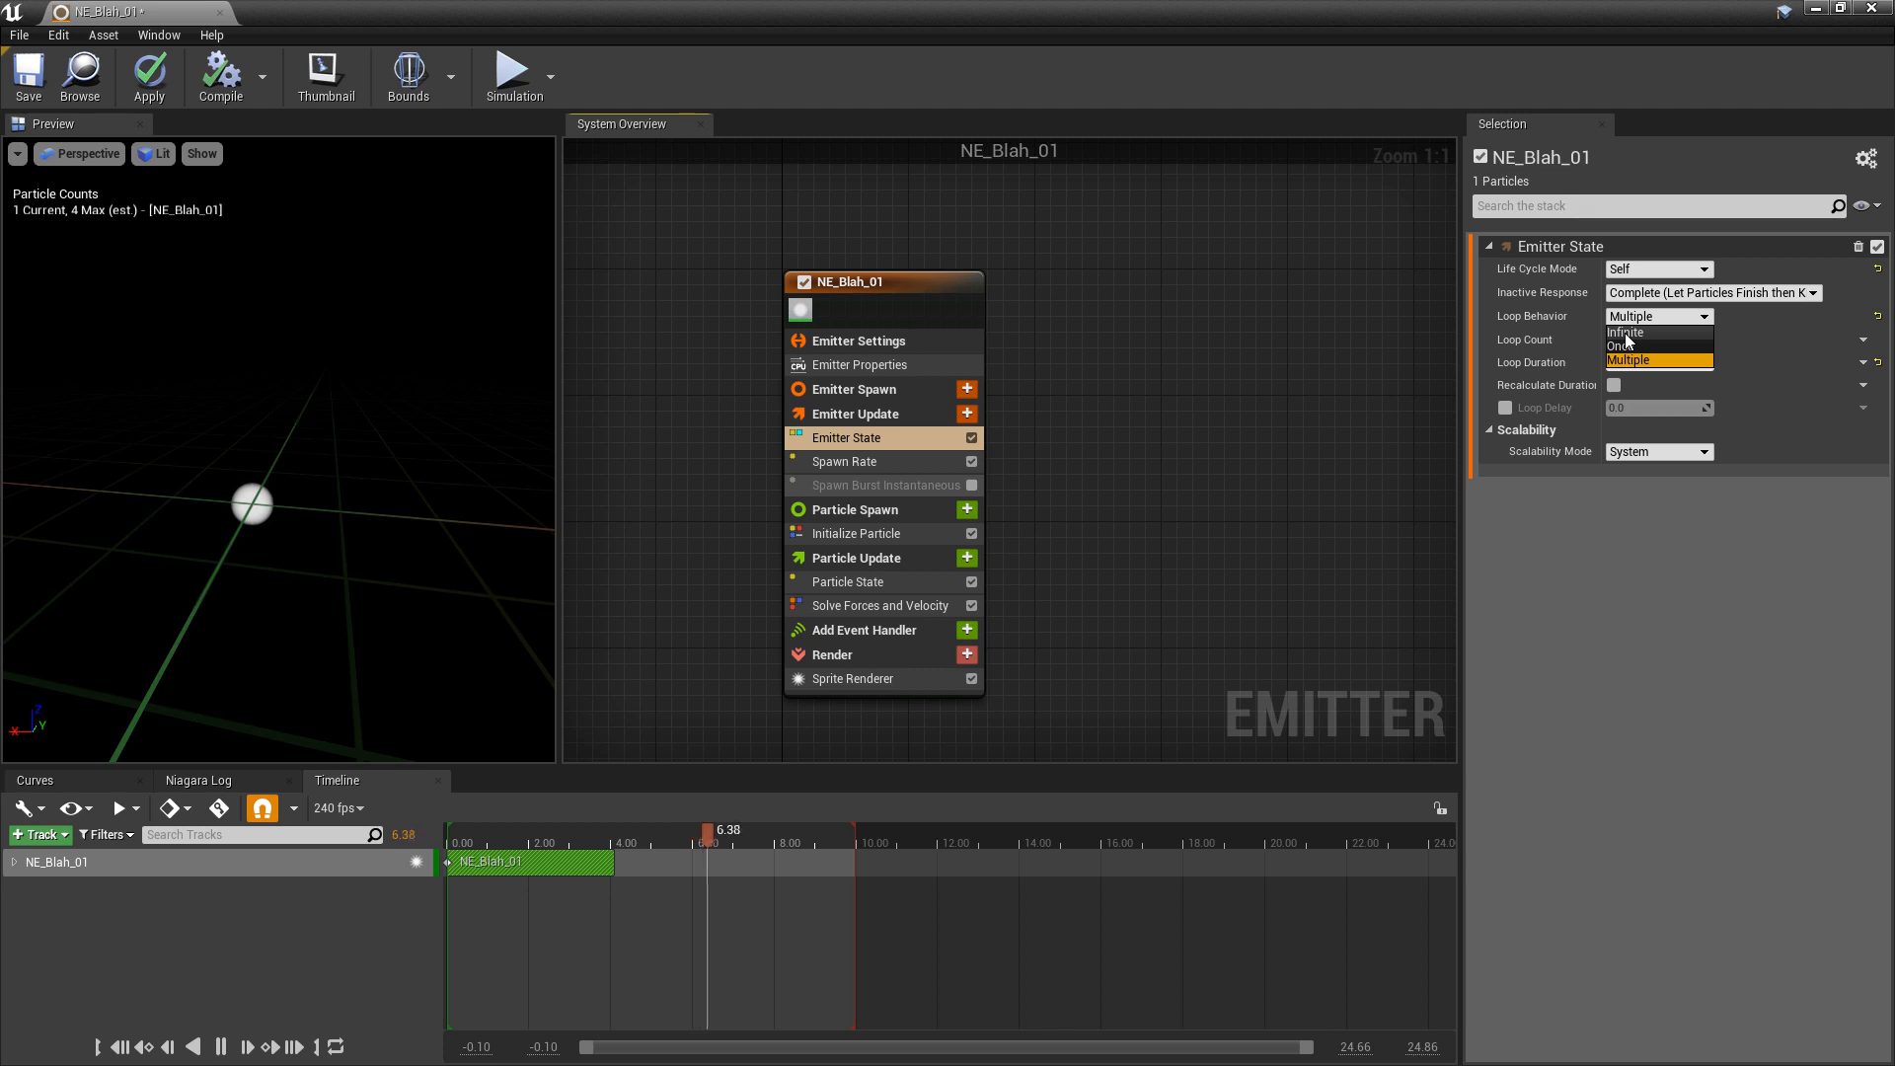
left_click(1625, 332)
left_click(1655, 317)
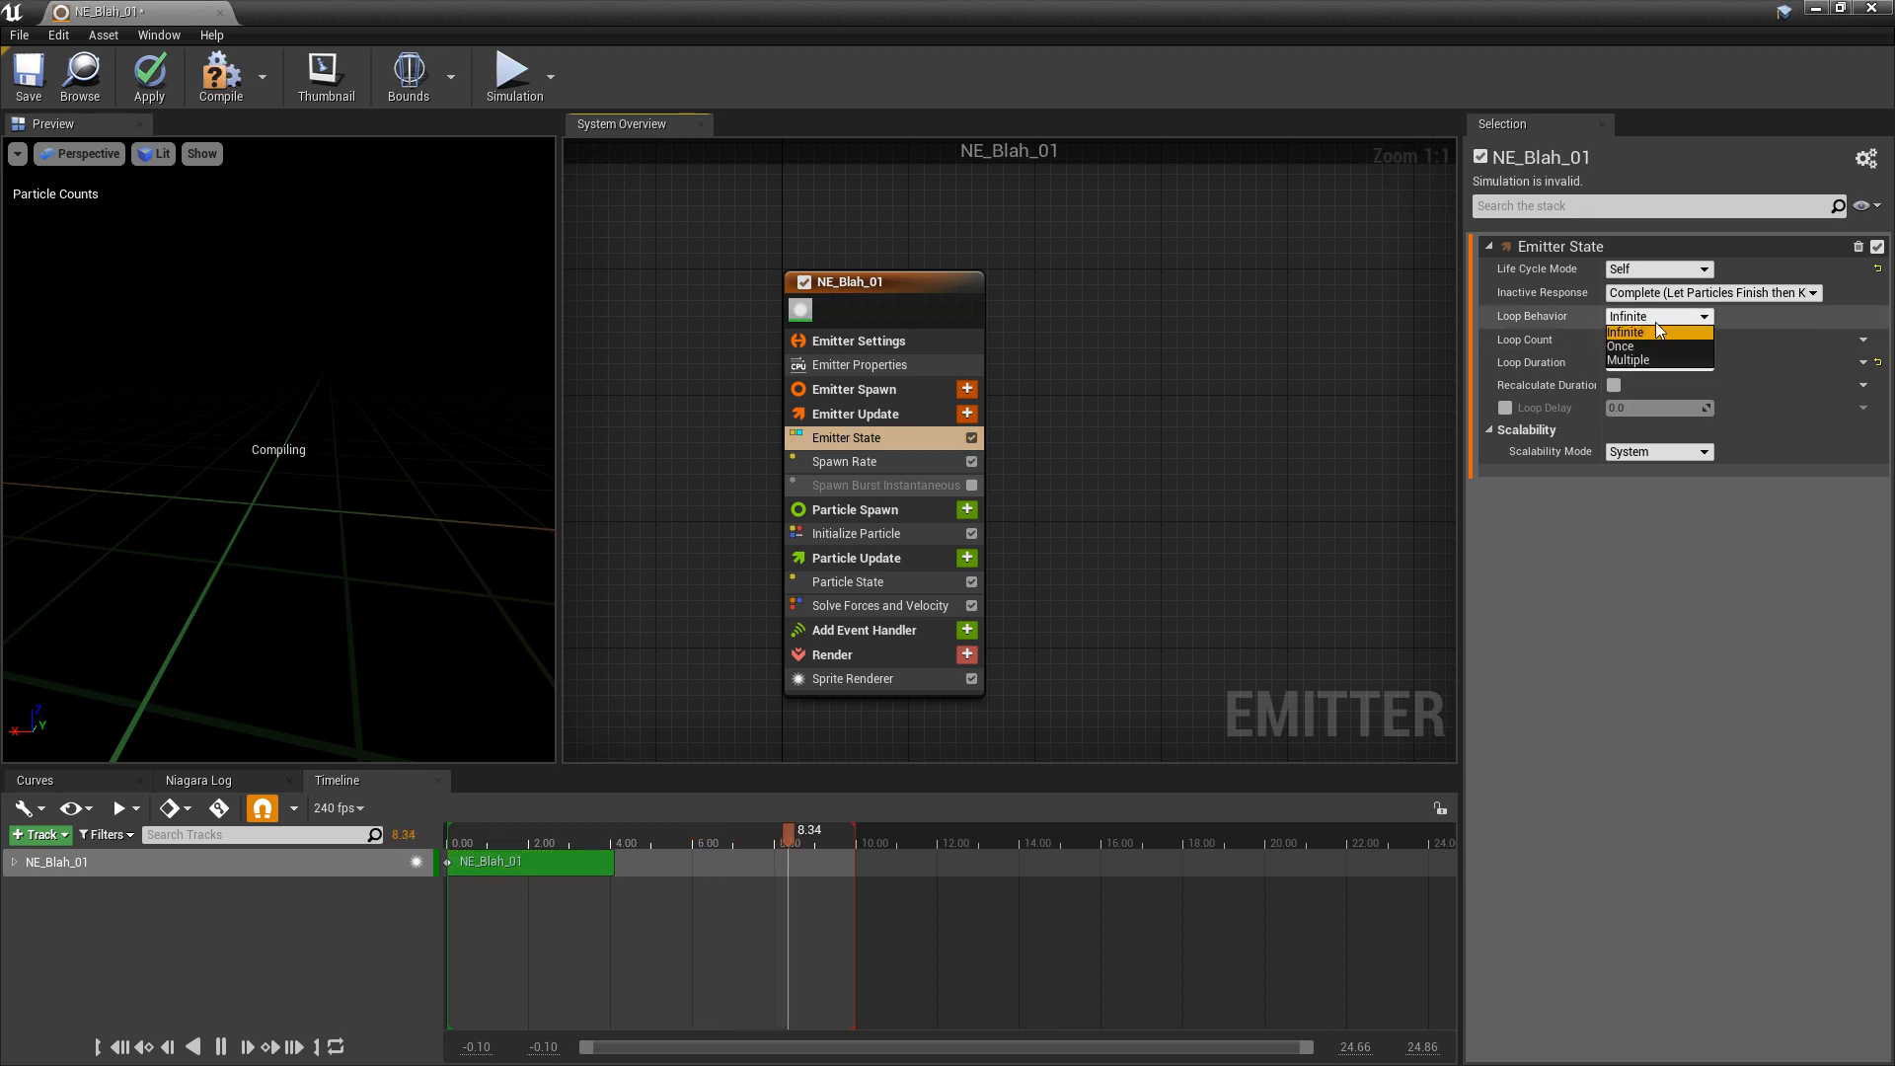
left_click(1631, 345)
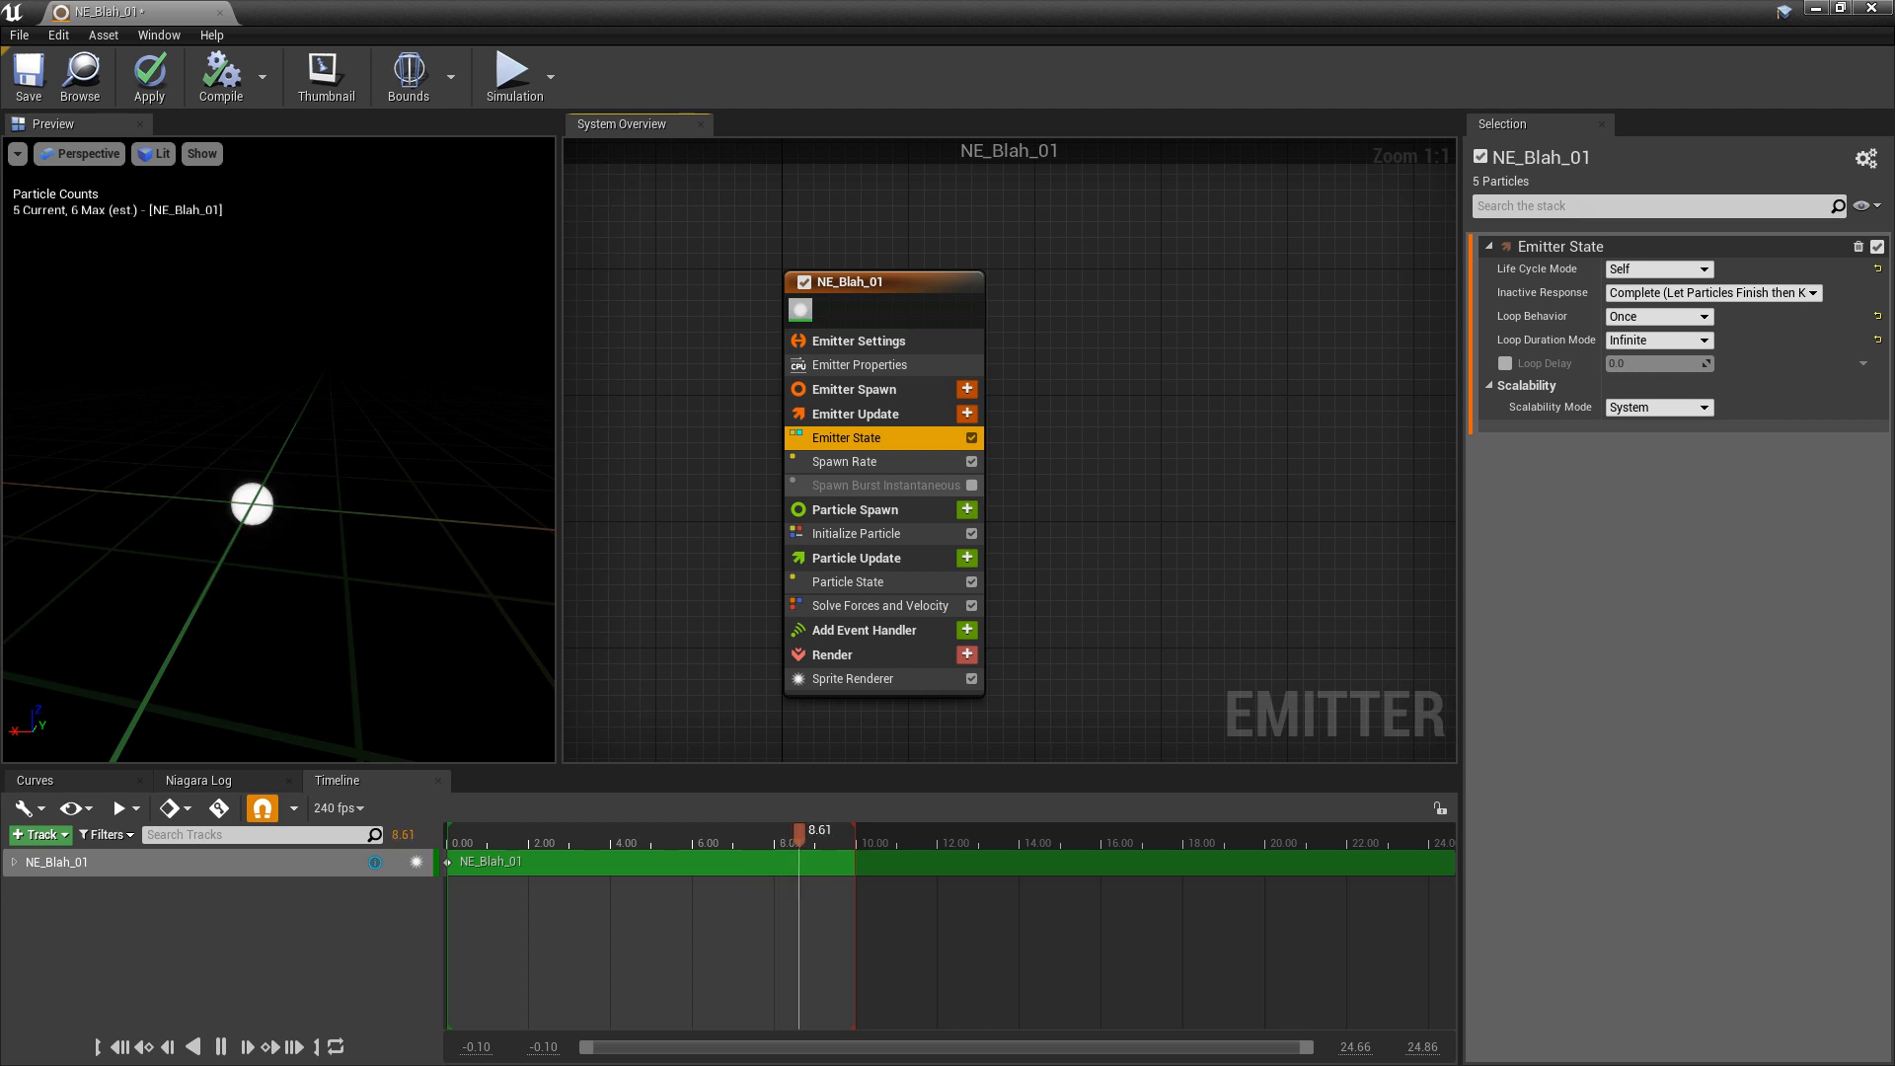
- Browse the modules offered for Particle Spawn and compare the settings of Initialize Particle, Emitter State and Particle State
left_click(968, 510)
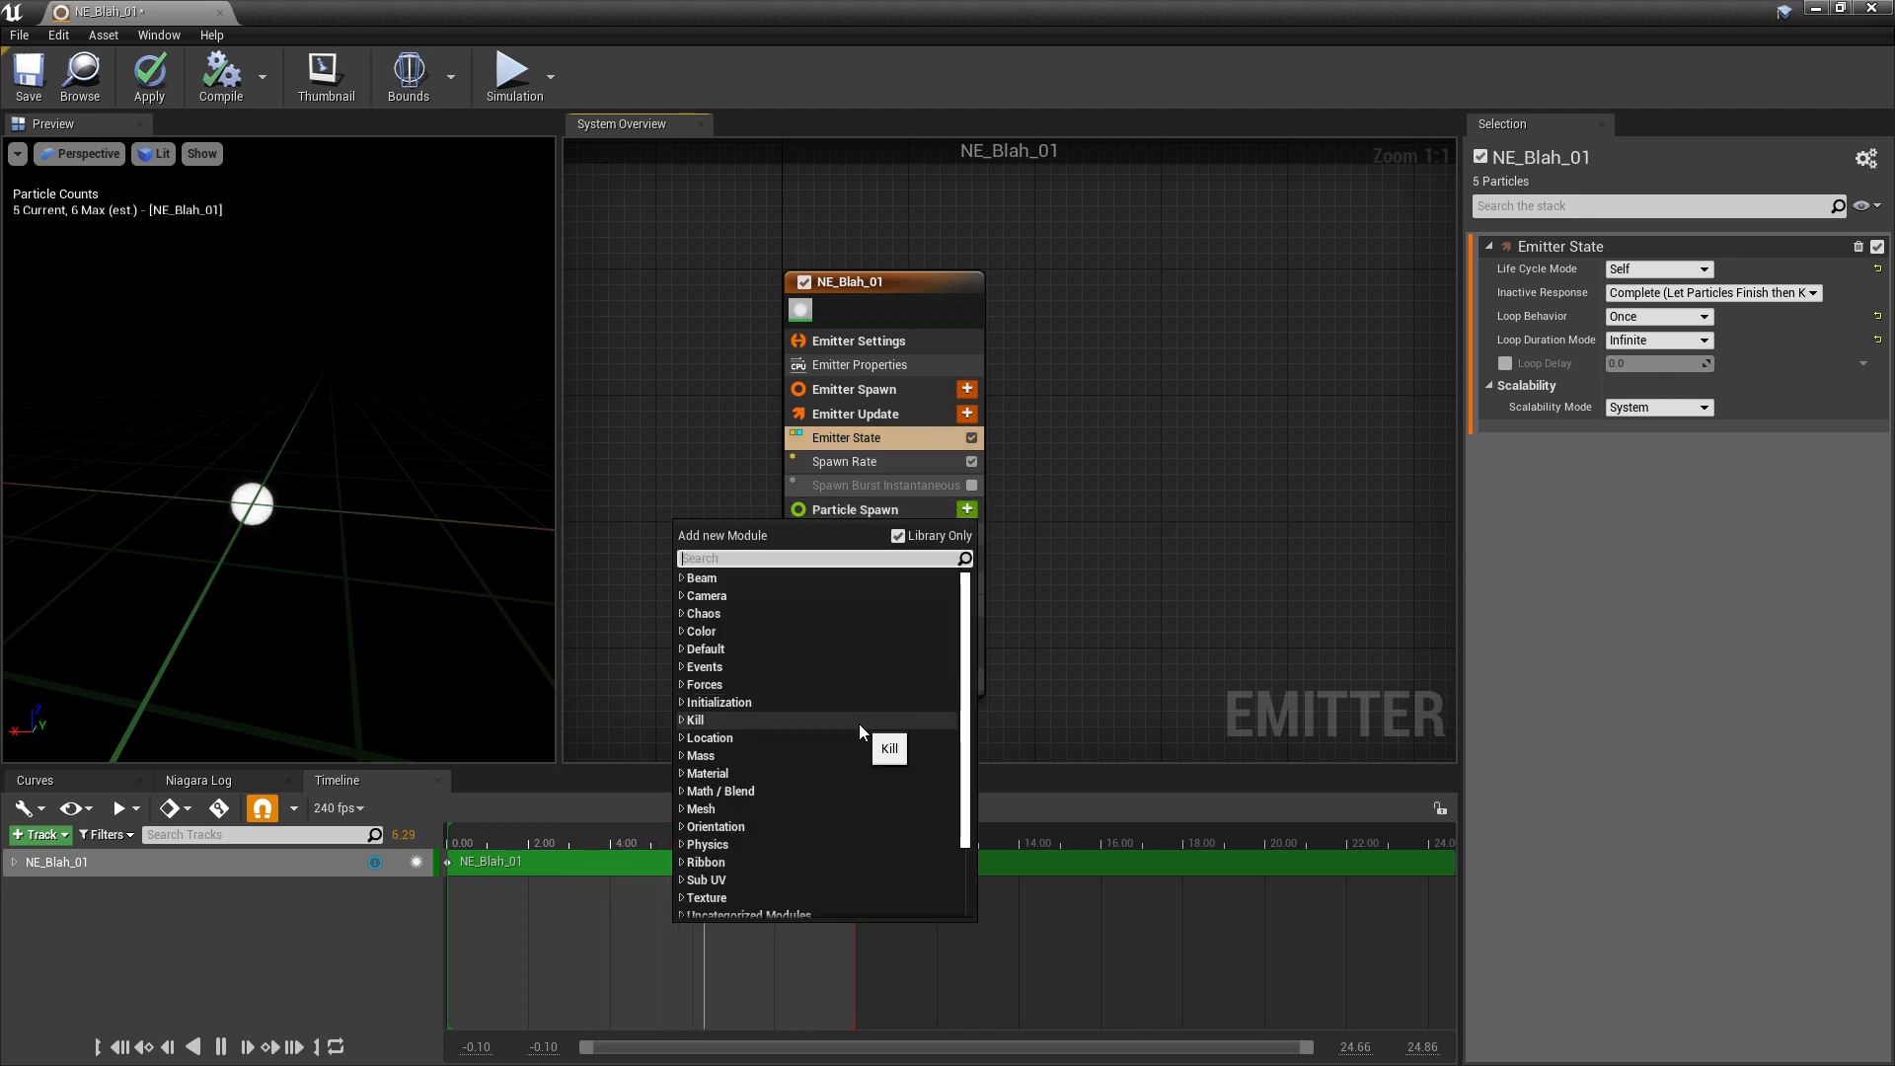
scroll(859, 725, "down", 3)
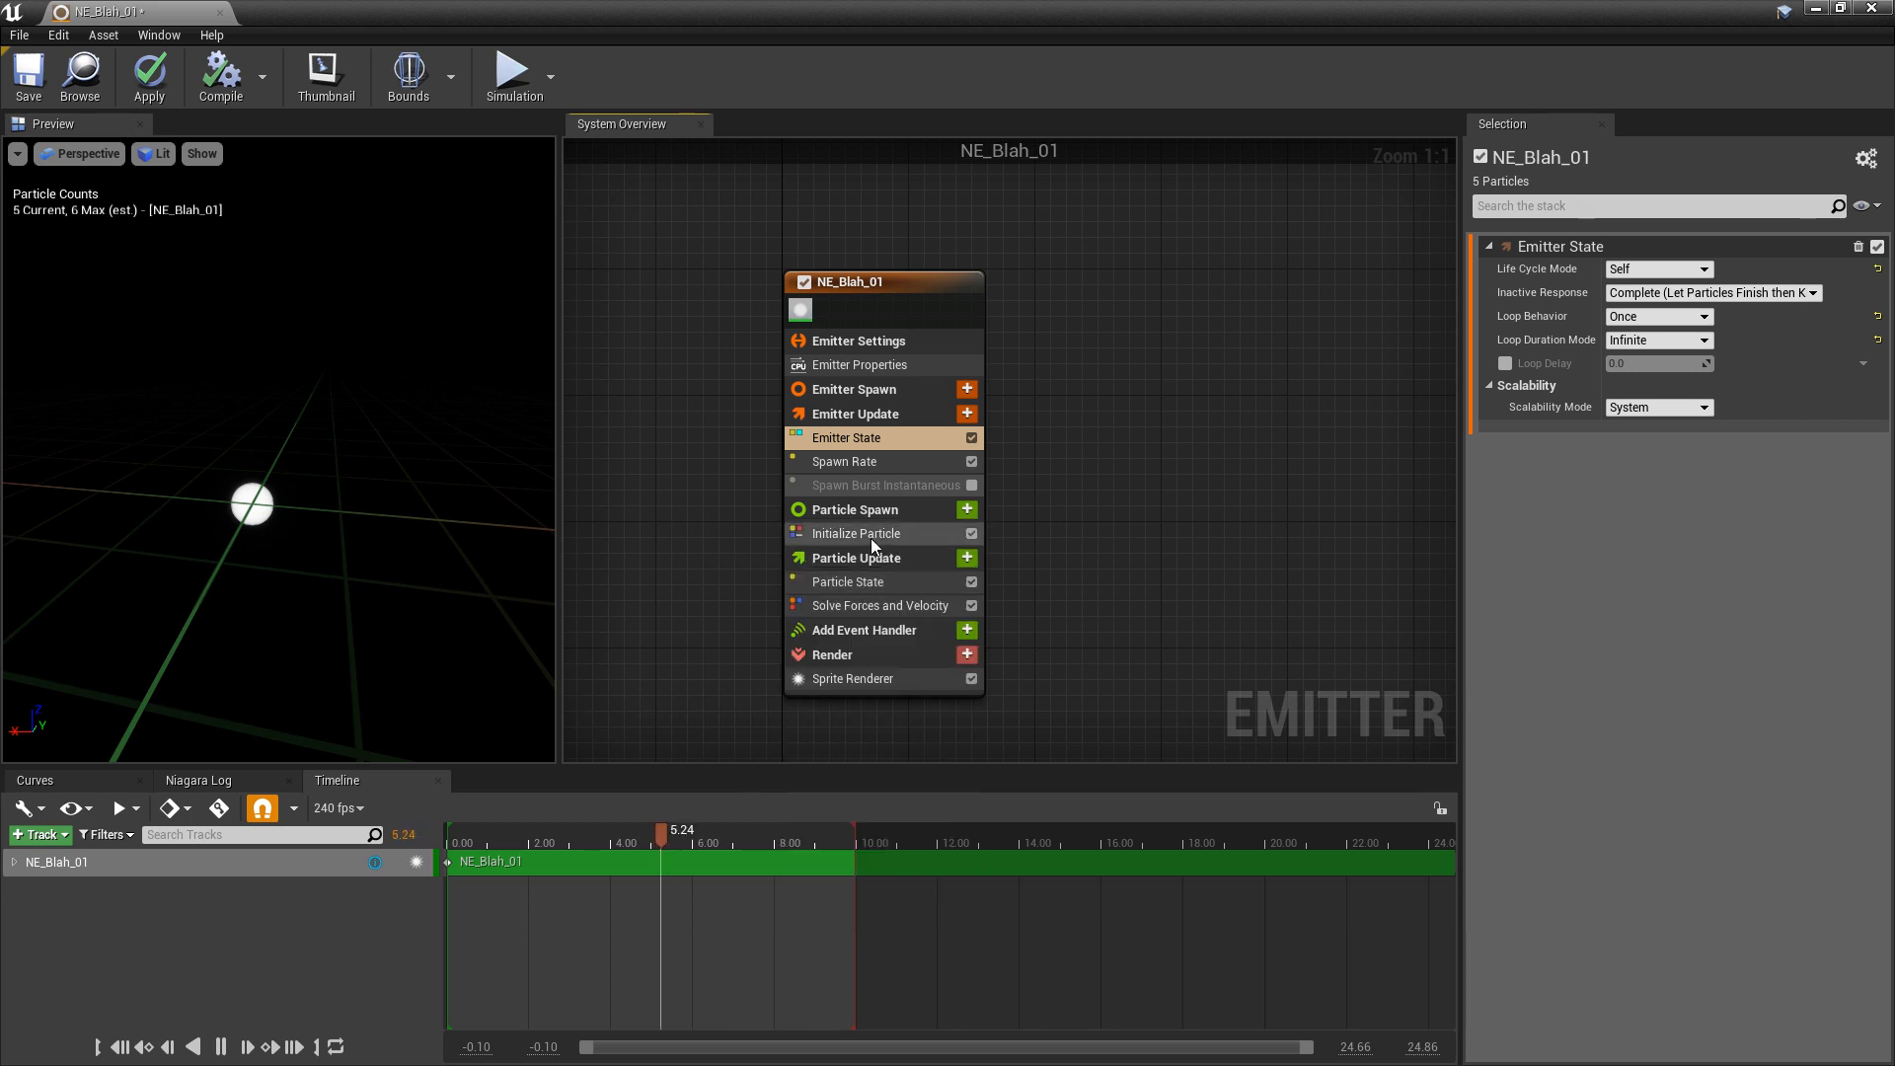
left_click(869, 535)
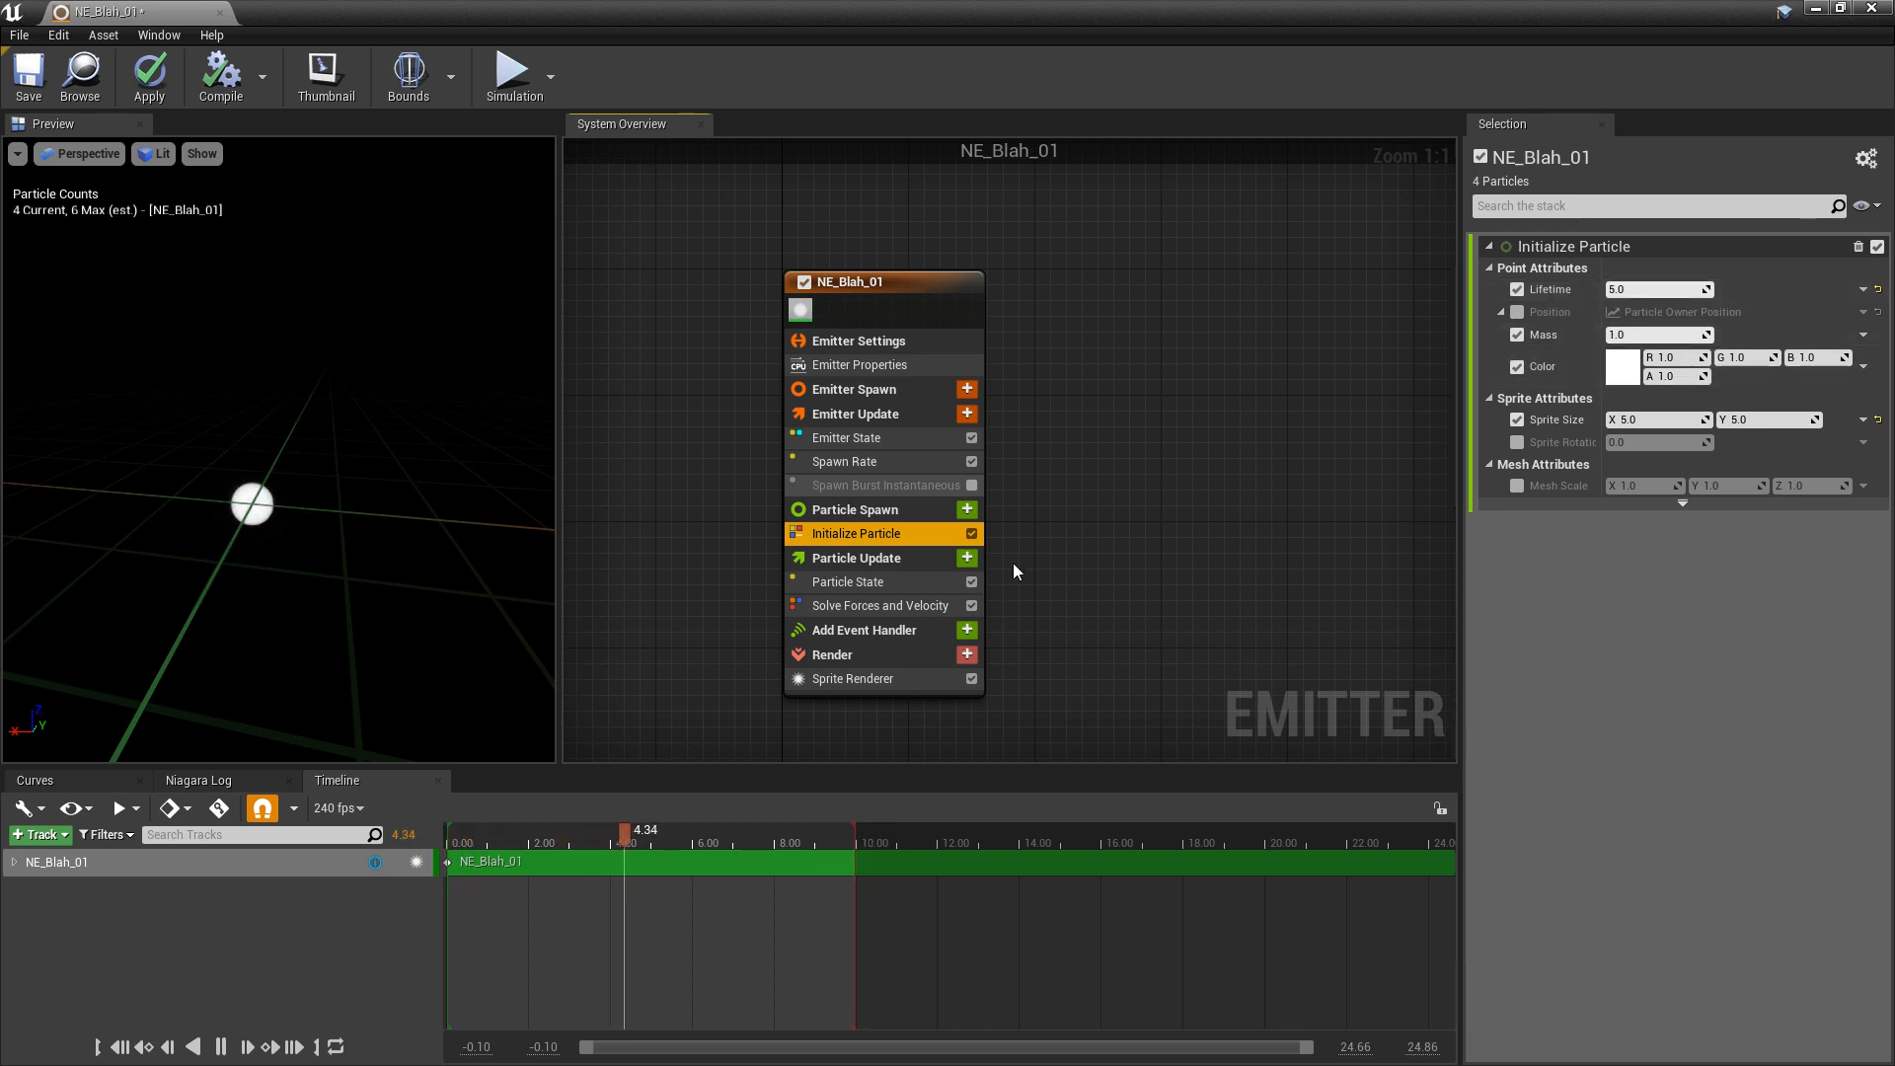
left_click(878, 440)
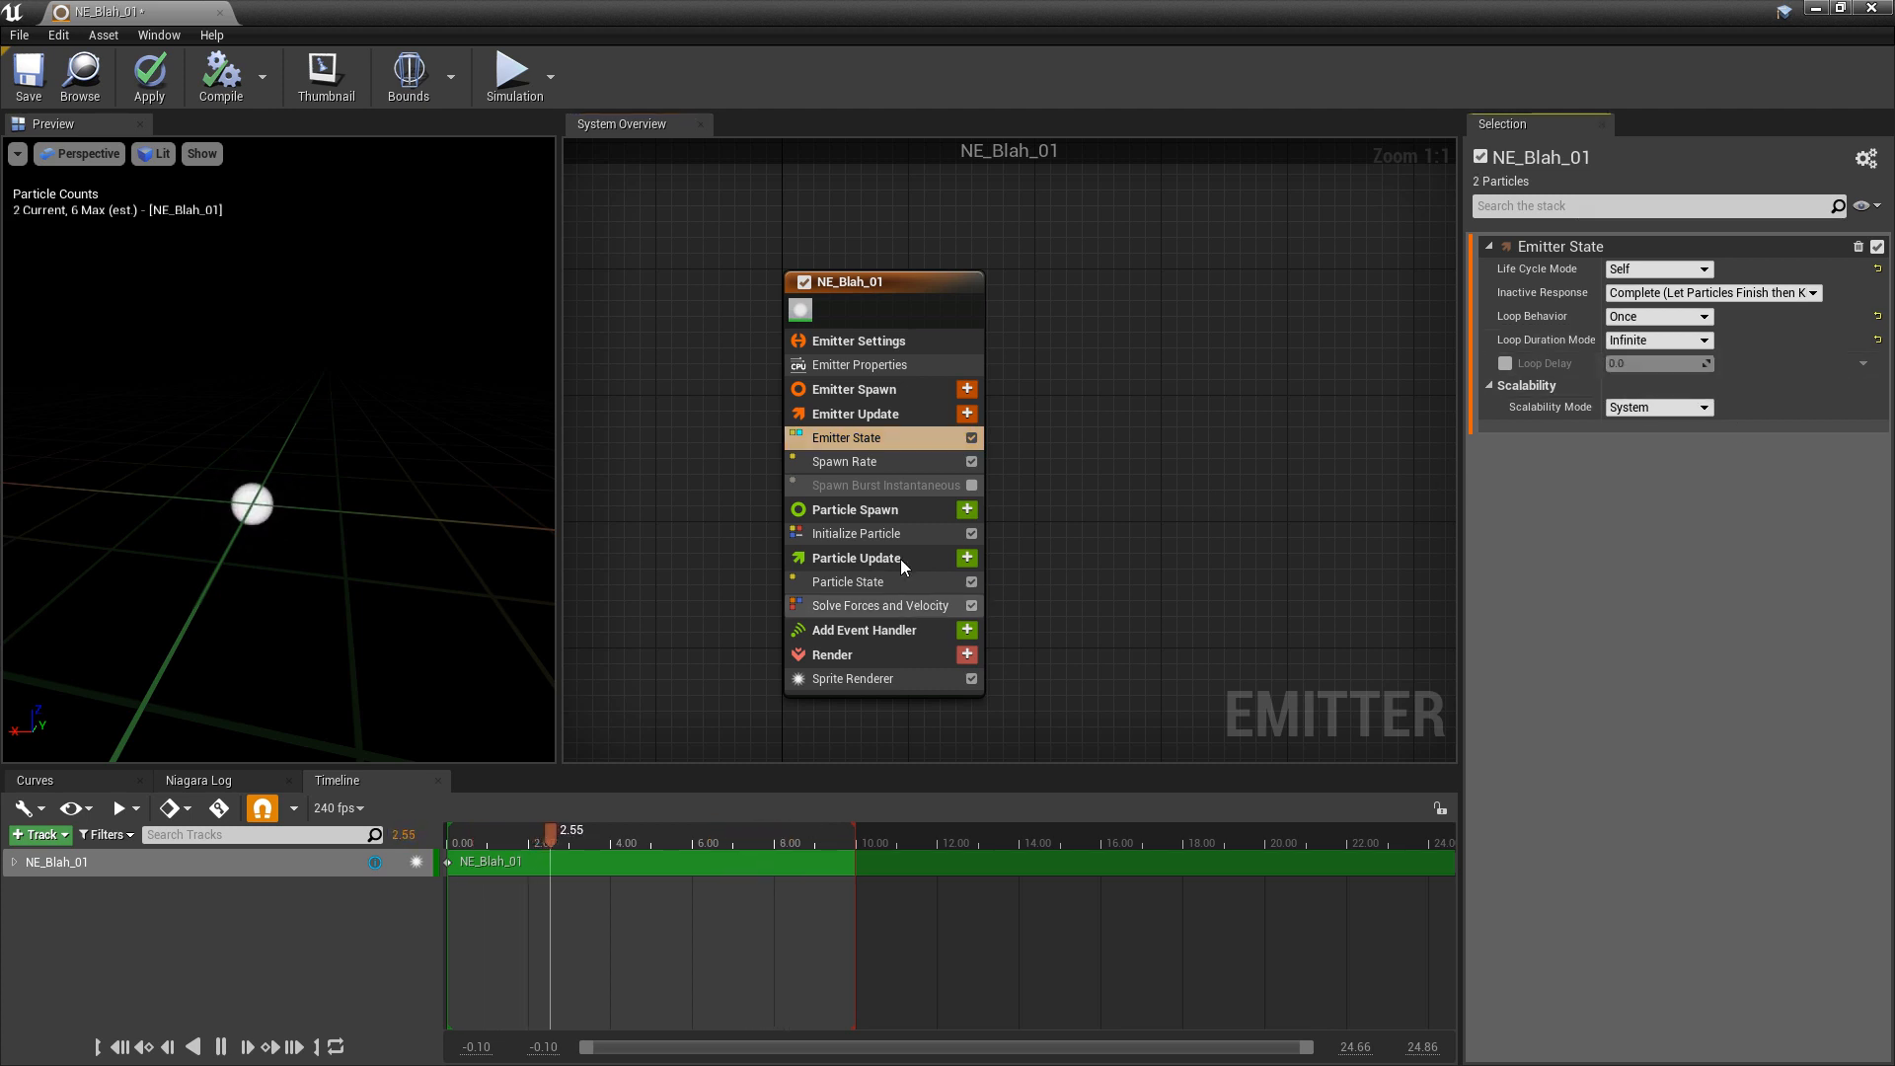
left_click(898, 533)
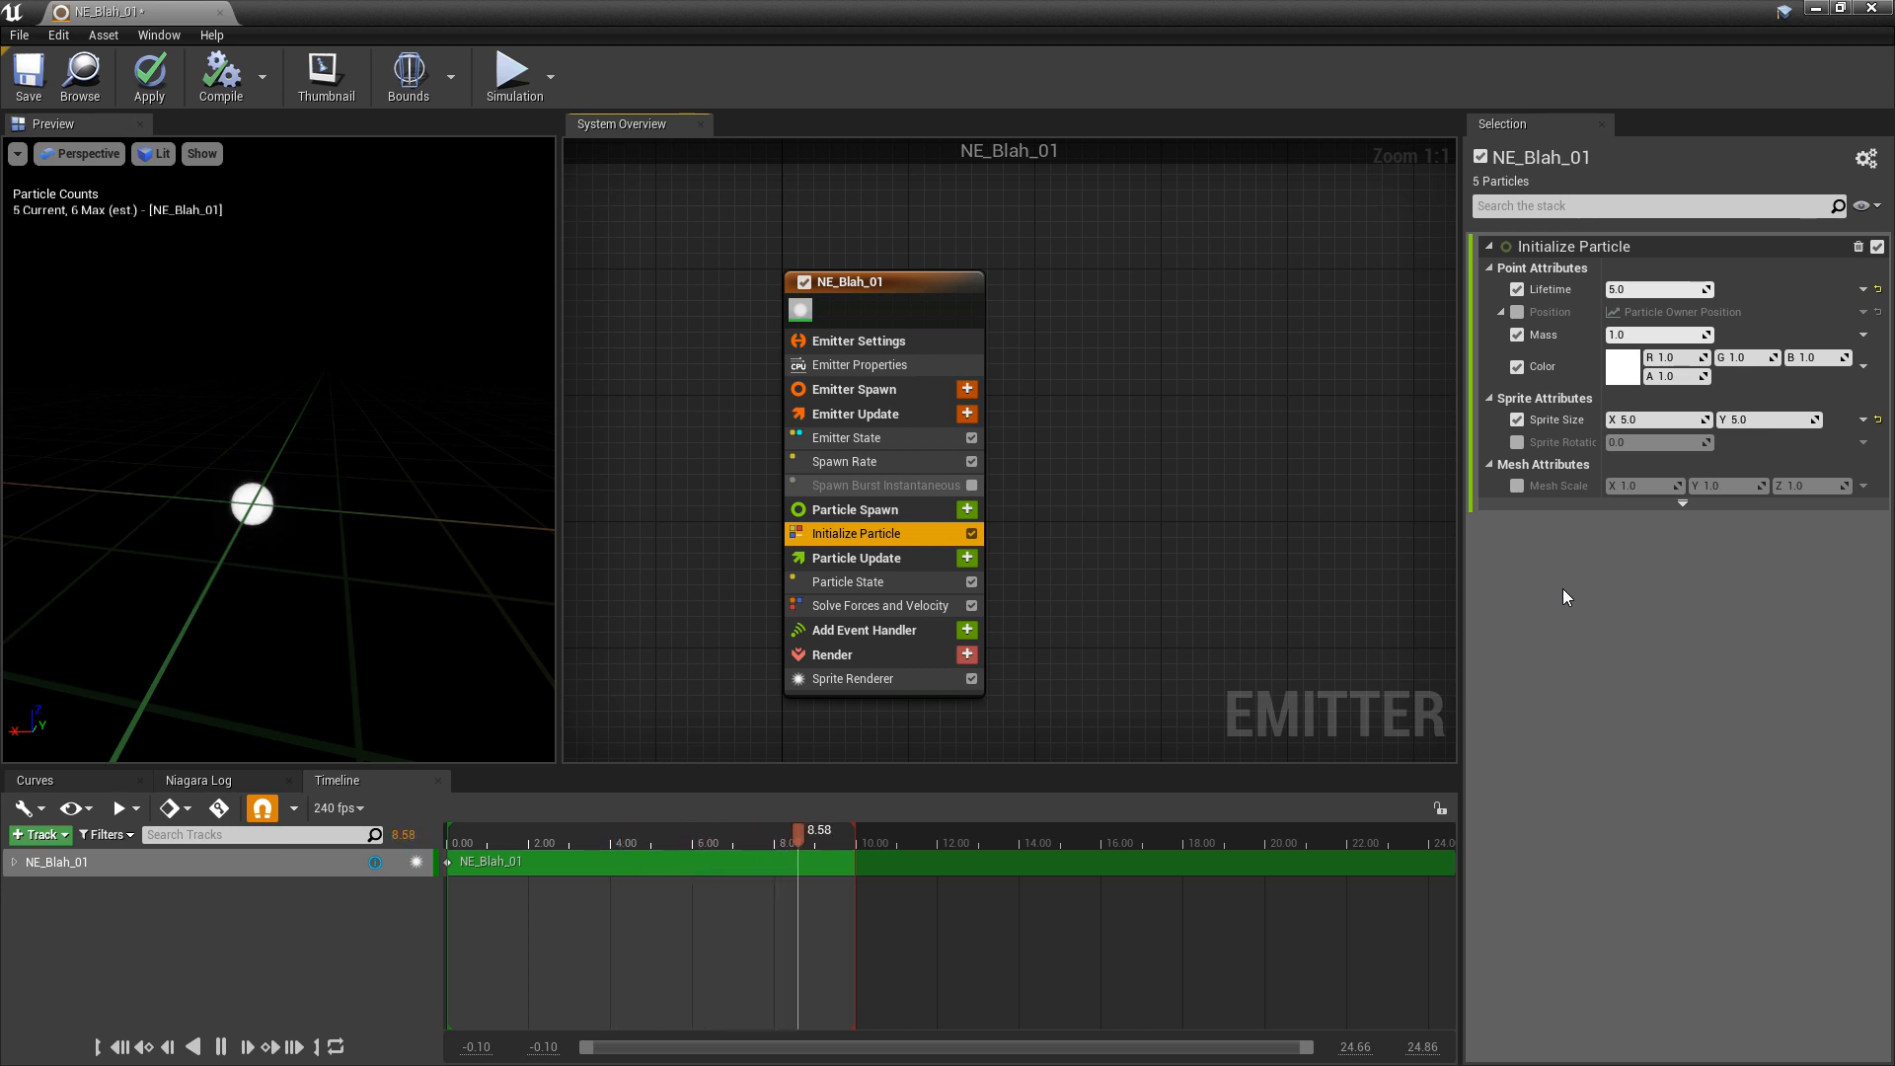
left_click(889, 581)
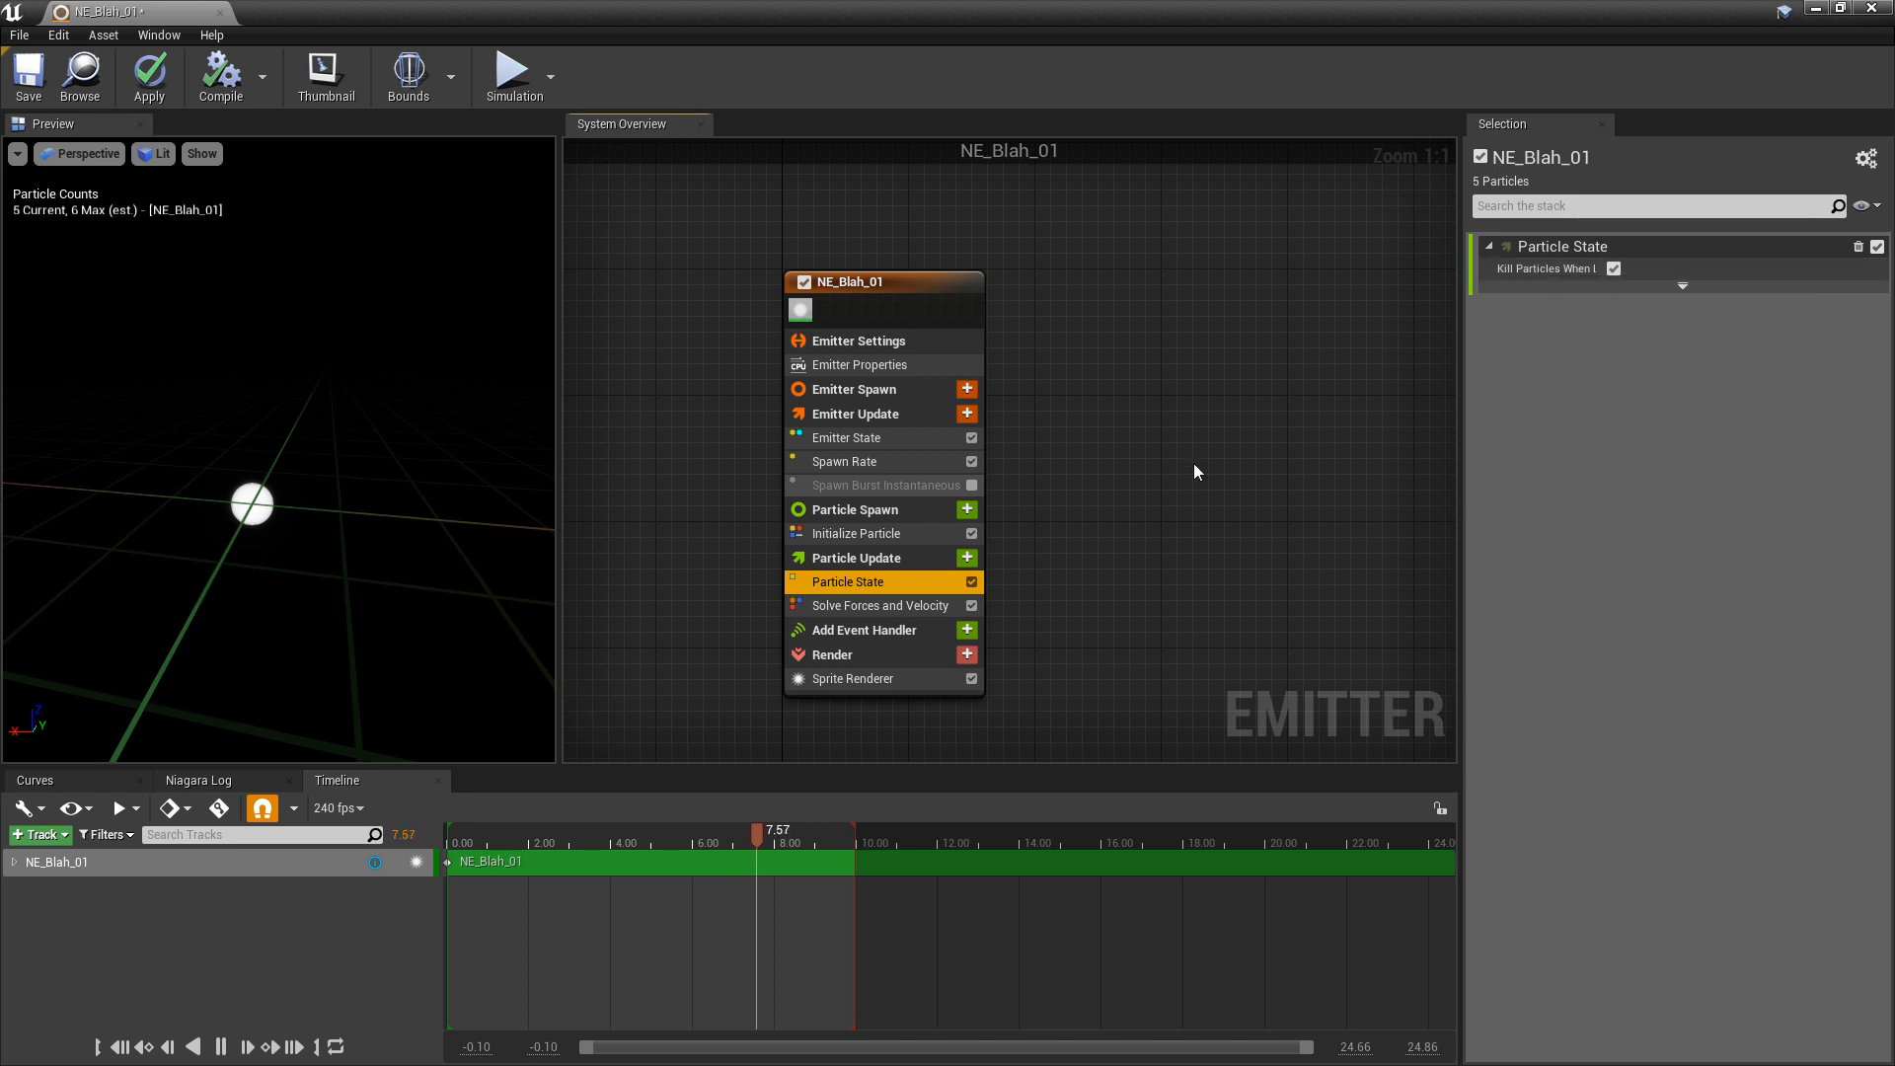
left_click(891, 533)
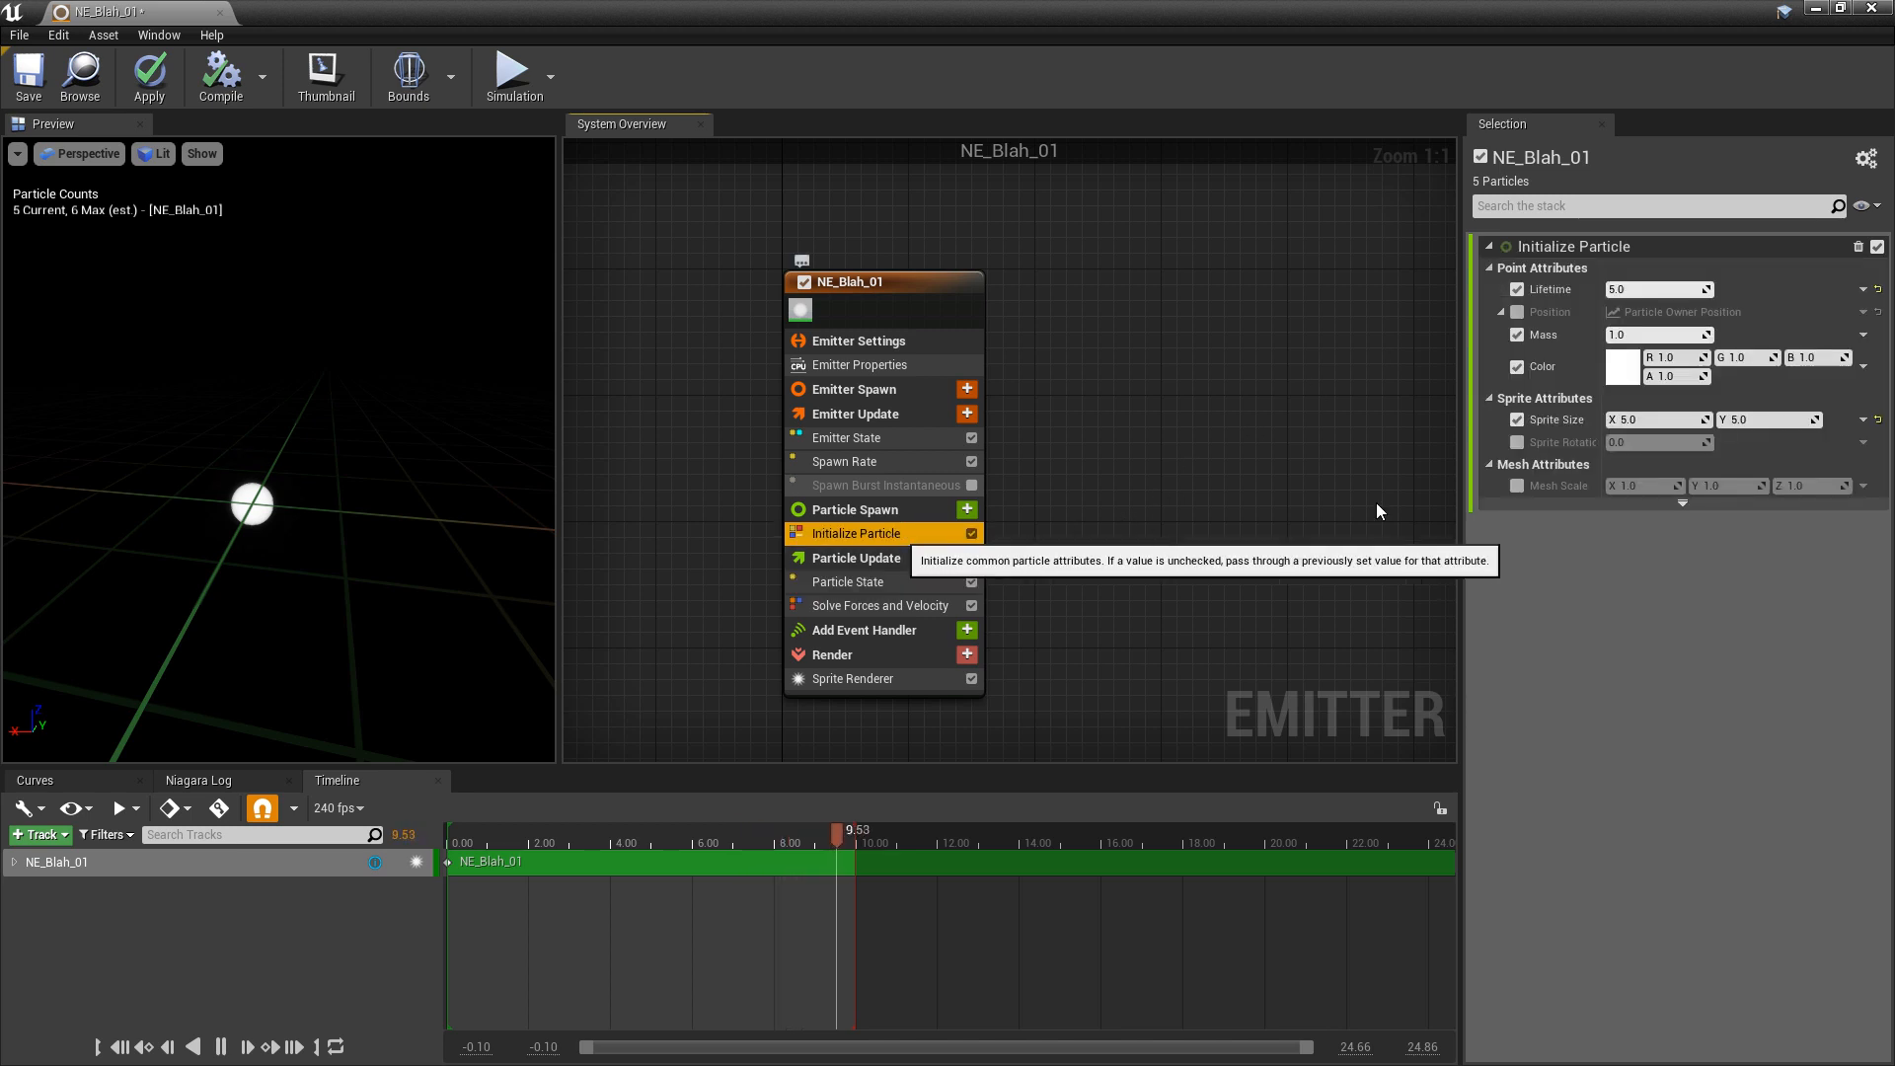
left_click(903, 582)
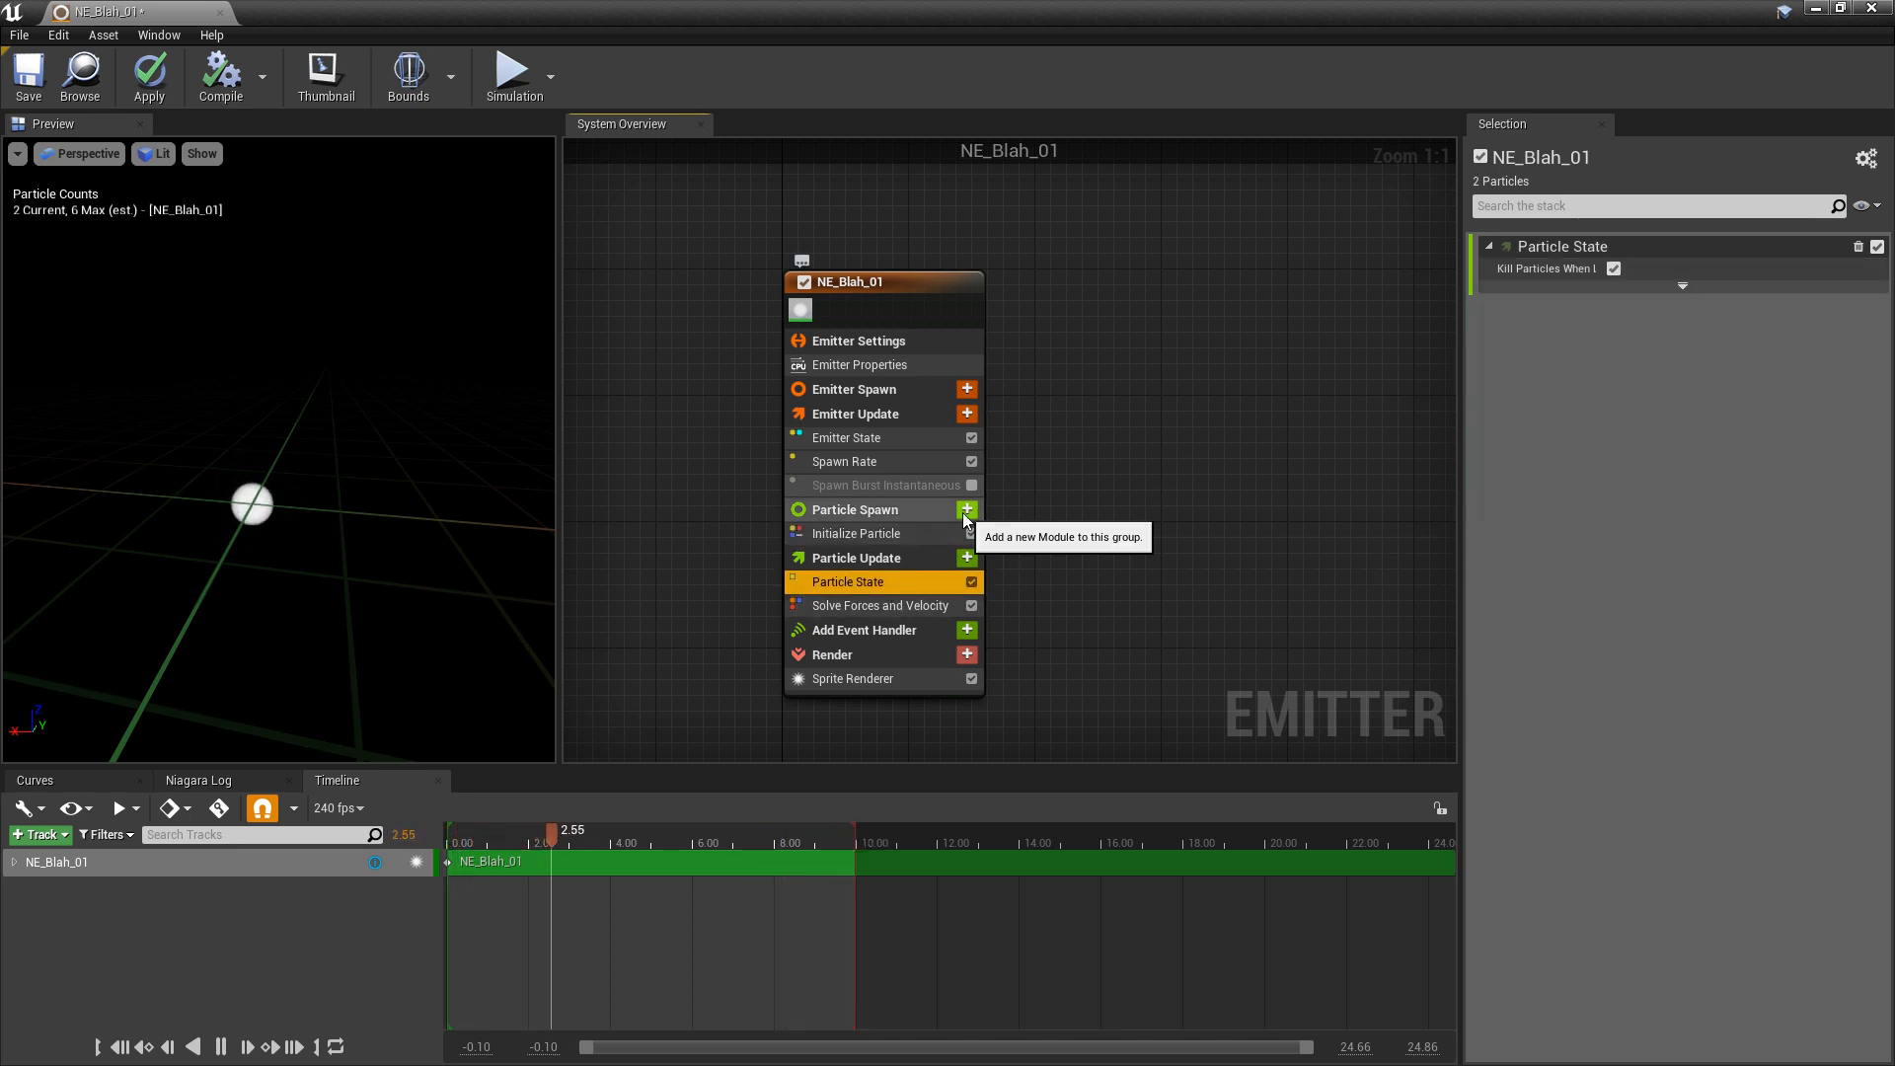
- Add an Add Velocity module to Particle Spawn and set its X velocity to 1
left_click(966, 509)
type("vel")
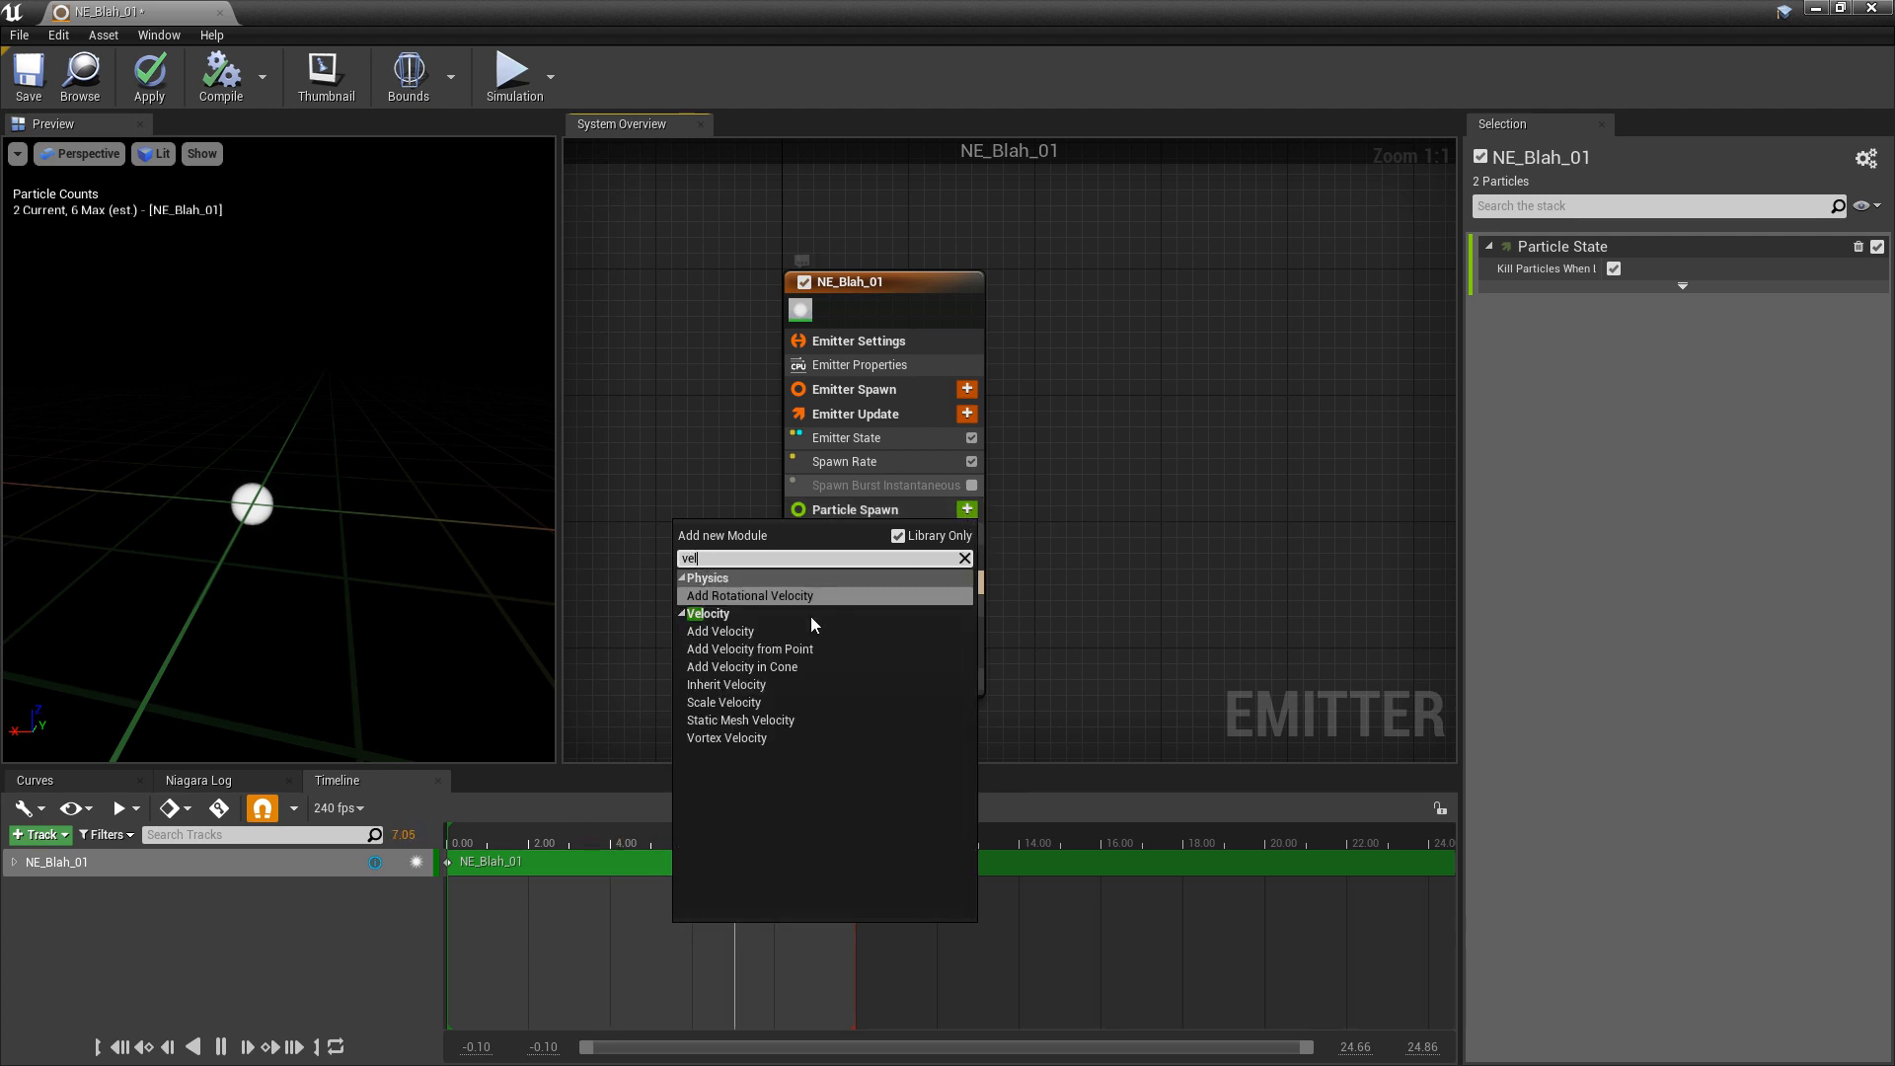
left_click(782, 632)
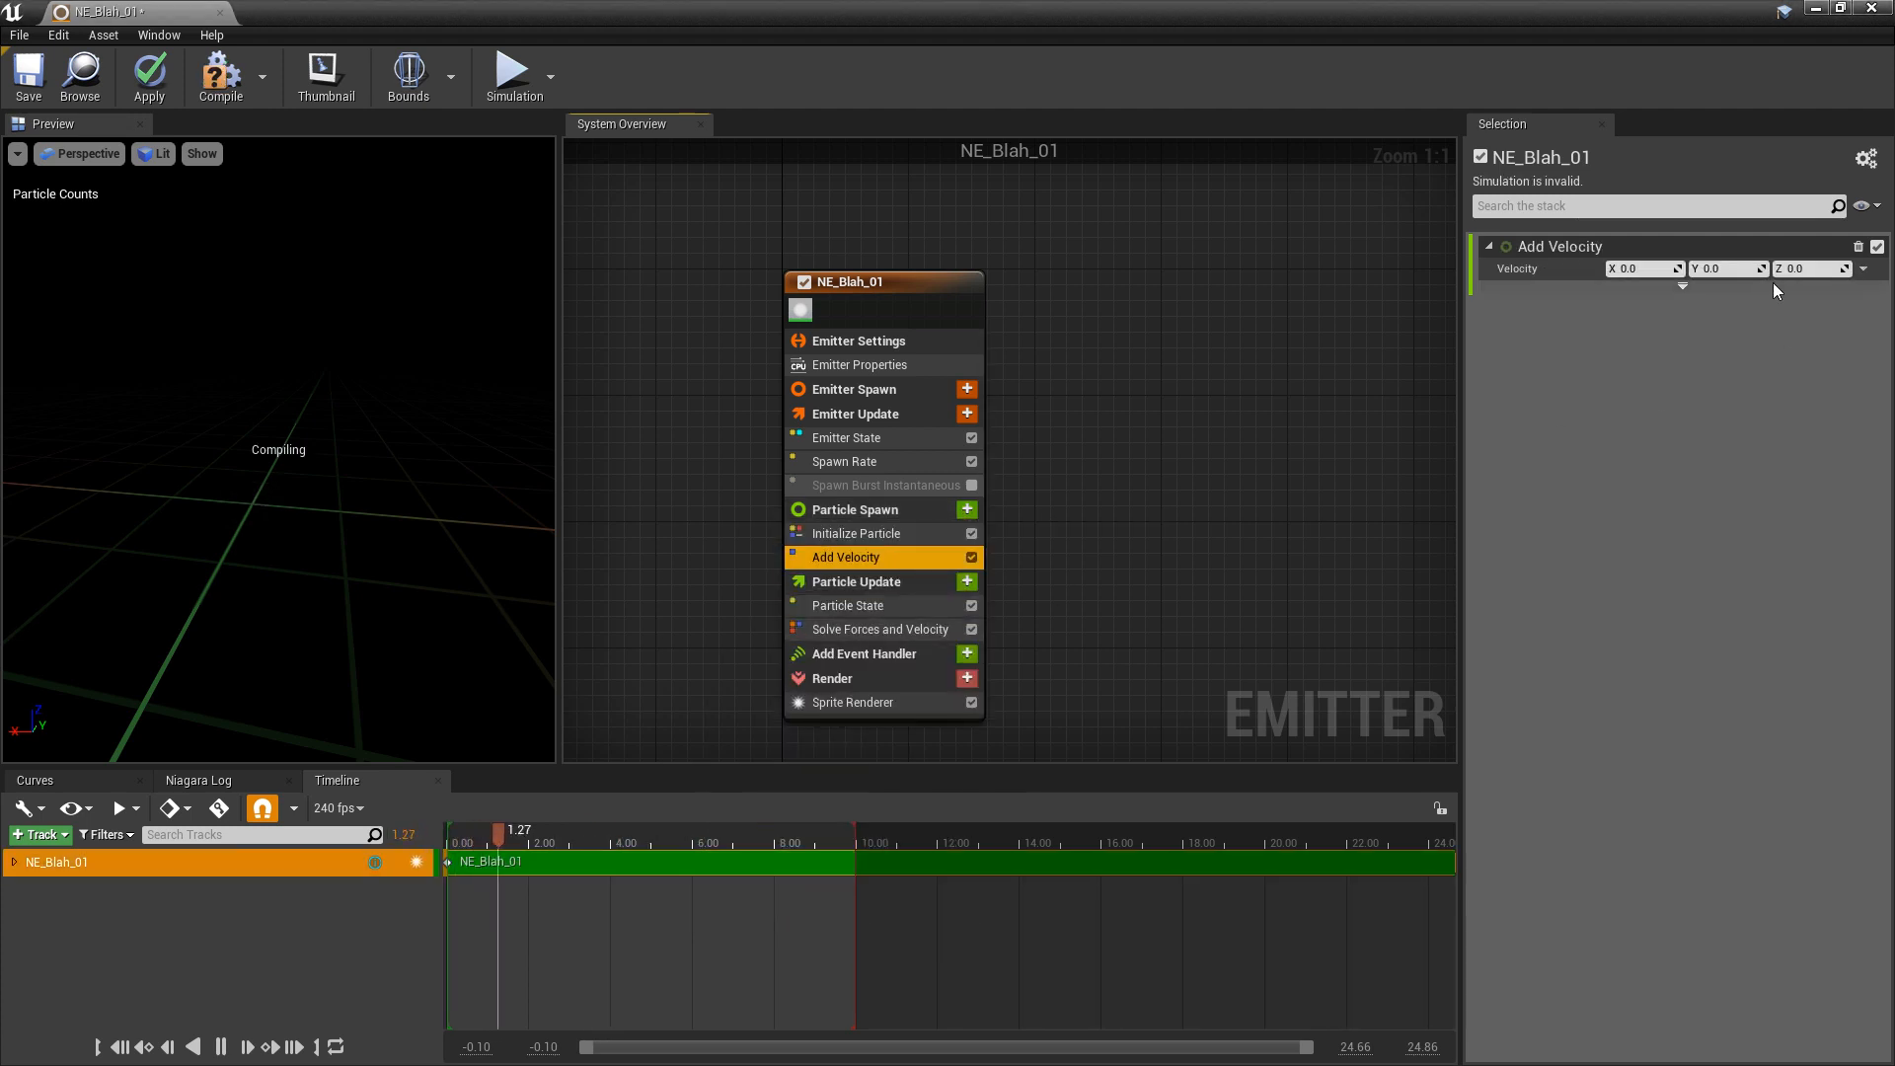
left_click(1650, 270)
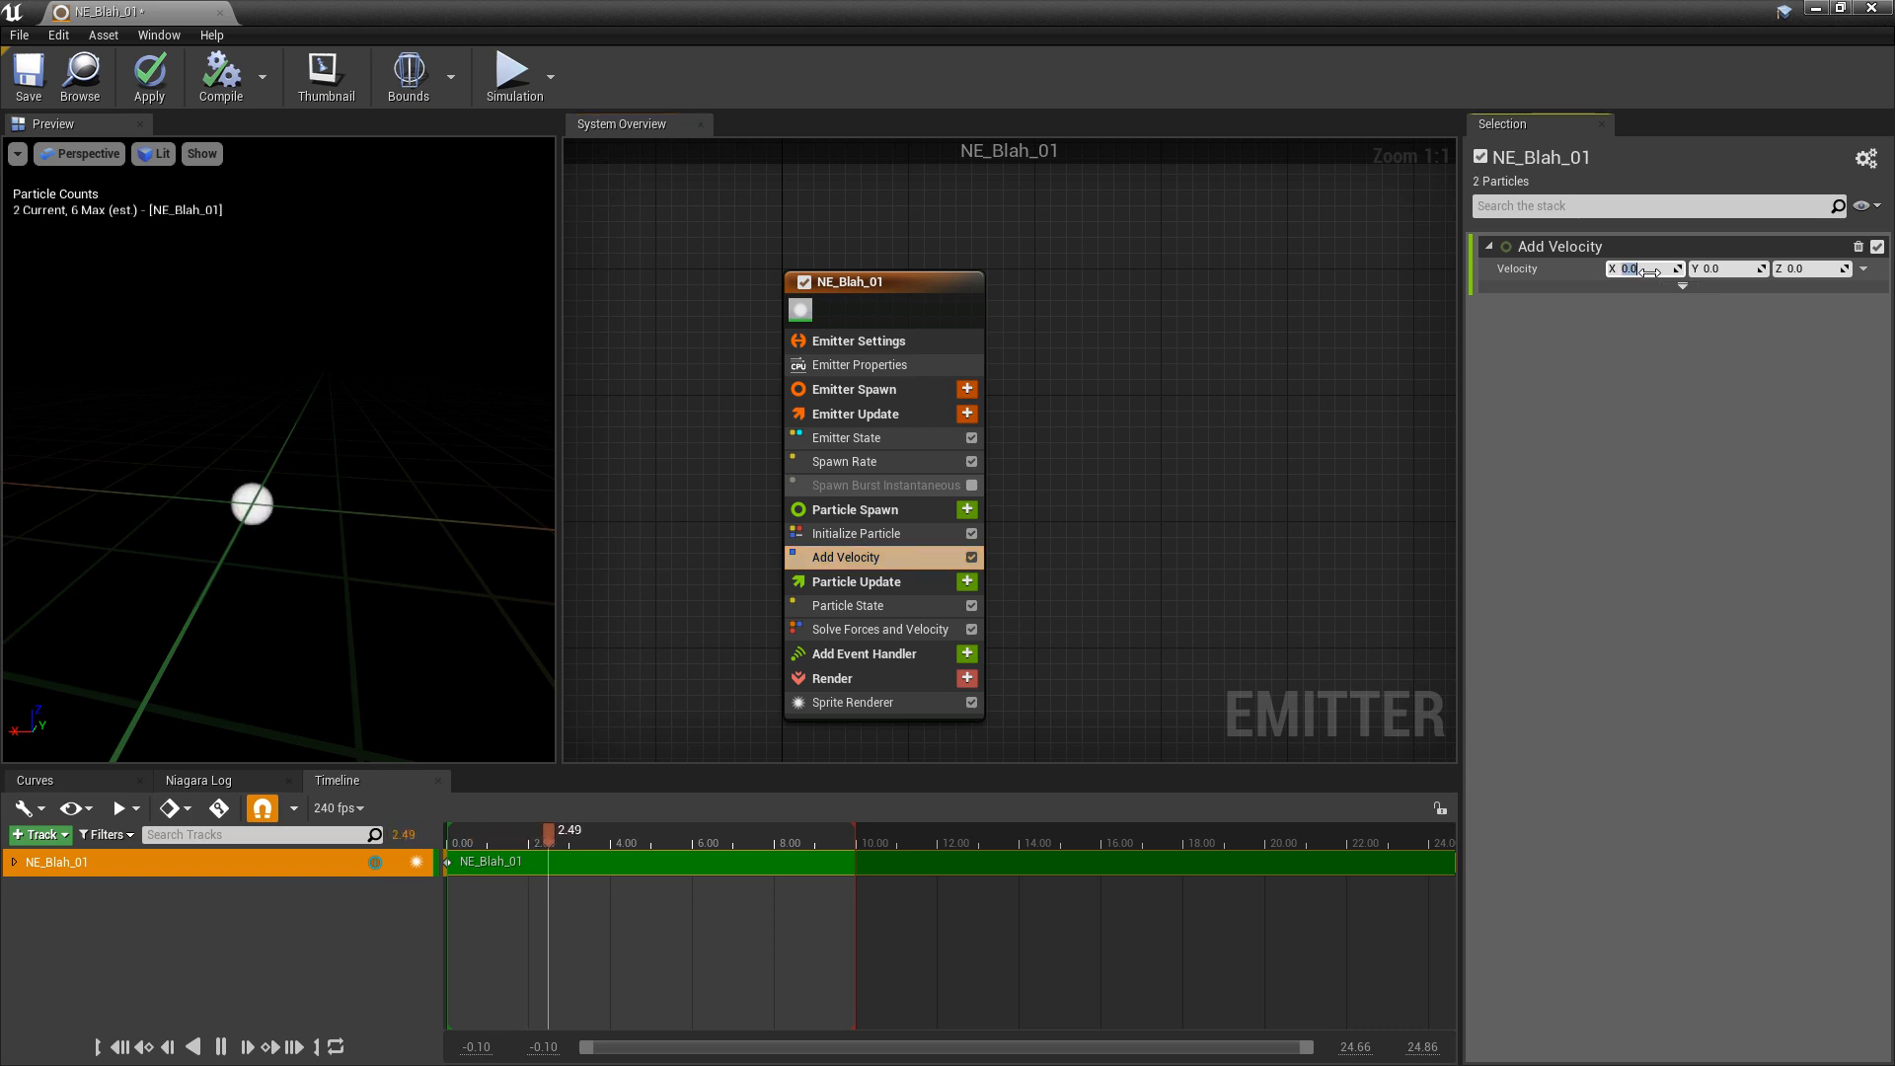
type("1")
key("Return")
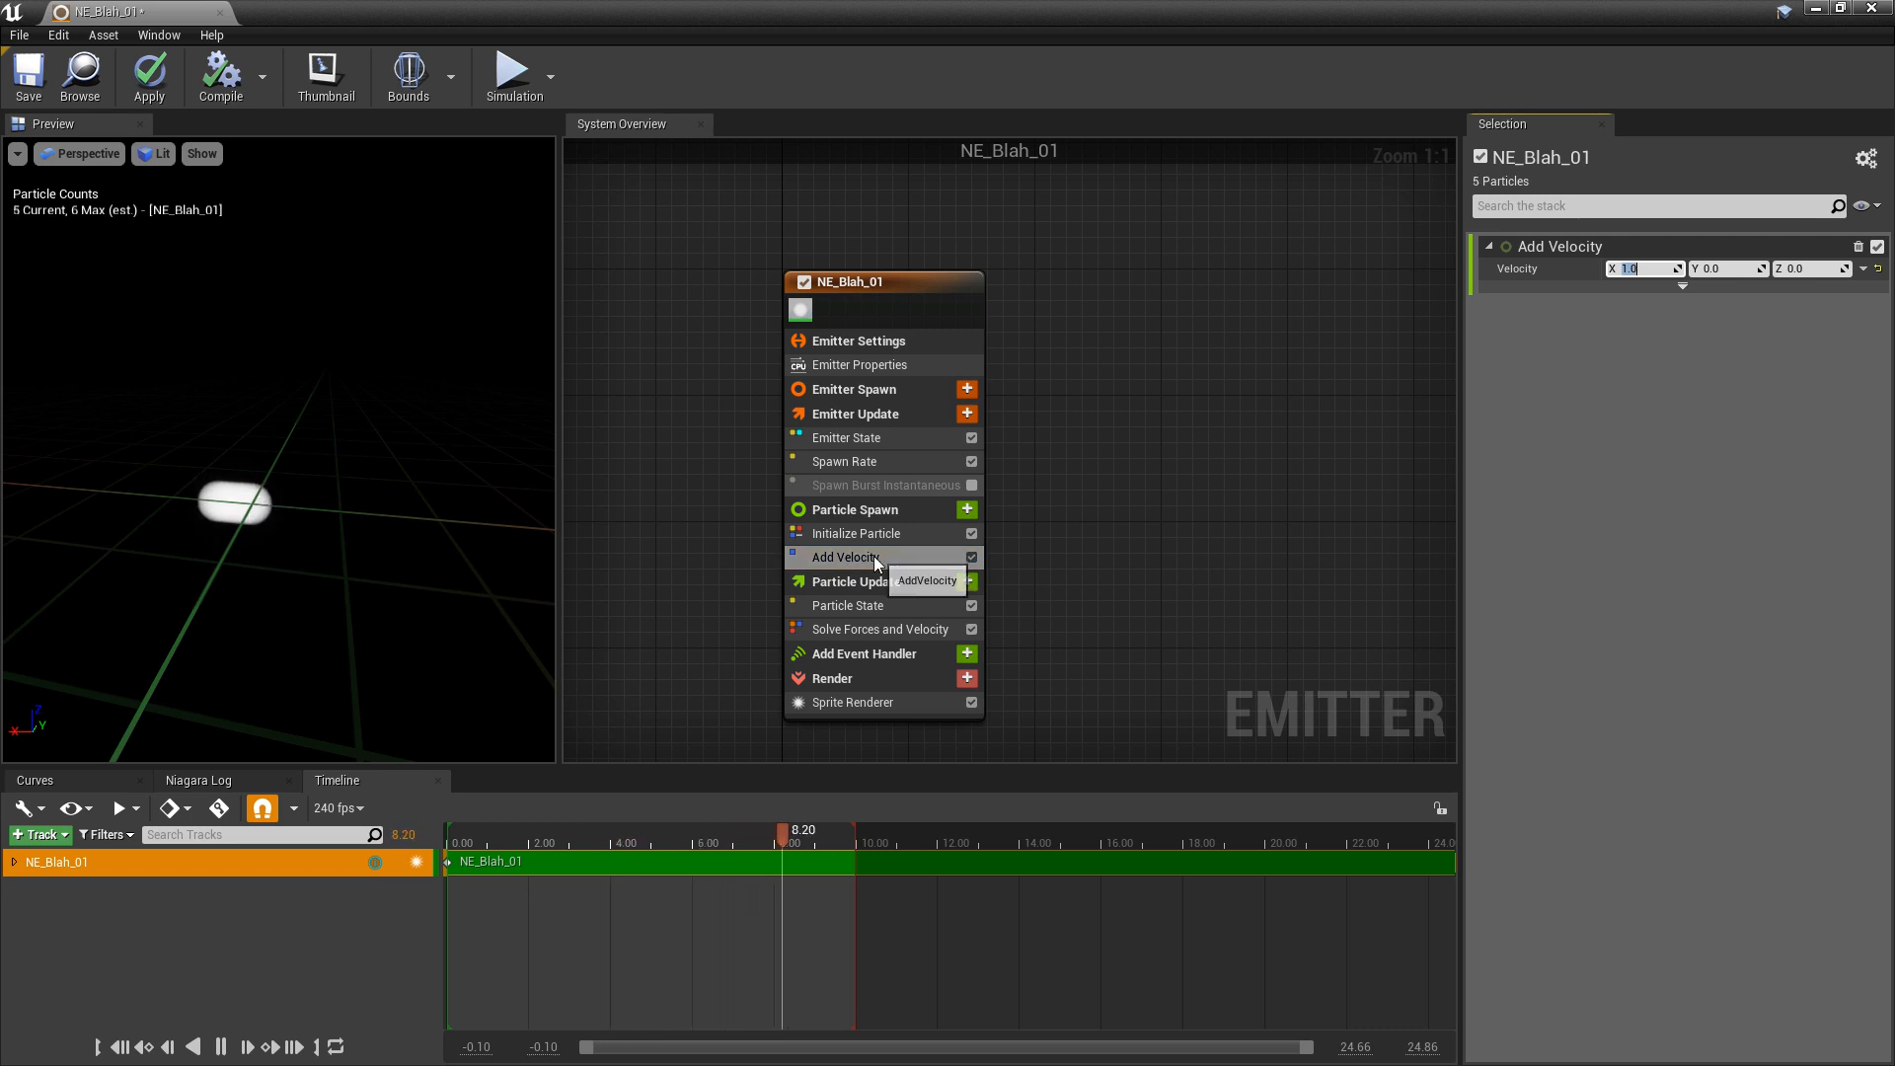
- Add a second Add Velocity module to Particle Update and move it above Solve Forces and Velocity
left_click(967, 582)
type("add")
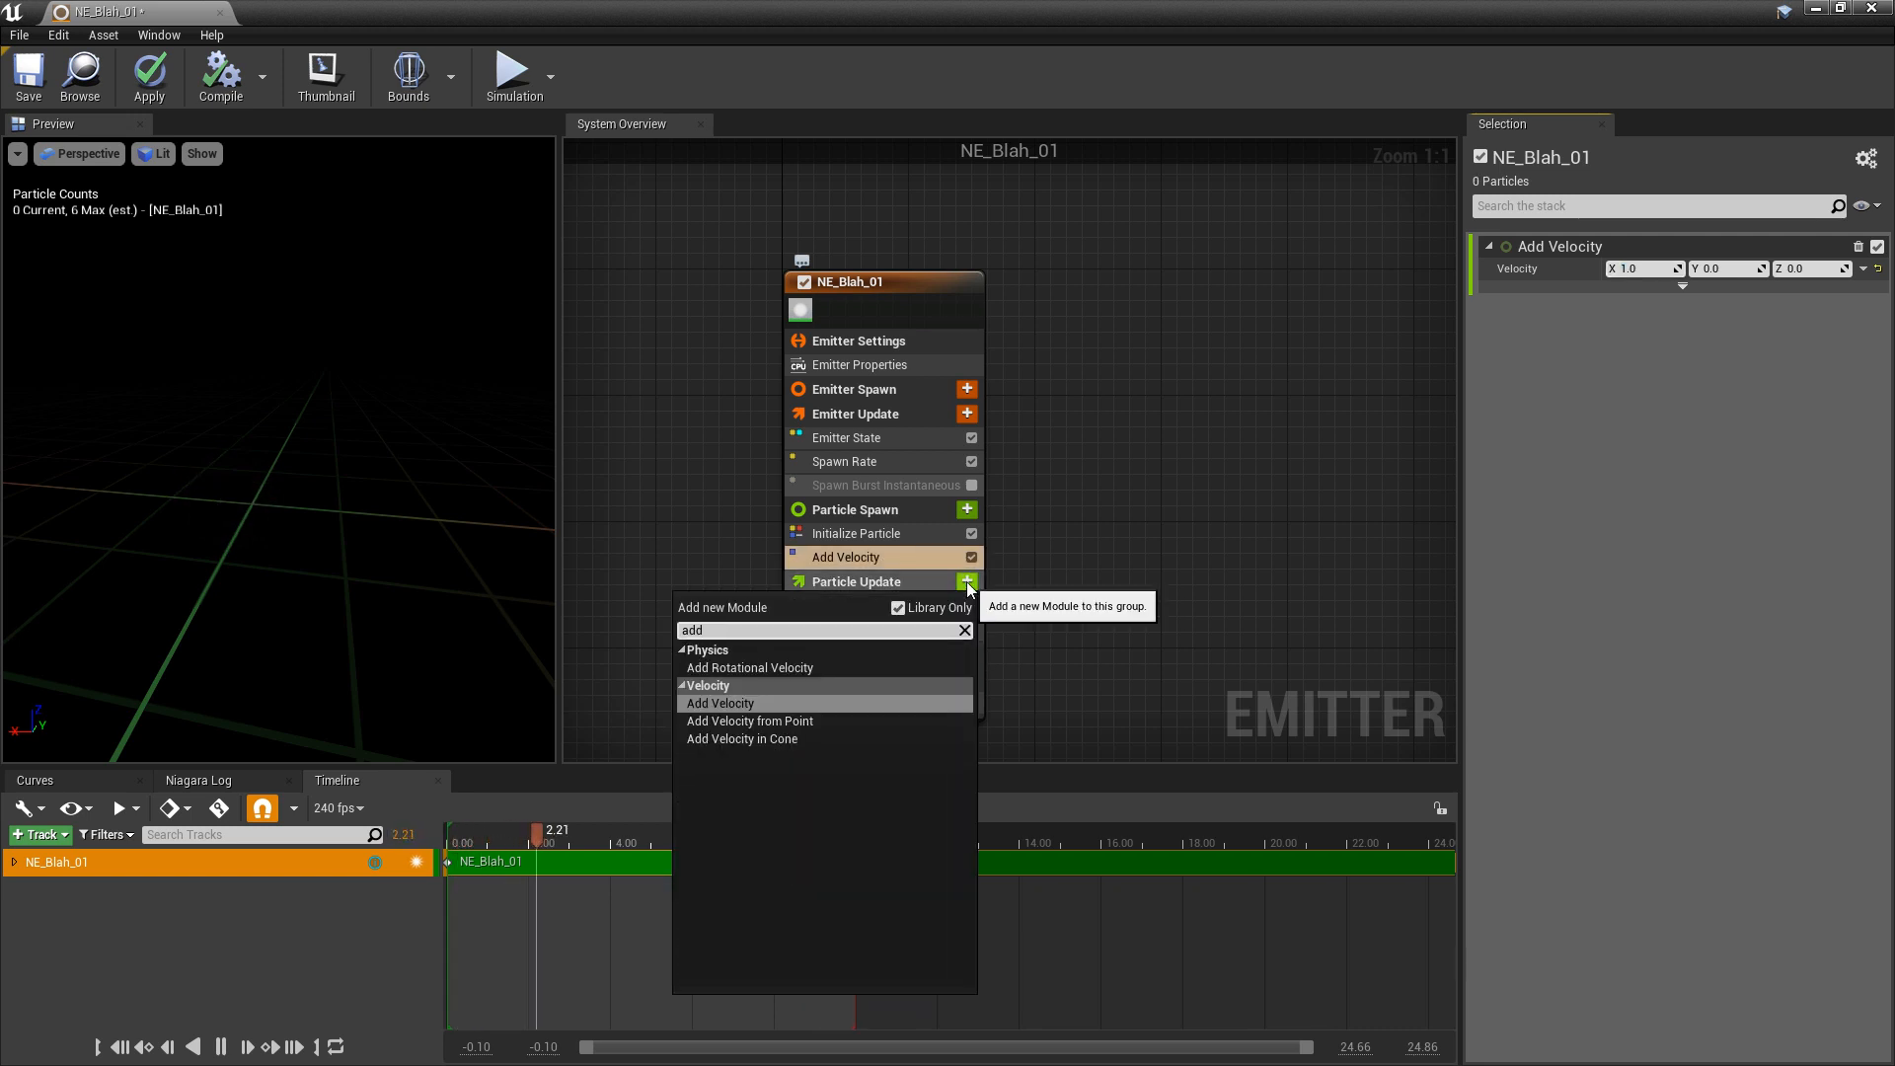
left_click(767, 702)
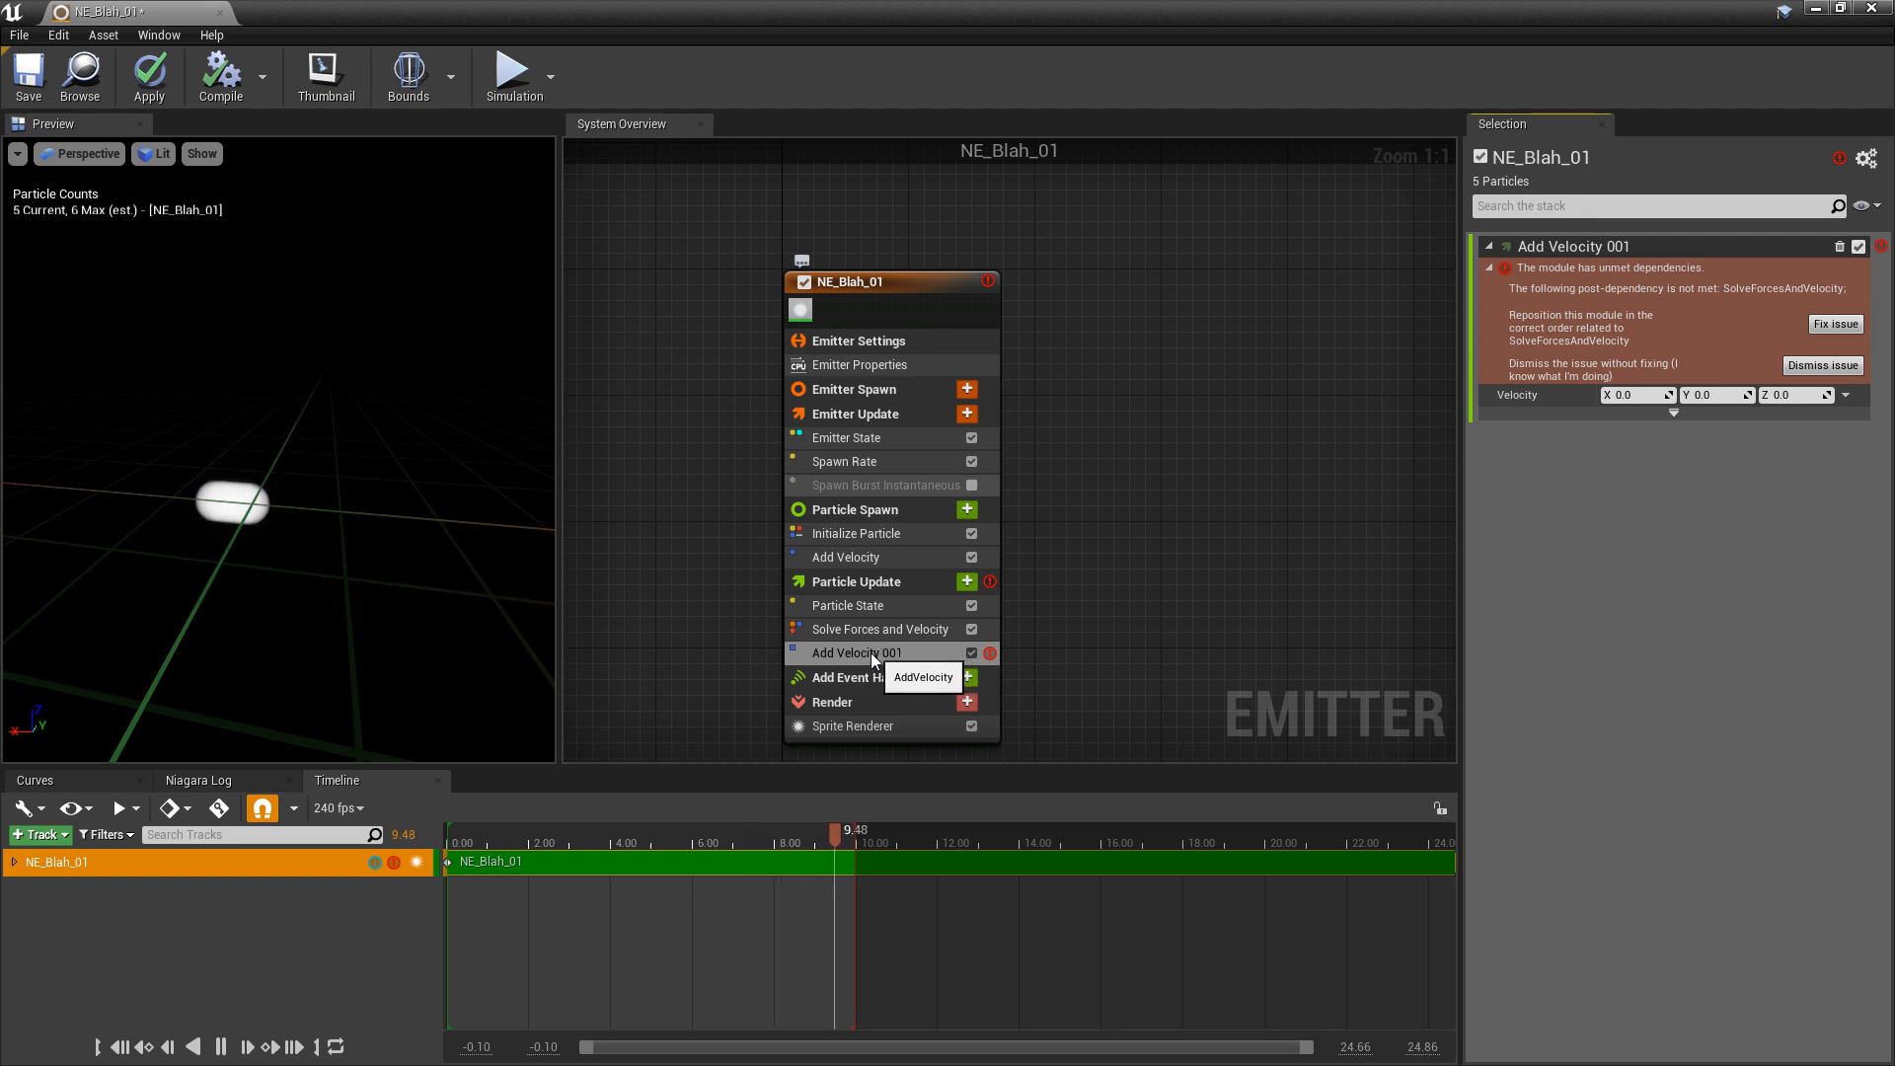
left_click_drag(872, 653, 878, 625)
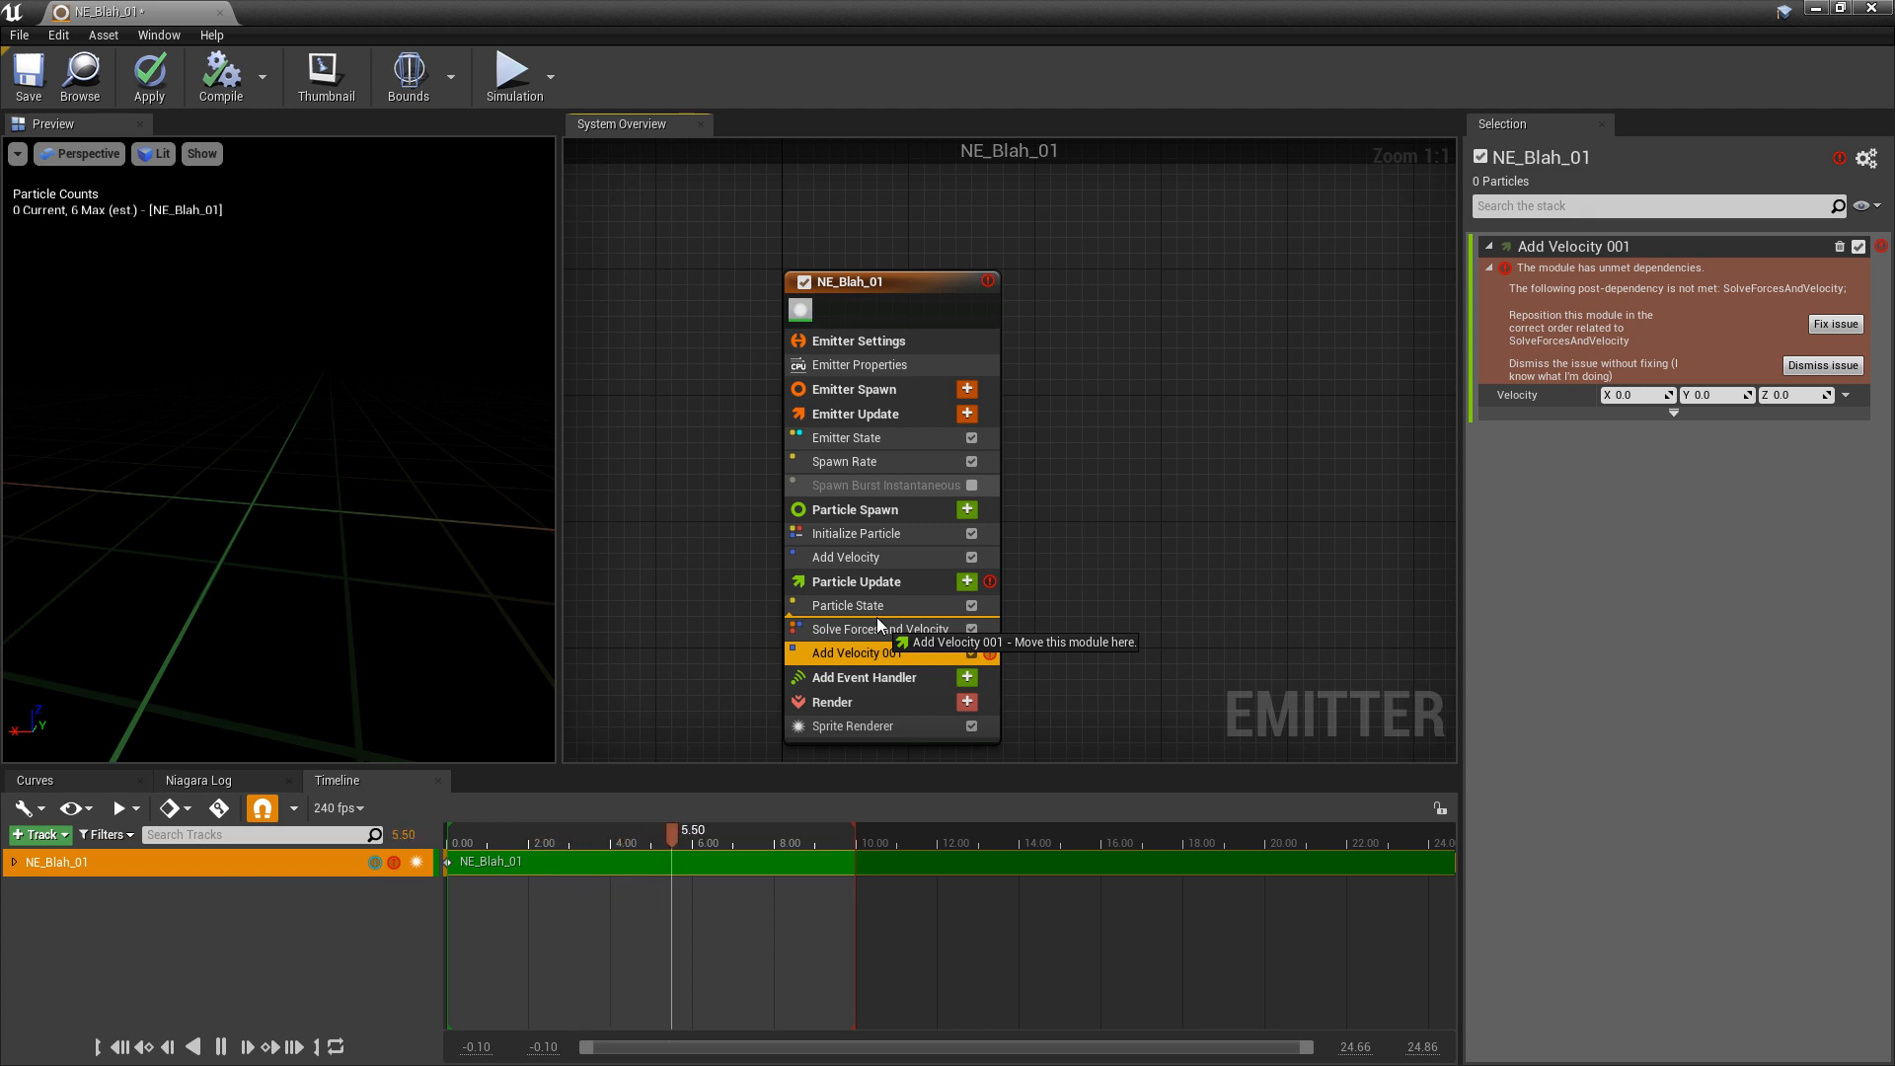
left_click_drag(878, 625, 878, 627)
- Set the X velocity of the Particle Update Add Velocity module to 10, and reduce it to 5
left_click(1636, 269)
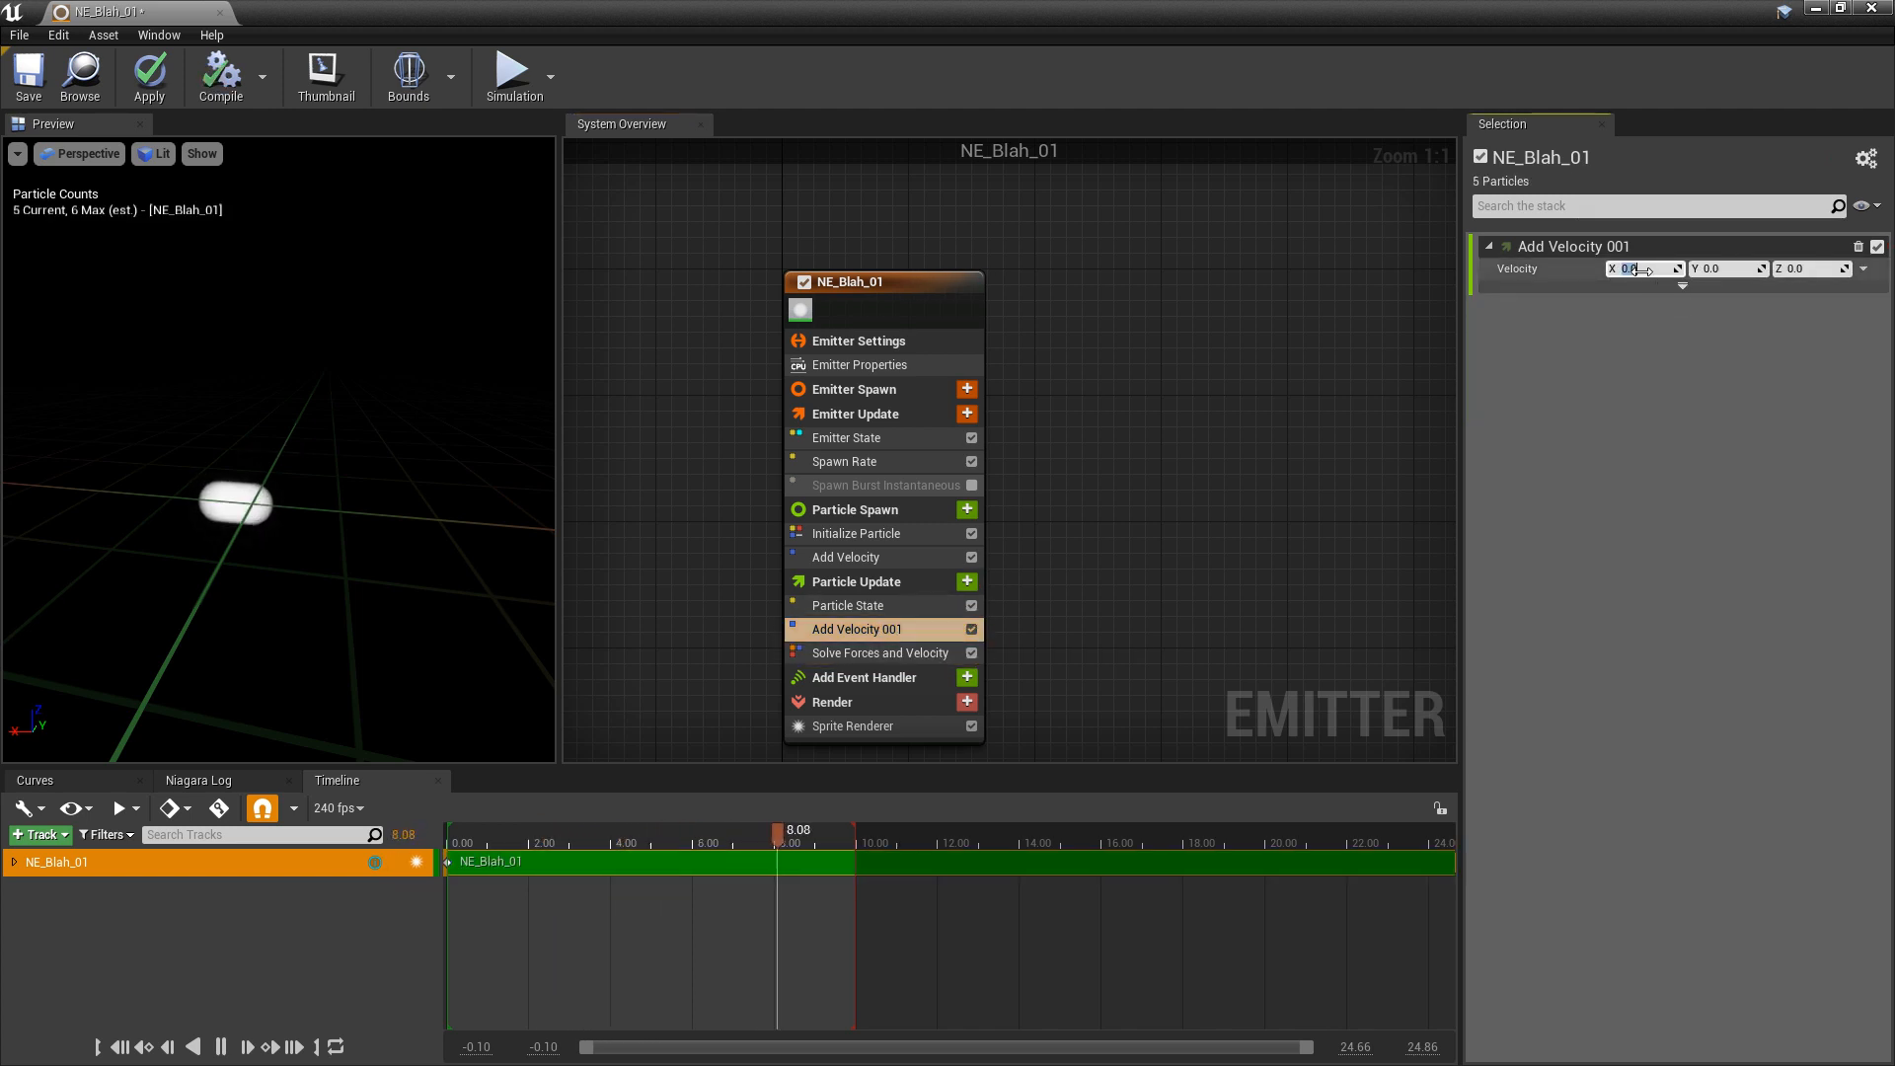
type("10")
key("Return")
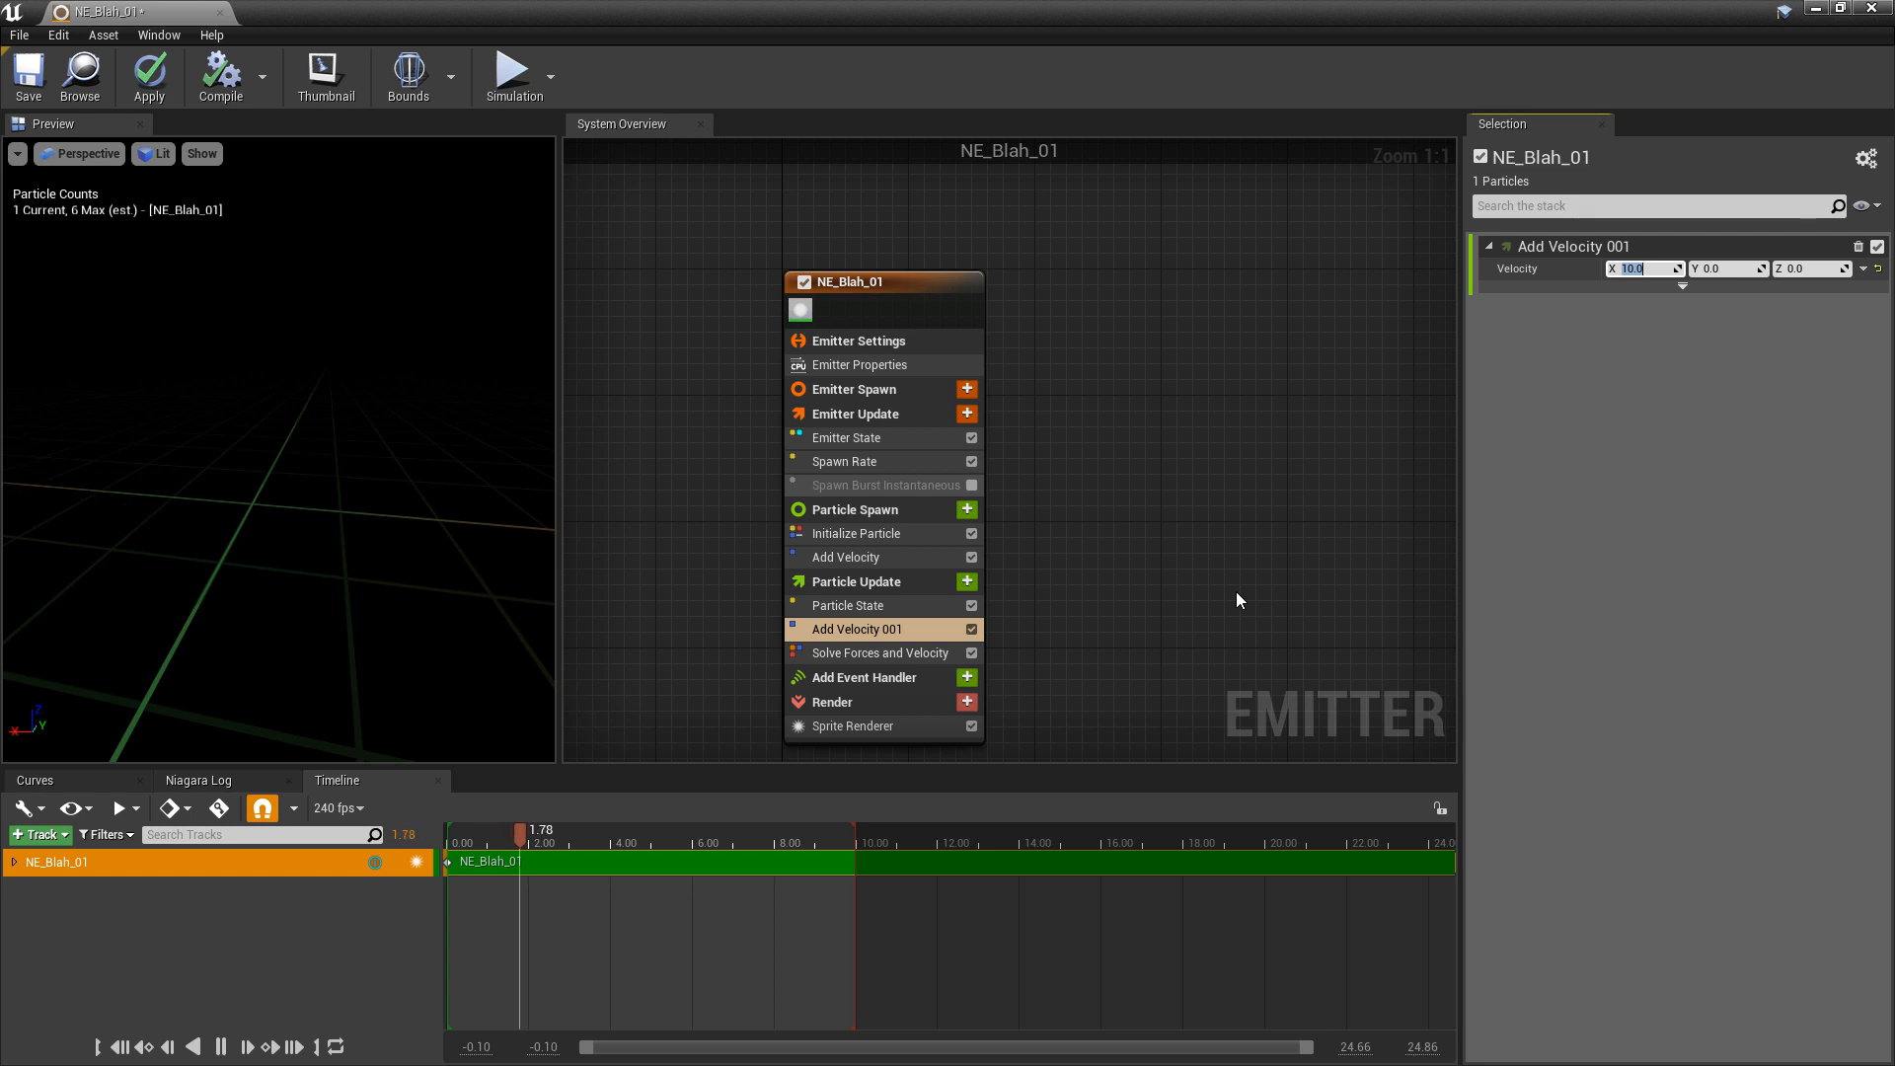
type("5.0")
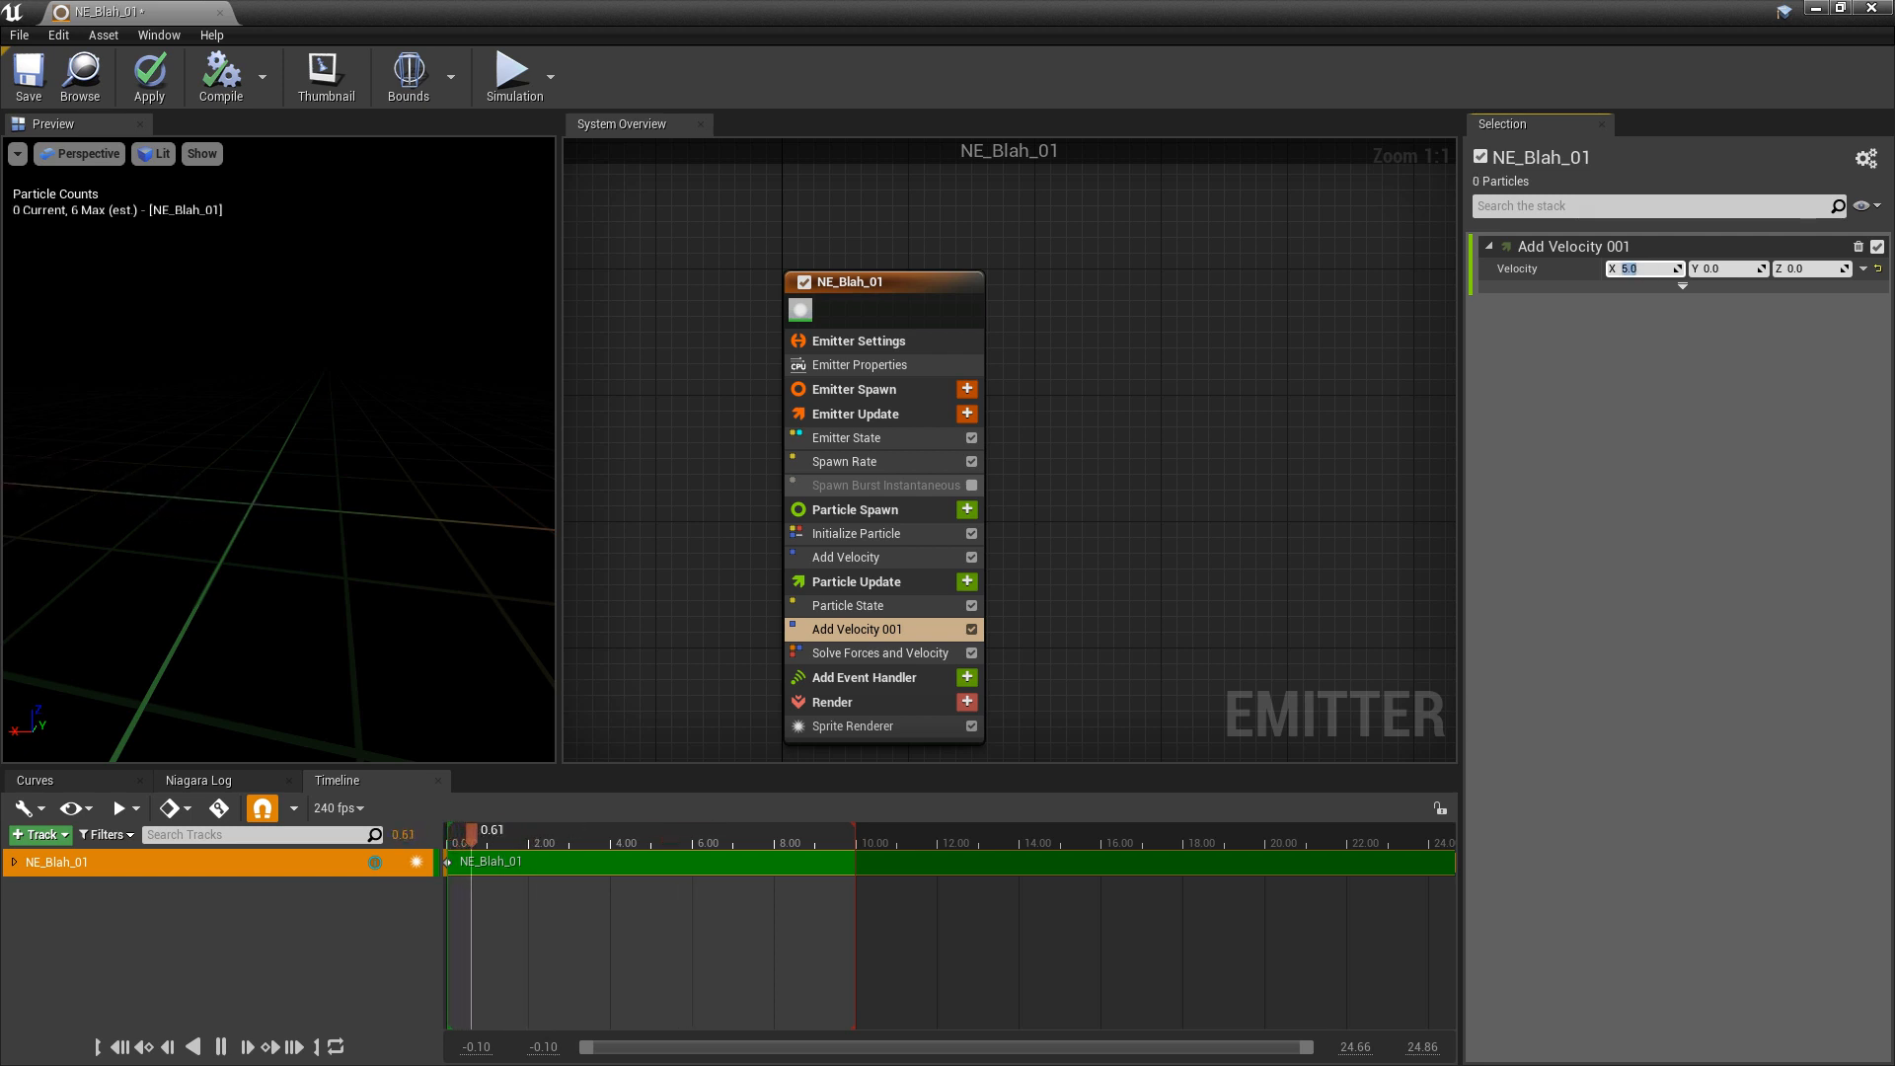
- Set the SpawnRate of the Spawn Rate module in Emitter Update to 50
left_click(843, 461)
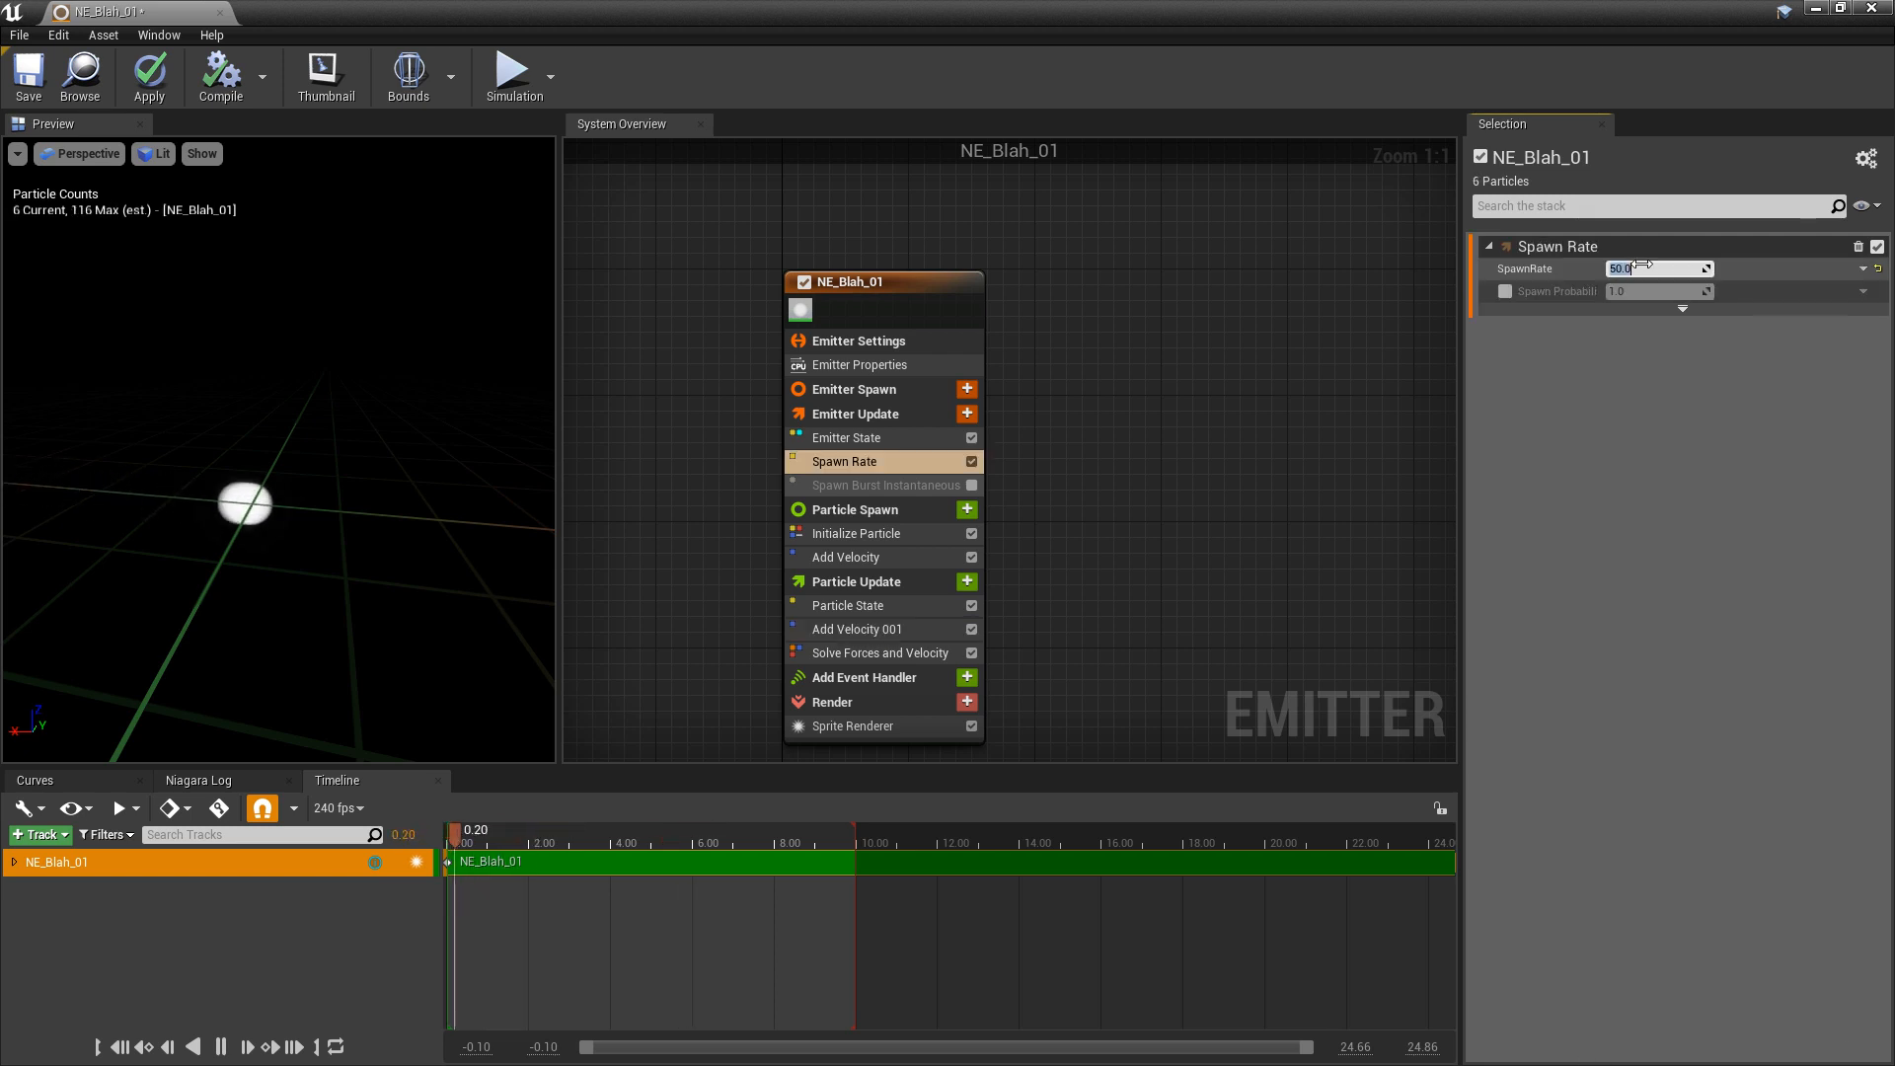
- Set the SpawnRate of the Spawn Rate module to 20, and reduce it to 10
type("20")
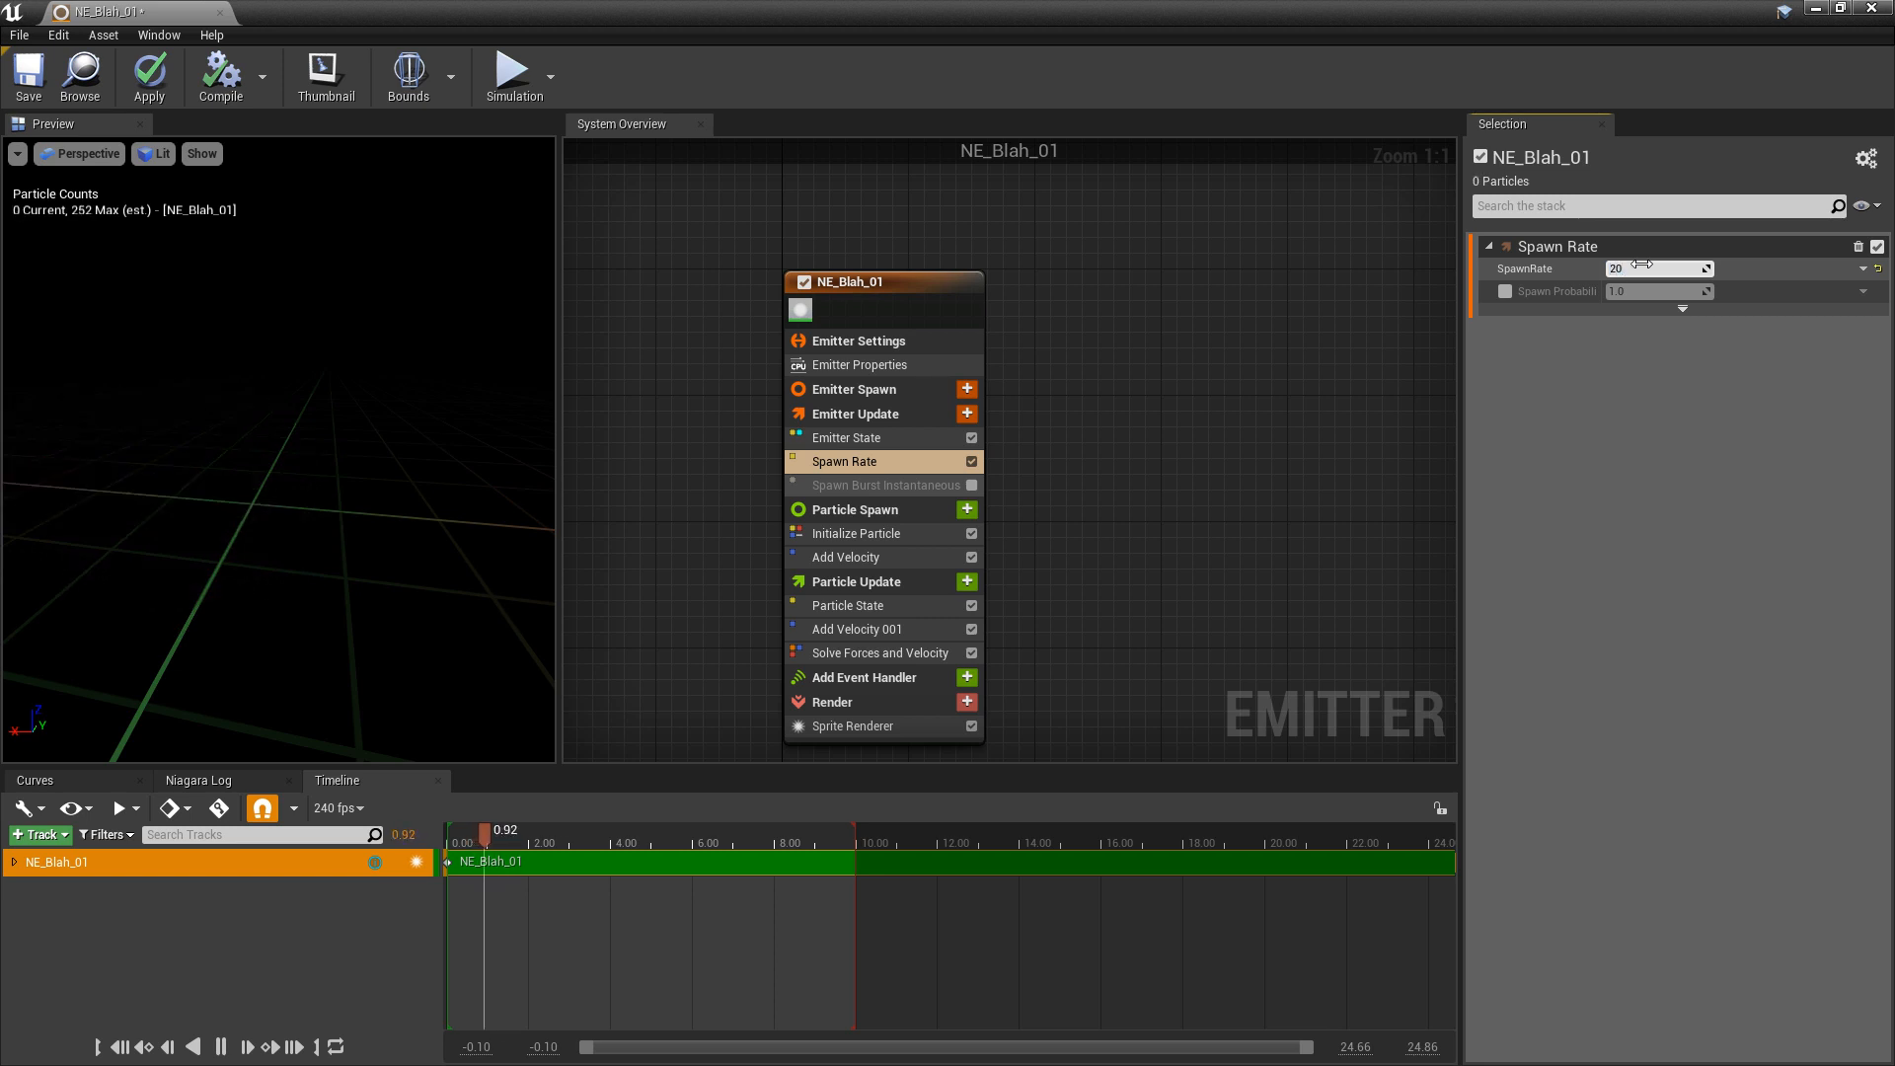
key("Return")
type("0")
key("Return")
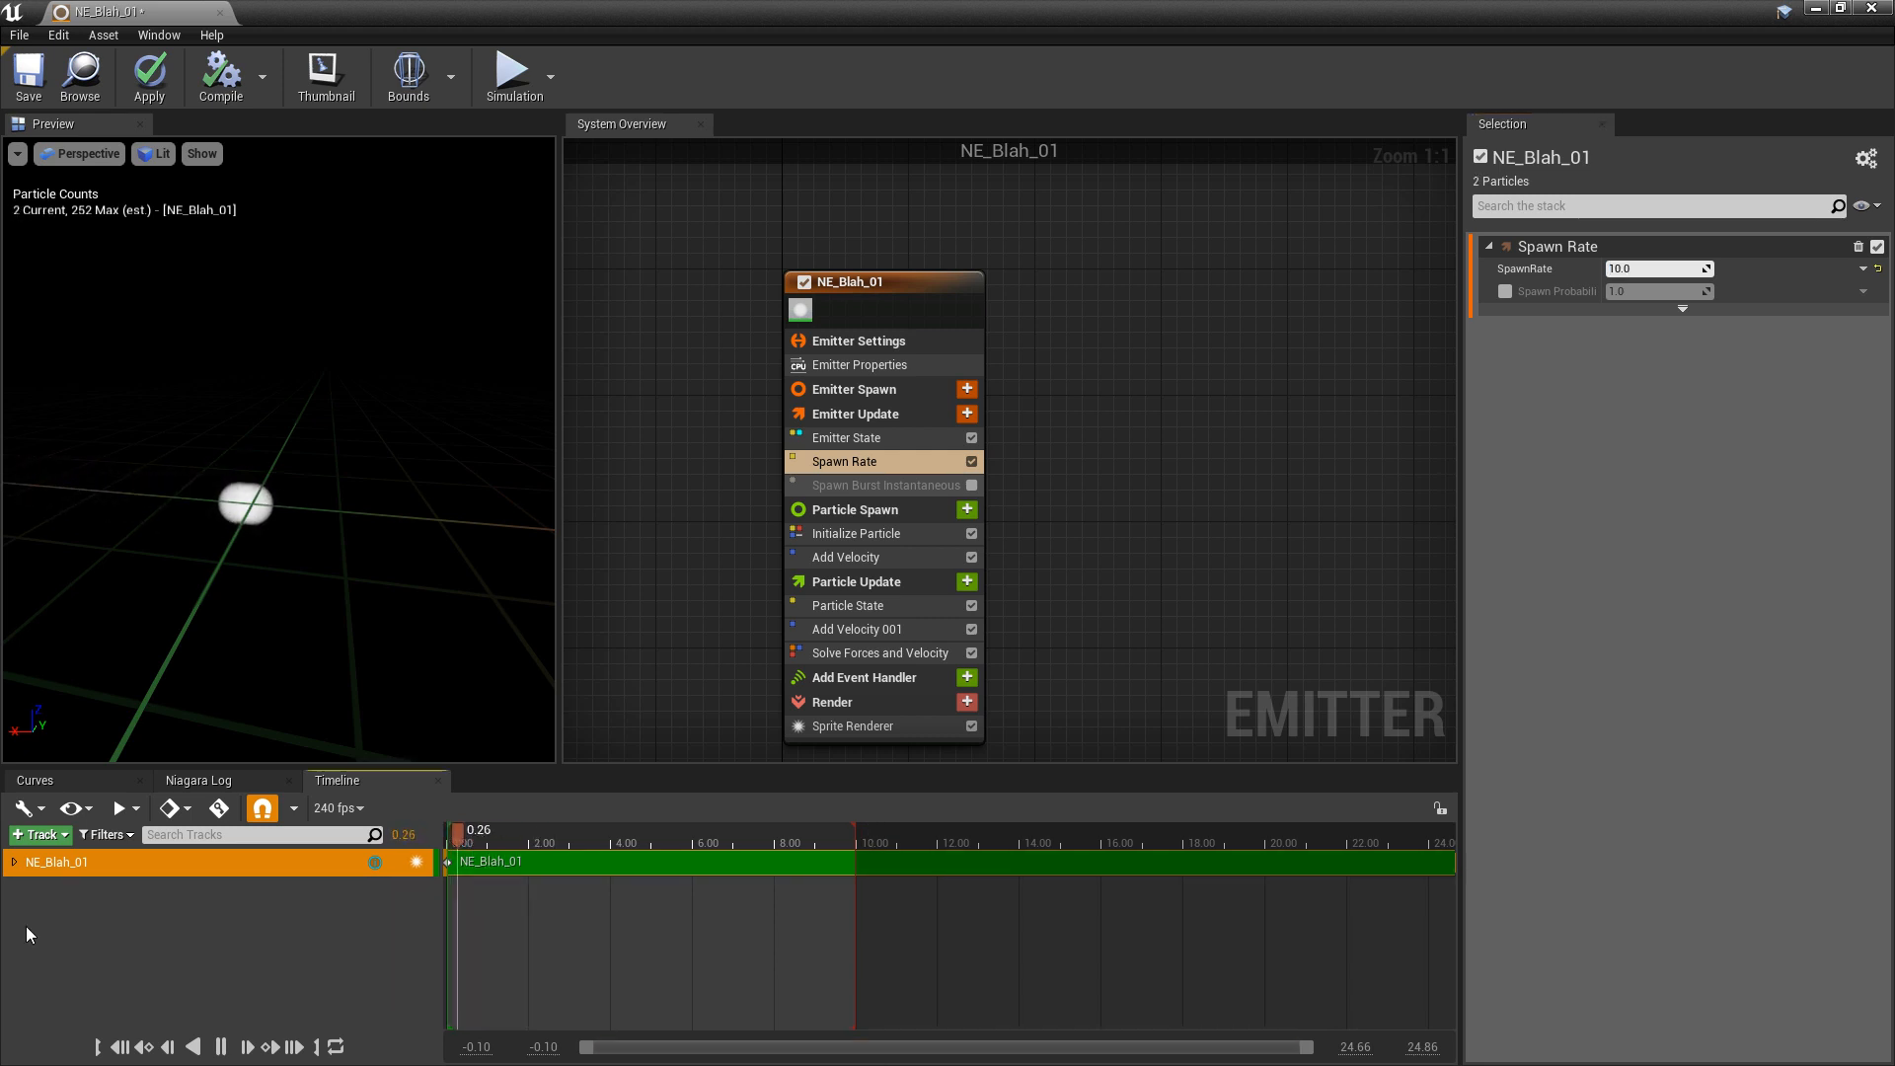
right_click(38, 901)
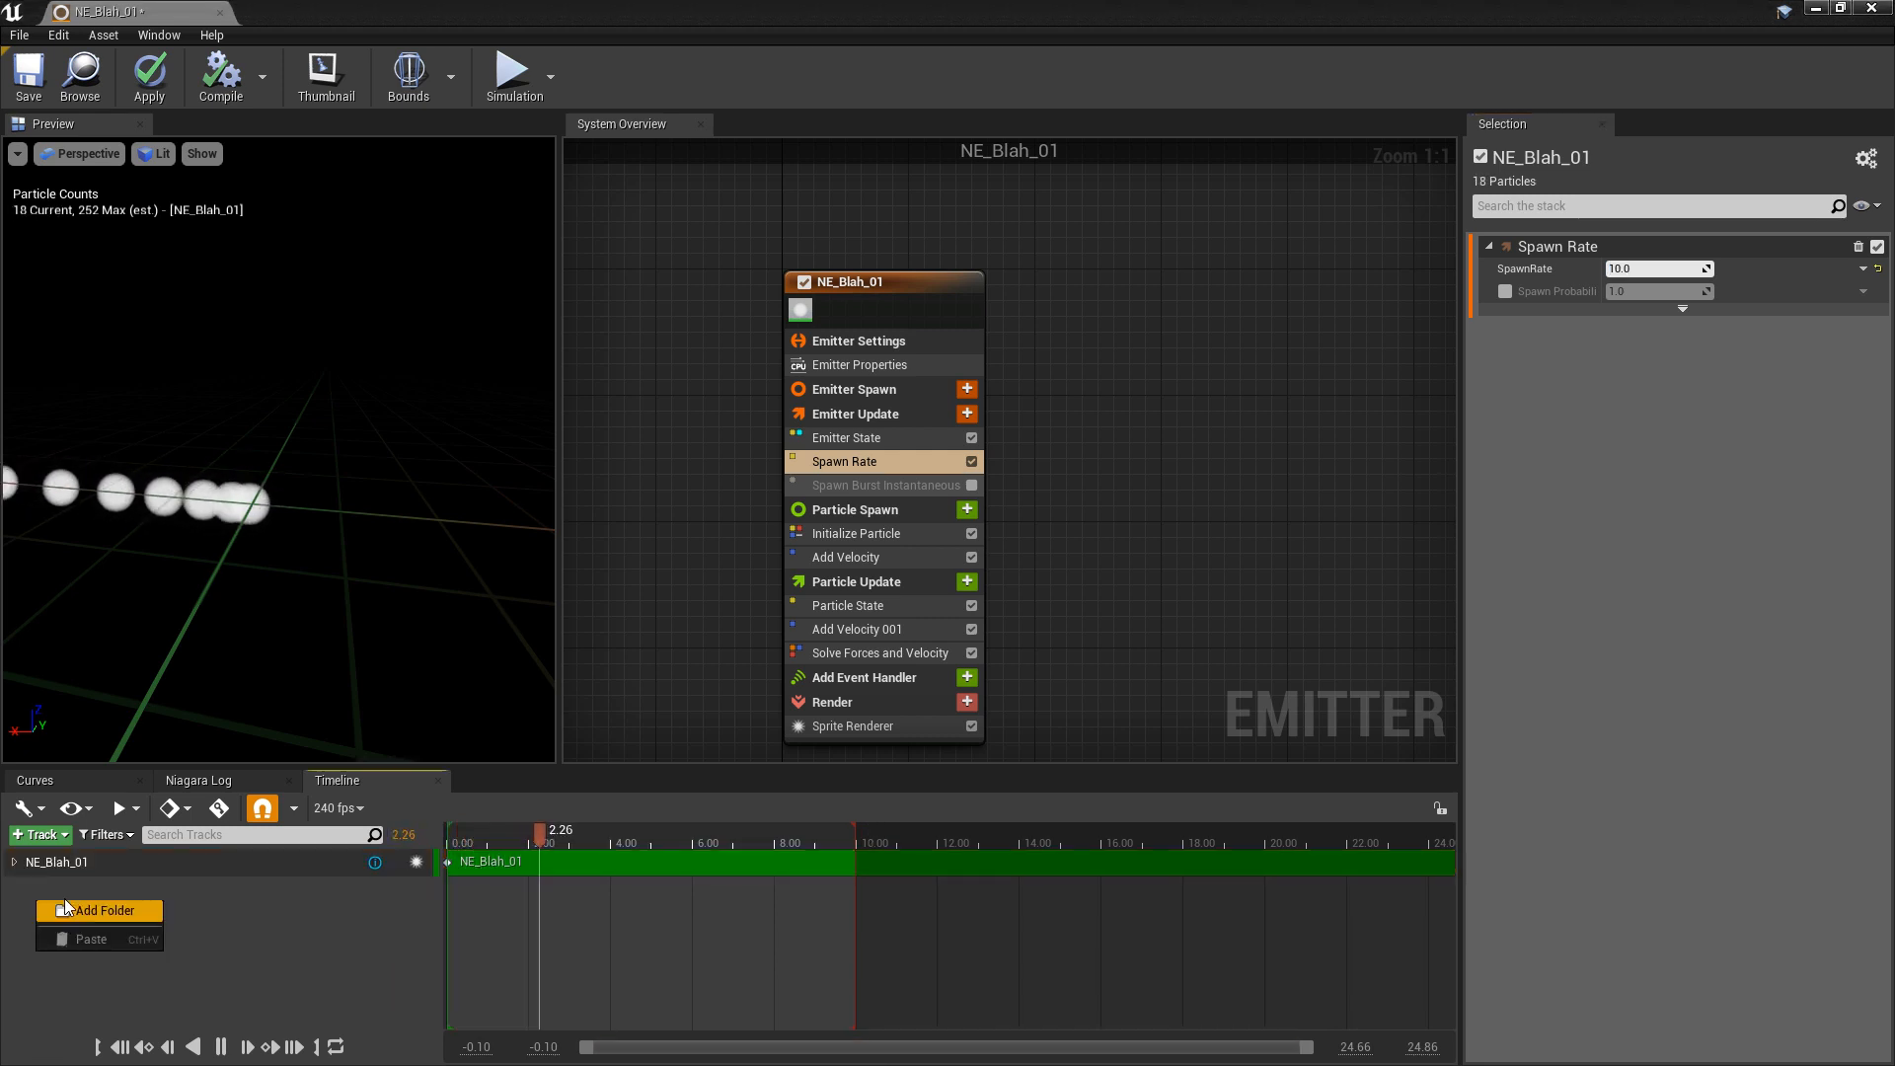
left_click(258, 922)
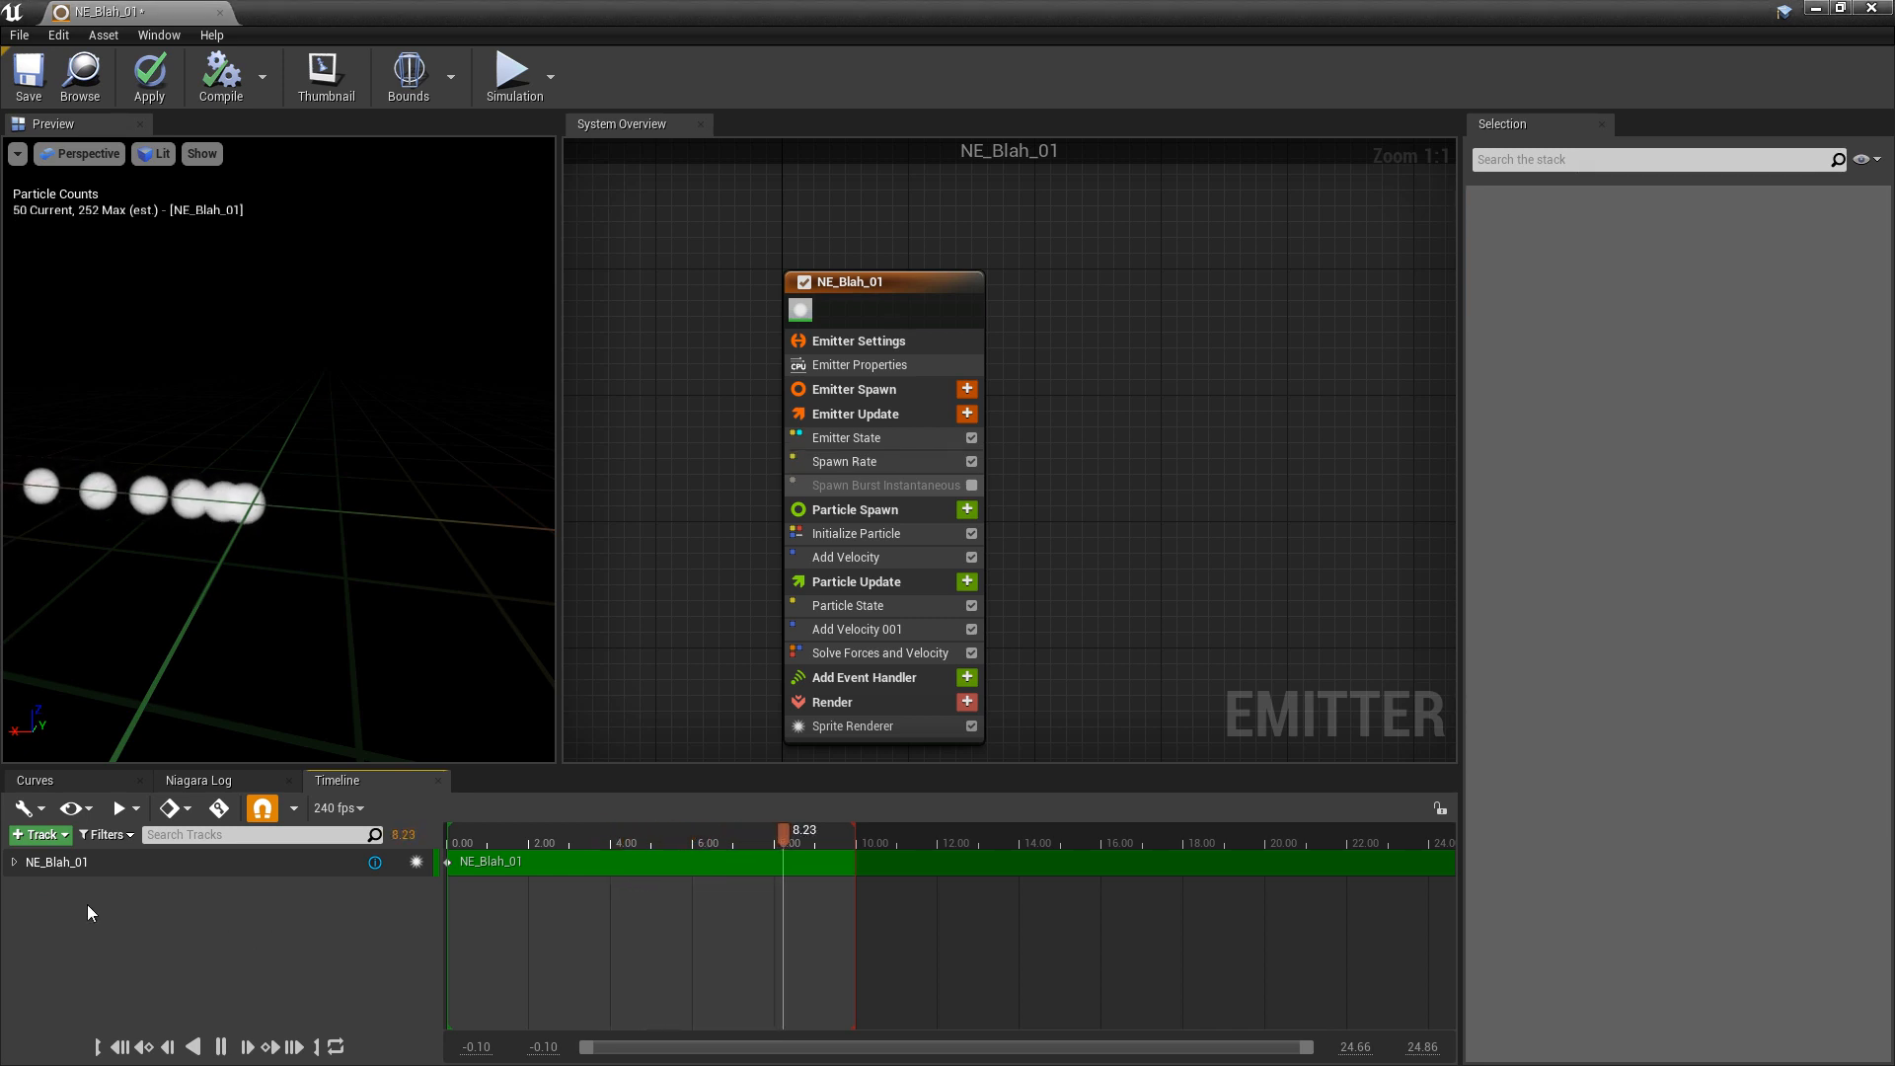
left_click(62, 837)
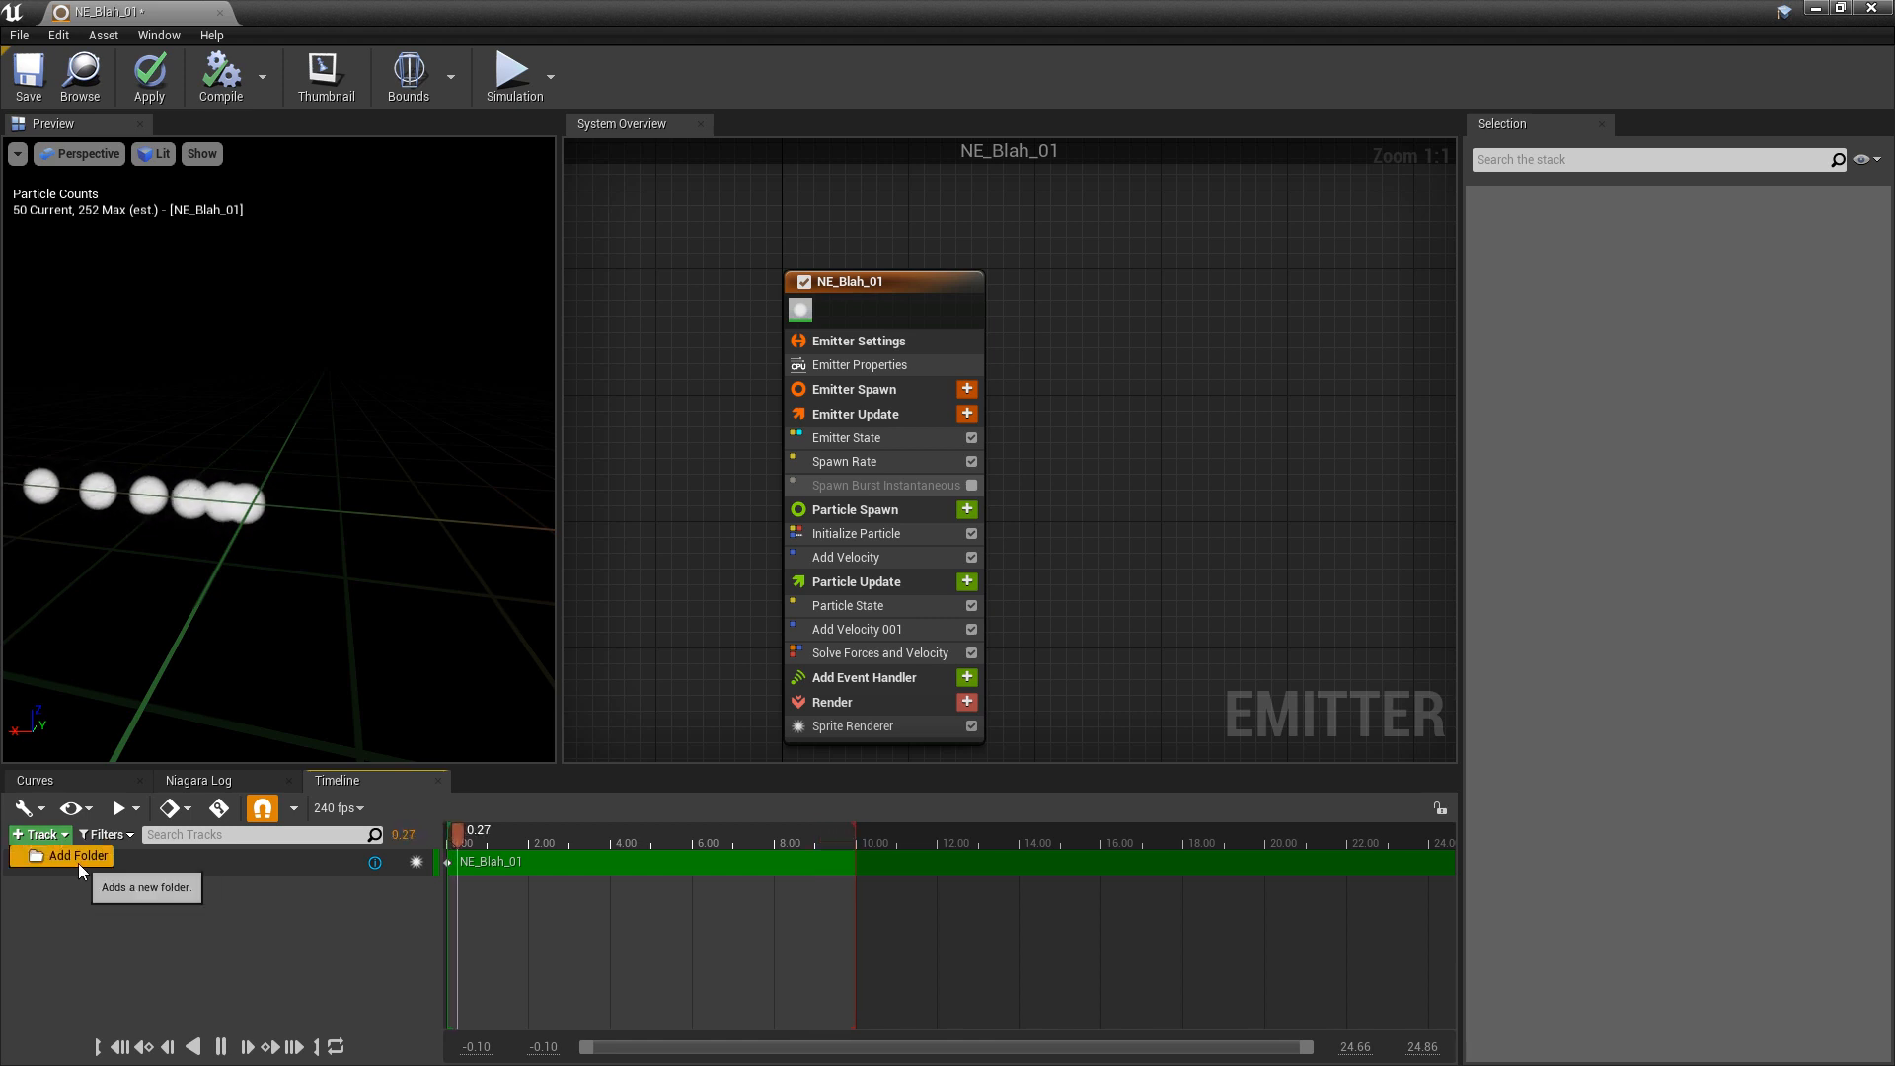
left_click(193, 922)
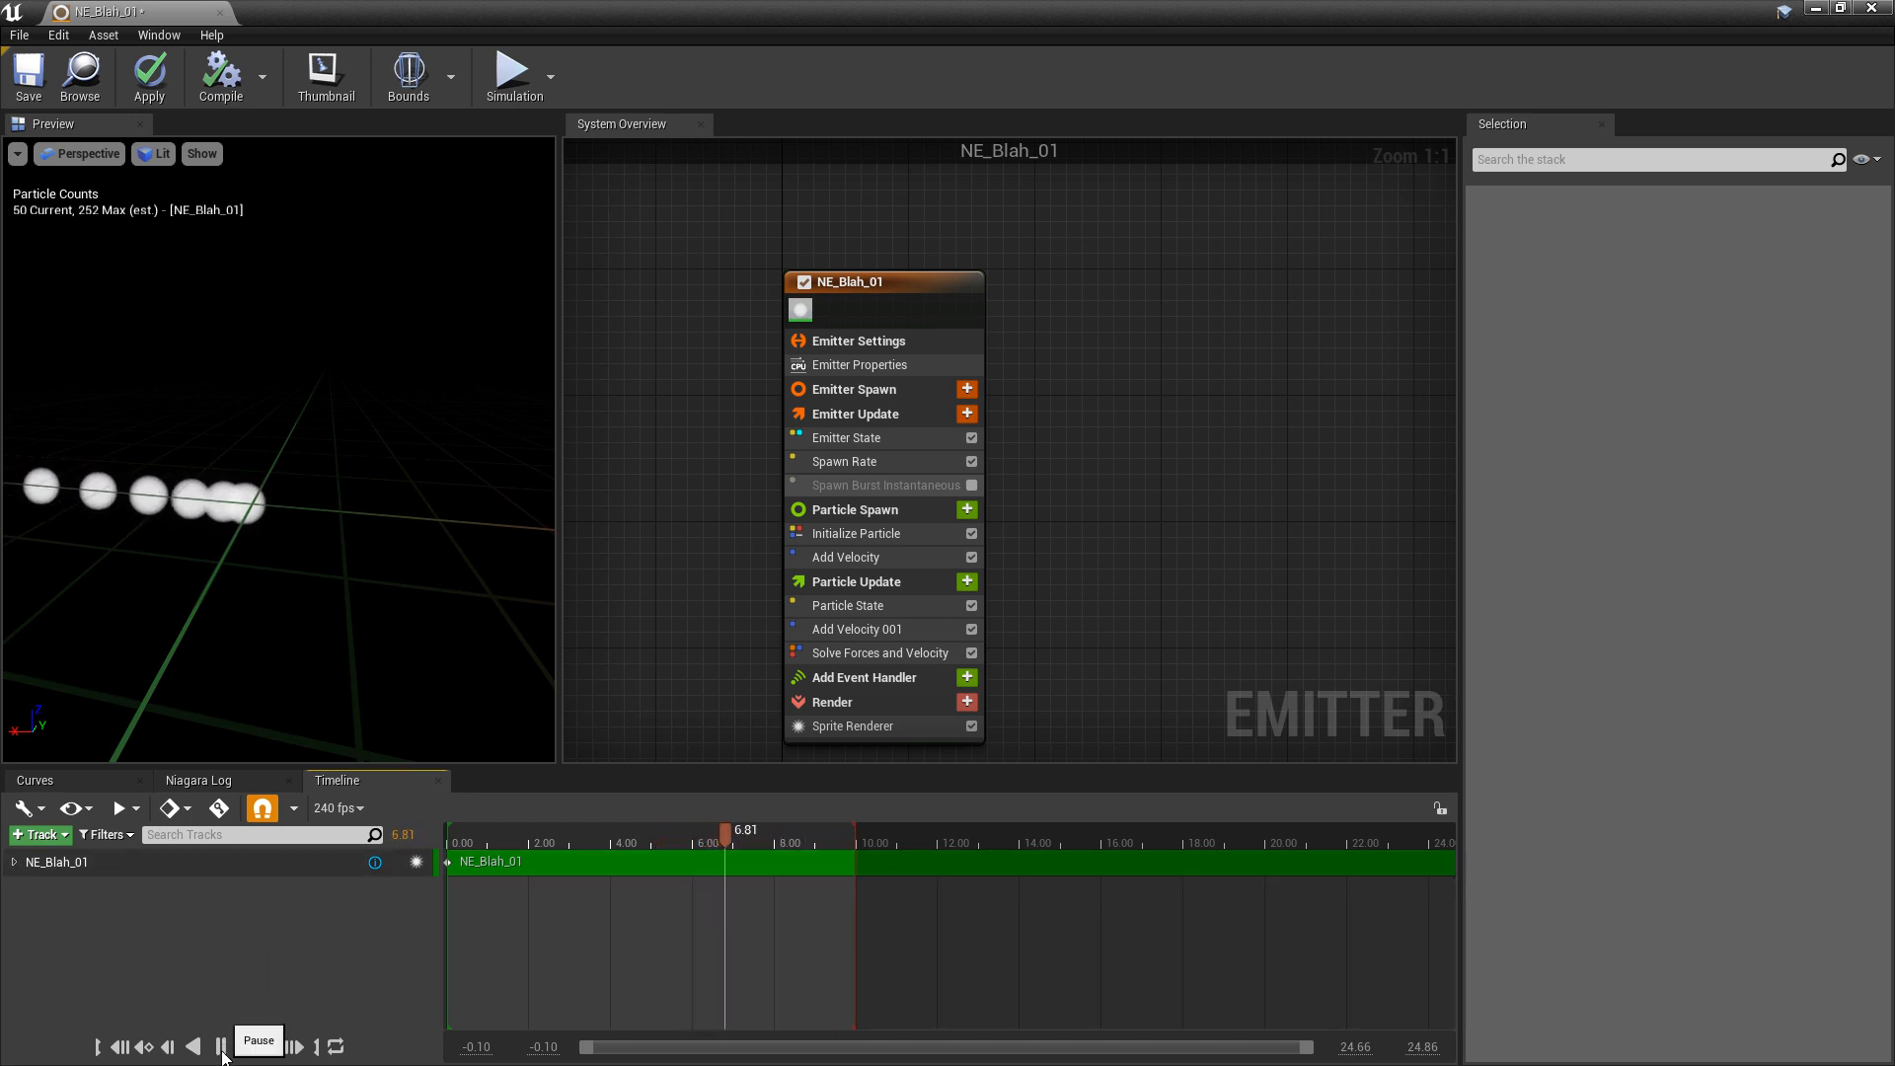
- Test pausing and playing the simulation, leave it paused, and scrub the timeline playhead to about 6 seconds
left_click(222, 1048)
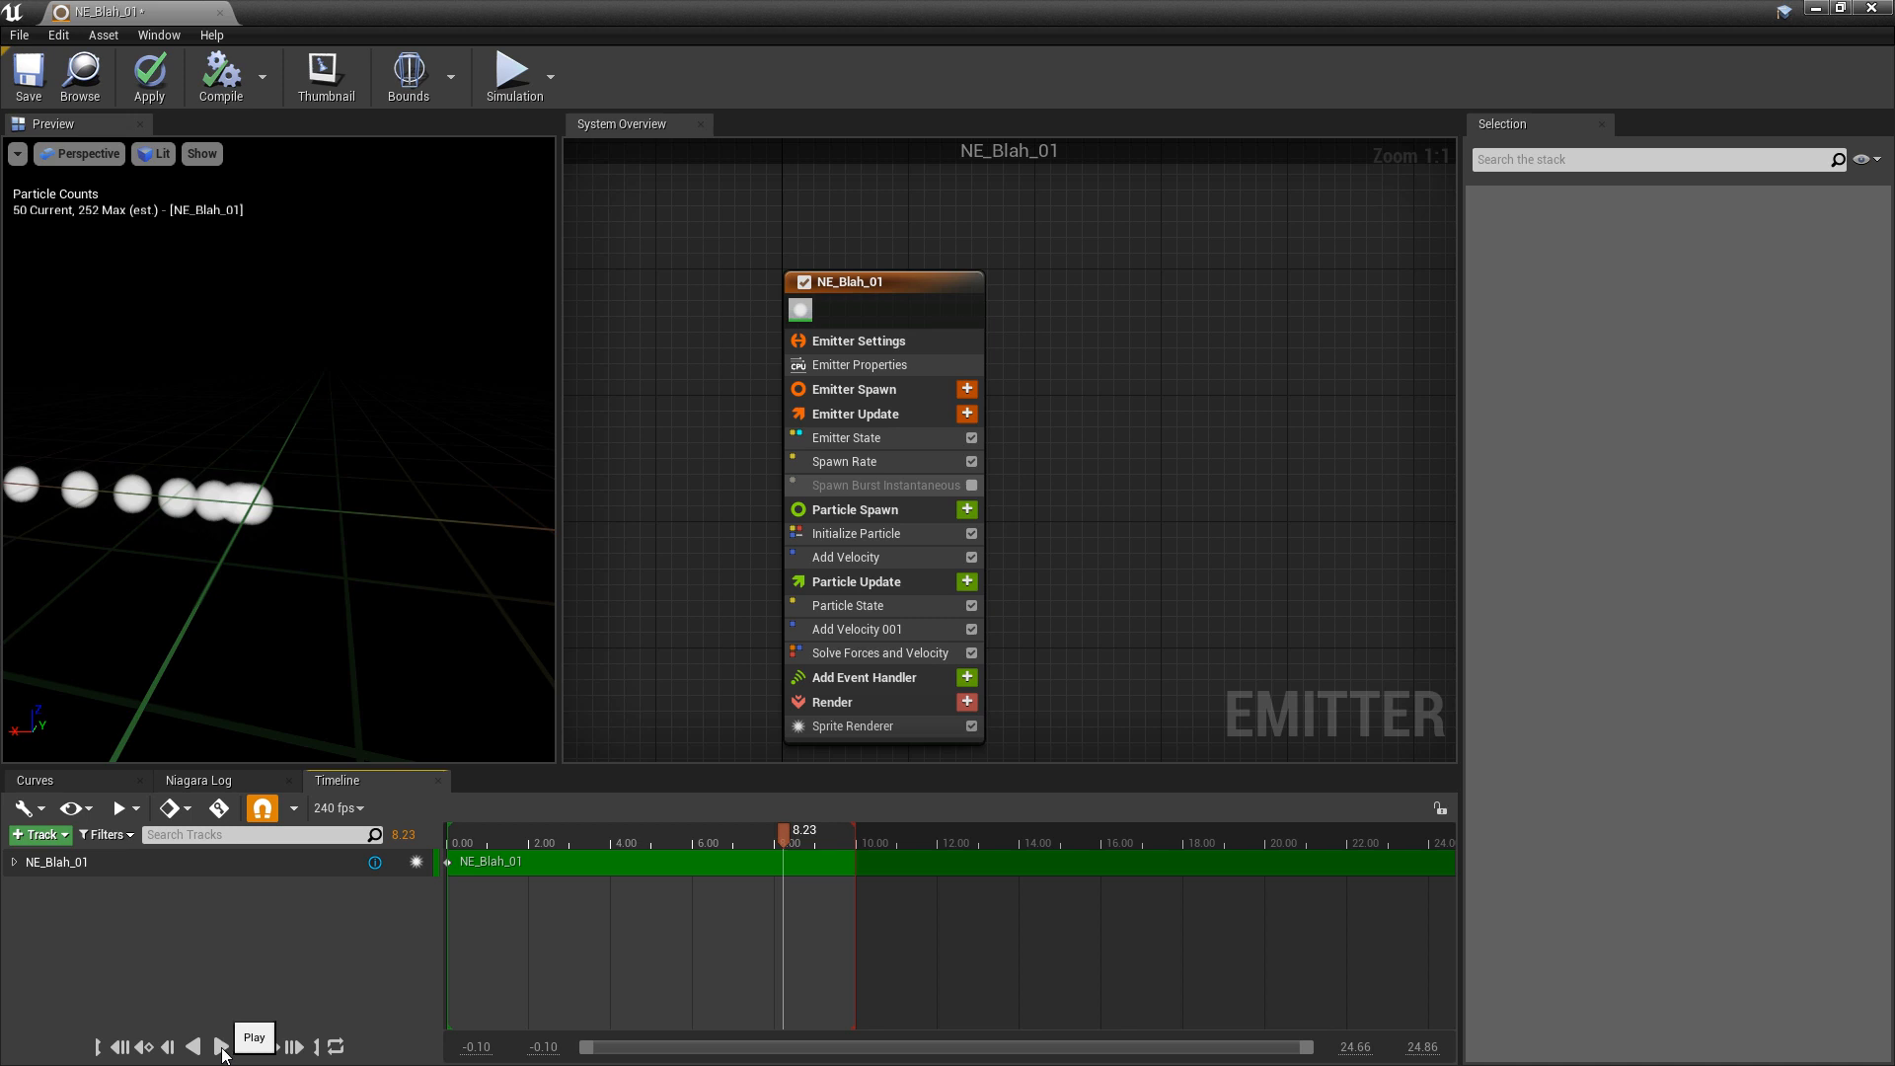
left_click(222, 1051)
left_click(222, 1051)
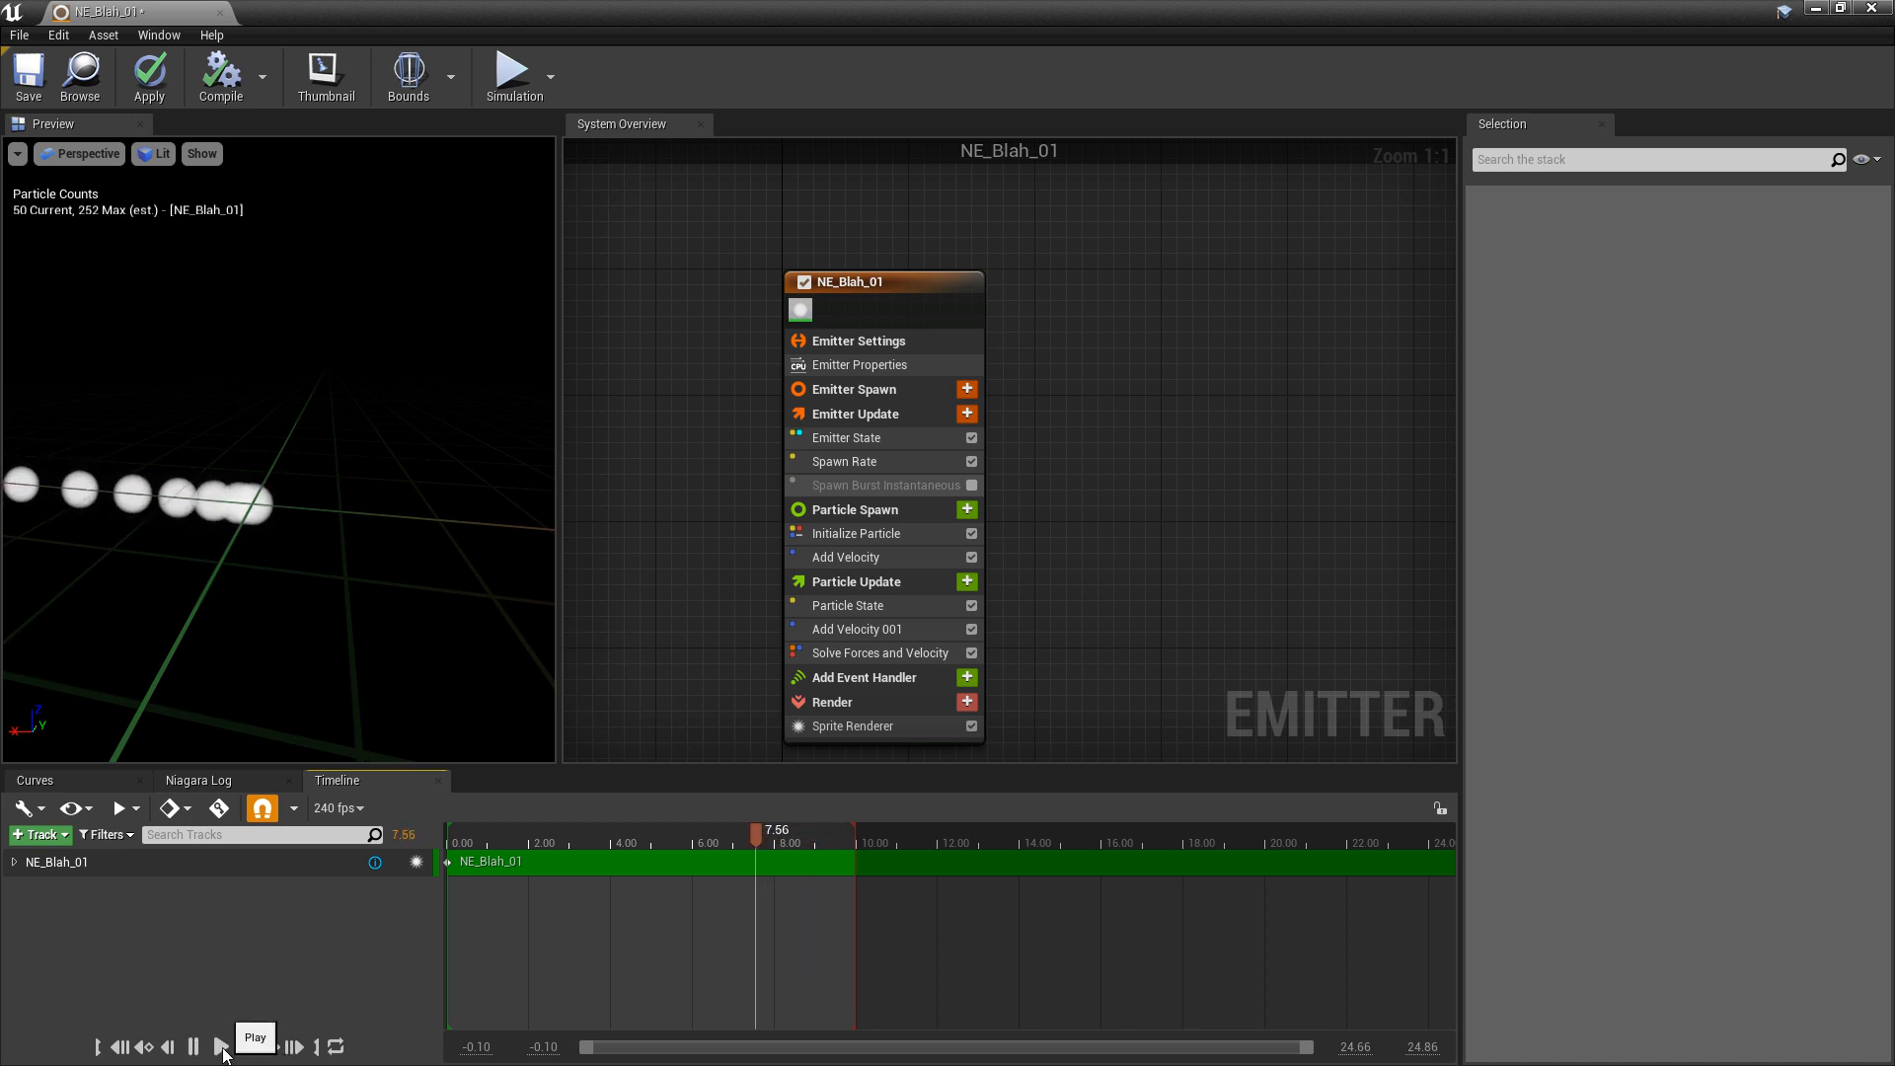
left_click(222, 1048)
left_click(222, 1050)
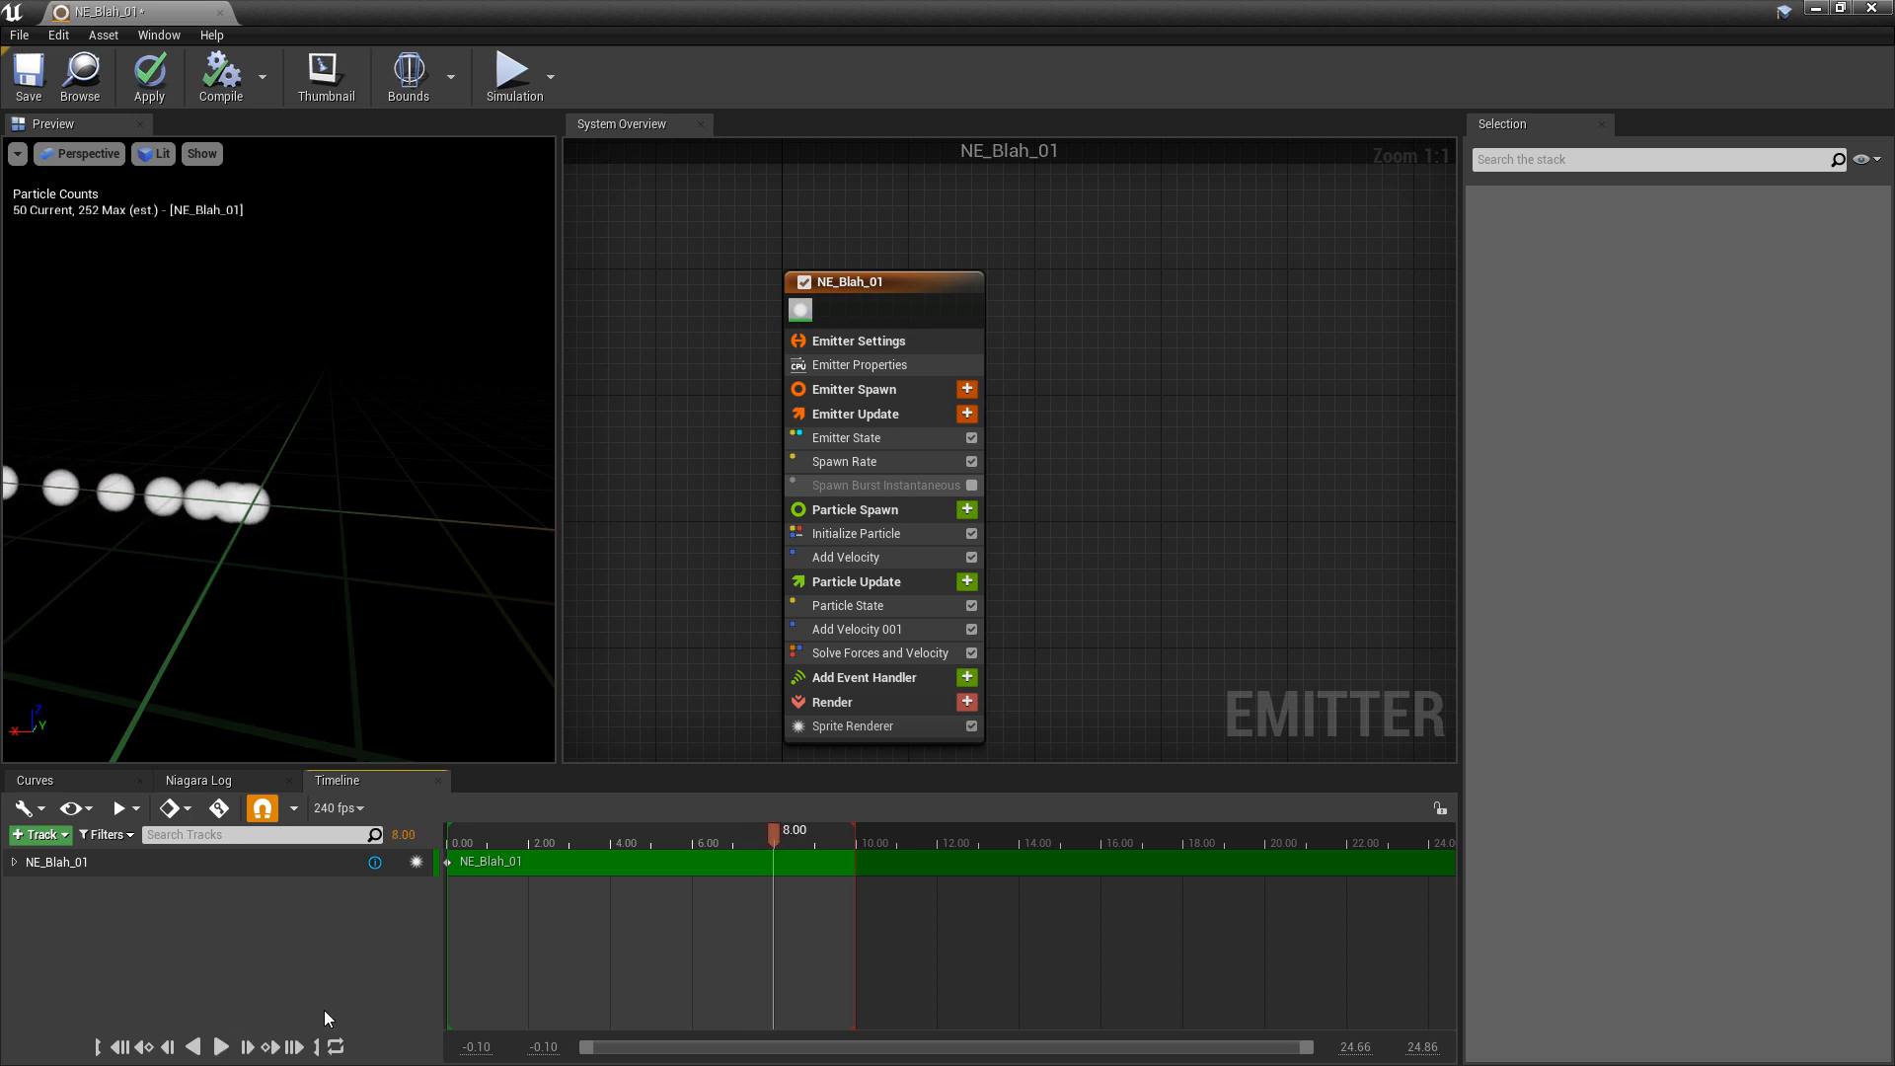
left_click_drag(761, 837, 701, 903)
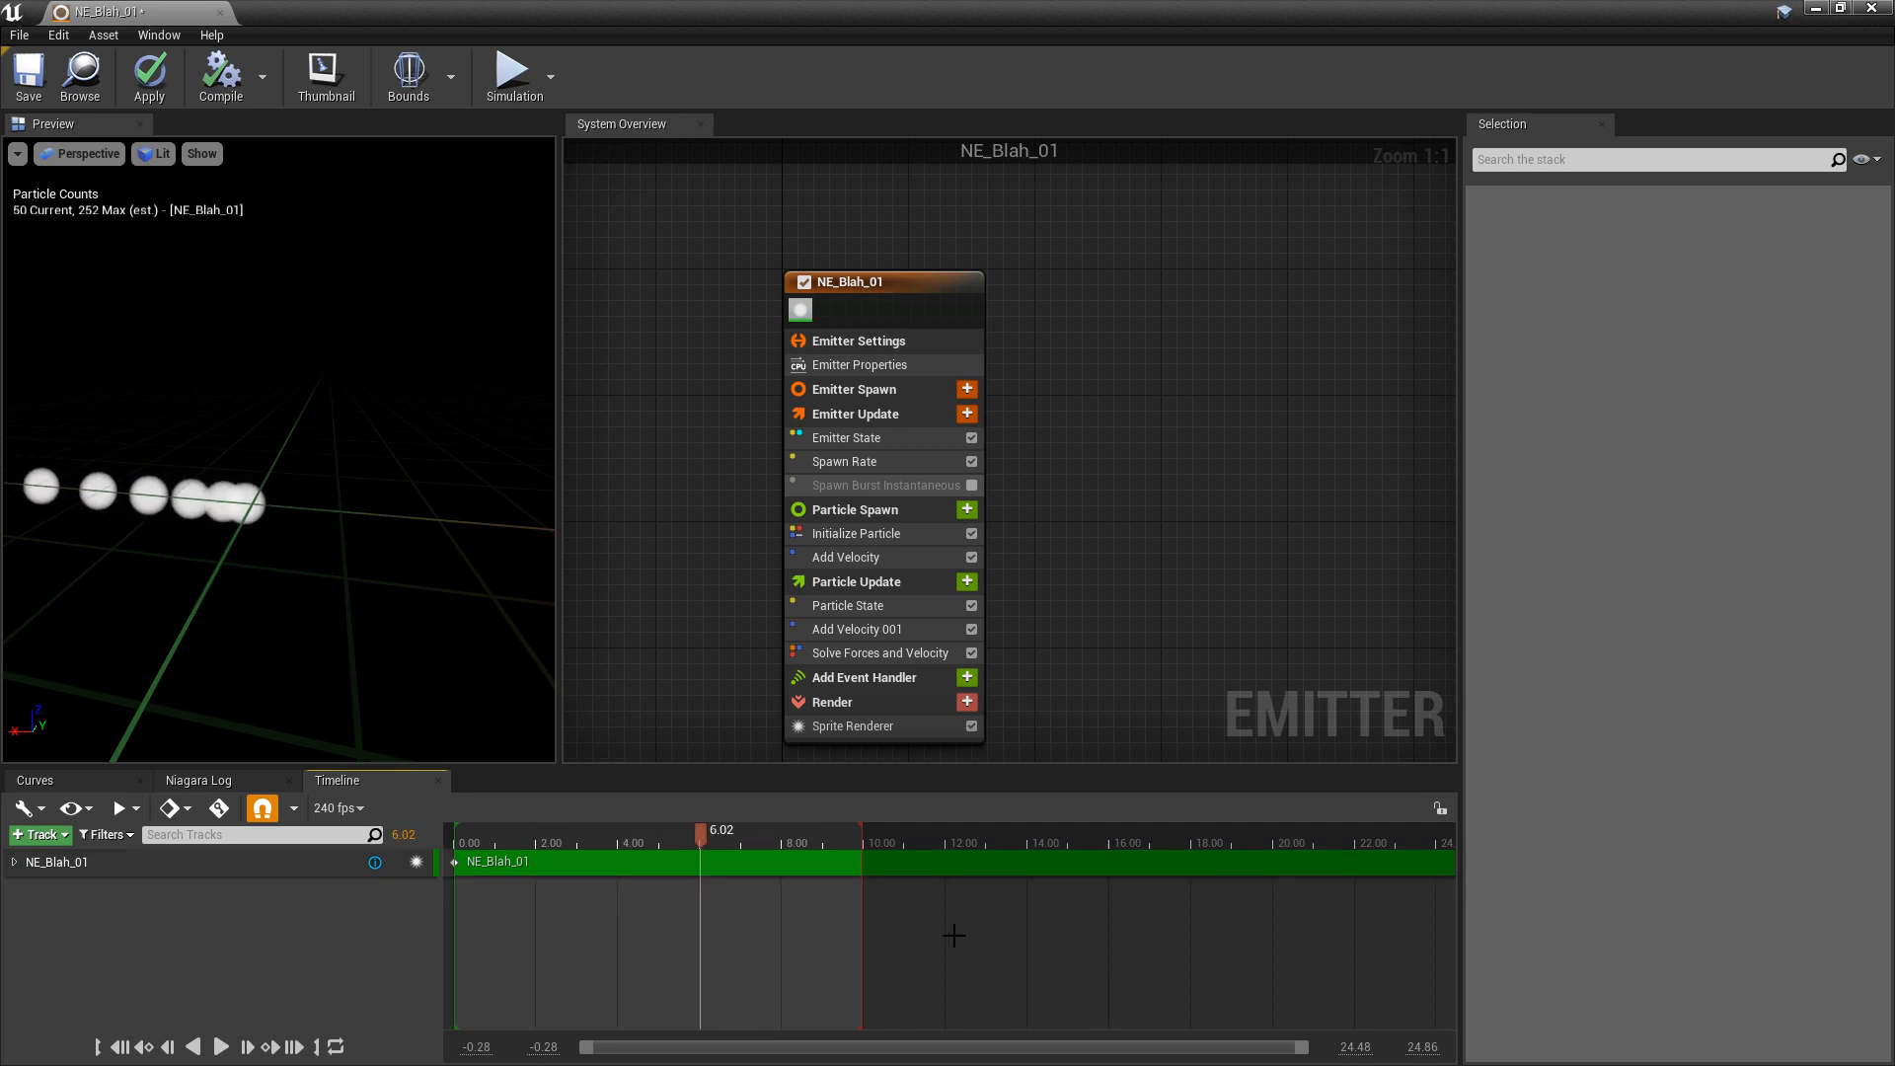
- Extend the timeline's playback range to start at about -1 second and end at about 12 seconds
right_click_drag(953, 935, 1214, 944)
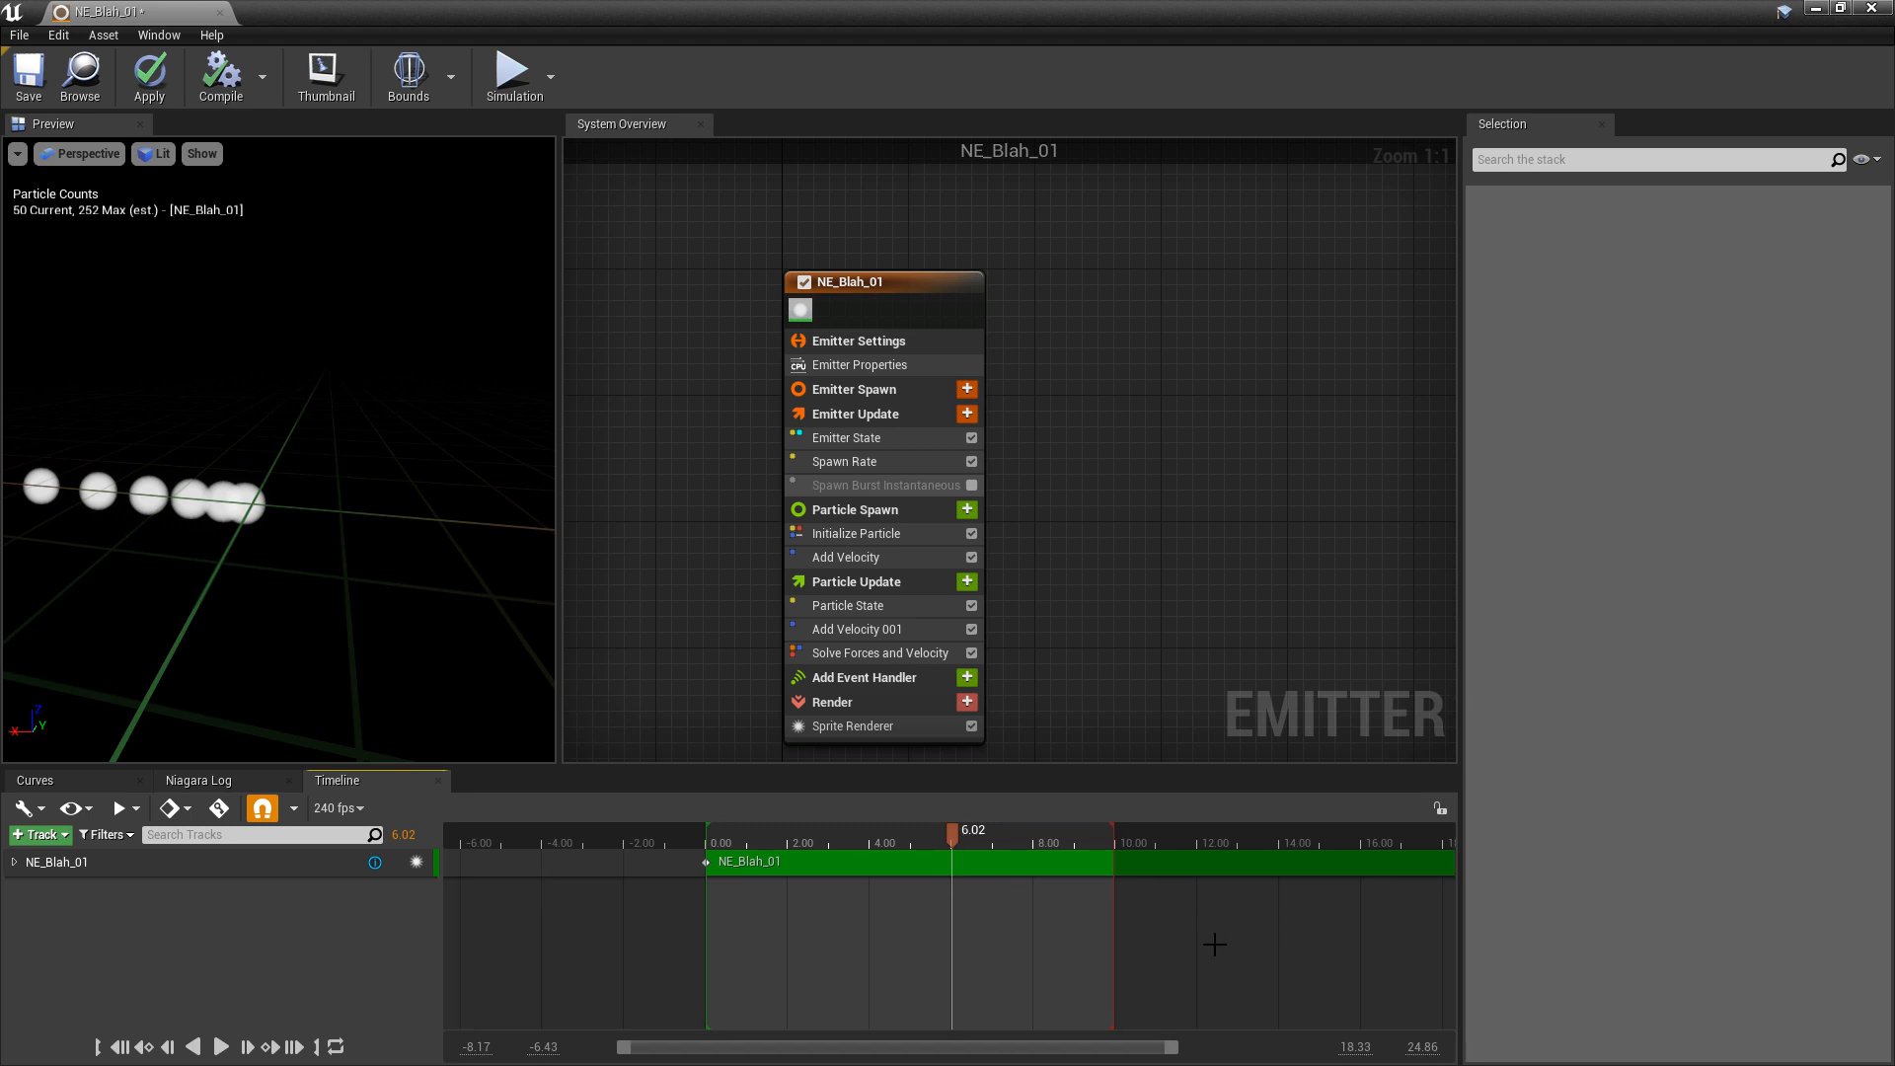
scroll(1213, 944, "down", 3)
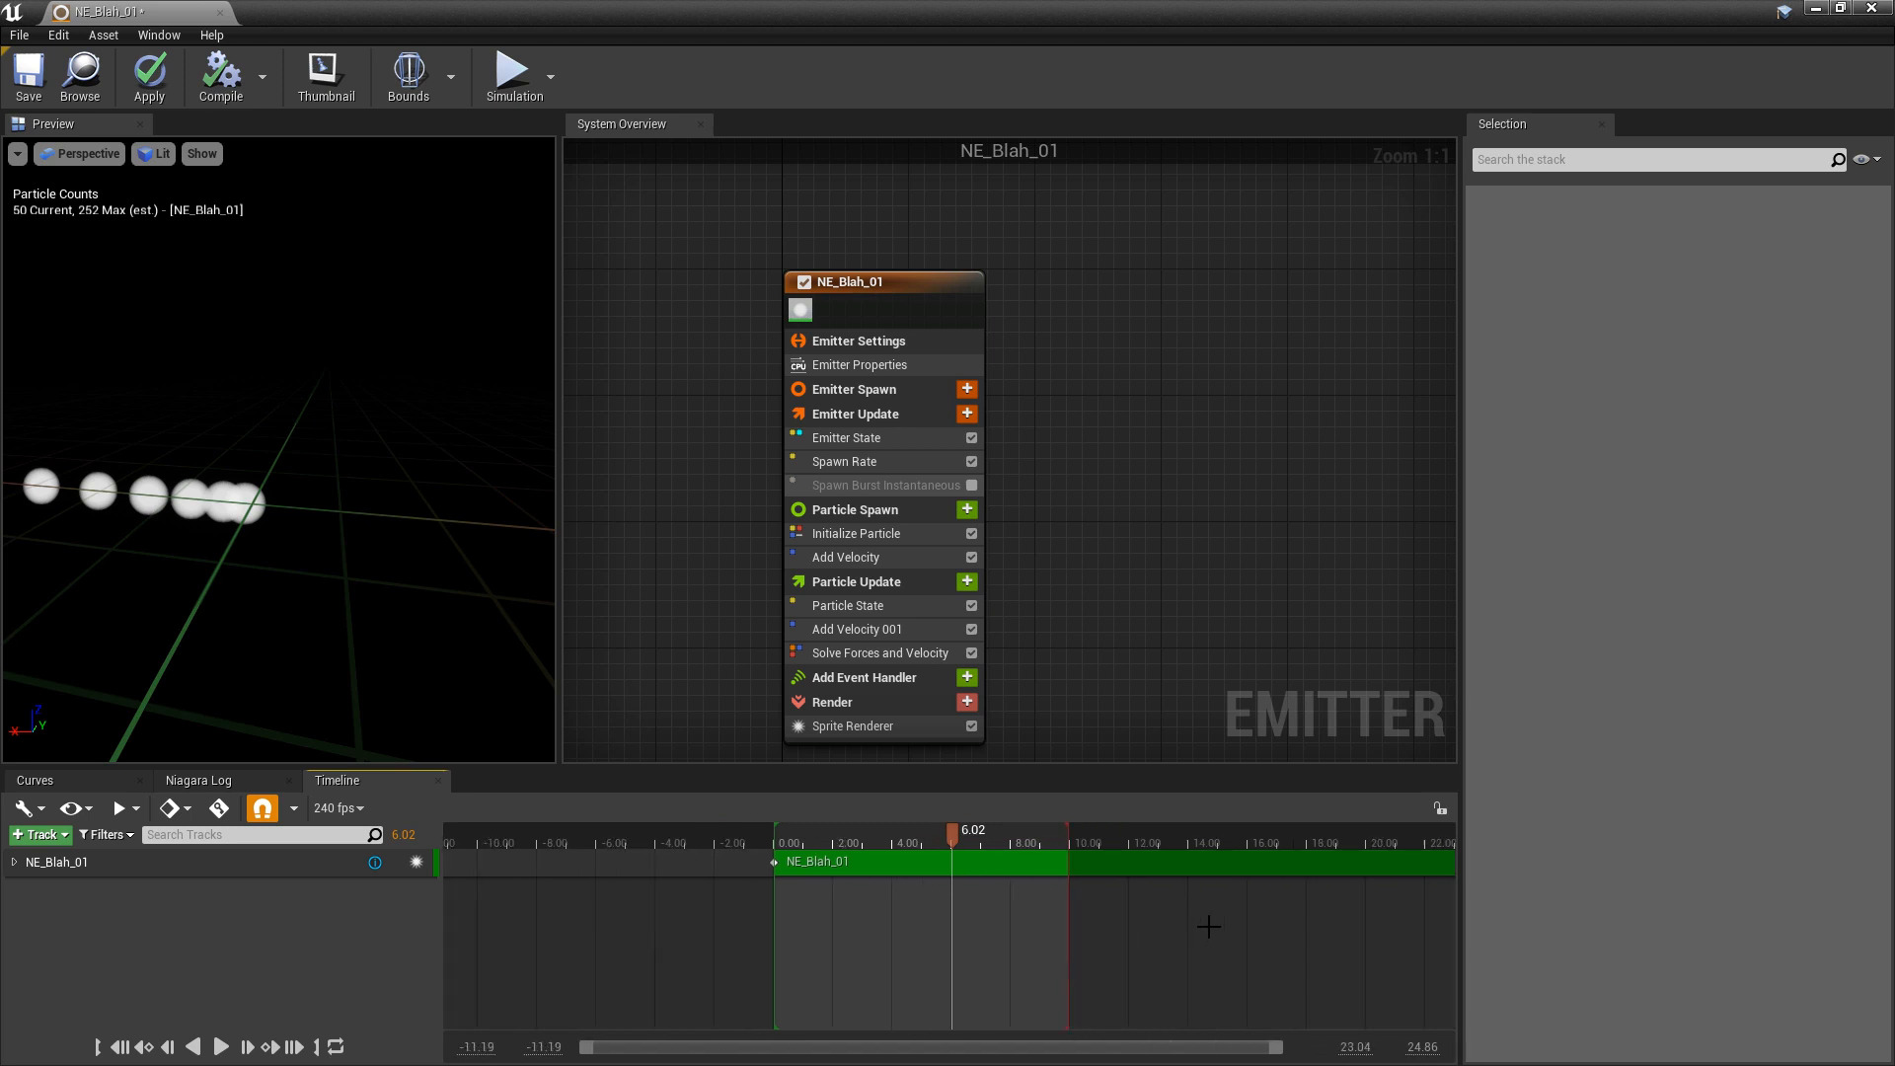
scroll(1208, 926, "up", 4)
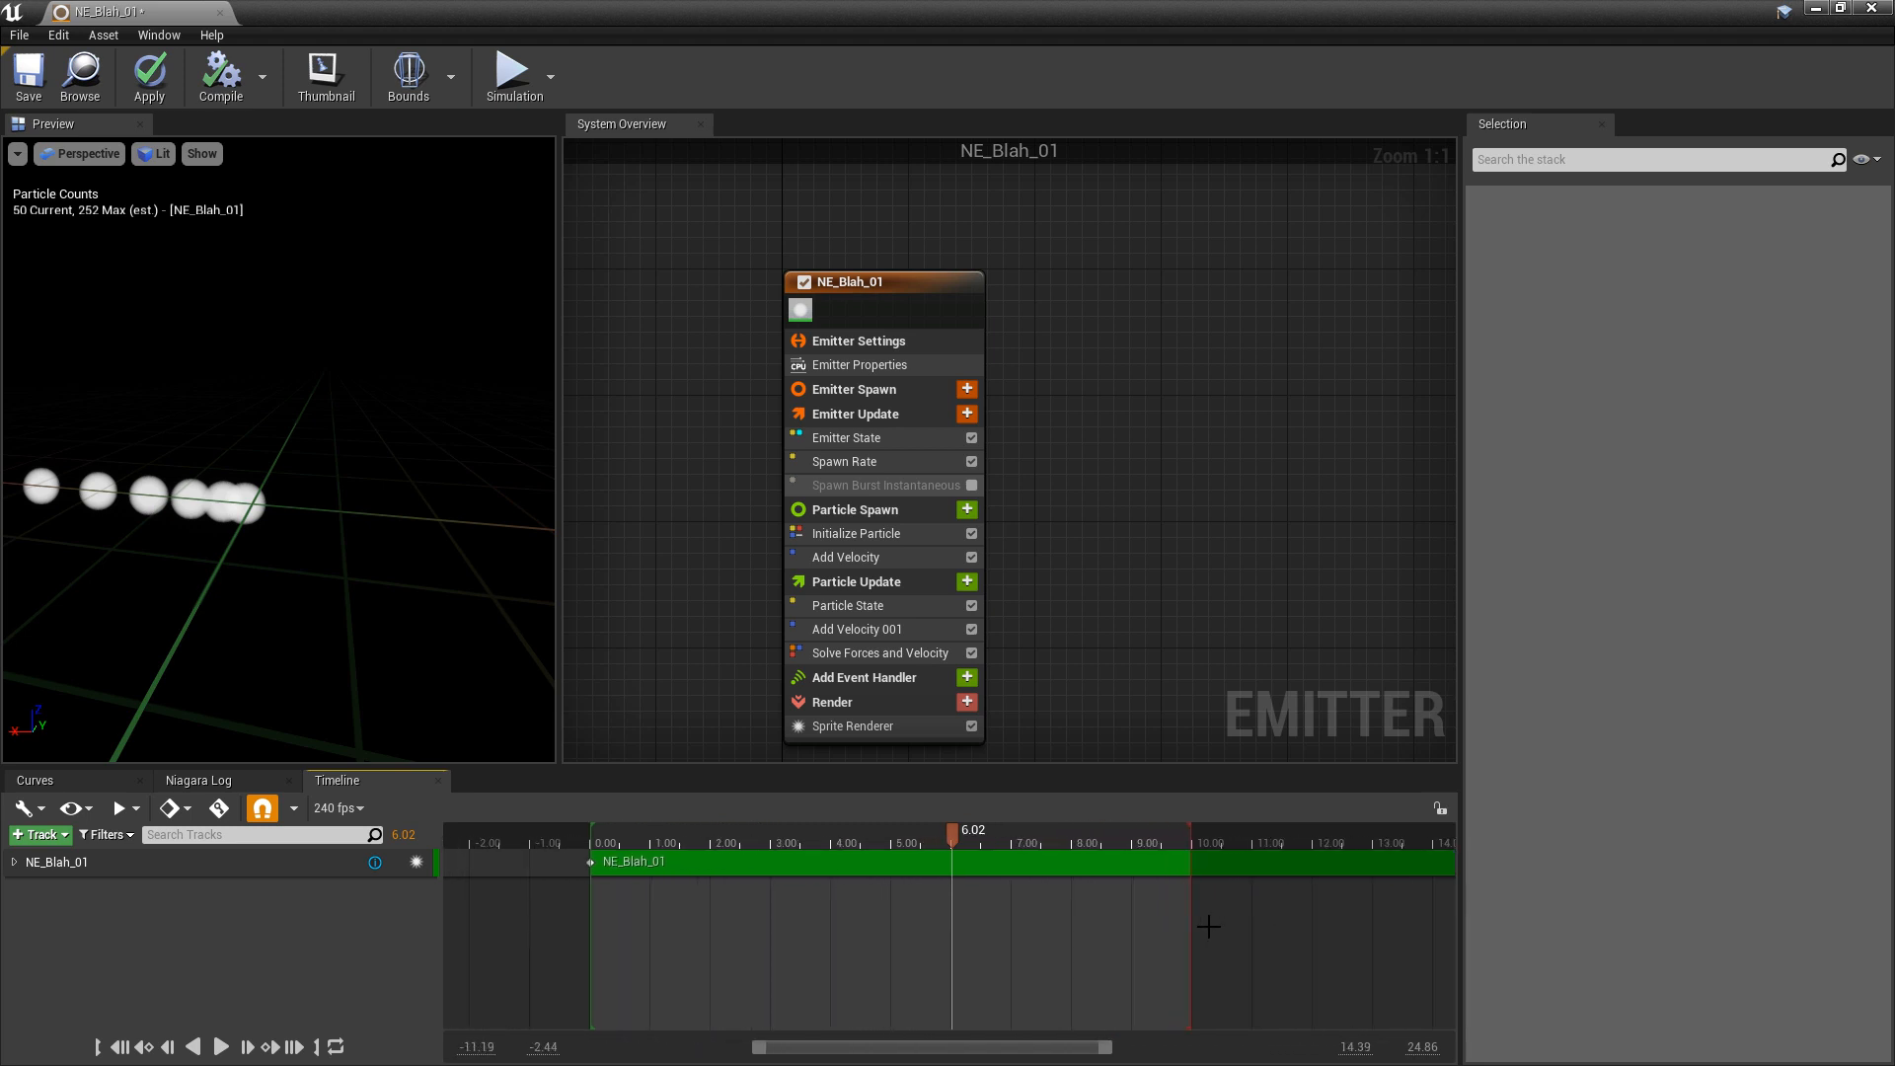
scroll(1208, 926, "down", 2)
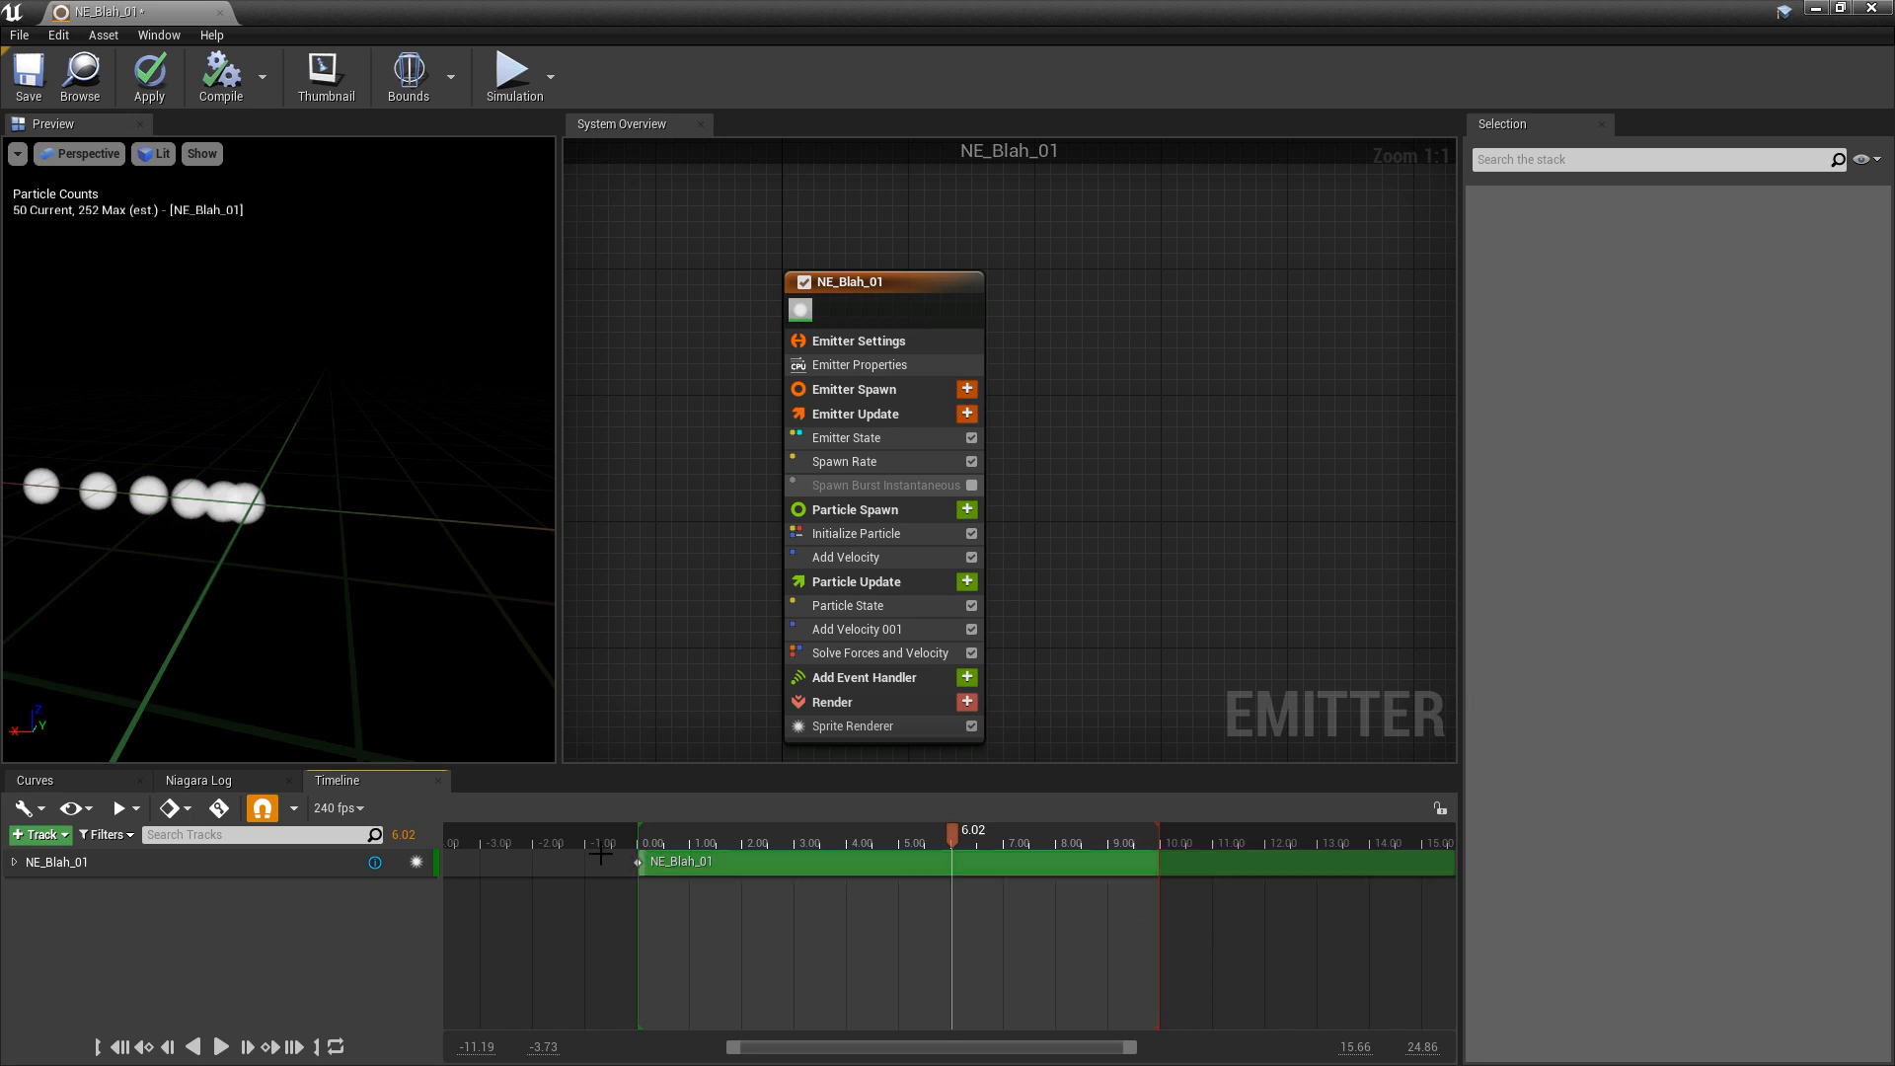
left_click_drag(636, 834, 583, 834)
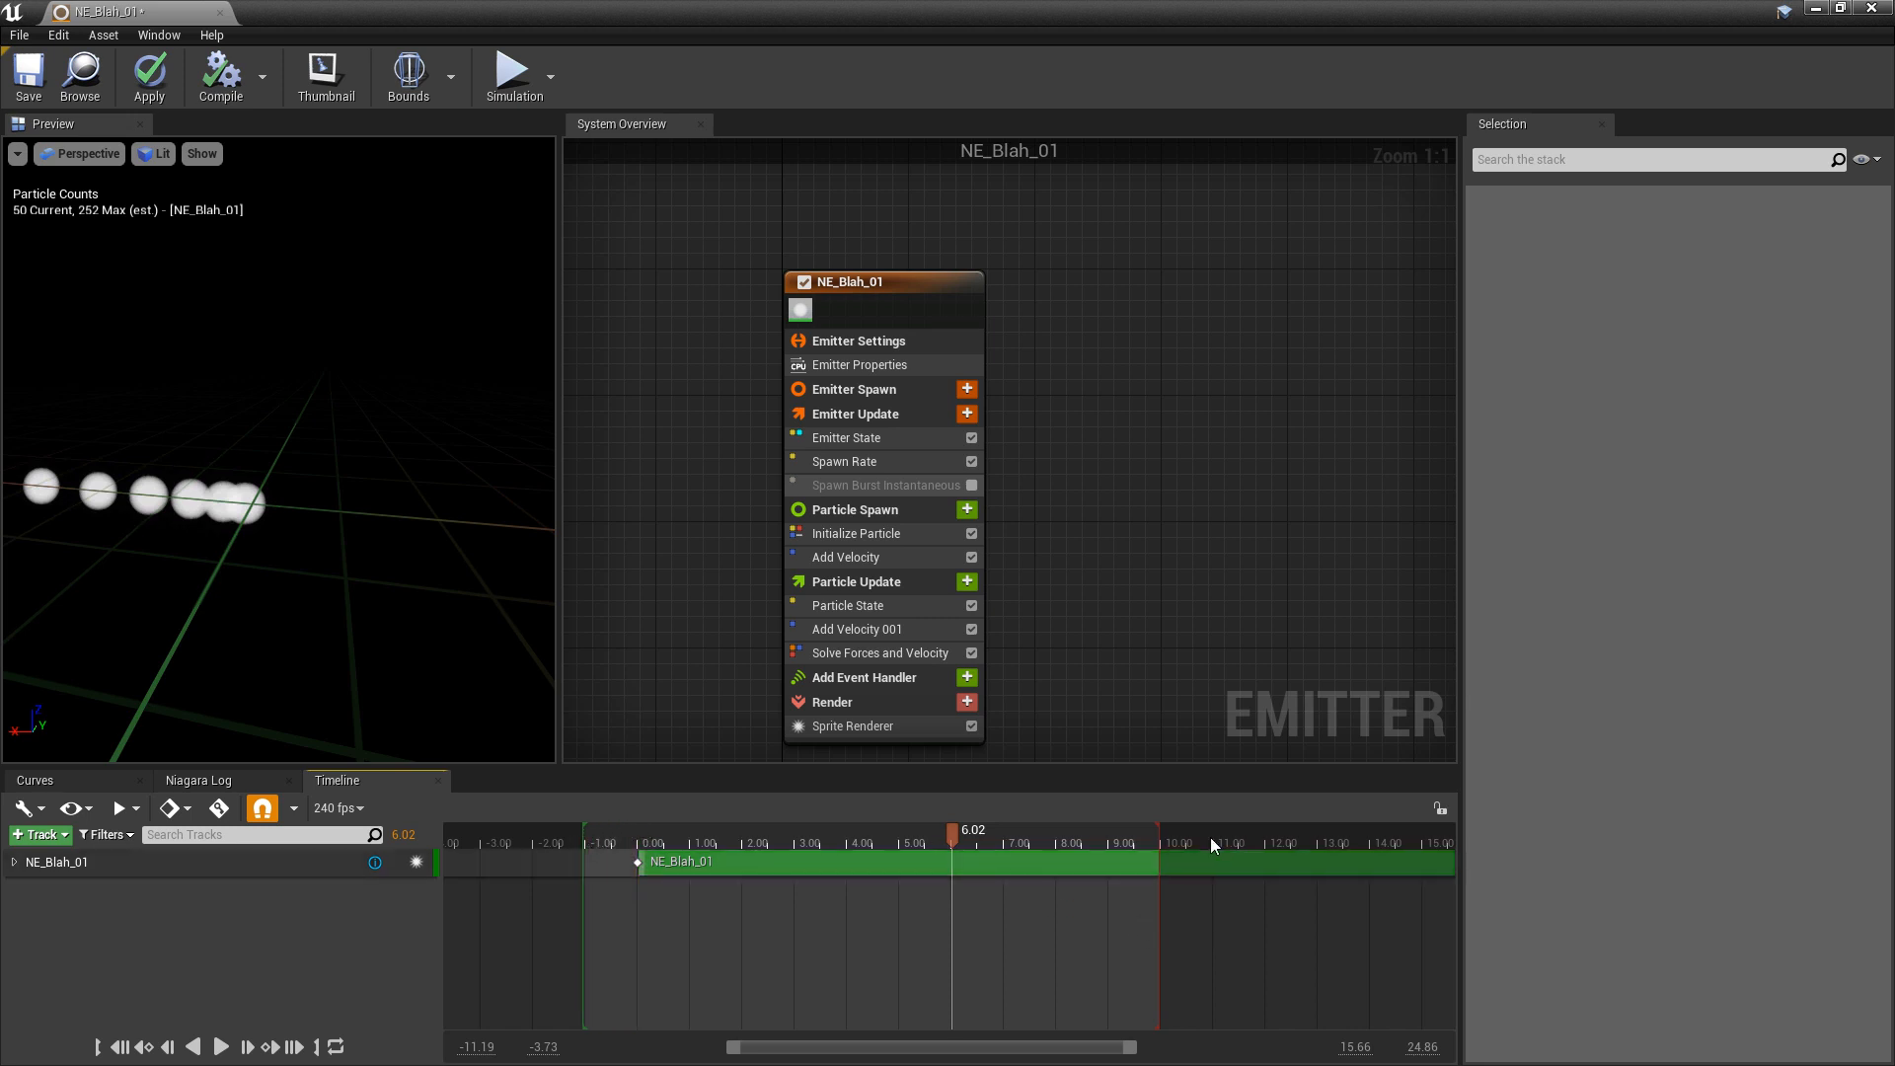
left_click_drag(1196, 836, 1260, 841)
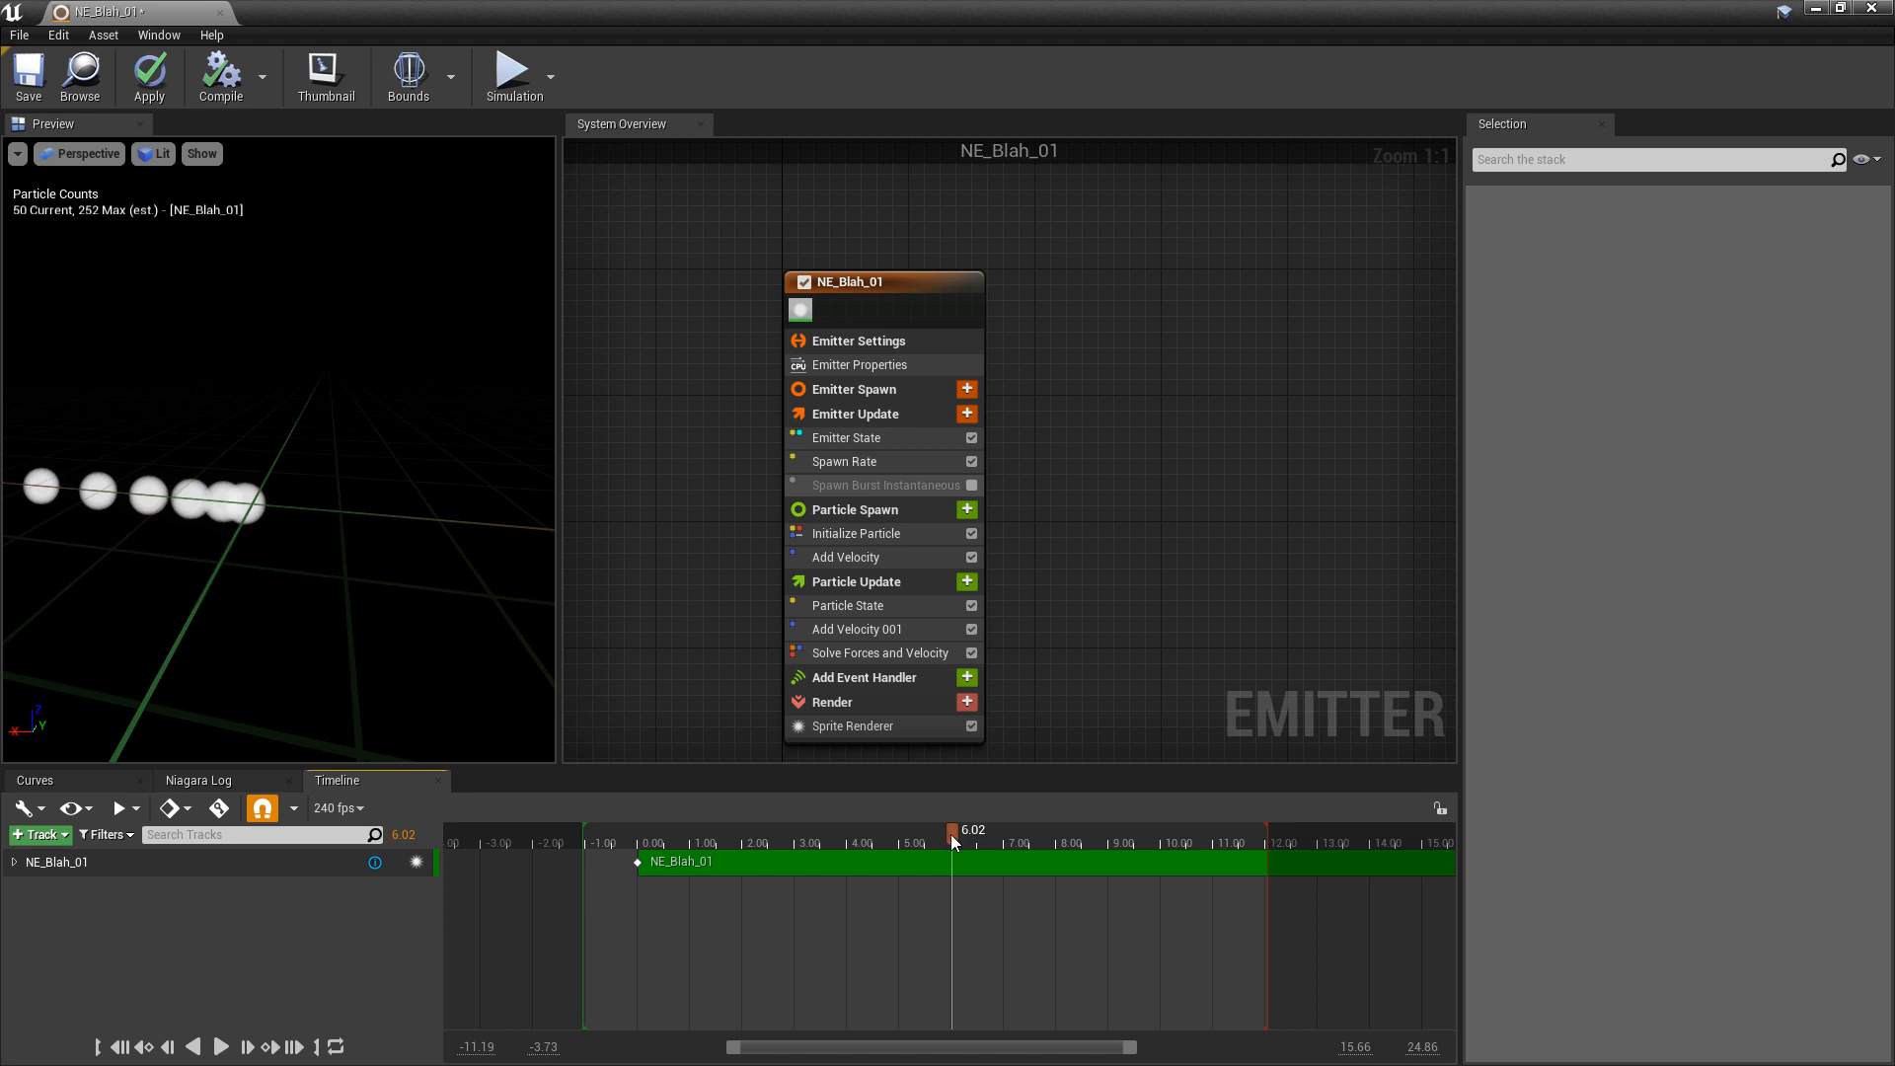
- Set the playback range's start time to about 0 and its end time to about 11.5 seconds at the playhead positions
left_click_drag(951, 833, 638, 846)
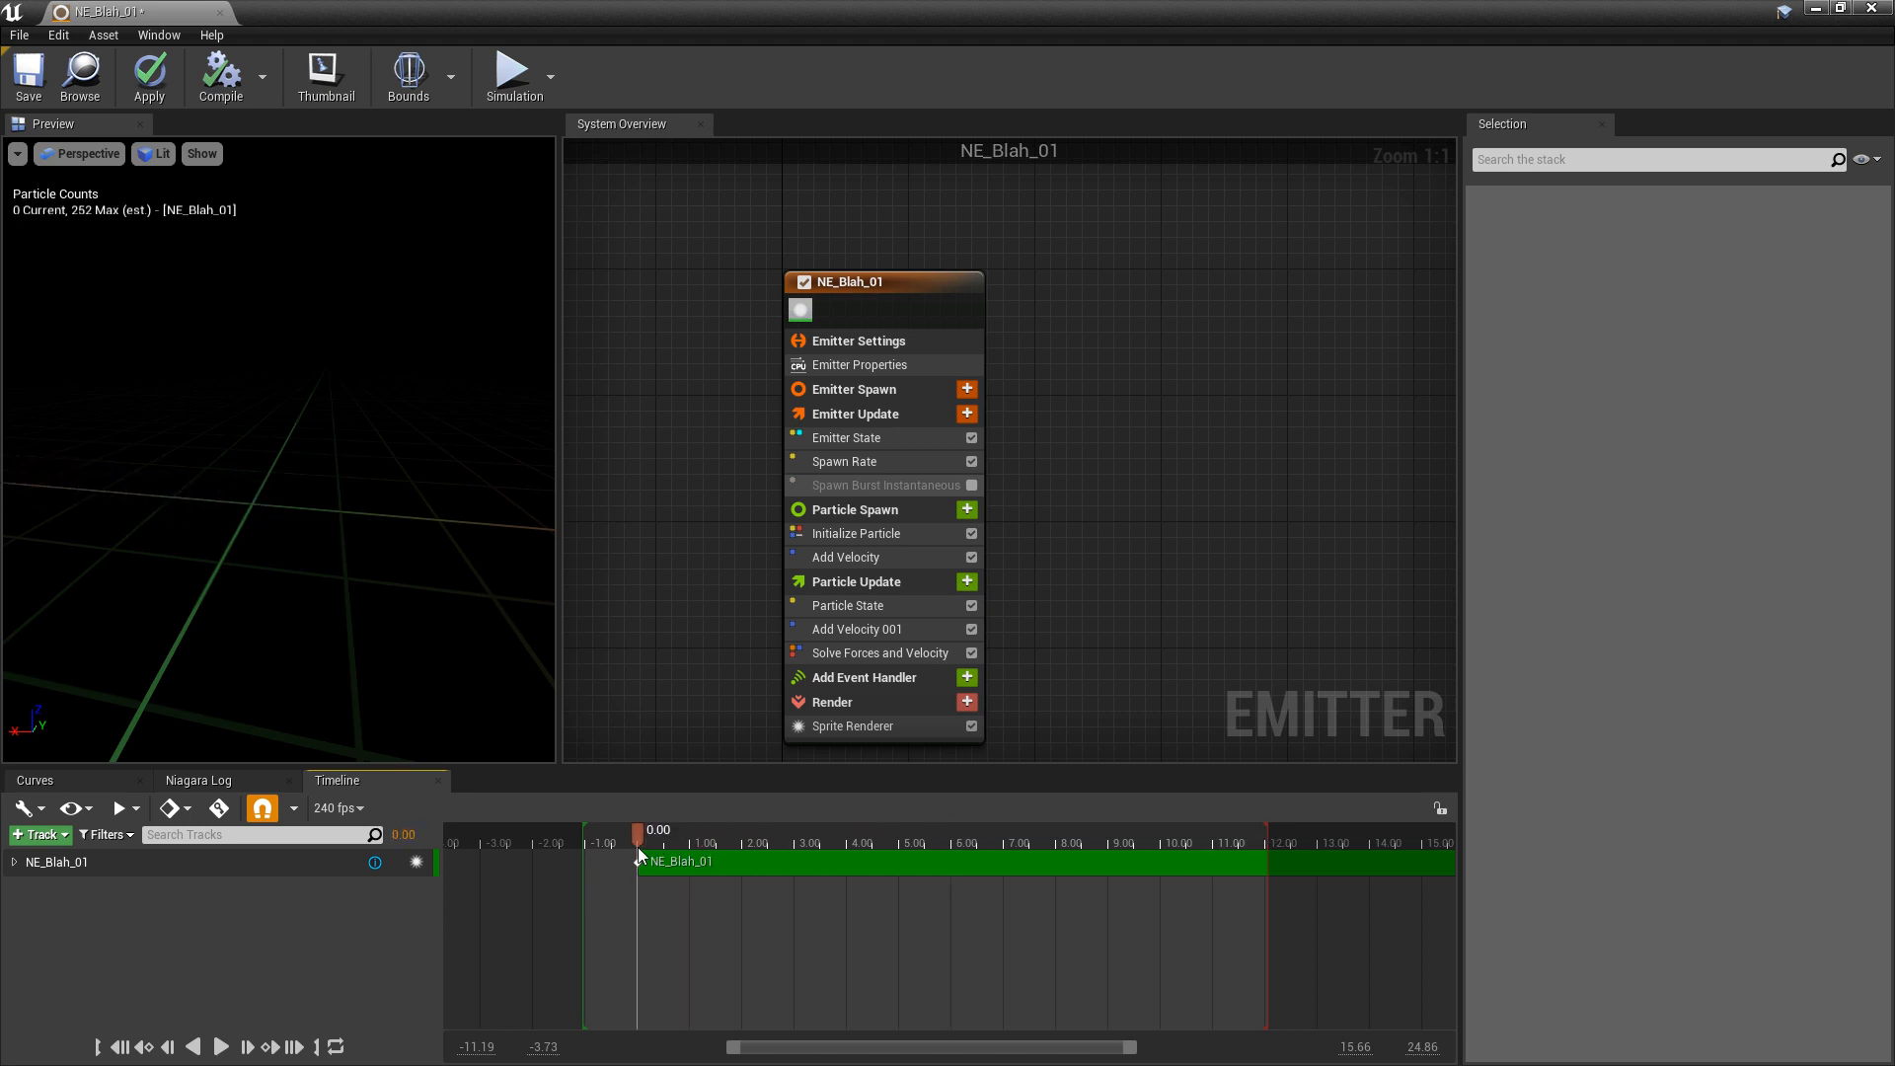
right_click(636, 832)
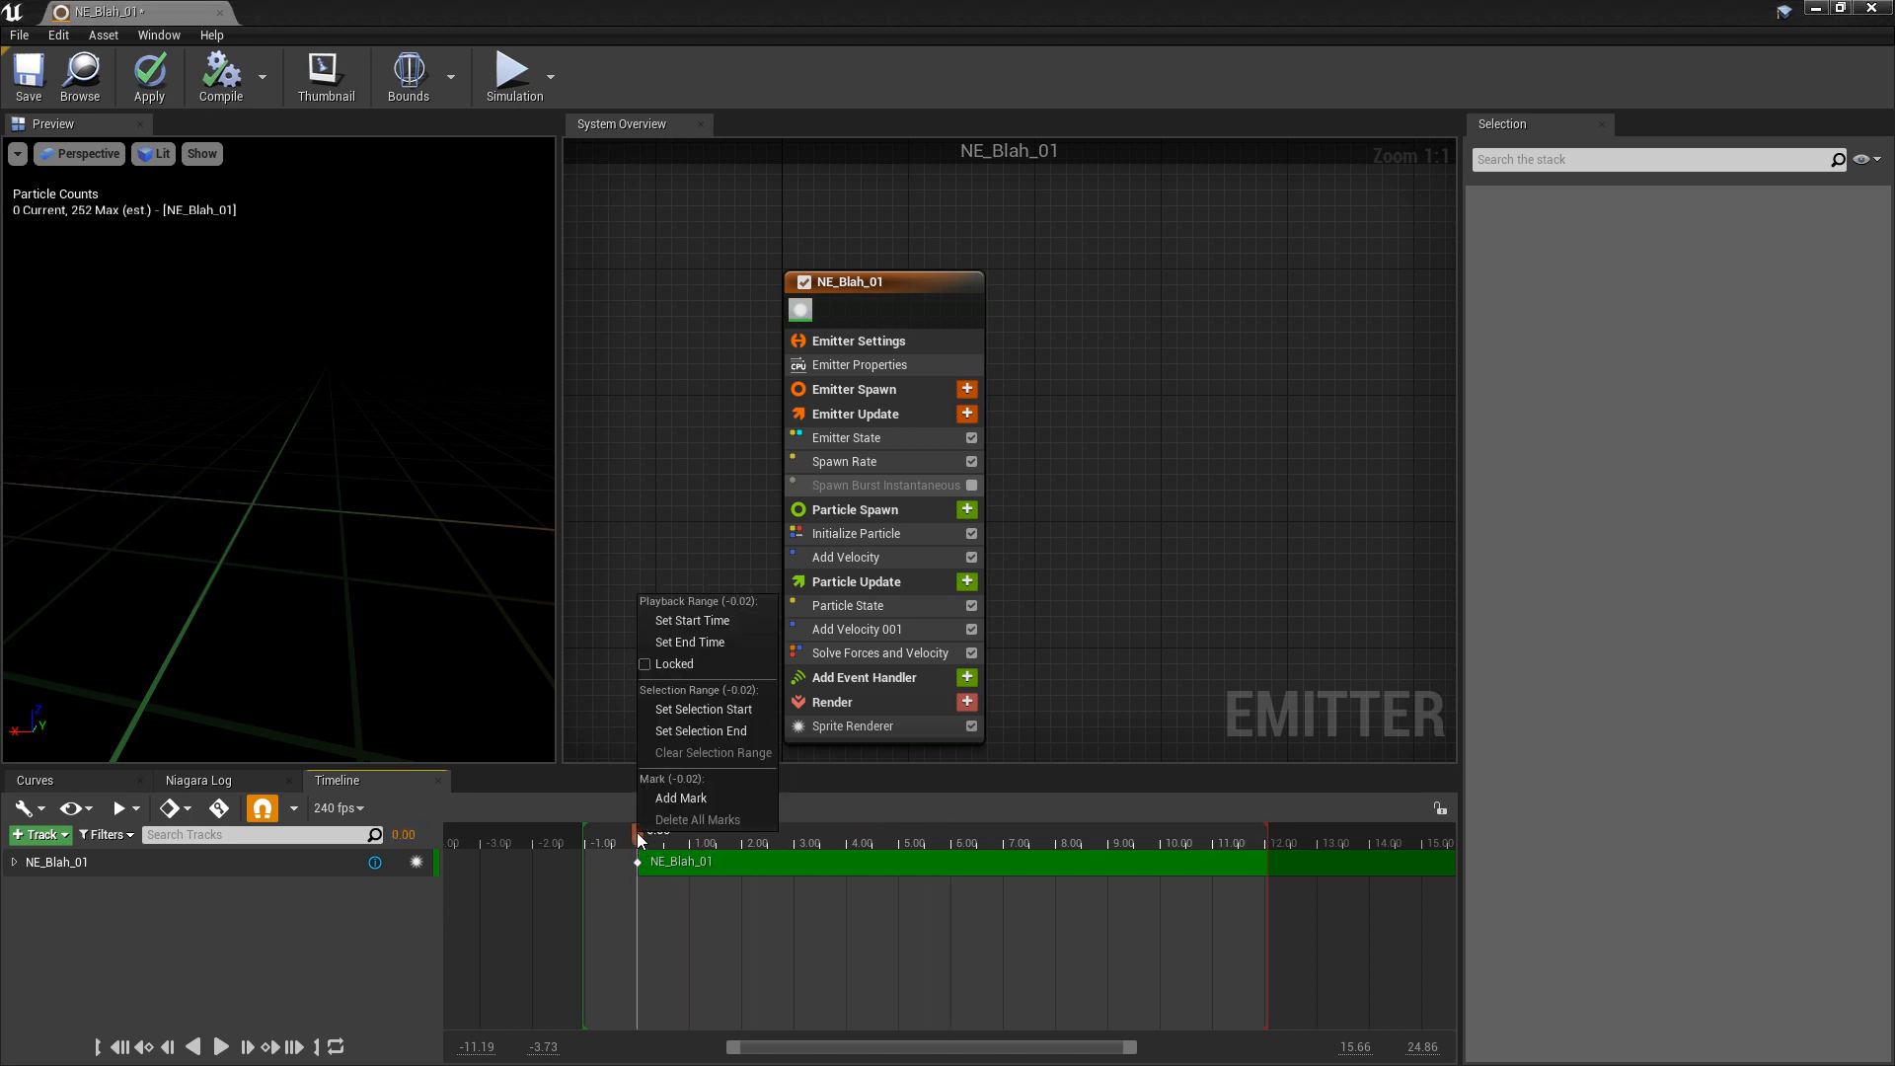
left_click(700, 620)
left_click_drag(636, 832, 1246, 880)
right_click(1241, 831)
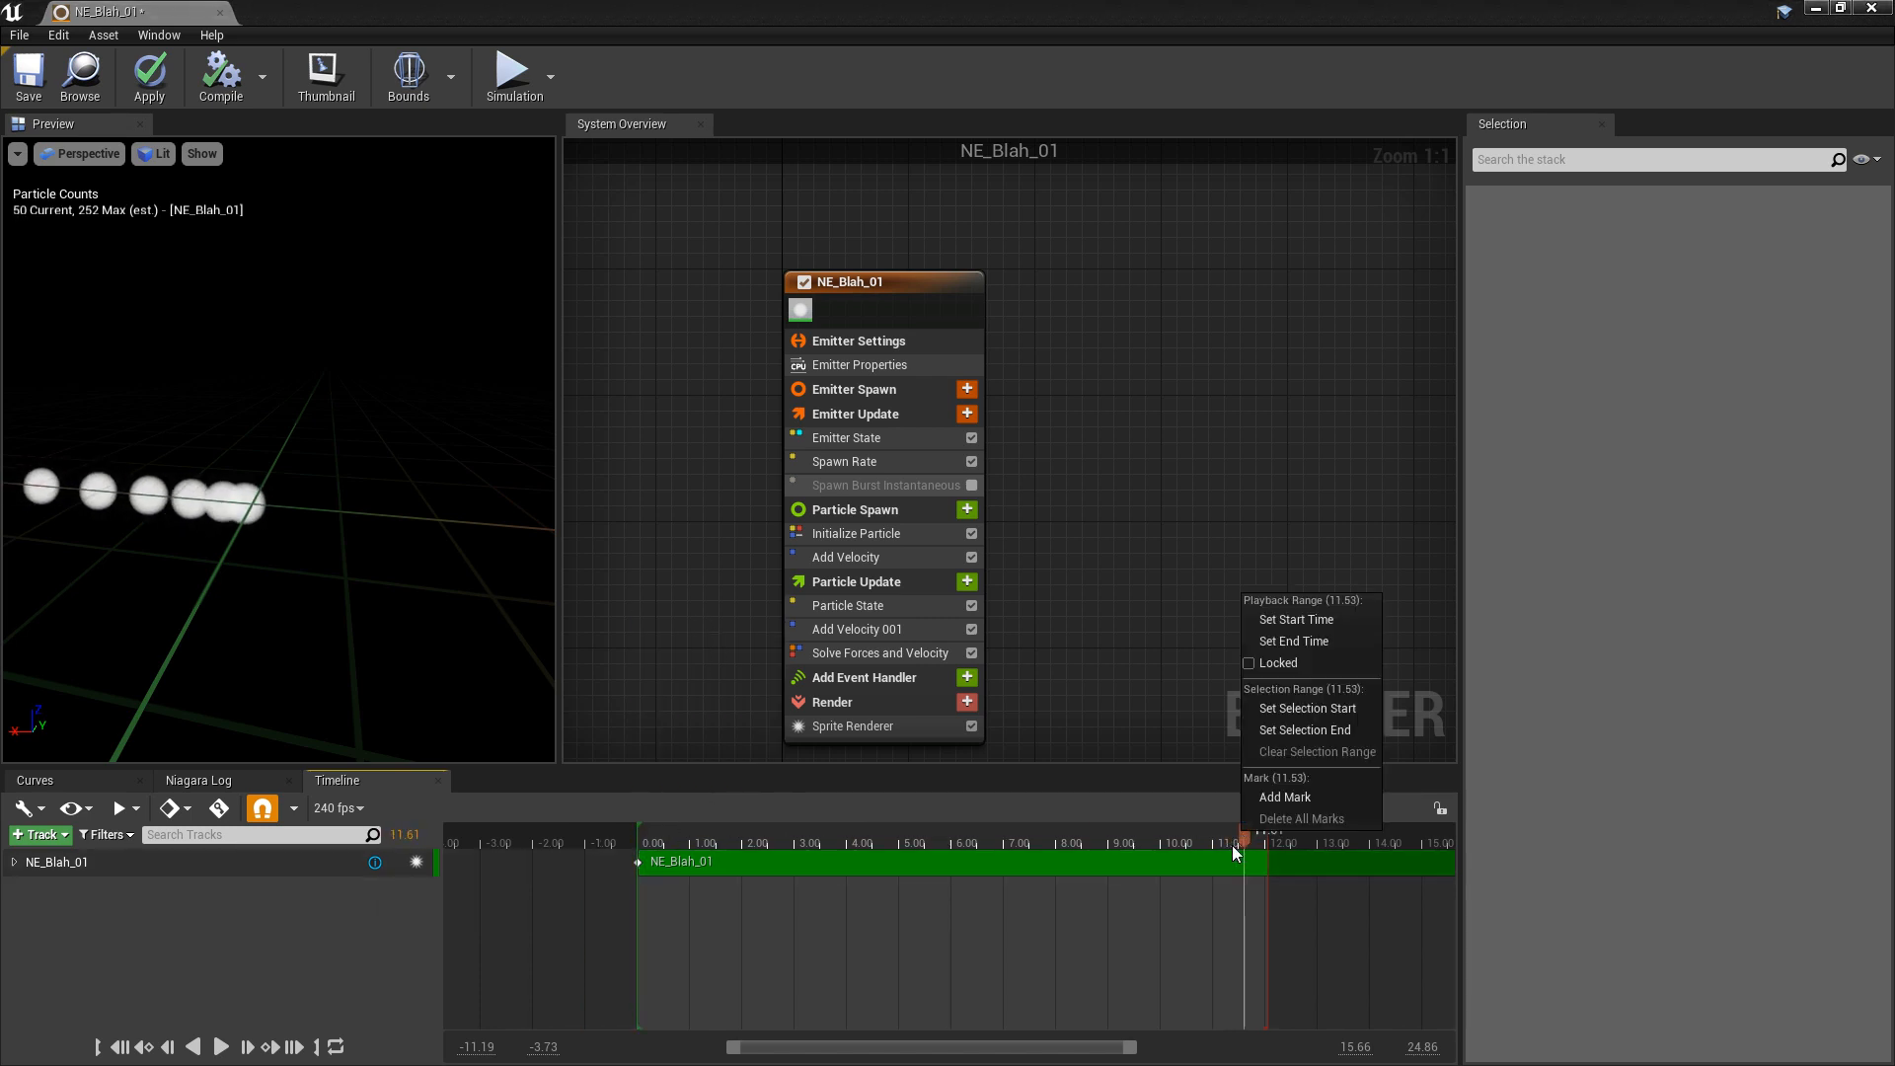
left_click(1310, 640)
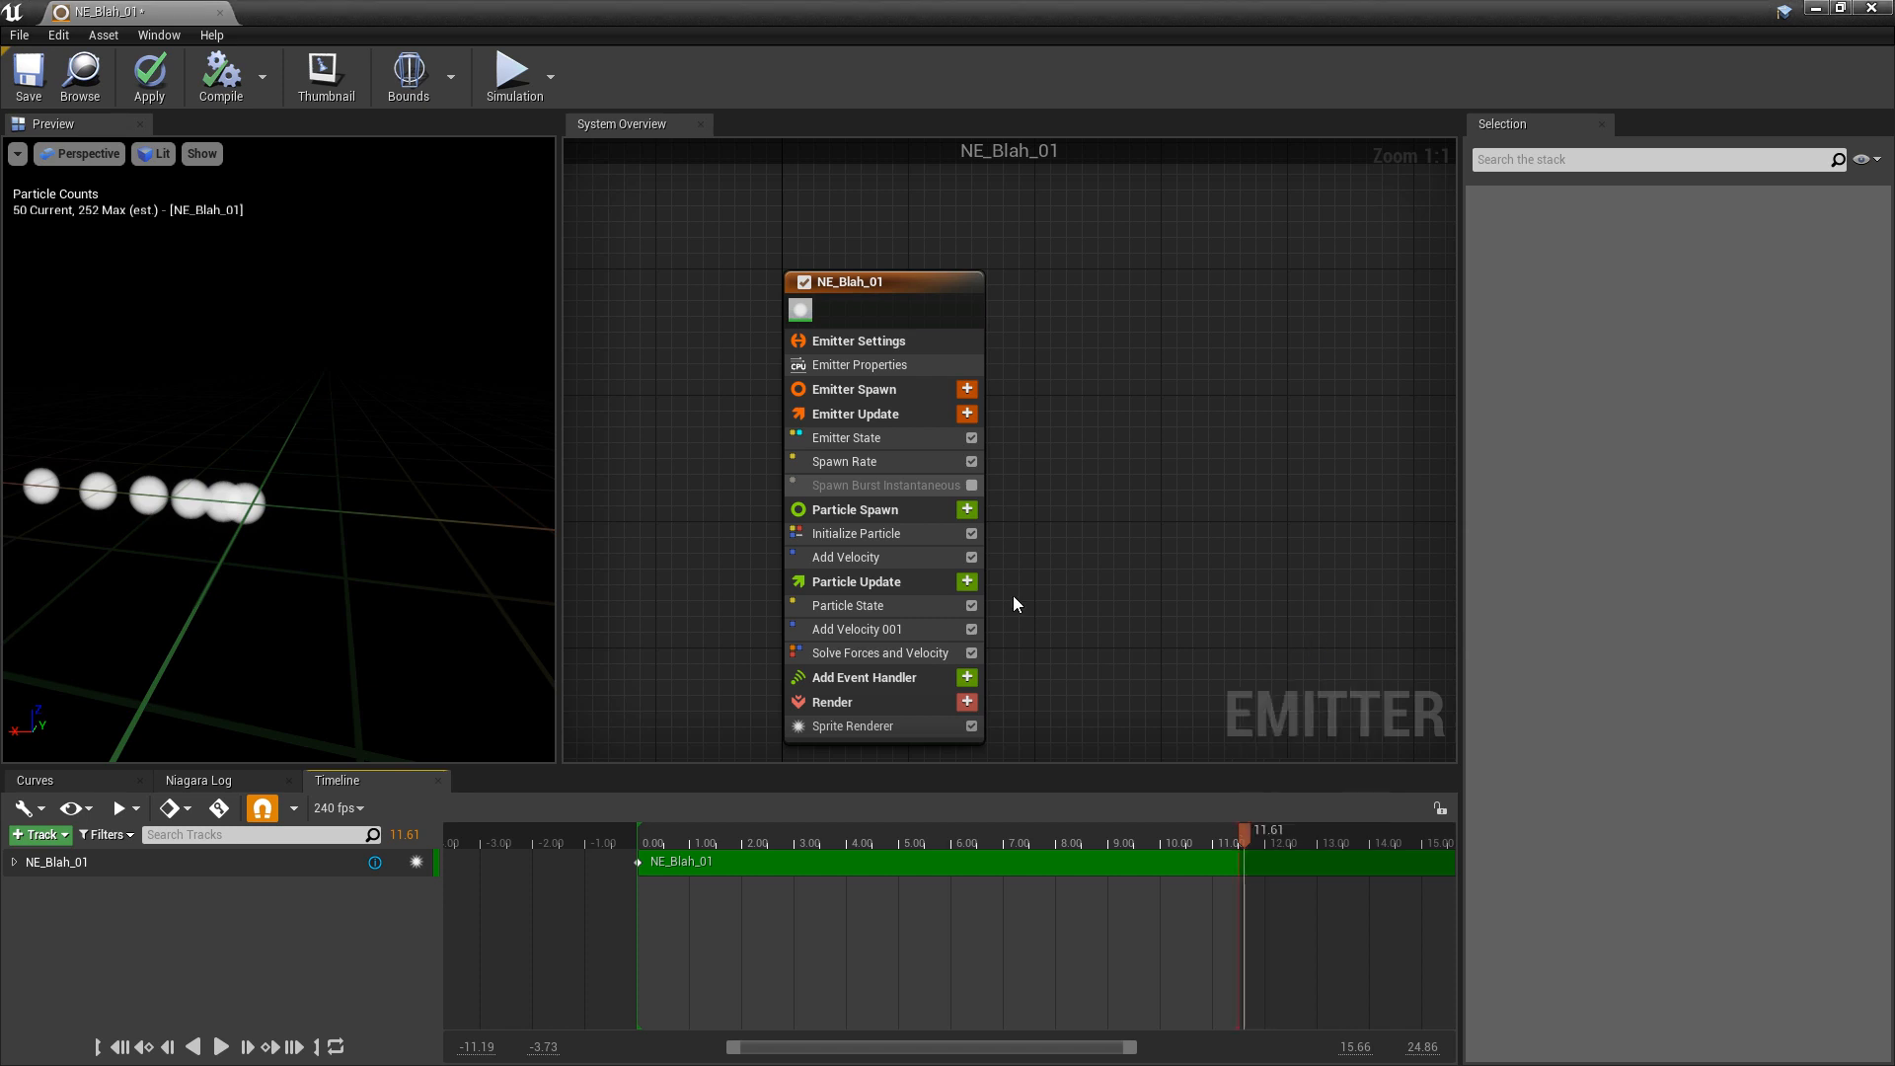
- Save the NE_Blah_01 emitter and close its editor
left_click(29, 77)
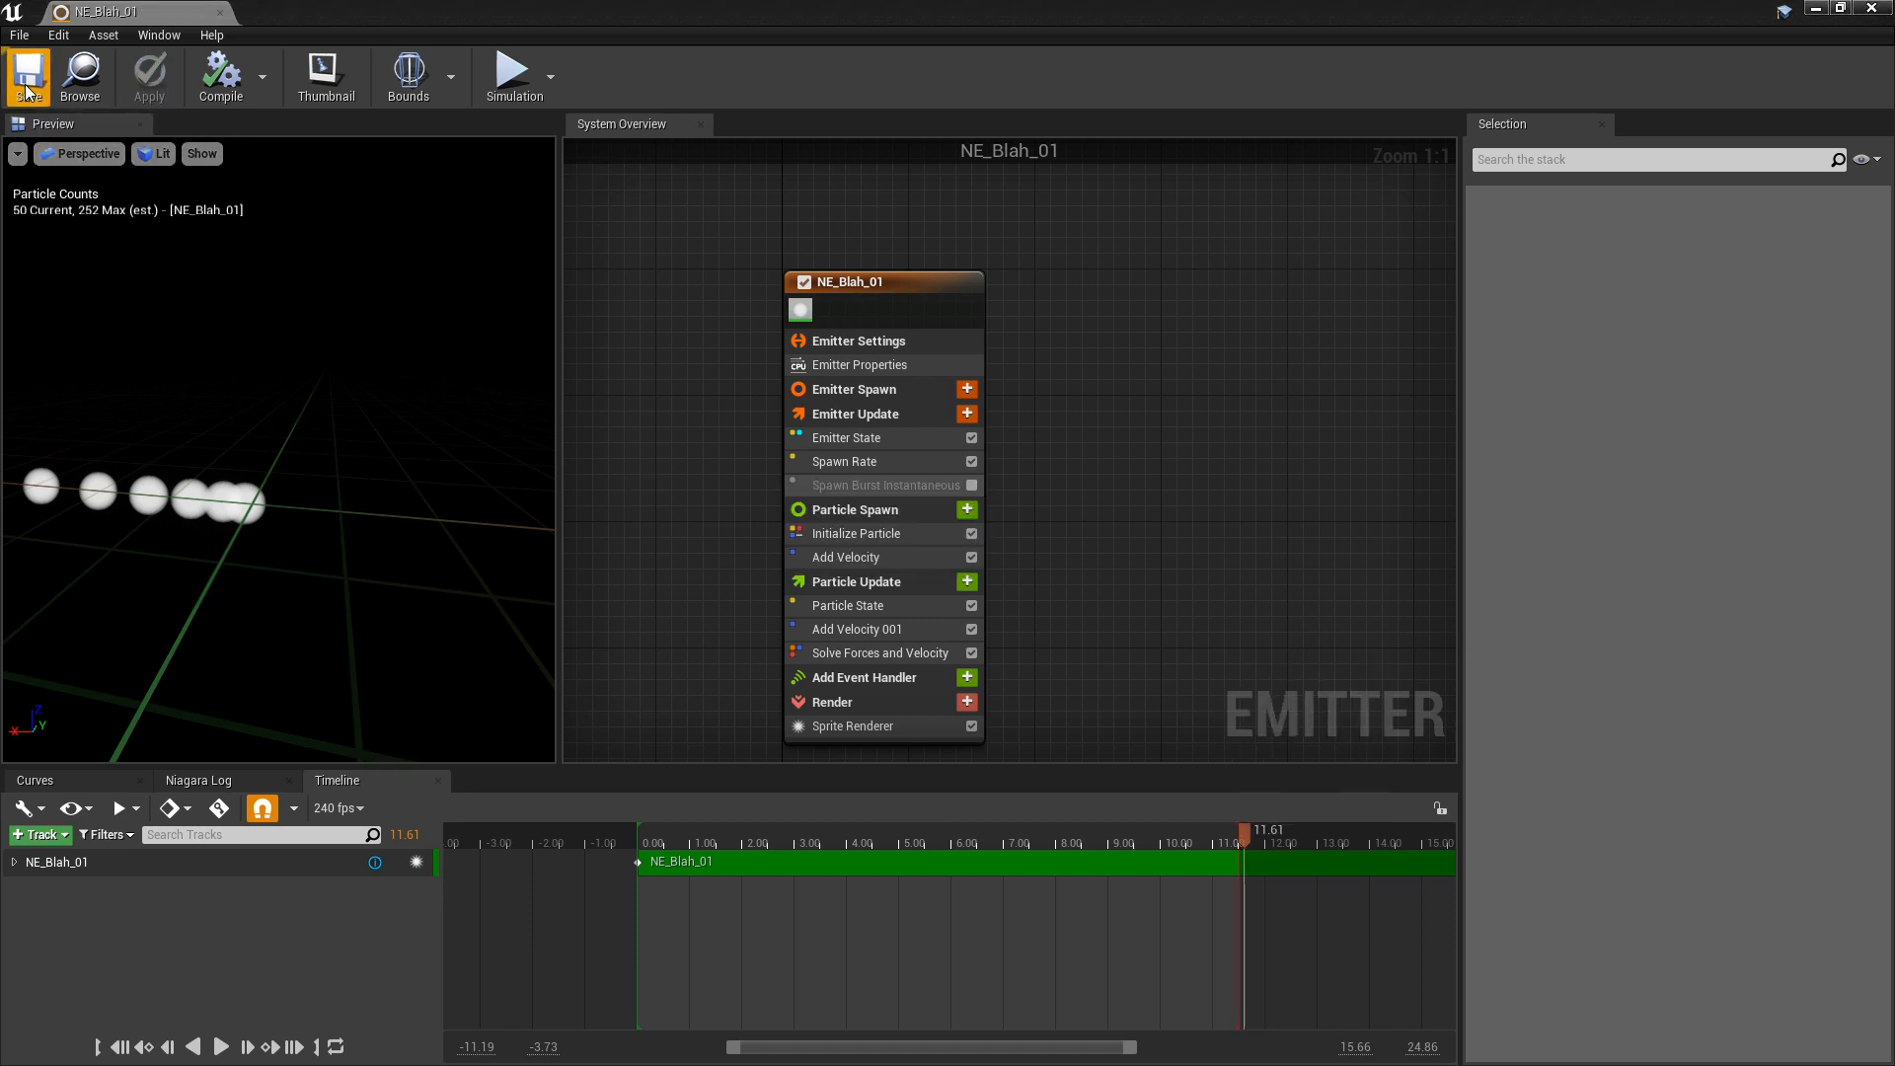
left_click(1870, 9)
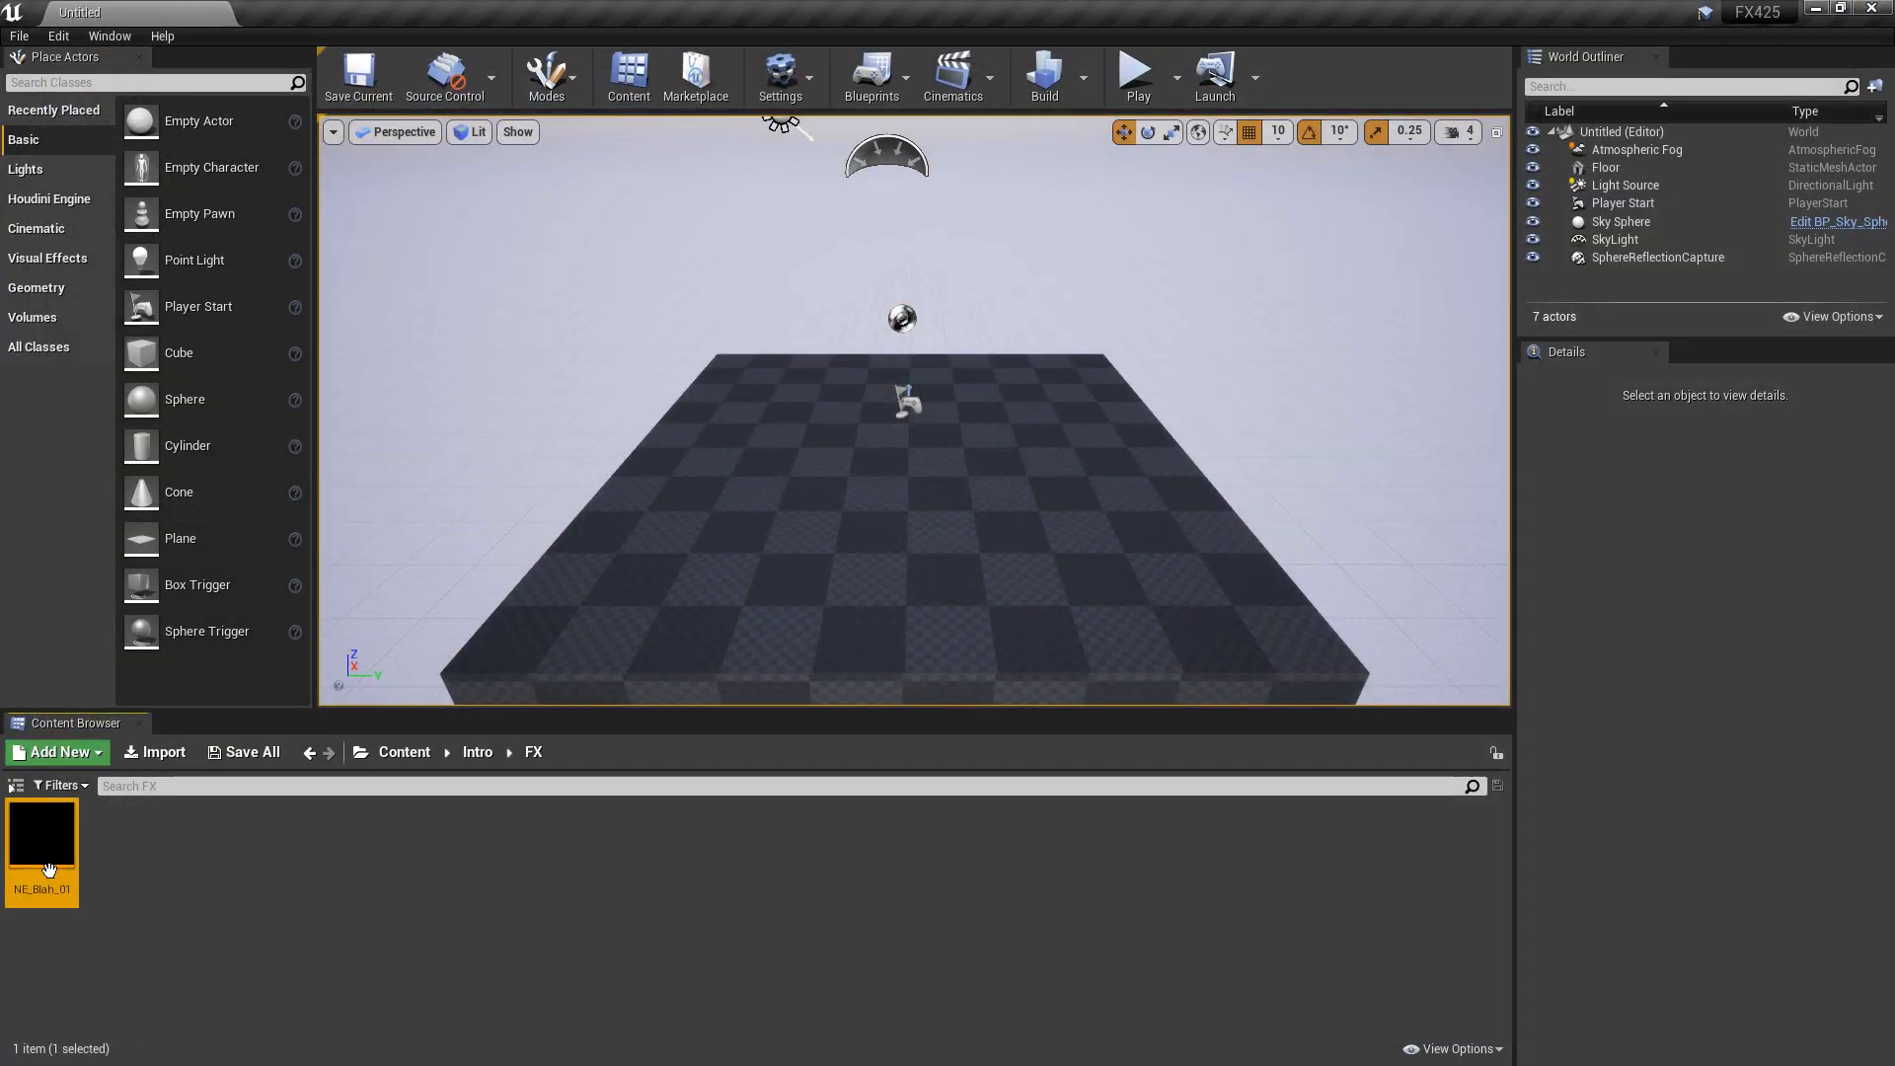
- Try to place the NE_Blah_01 emitter in the level, and view the asset's Niagara emitter actions
left_click_drag(42, 839, 558, 559)
left_click_drag(47, 832, 189, 935)
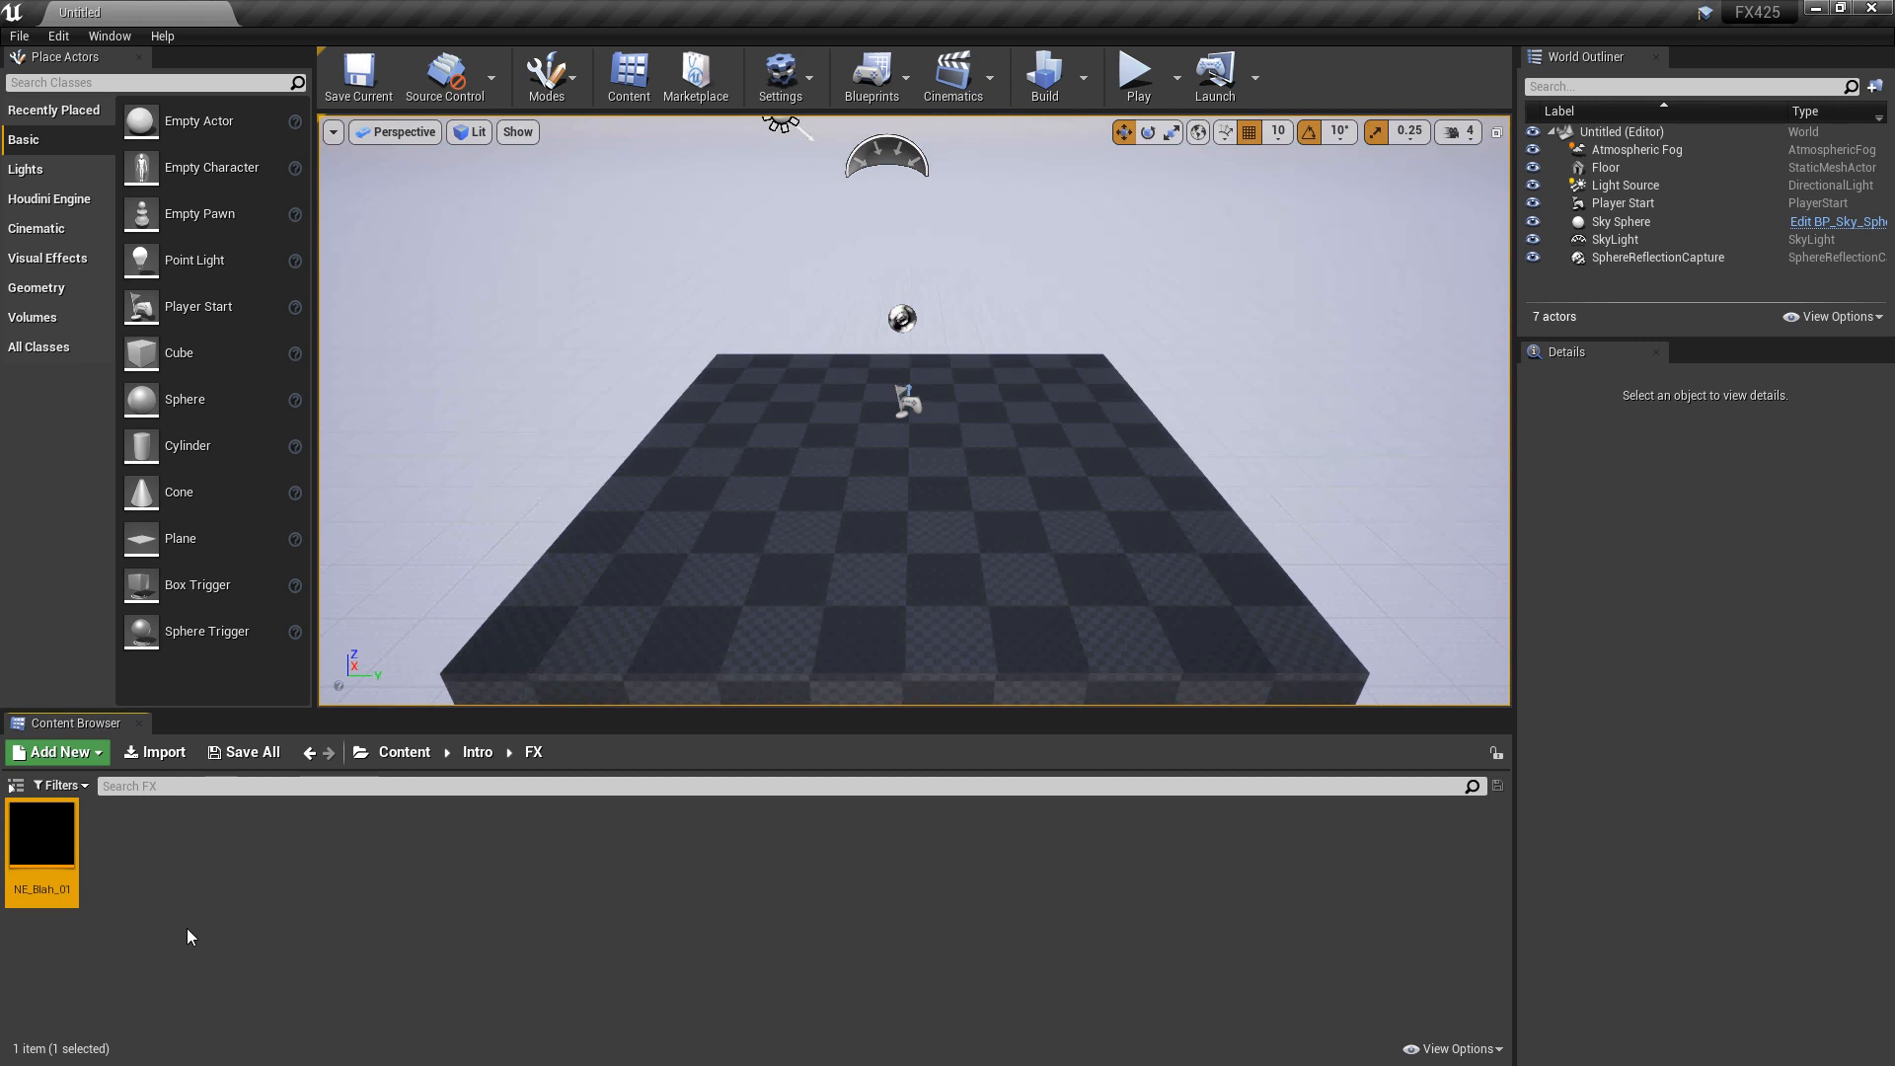
right_click(38, 834)
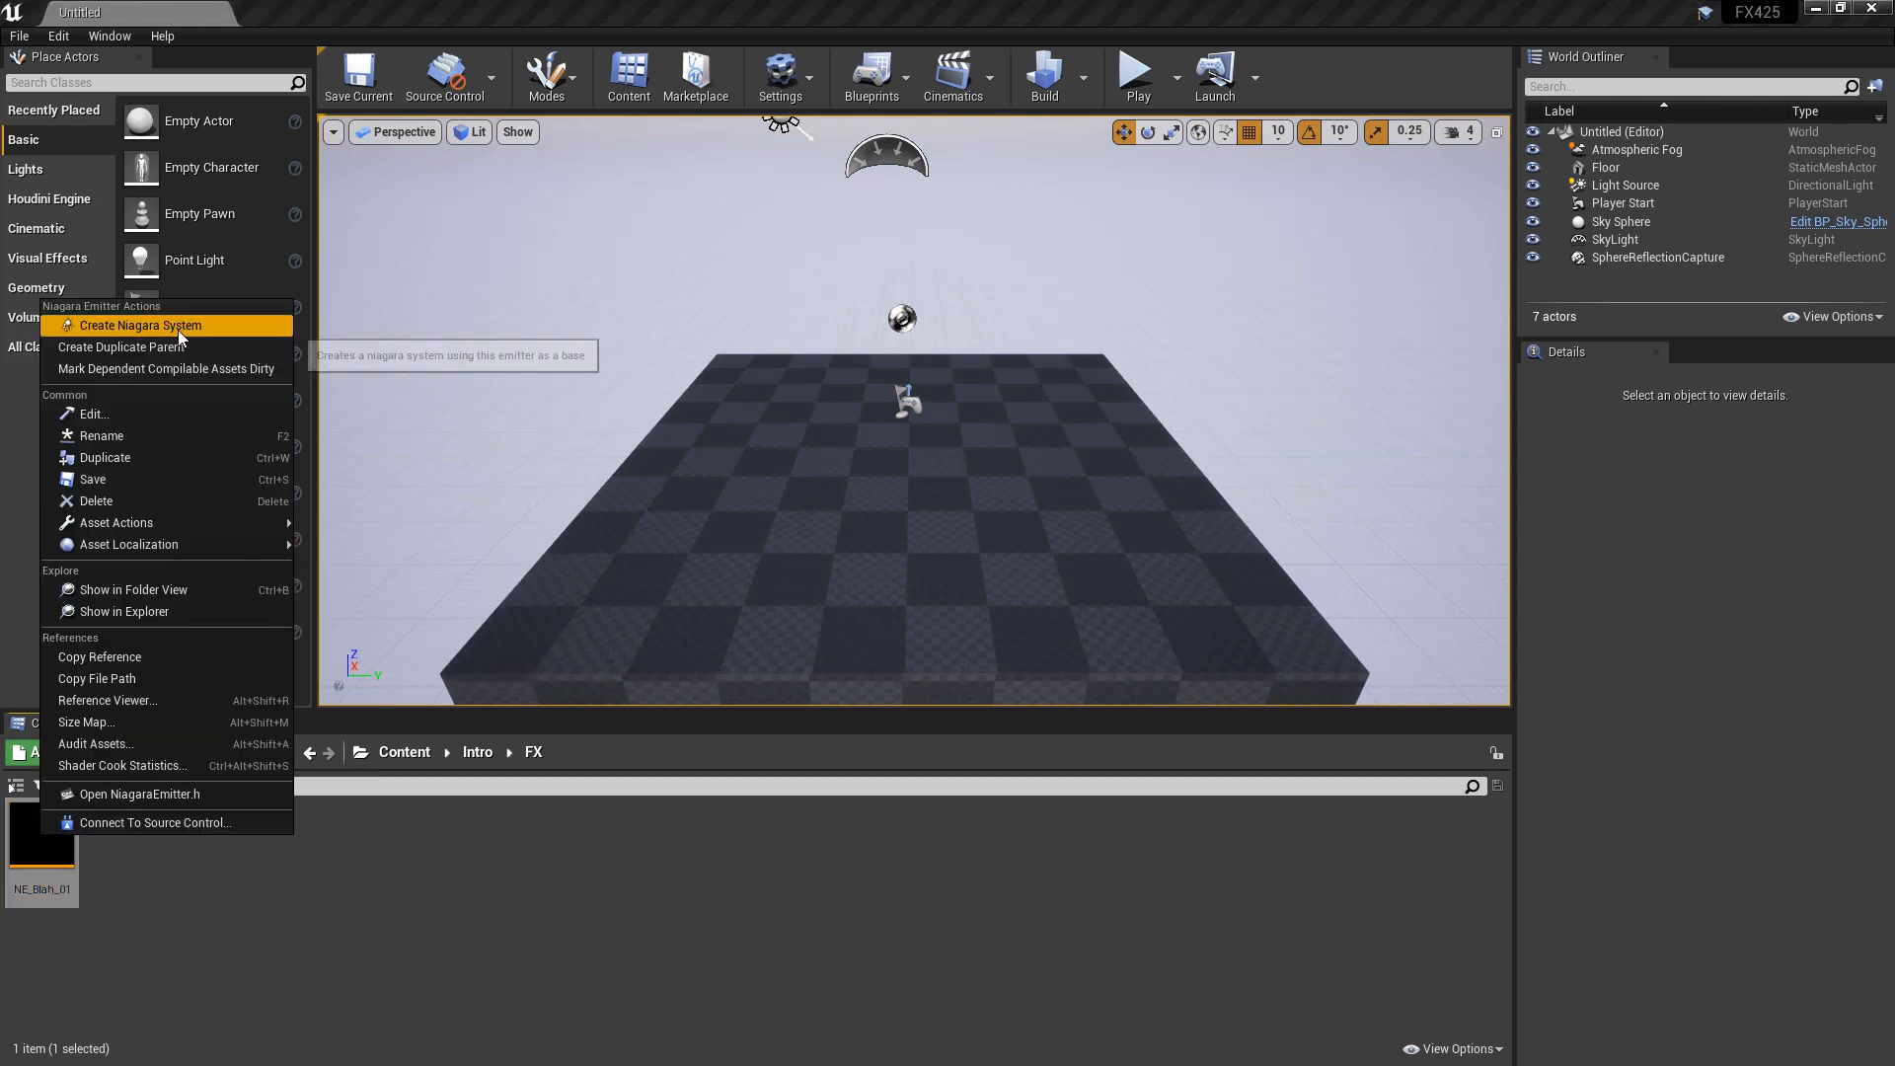
left_click(290, 882)
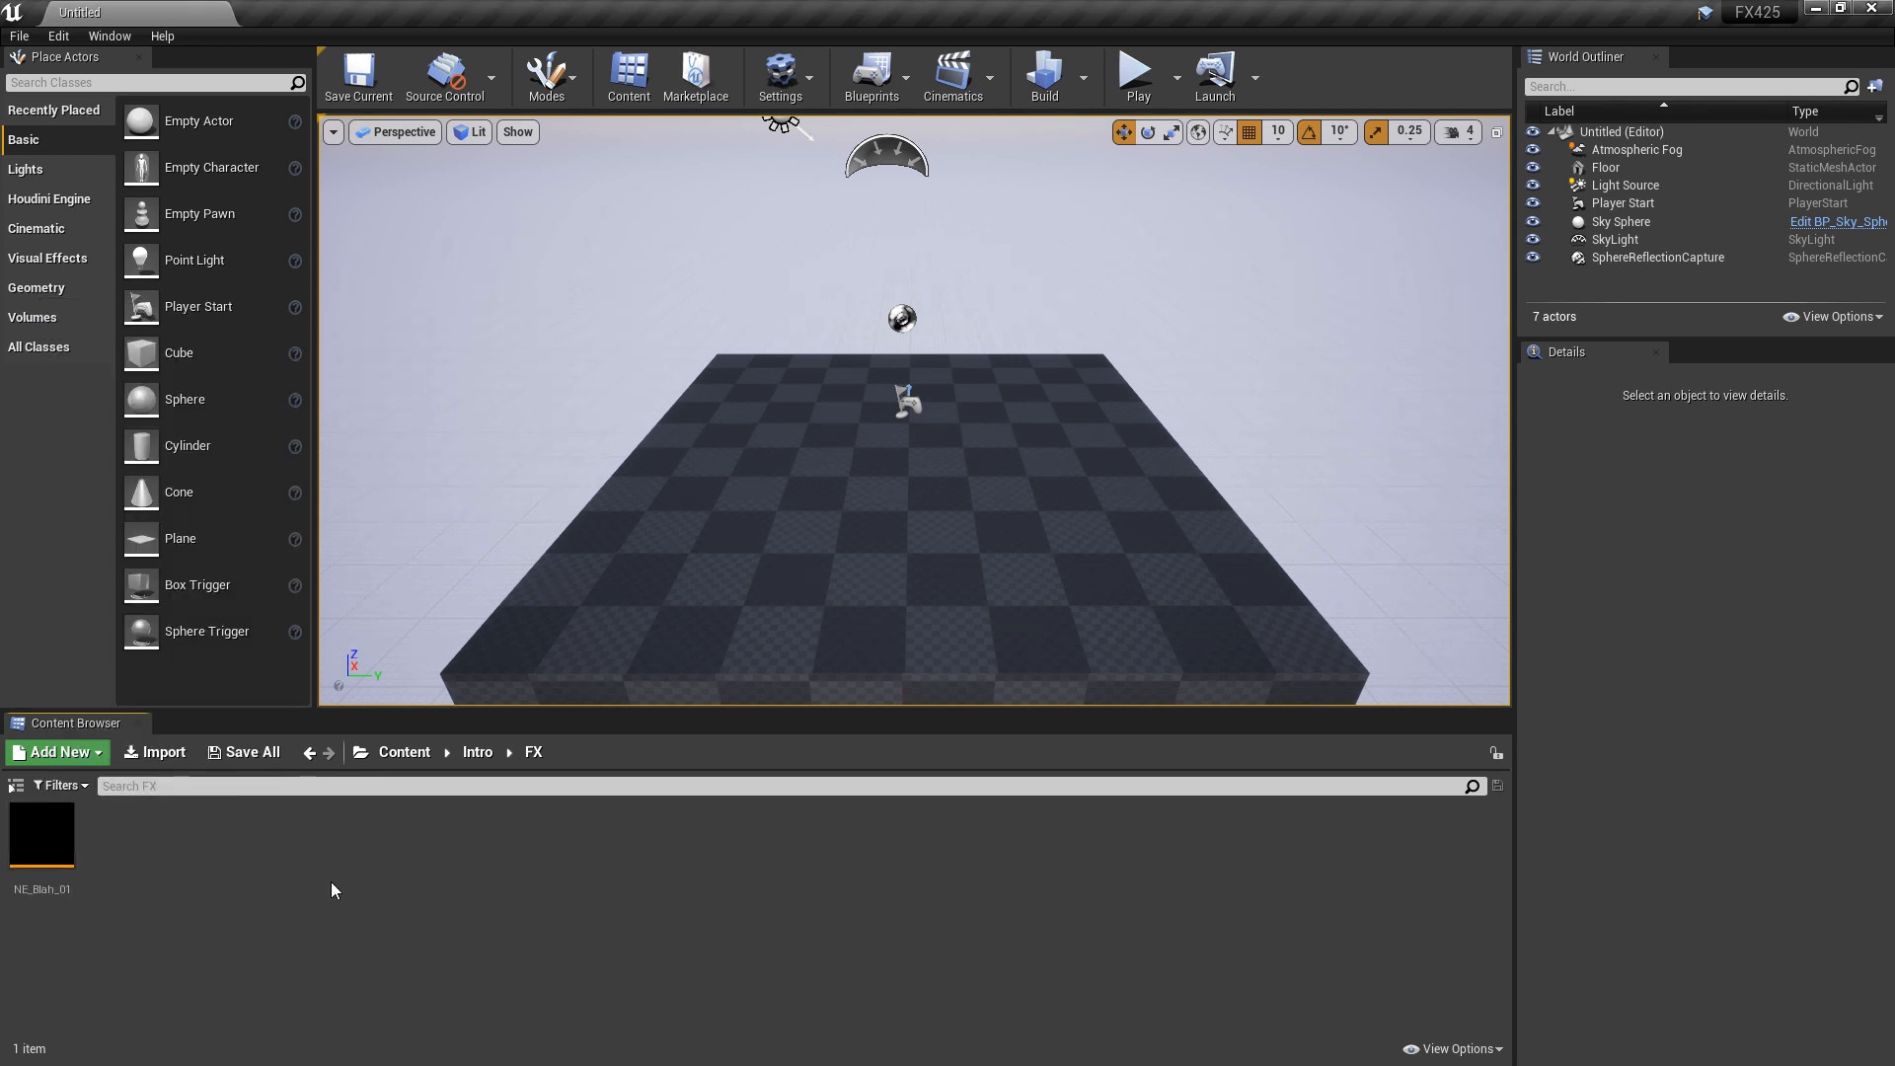
- Create an empty Niagara System in the FX folder and name it NS_Blah_01
right_click(302, 865)
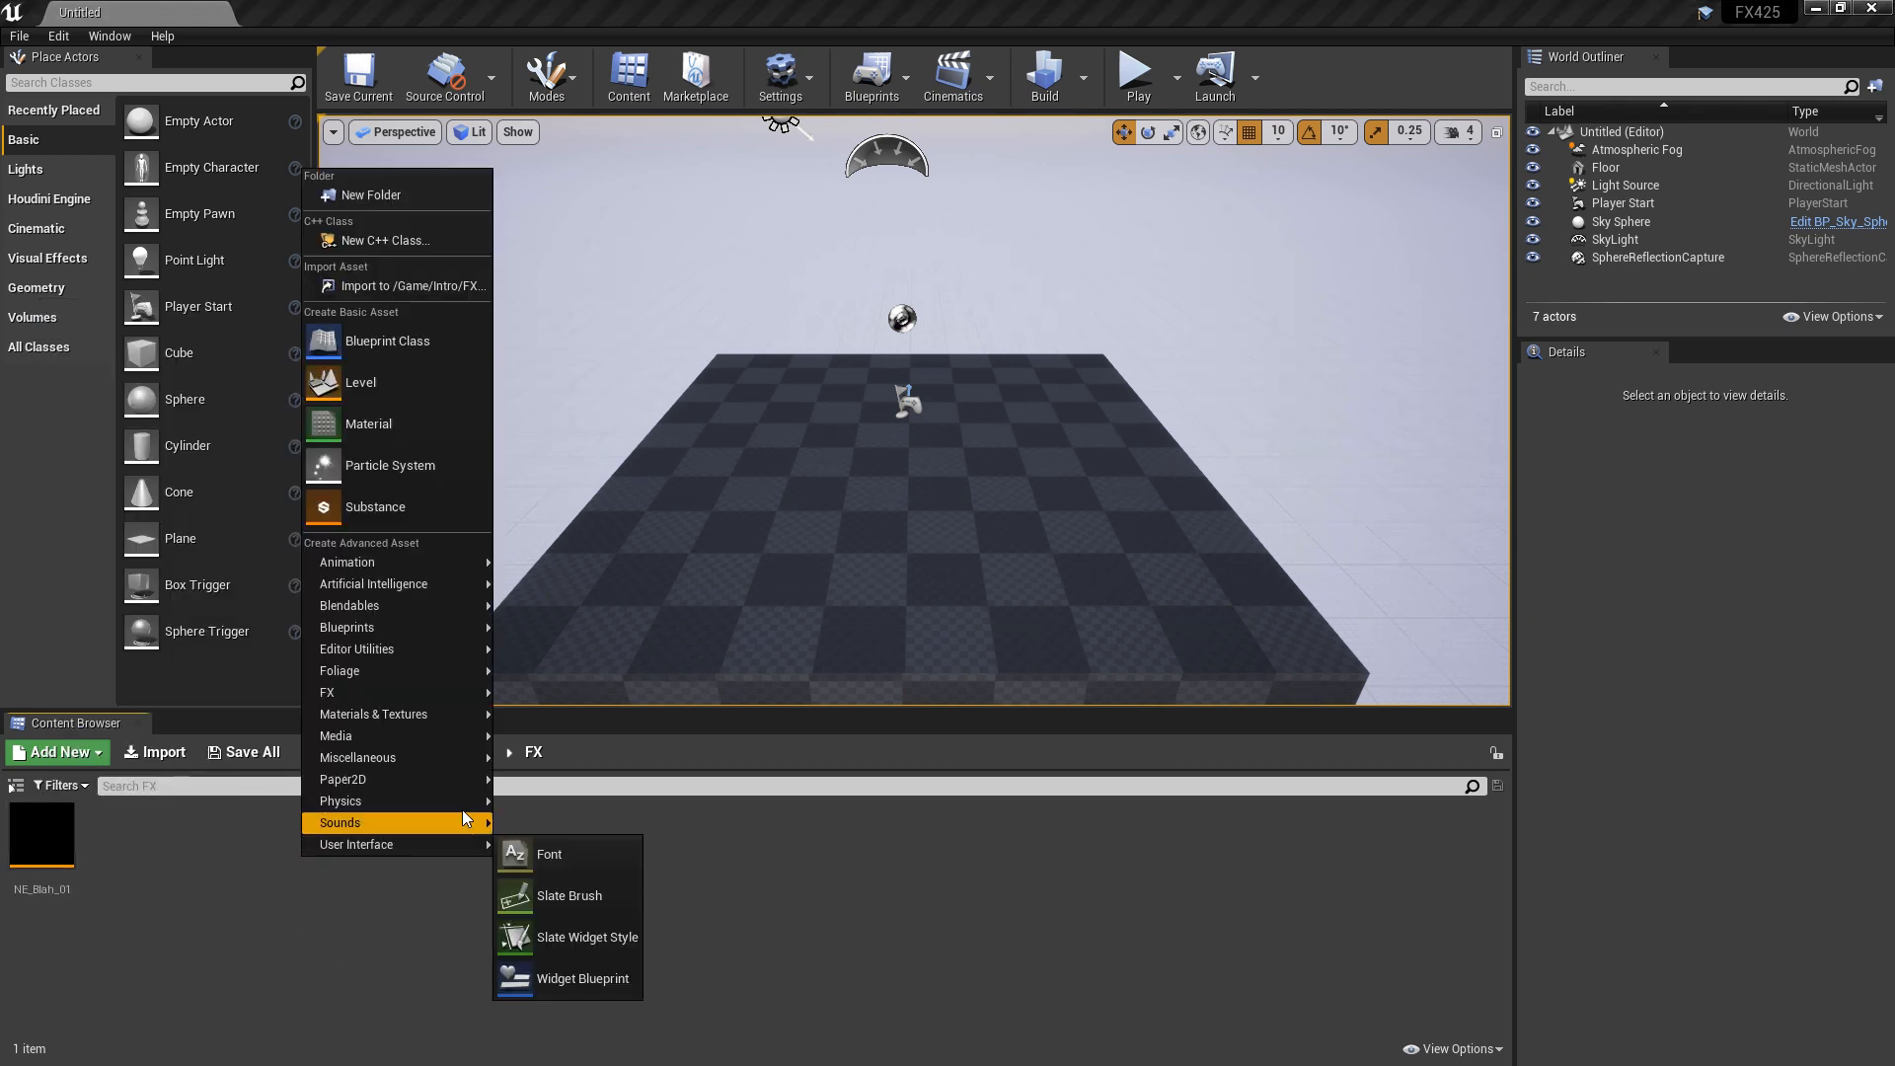
mouse_move(399, 695)
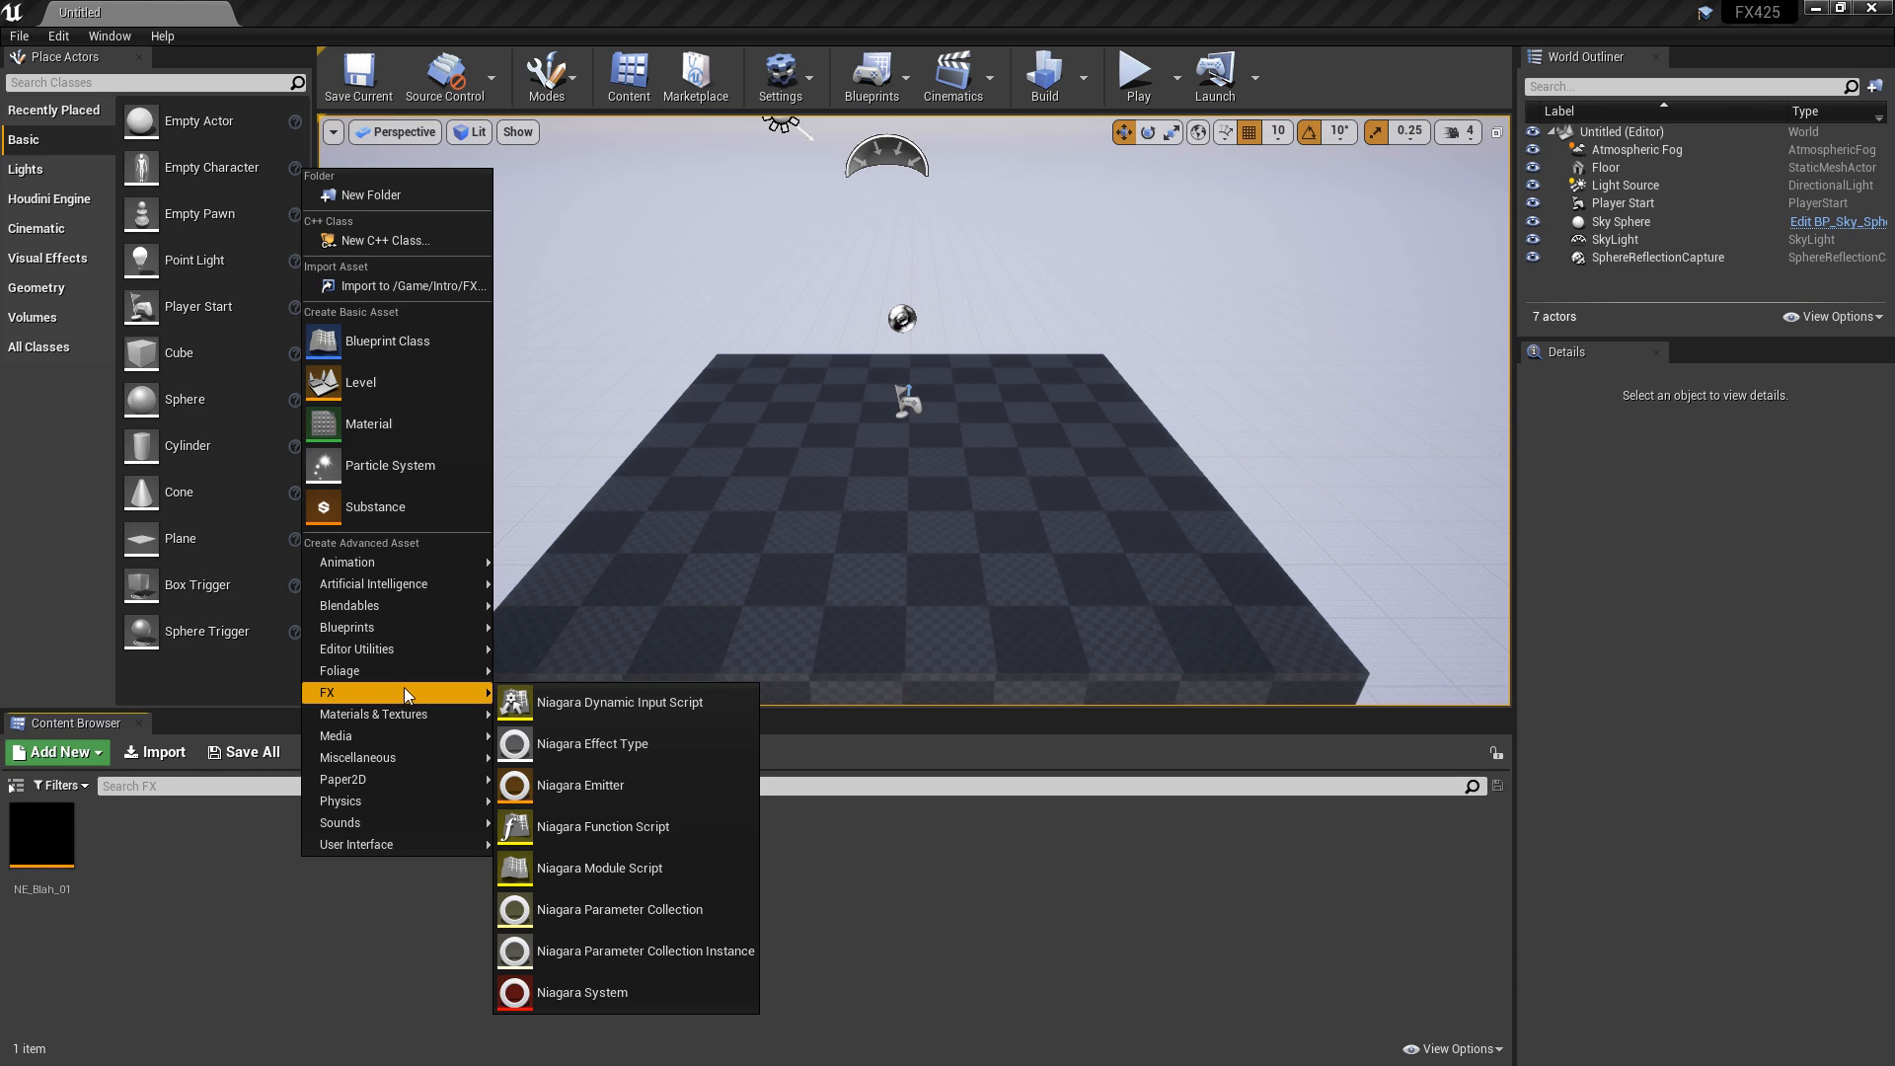
left_click(607, 989)
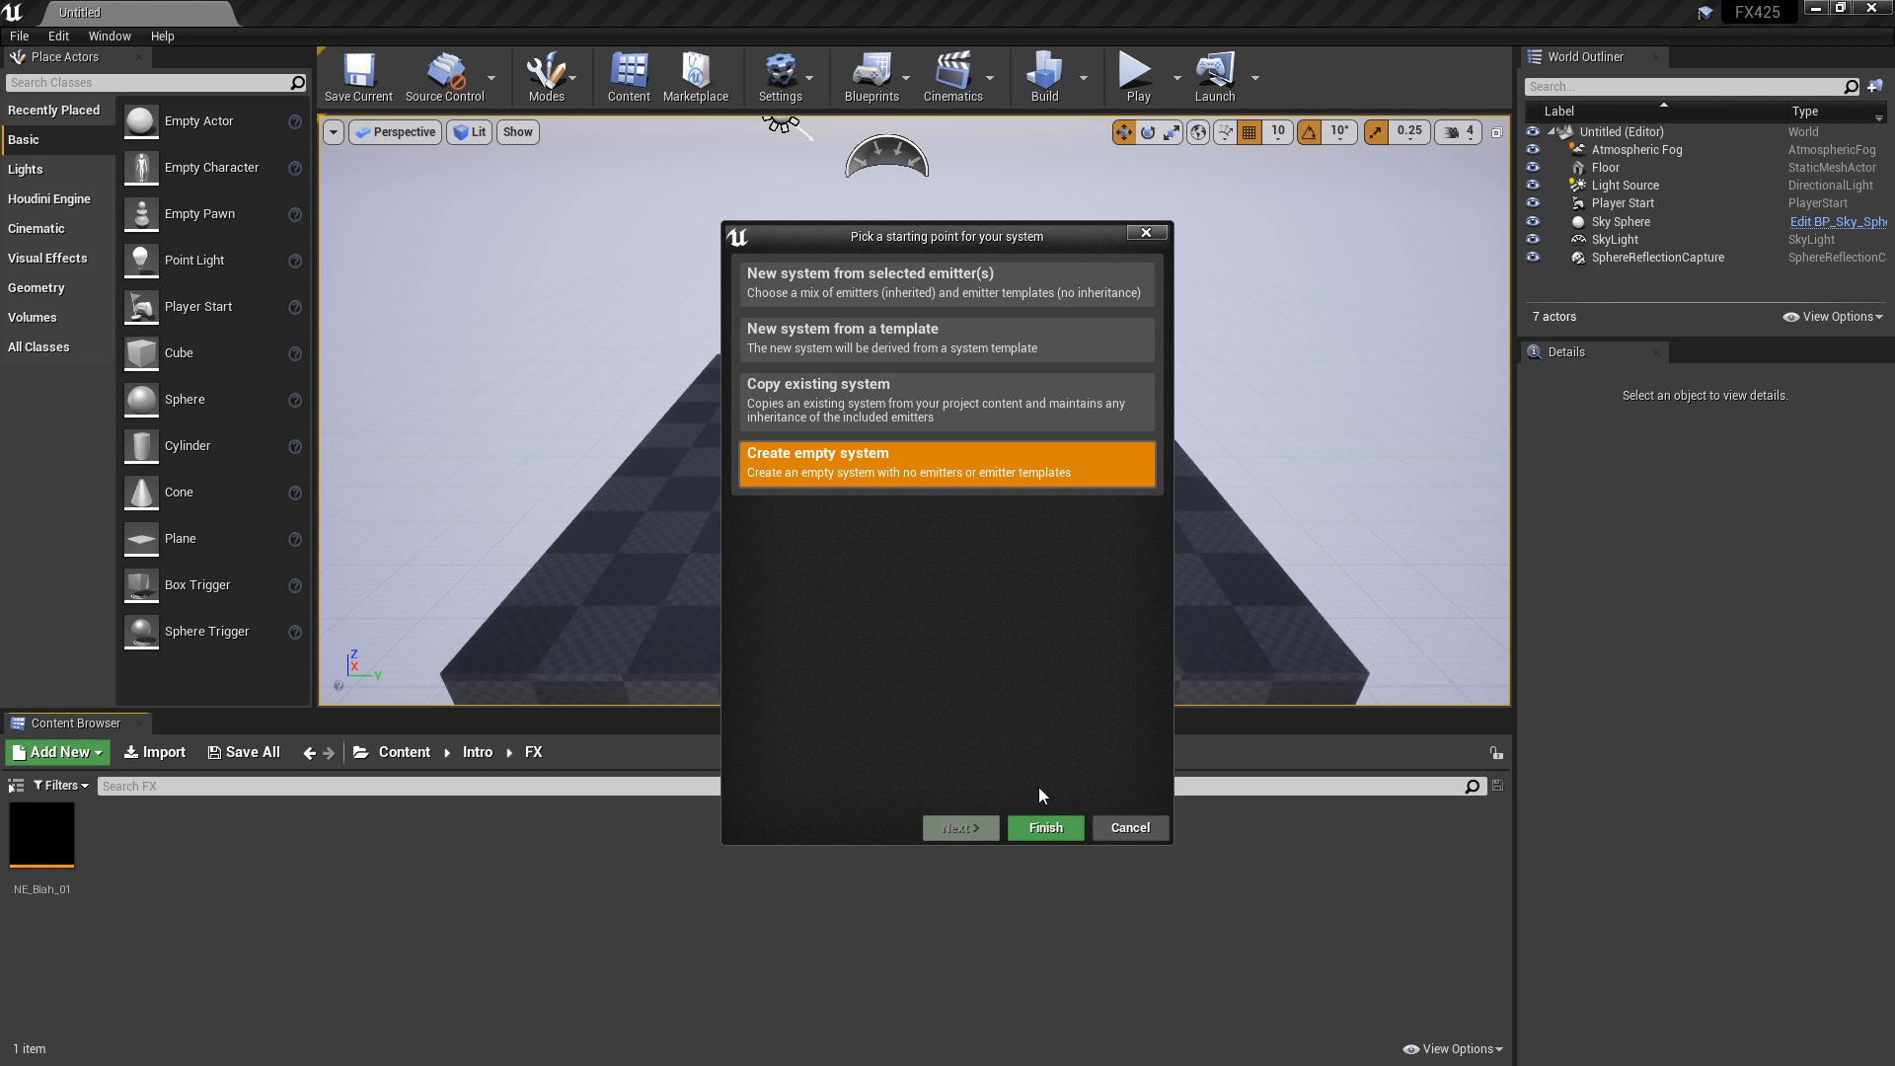
left_click(1042, 829)
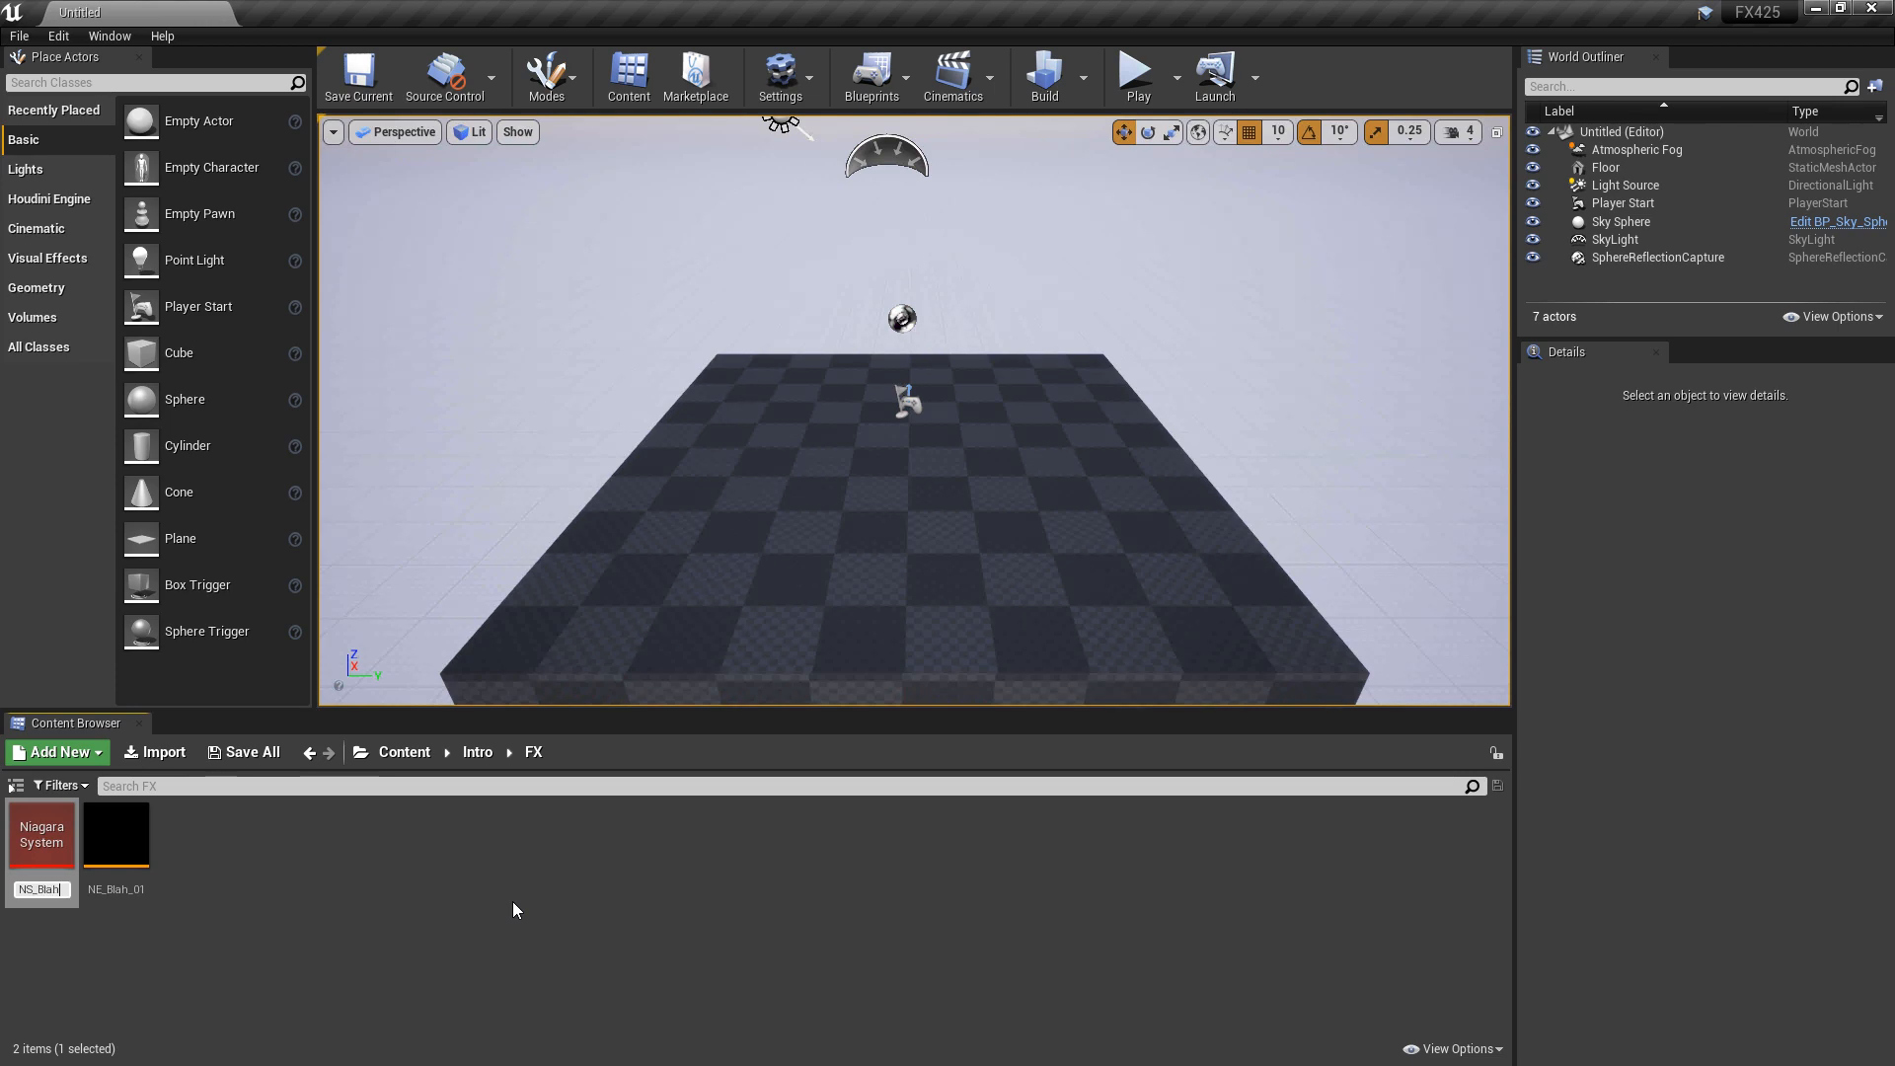
key("Return")
- Add the NE_Blah_01 emitter to the timeline of the NS_Blah_01 system, and reopen the system in its editor
double_click(121, 837)
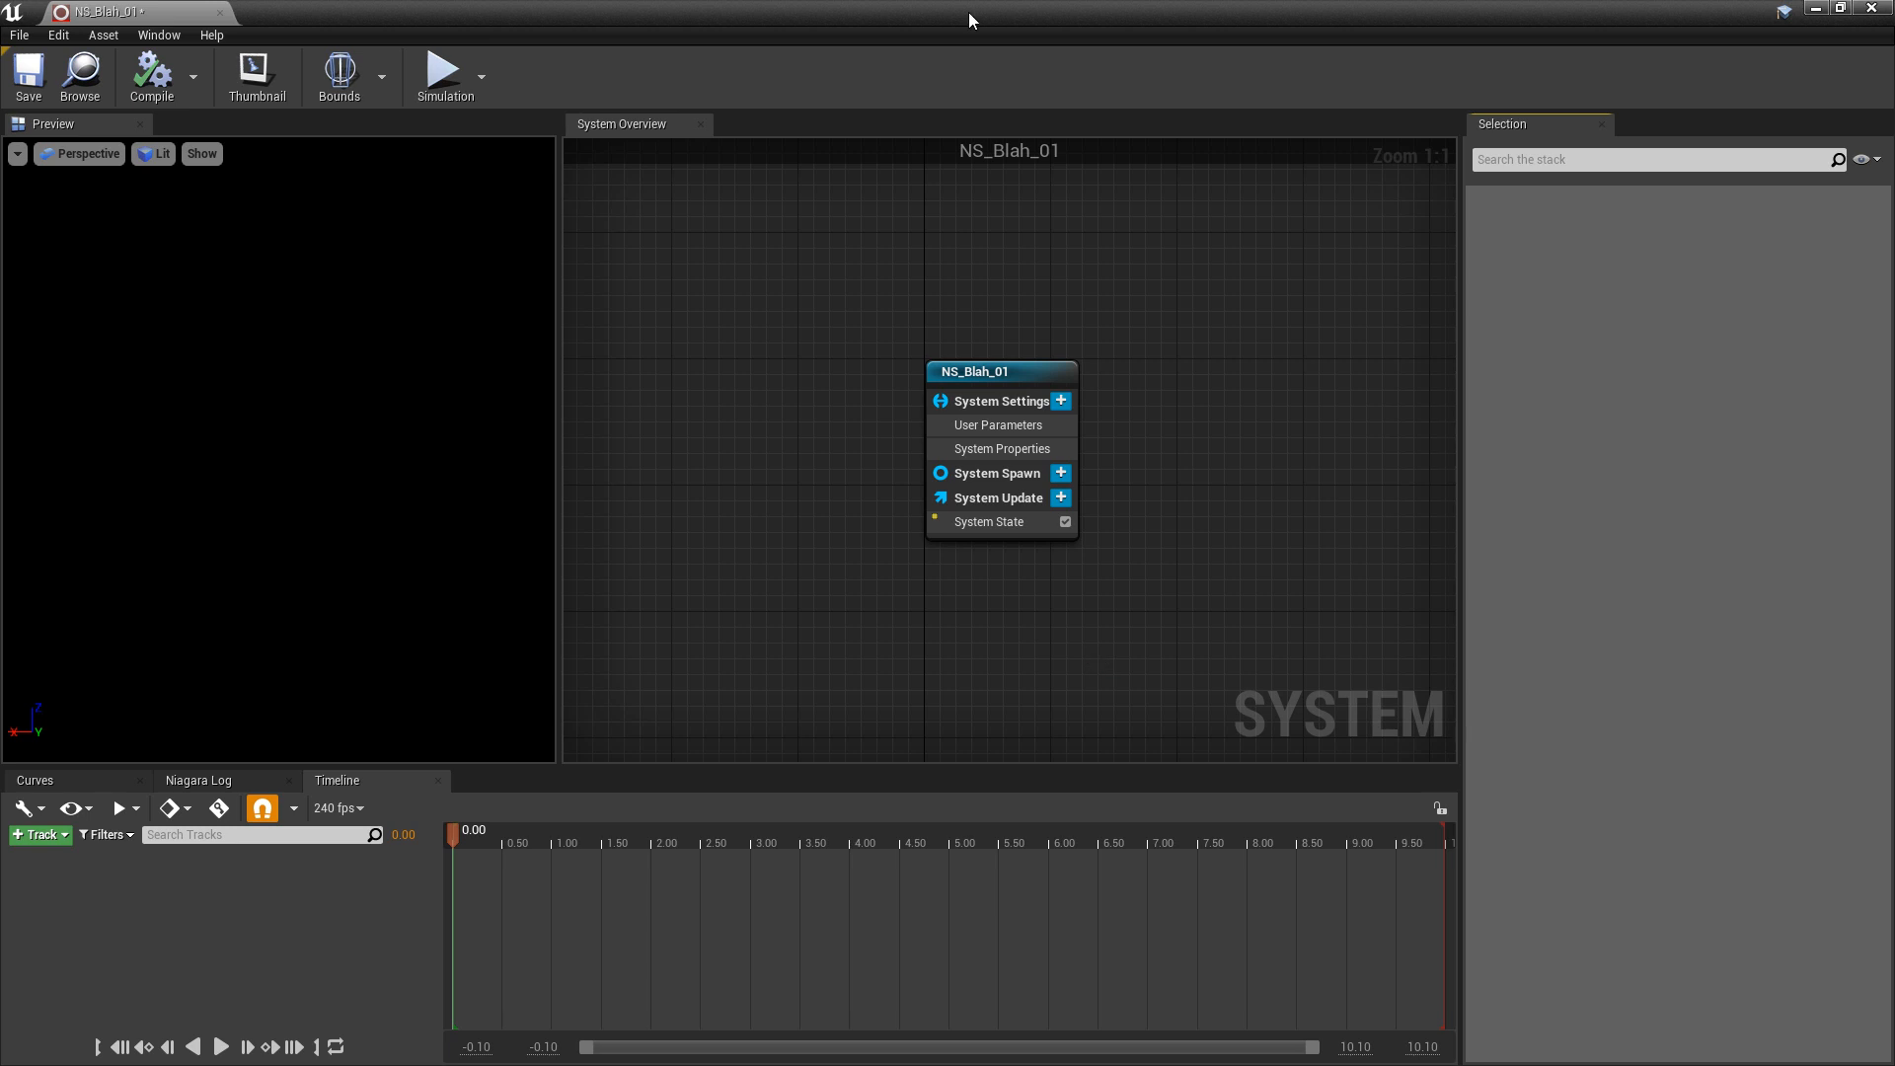
left_click_drag(968, 12, 1022, 85)
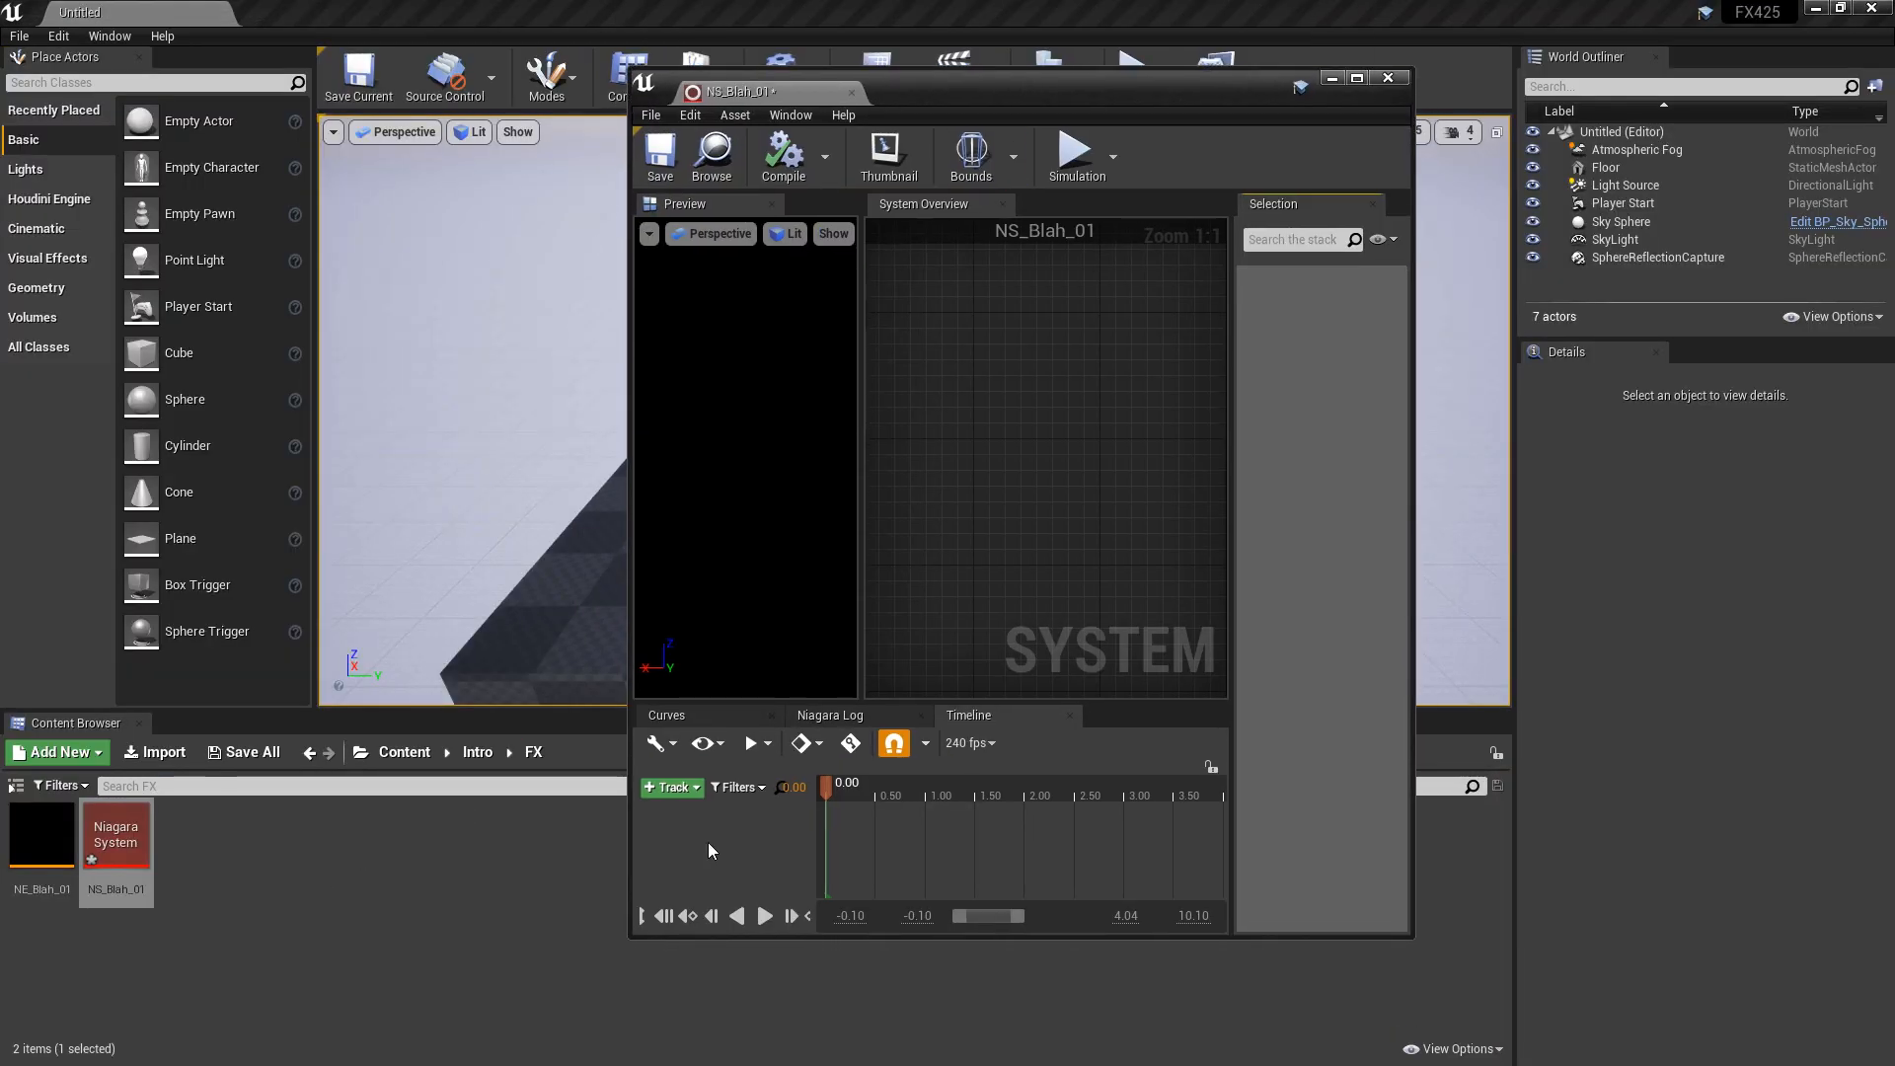
left_click(41, 849)
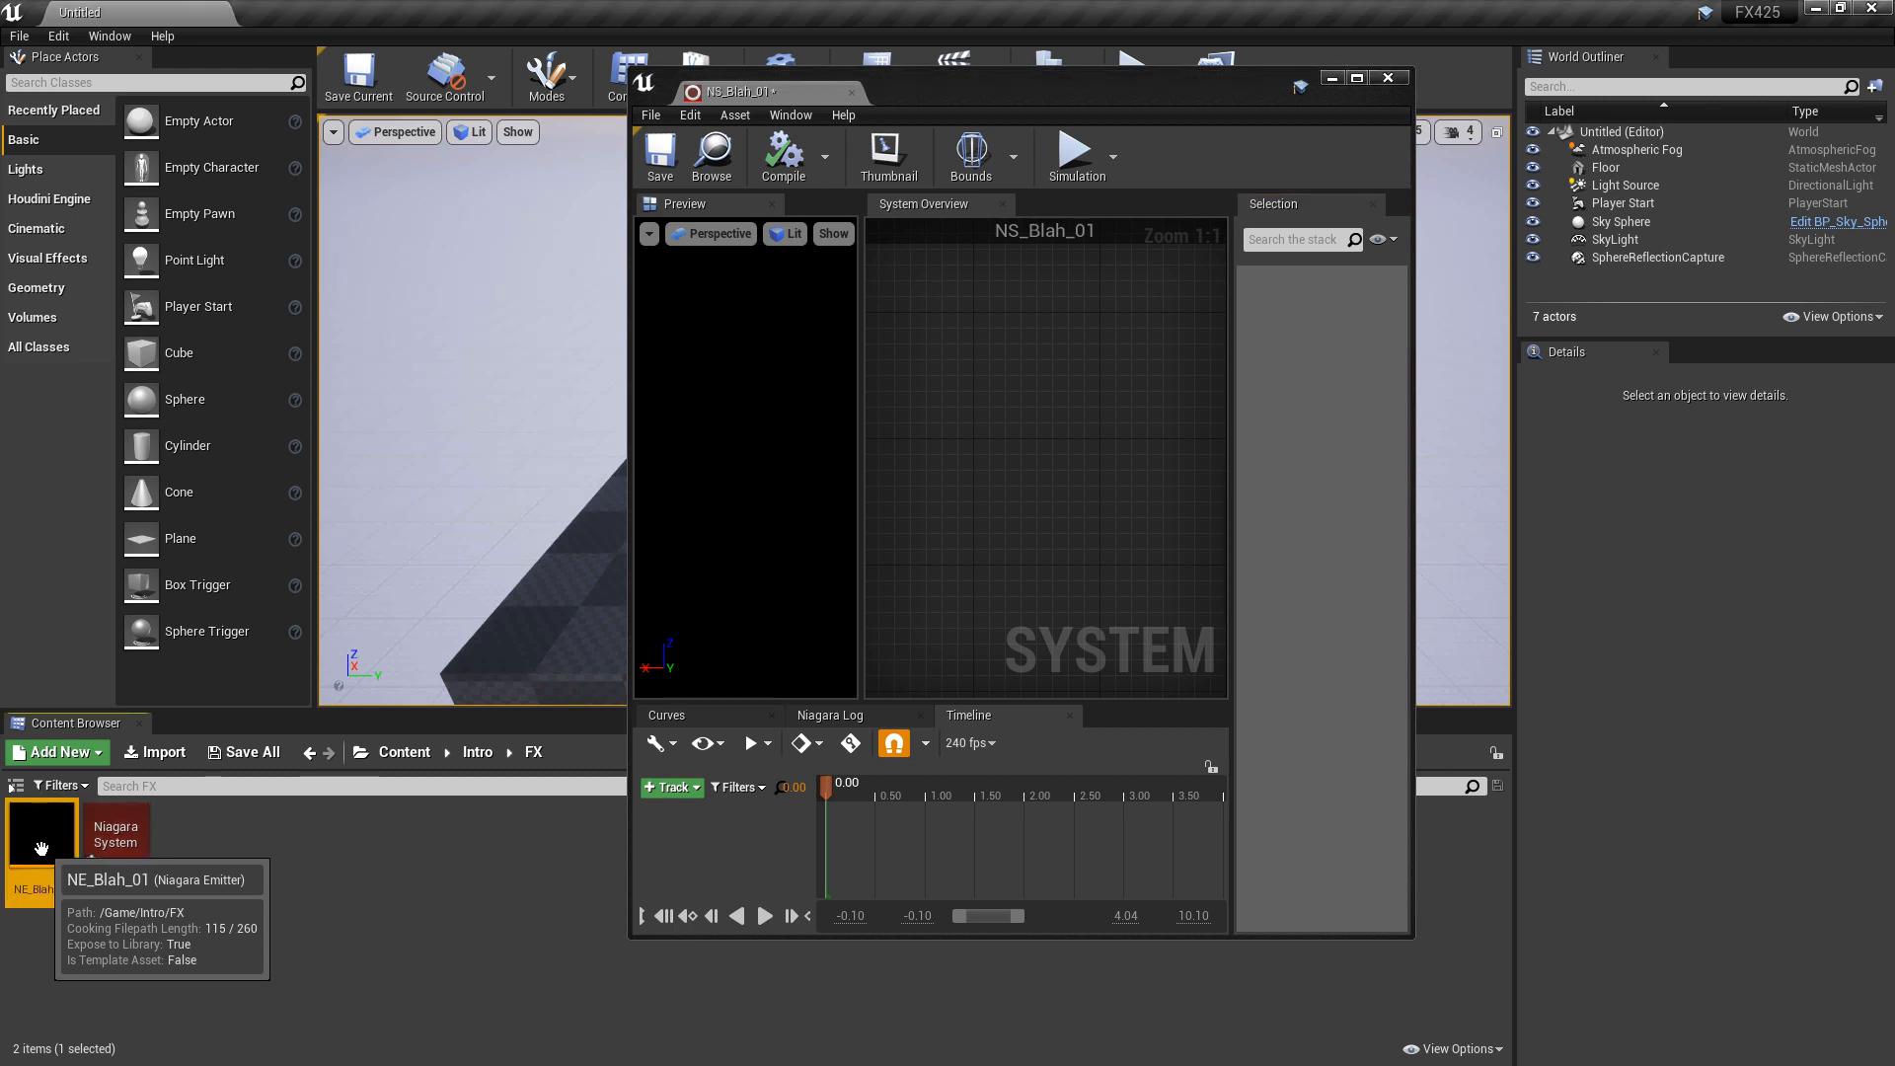
left_click_drag(41, 849, 727, 822)
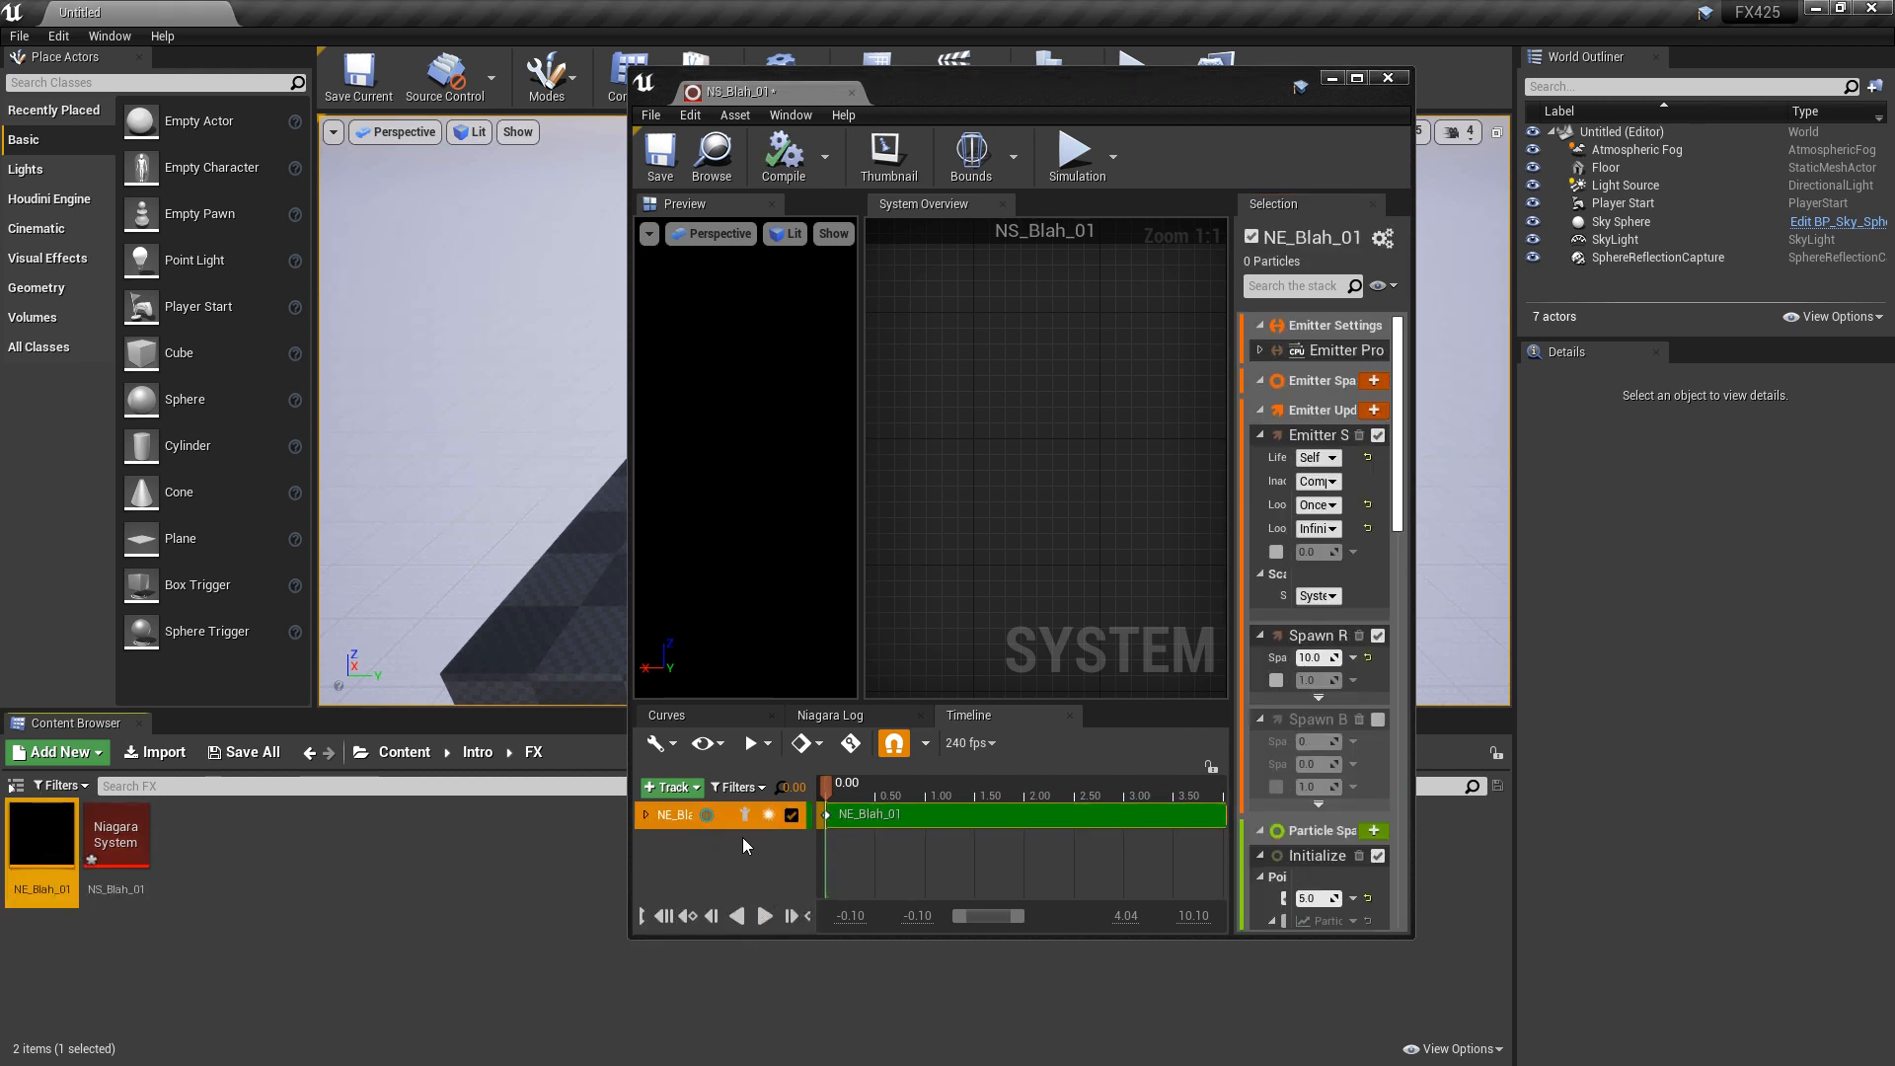
left_click(1356, 77)
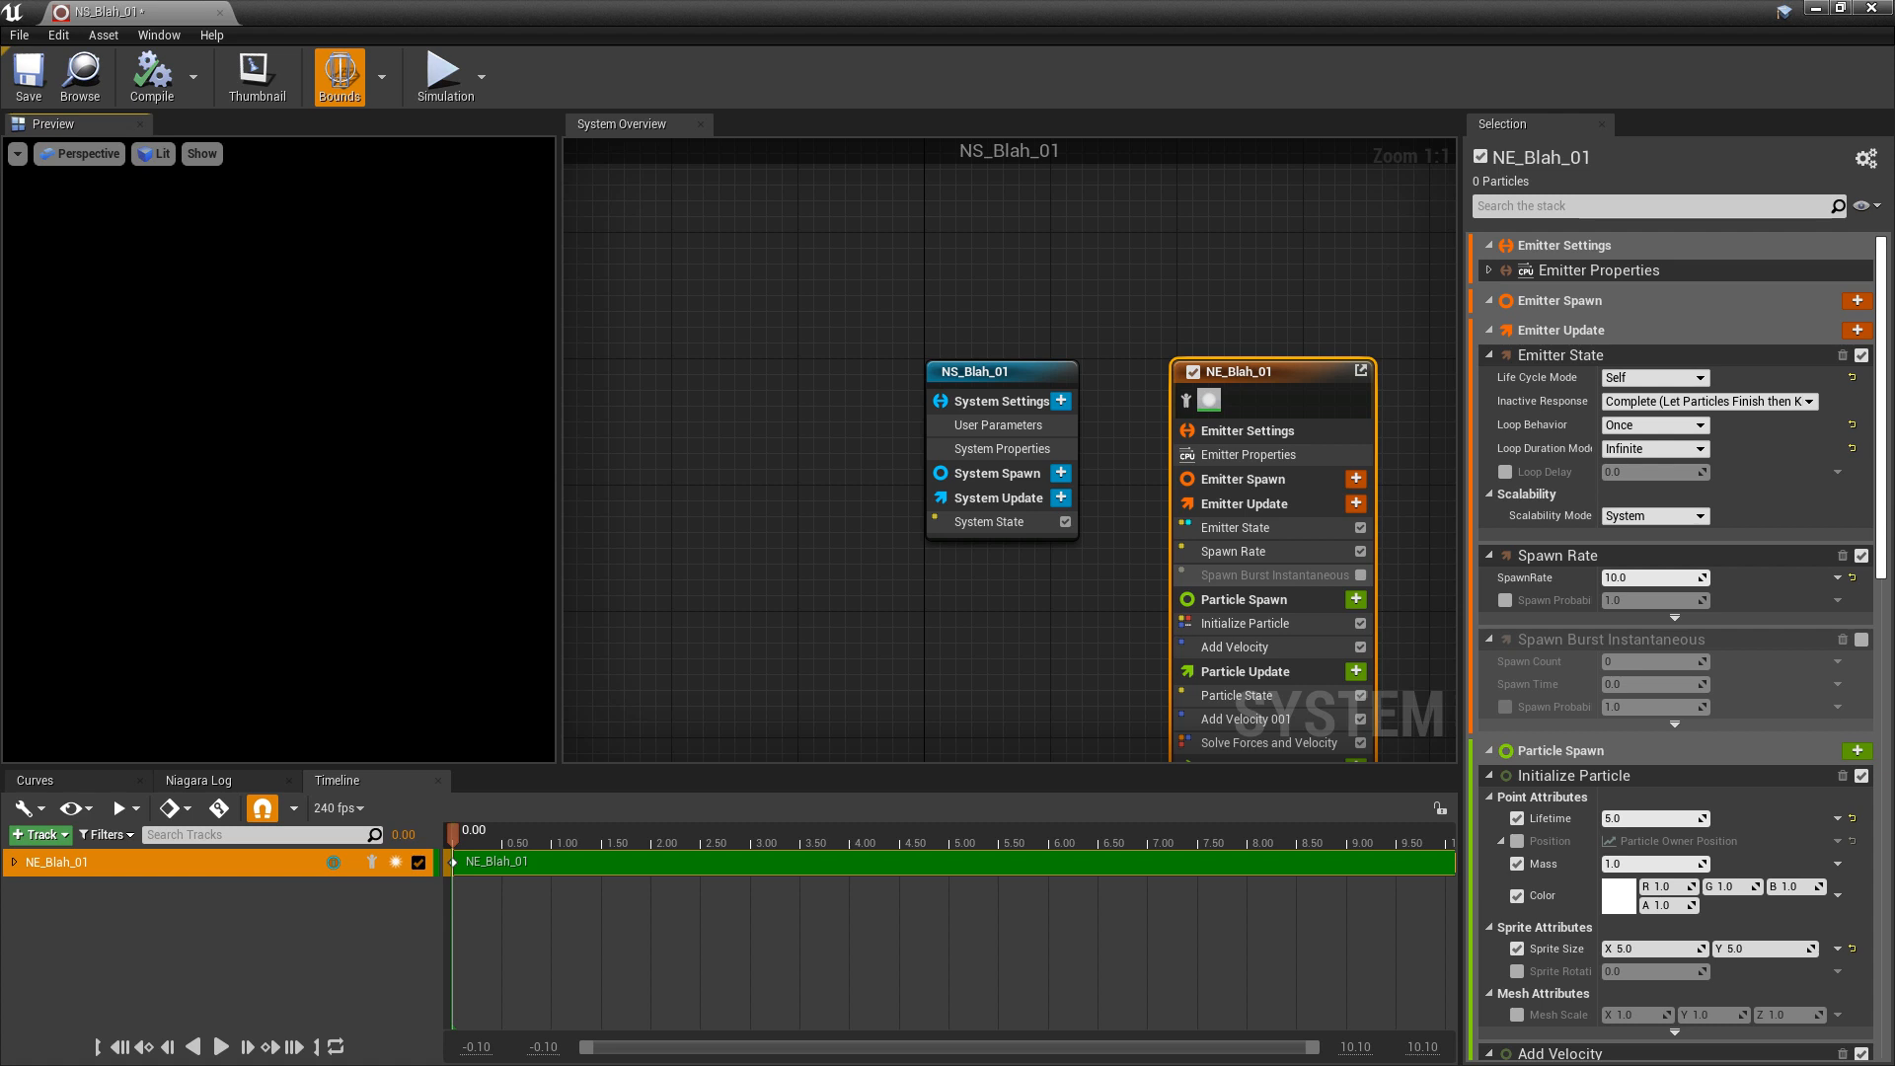
left_click(1868, 8)
double_click(115, 834)
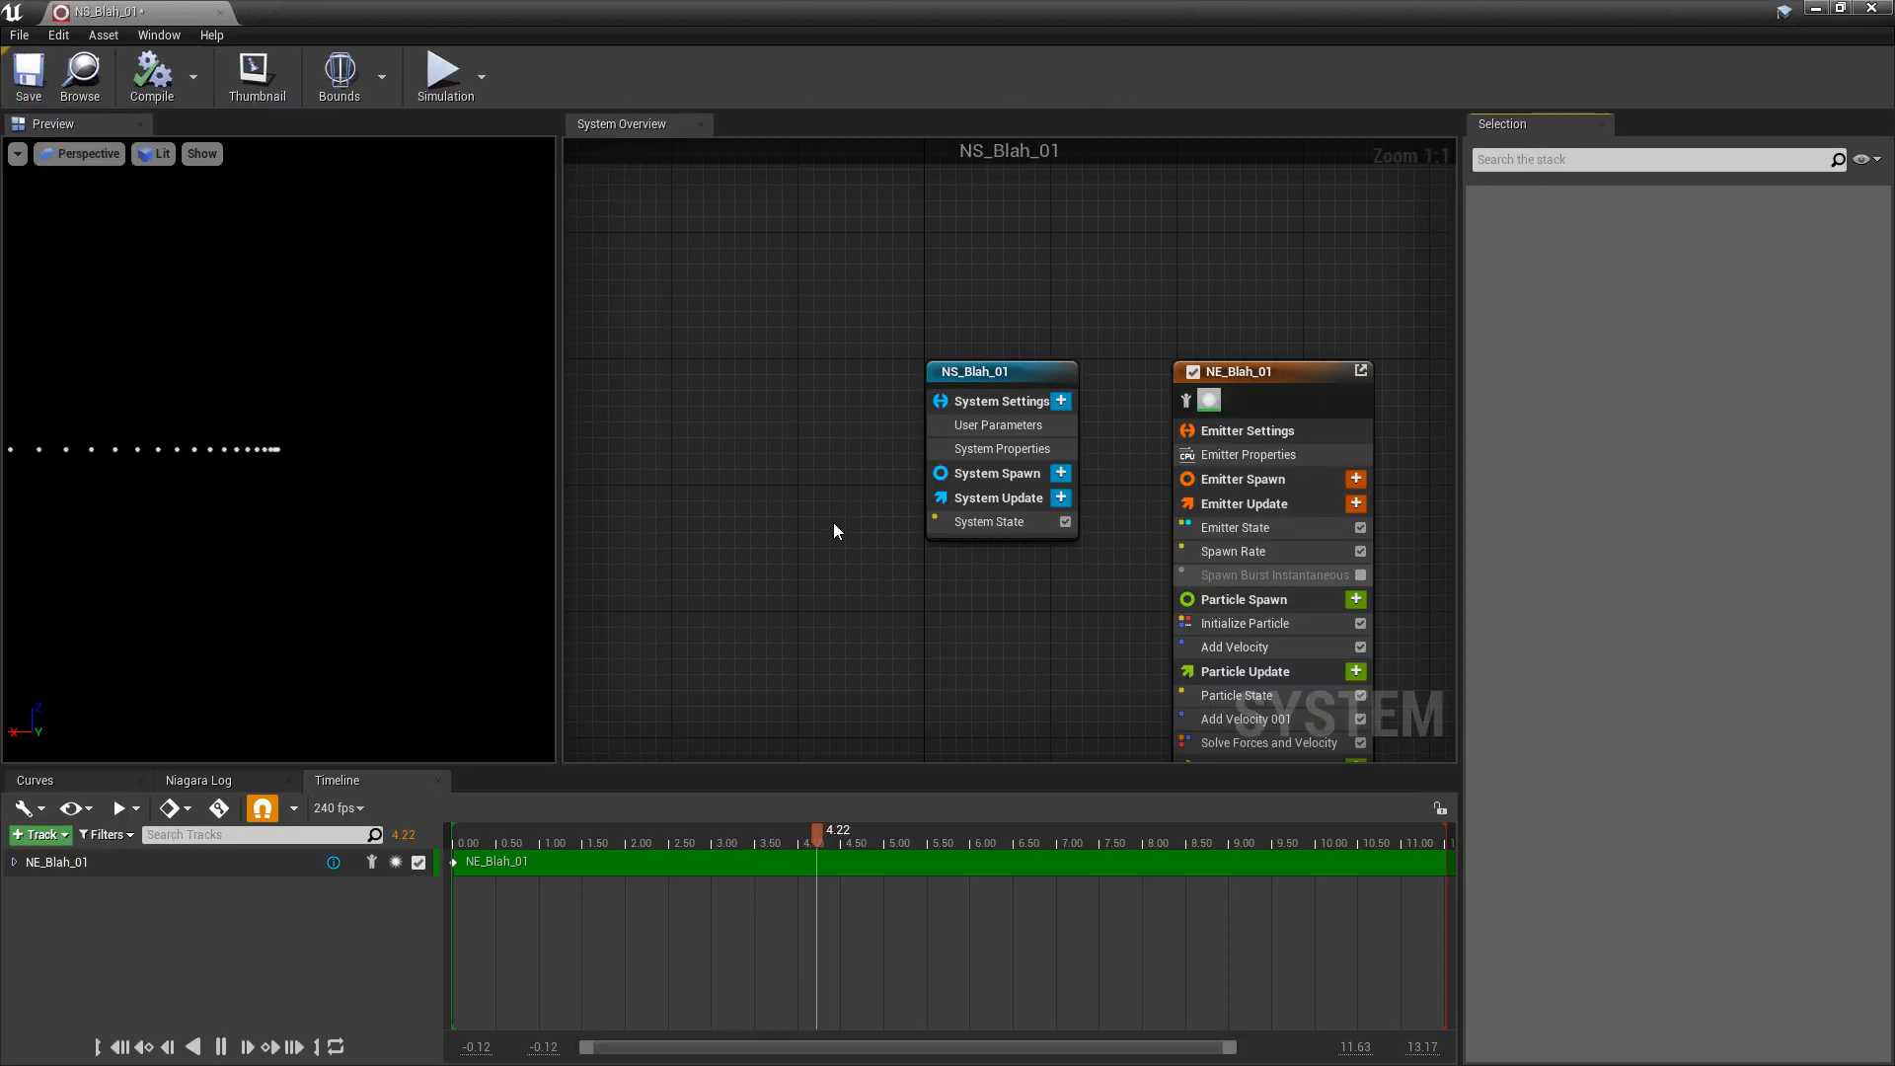
- View the emitters available to add to the NS_Blah_01 system, from both the overview graph and the timeline
right_click(795, 488)
mouse_move(853, 512)
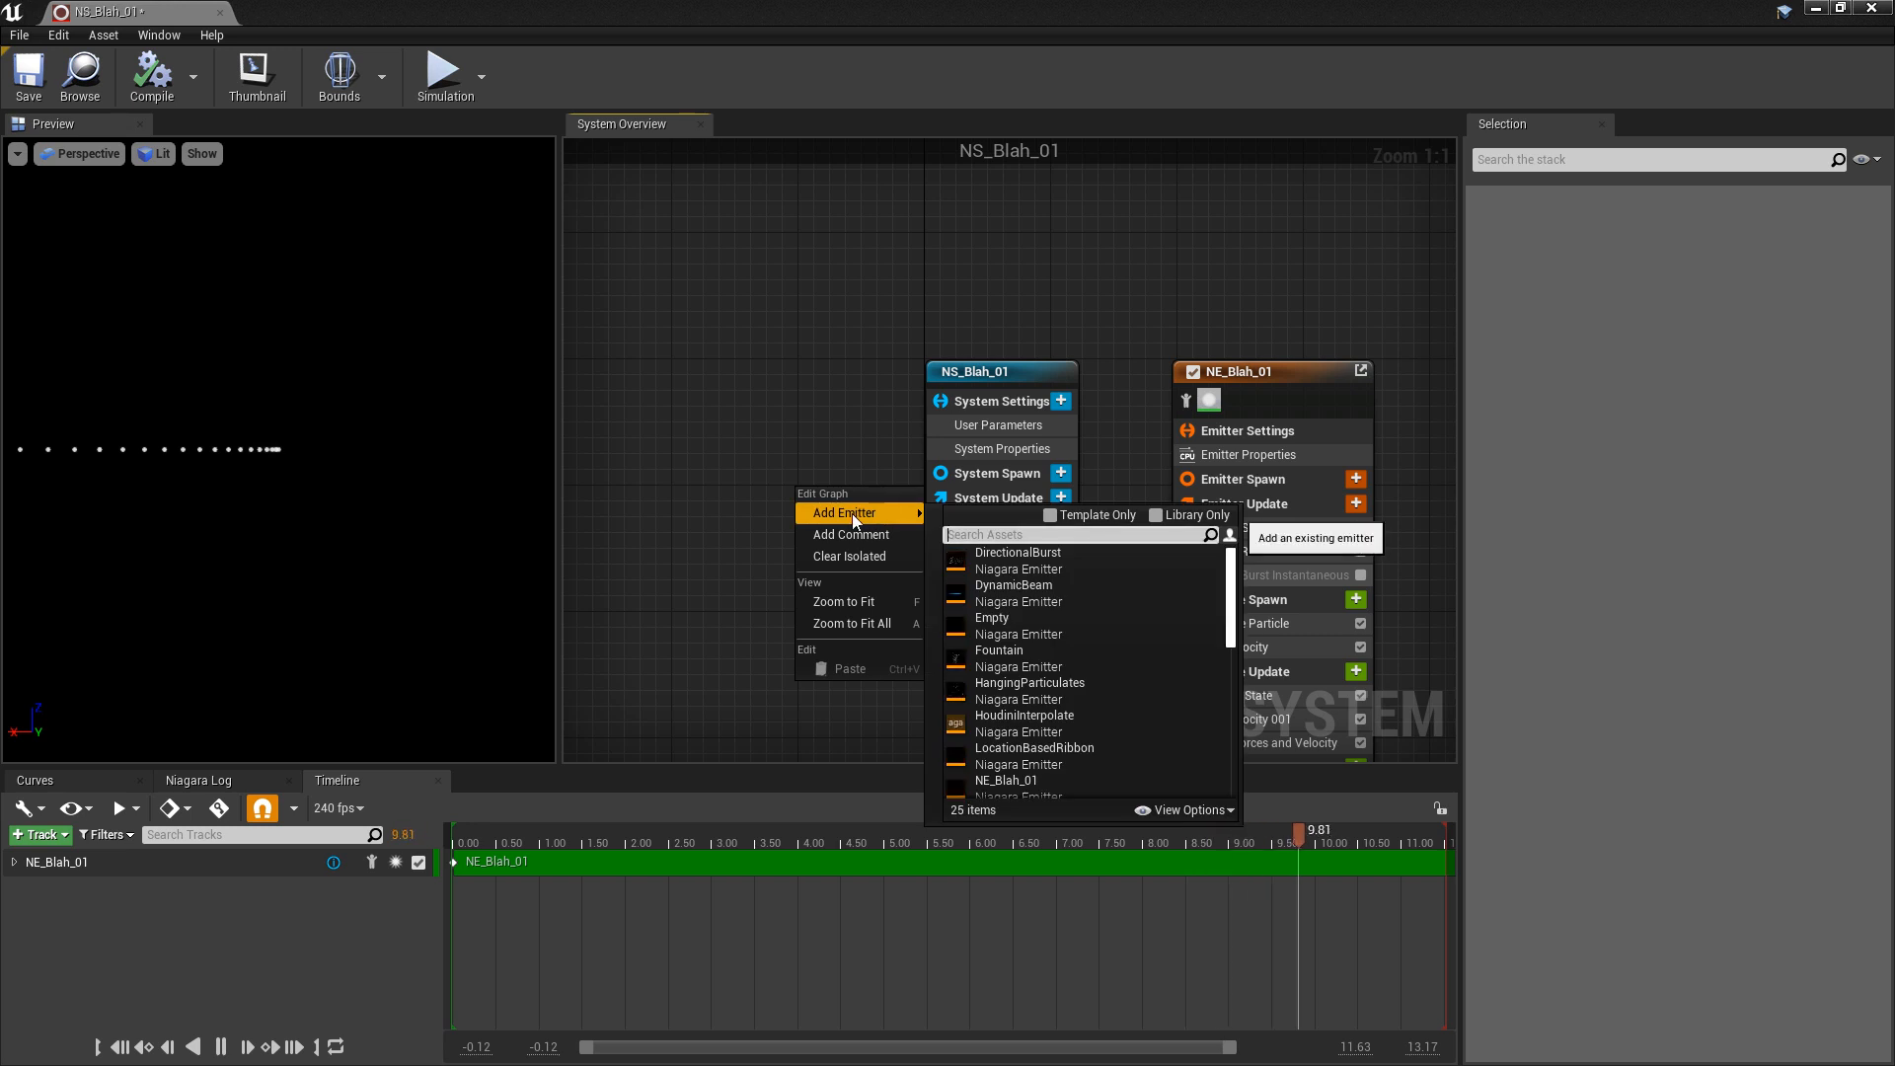
scroll(1085, 641, "down", 2)
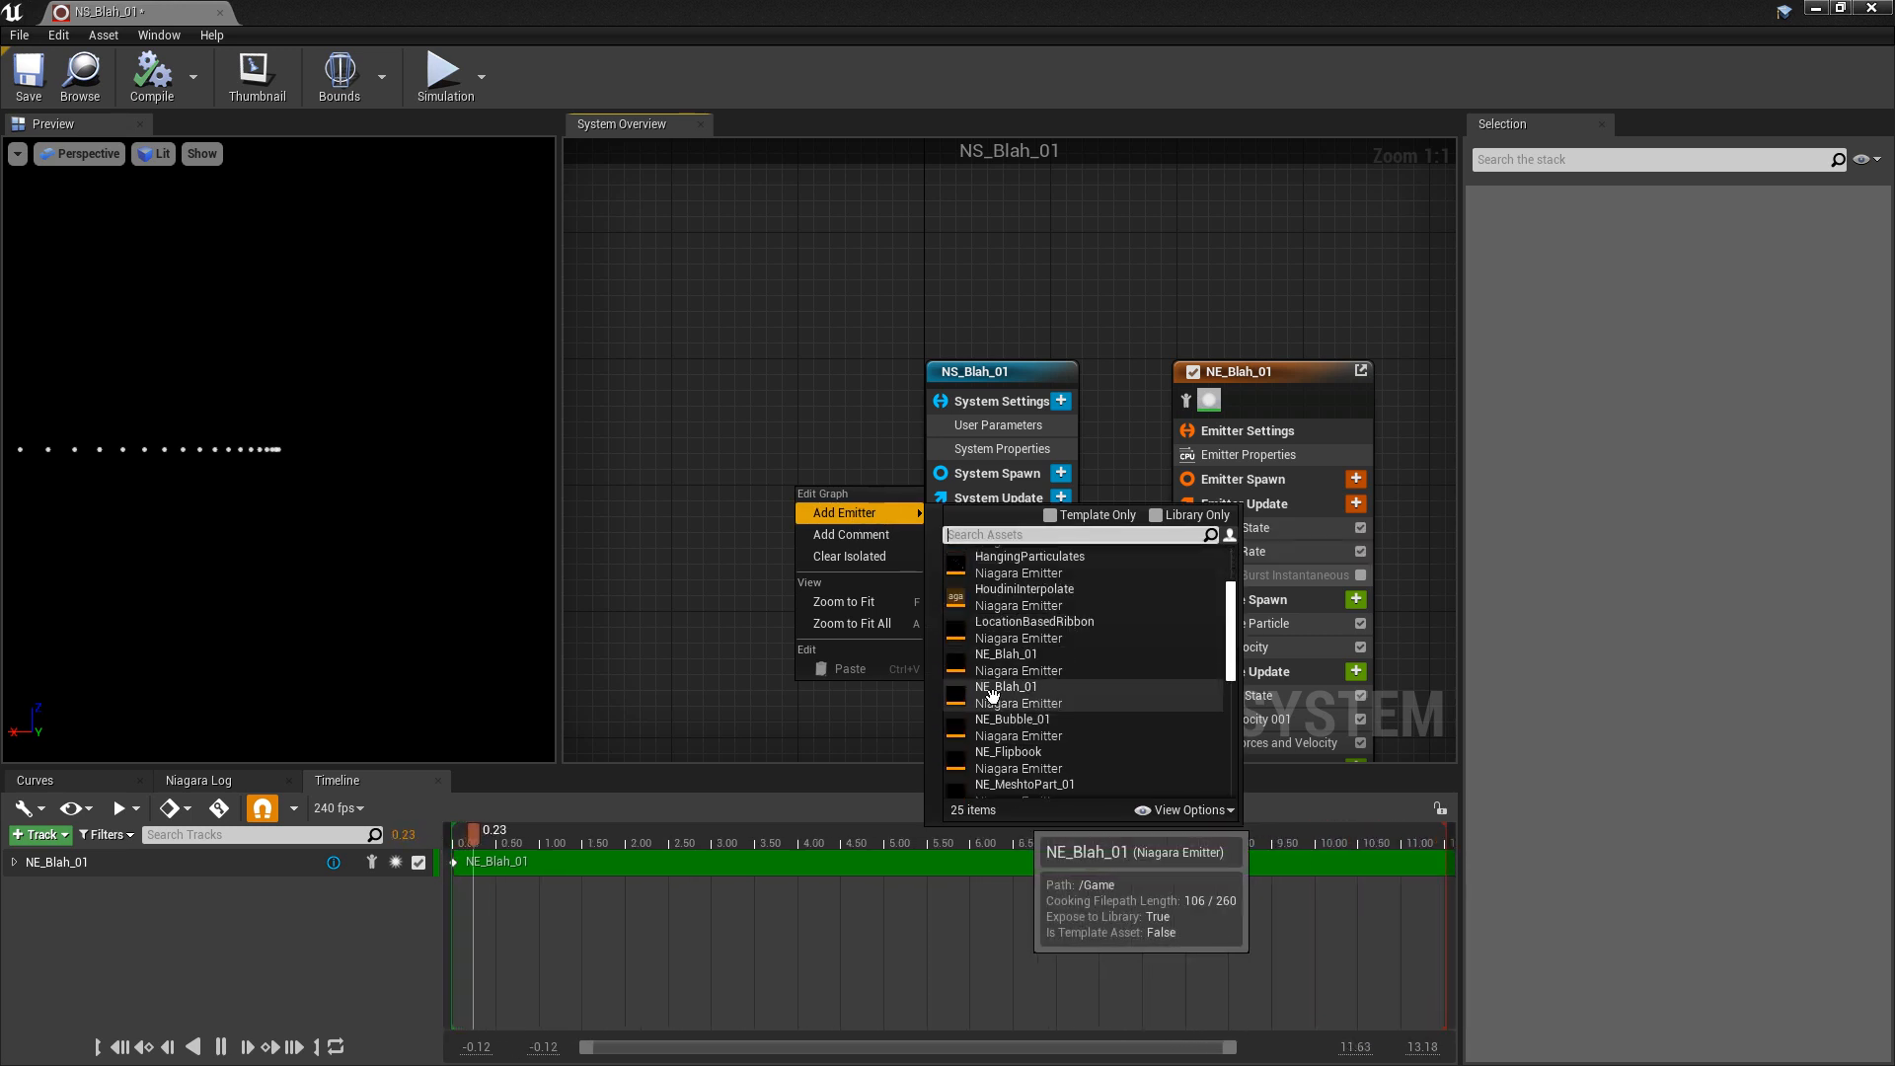
left_click(677, 644)
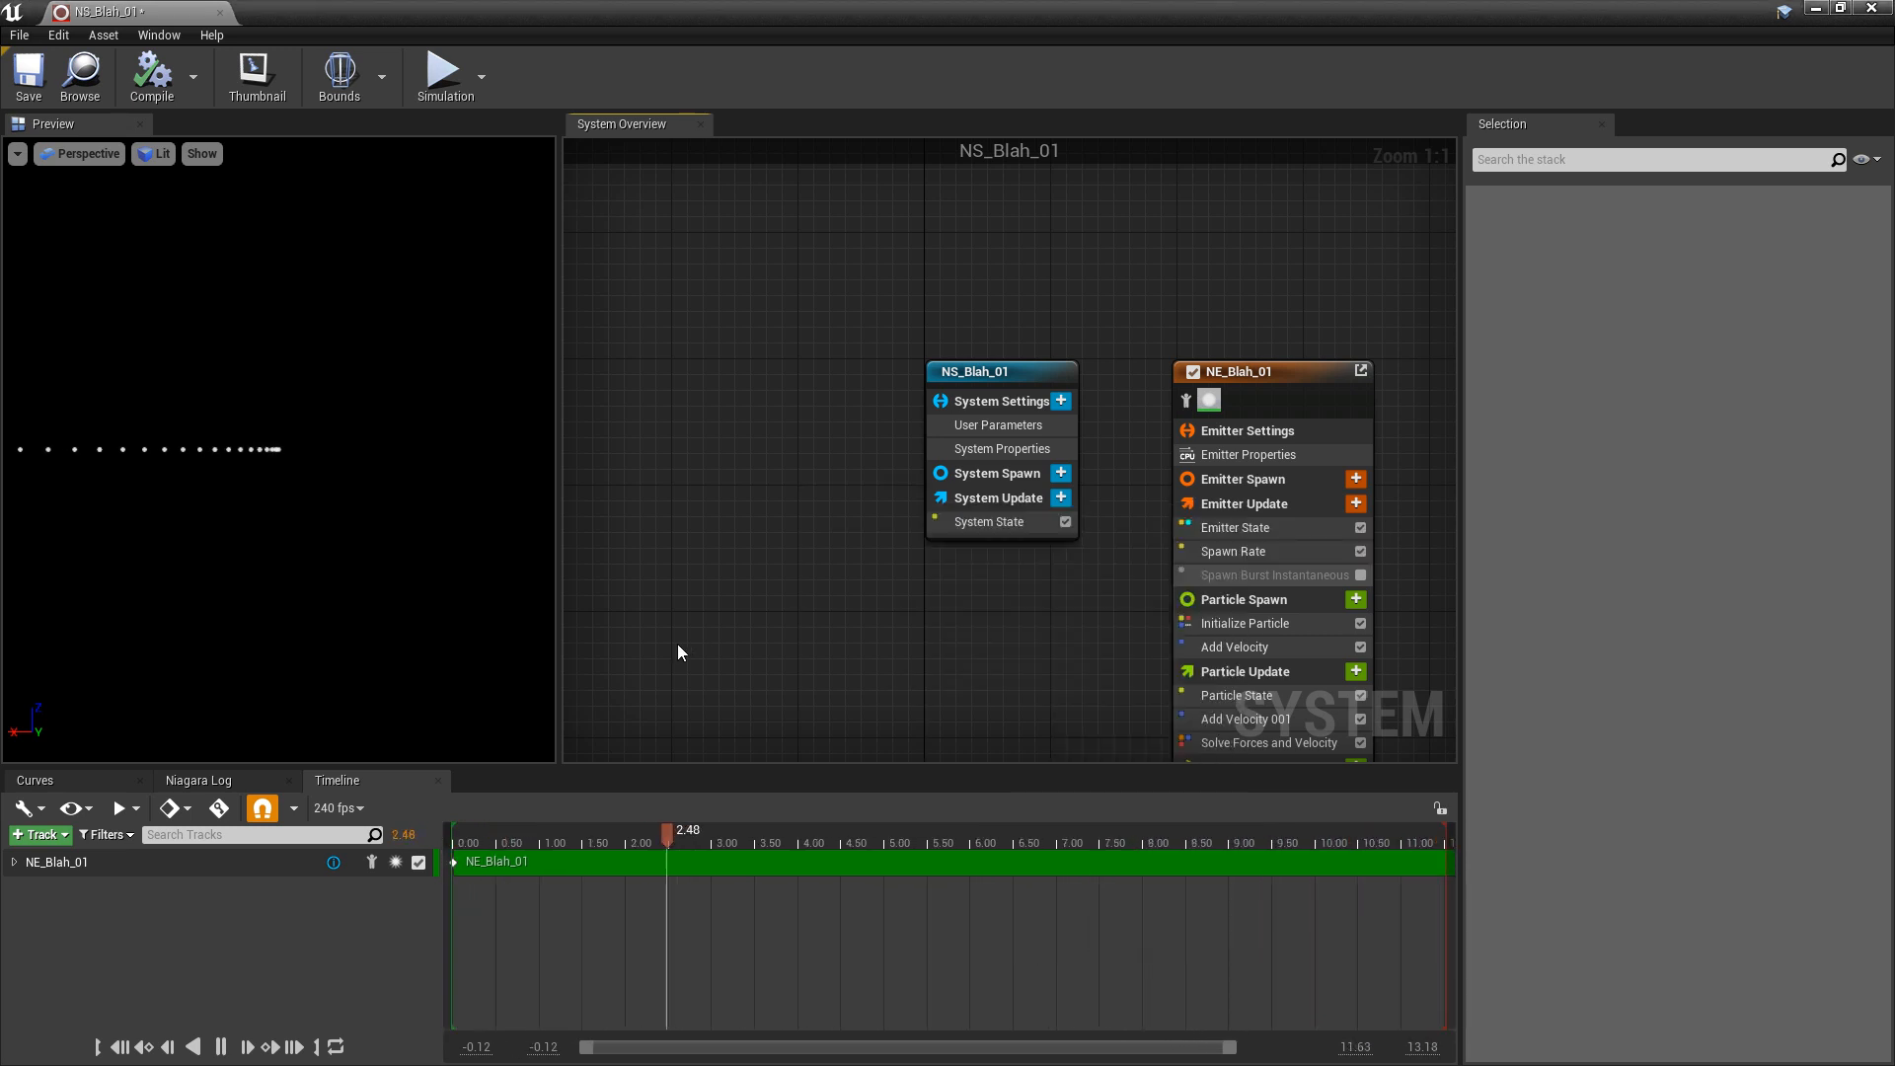
left_click(39, 834)
mouse_move(56, 857)
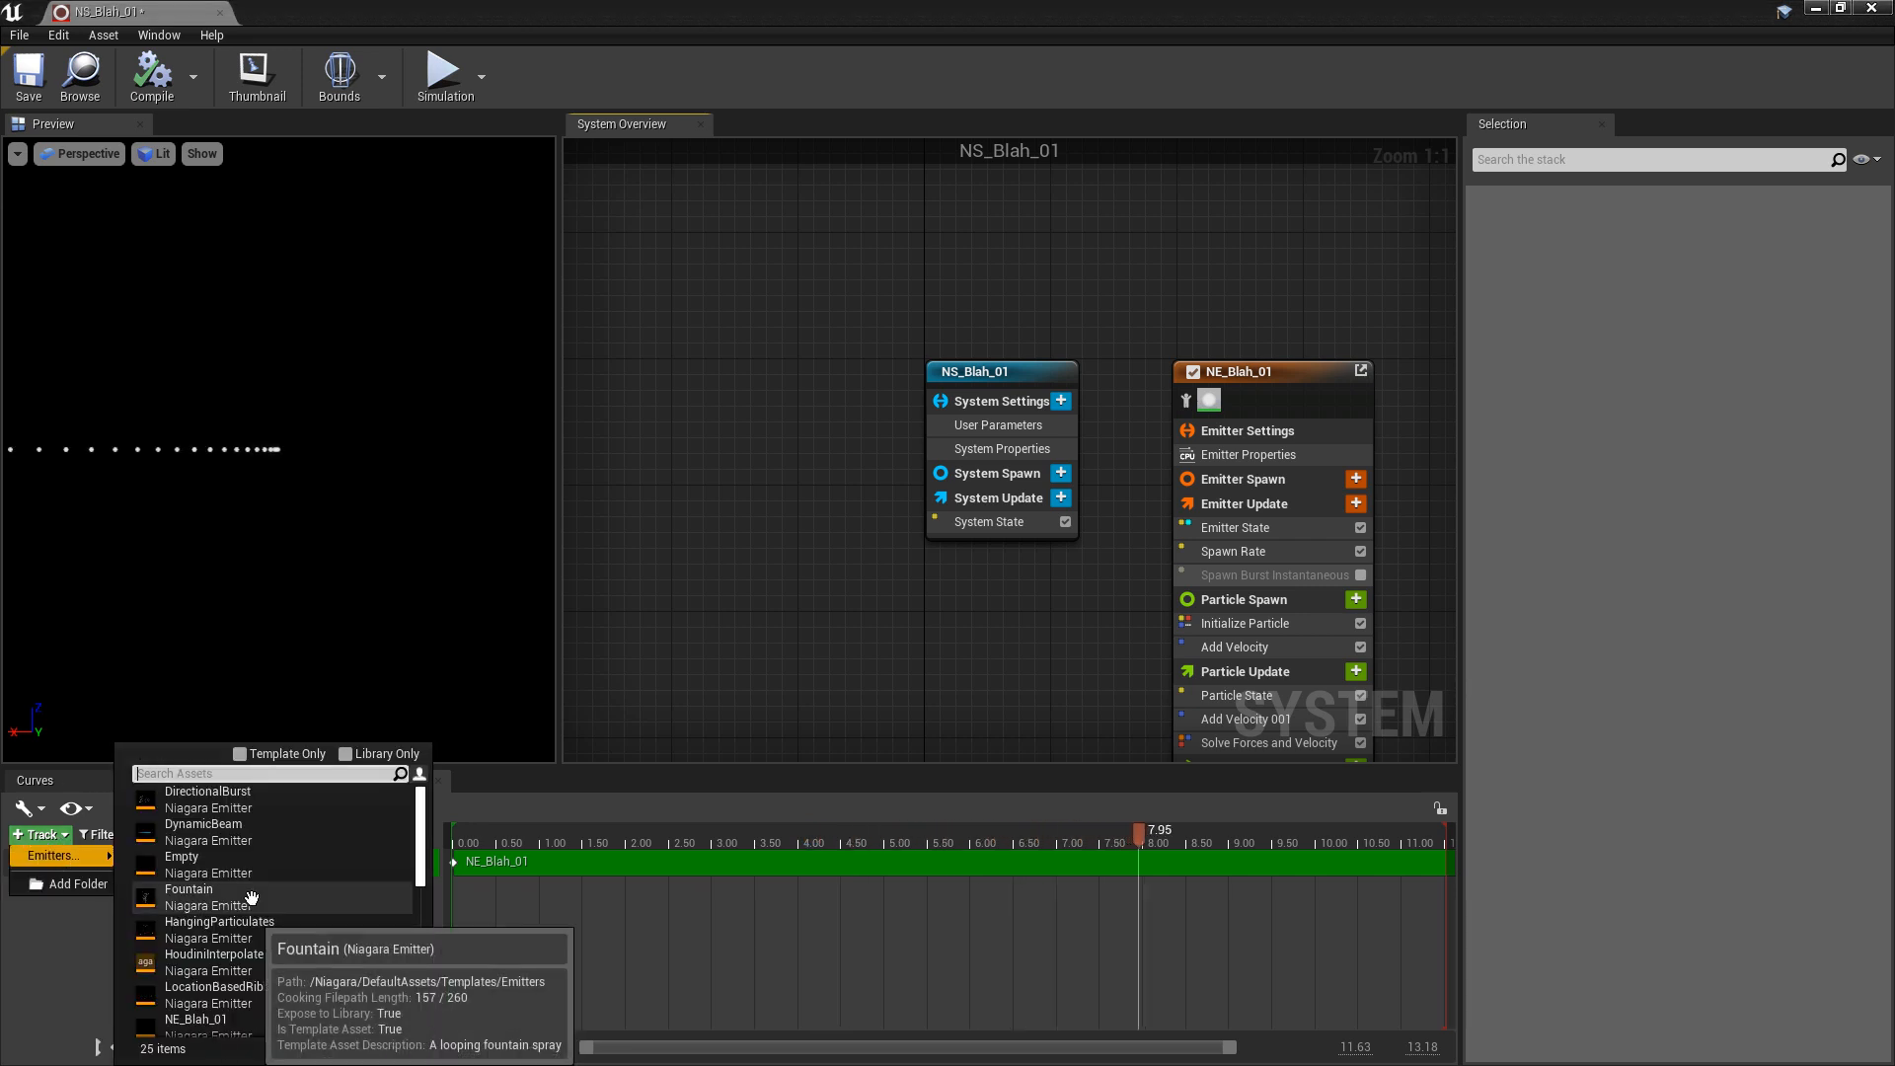
- Copy and paste the NE_Blah_01 emitter track in the timeline, and delete the pasted emitter
right_click(58, 862)
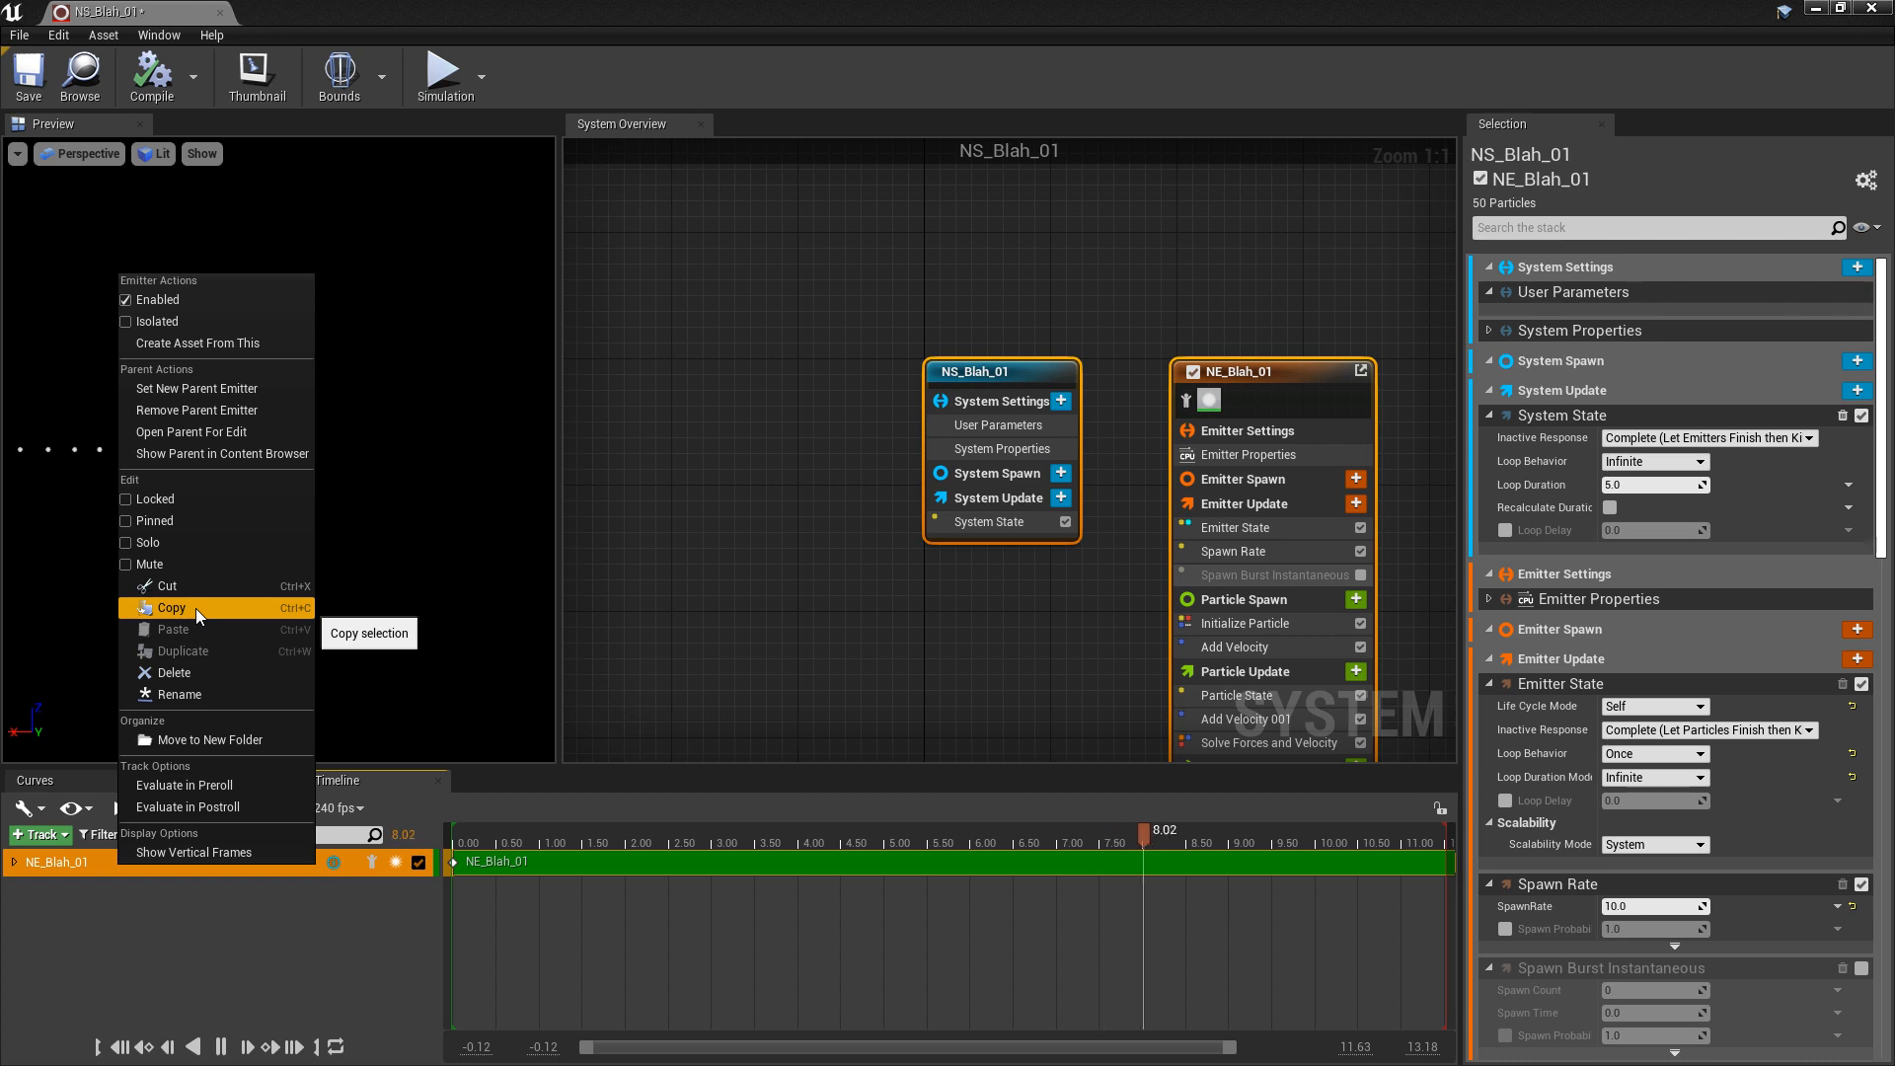
left_click(195, 608)
right_click(76, 900)
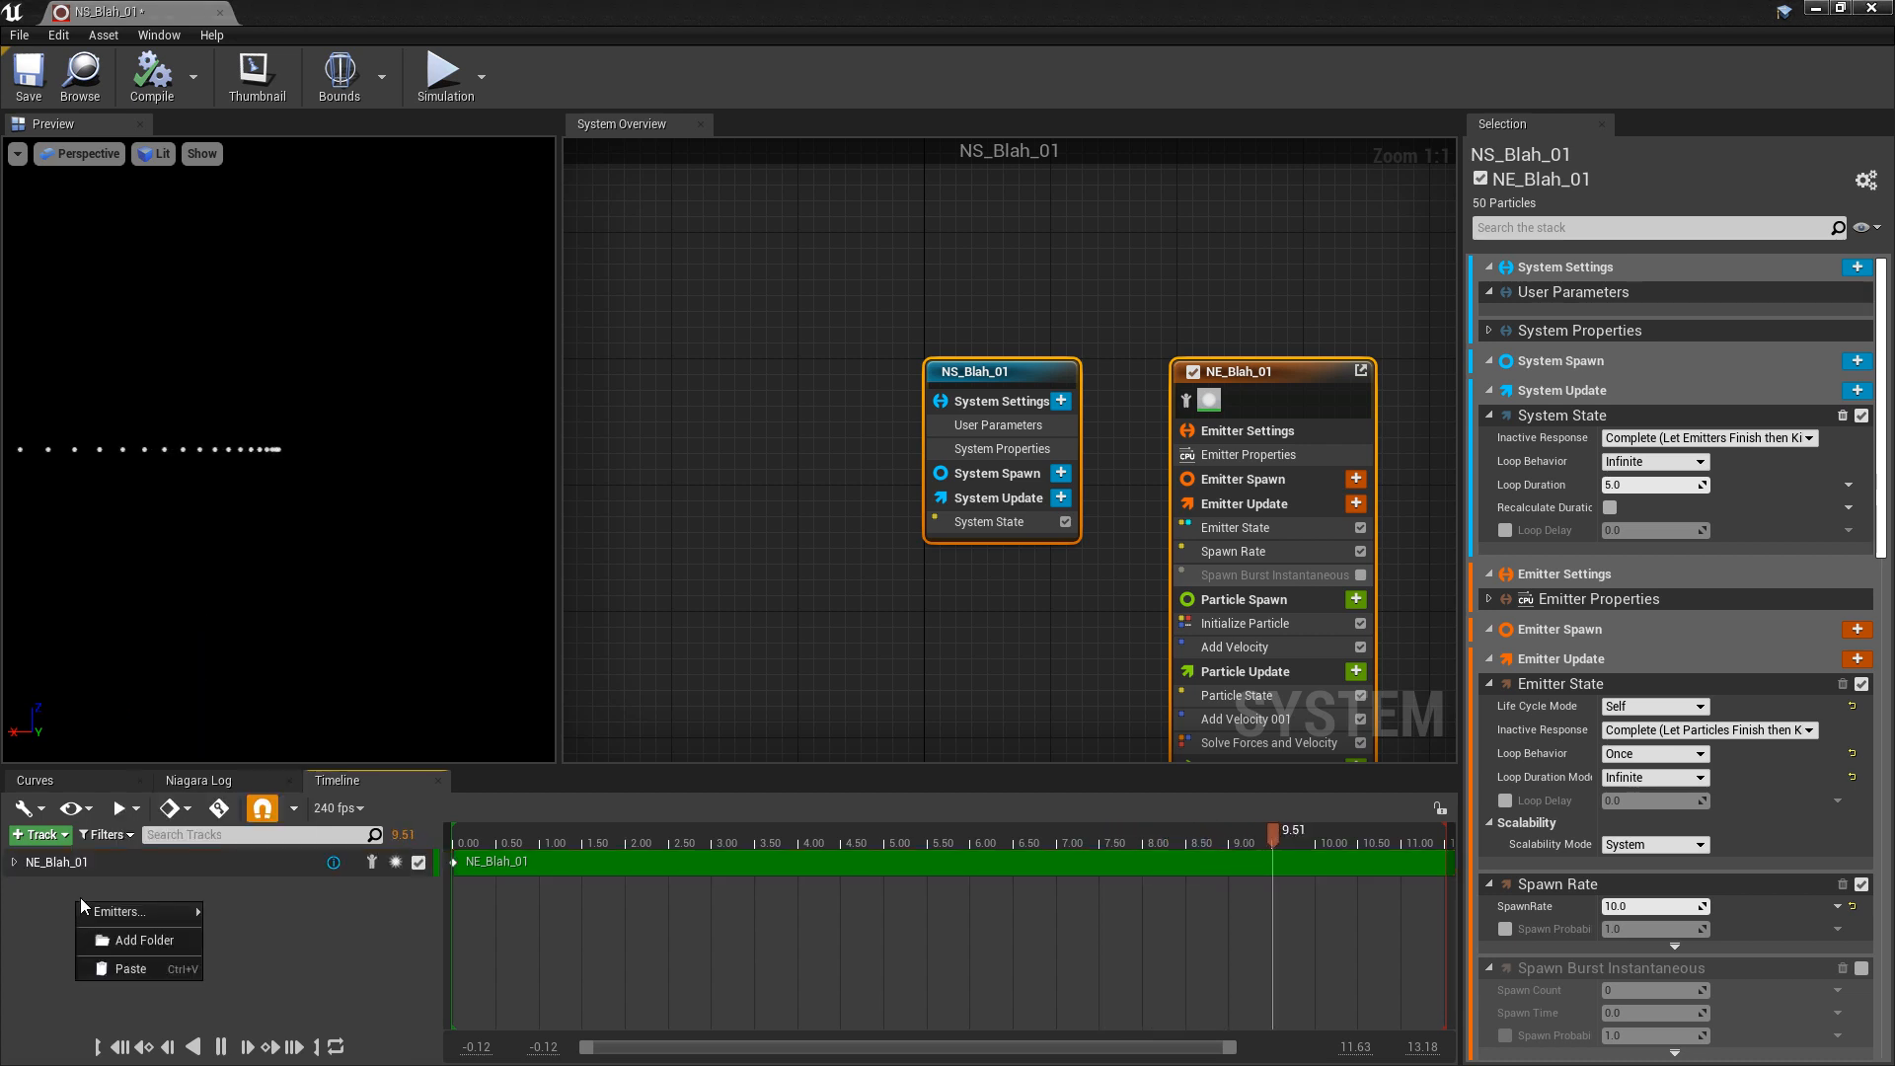
left_click(144, 974)
right_click_drag(997, 679, 572, 626)
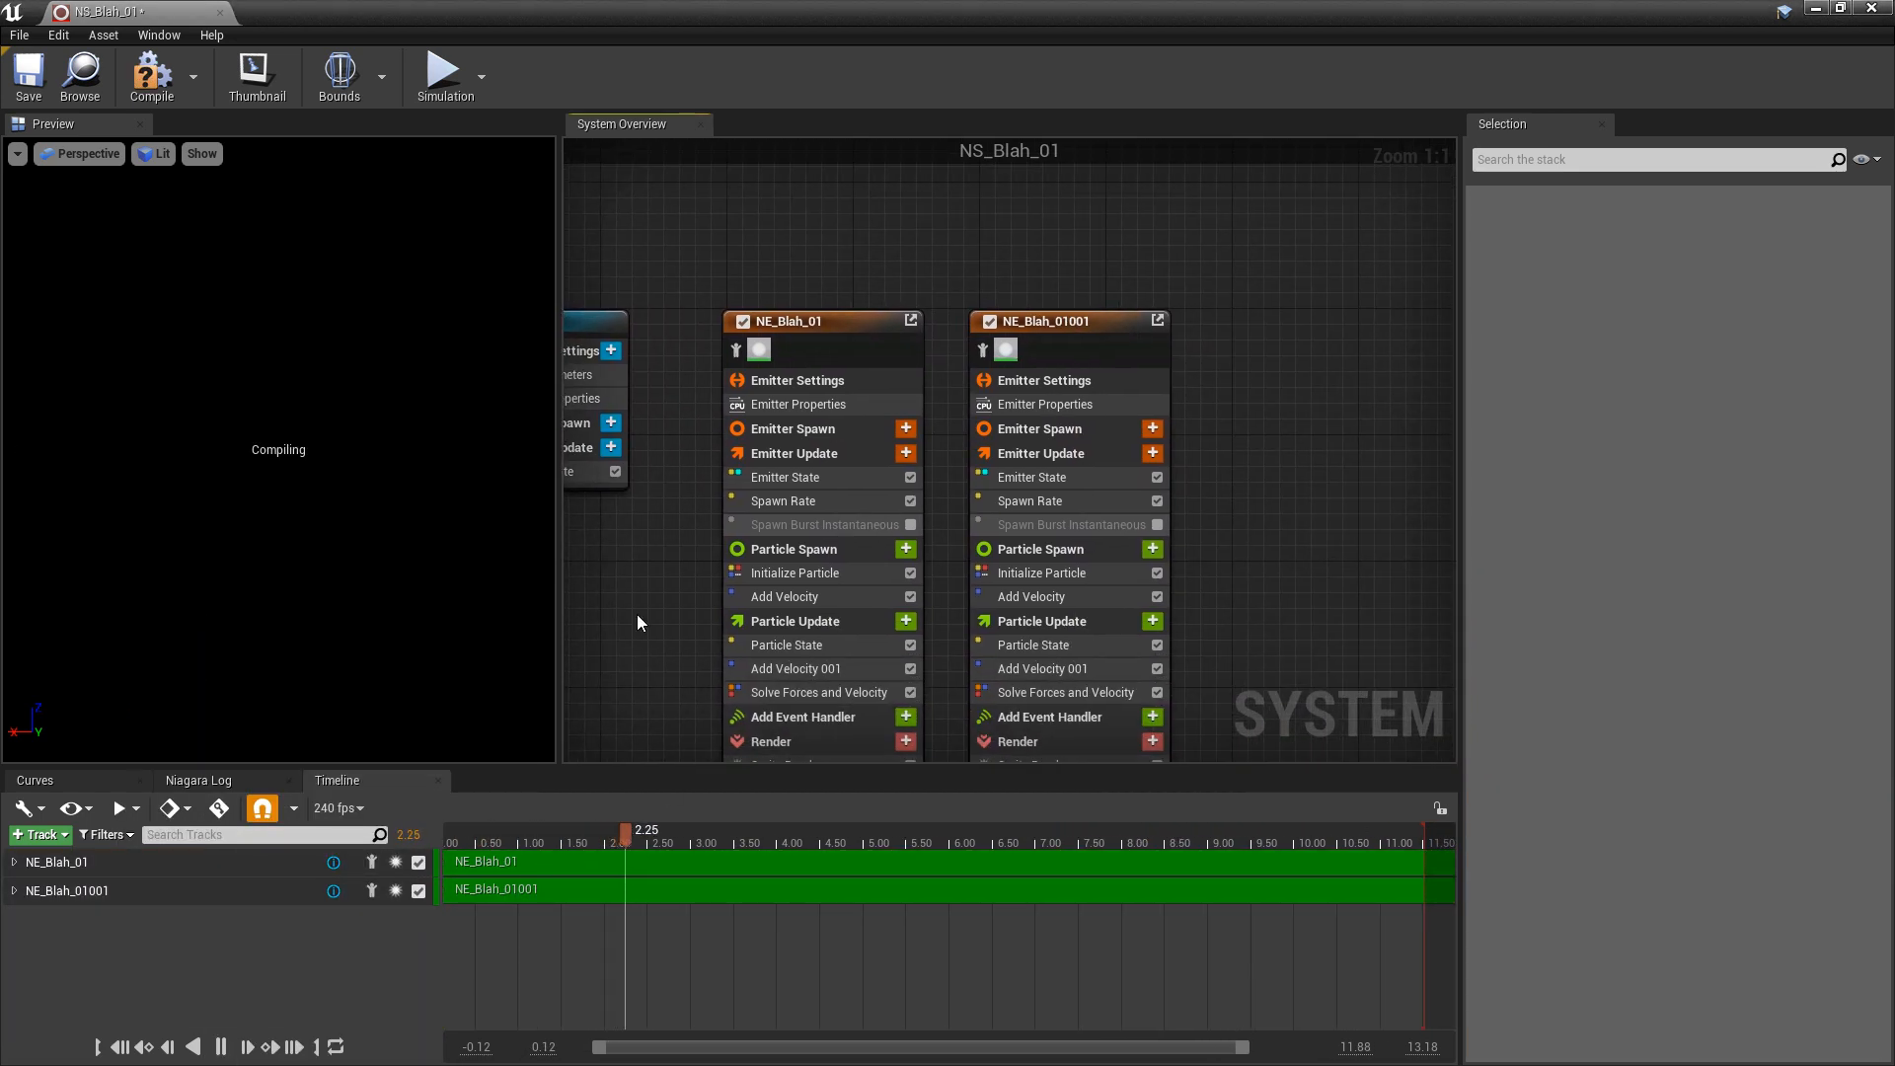
left_click(1076, 324)
key("Delete")
- Copy the NE_Blah_01 emitter node, paste it into empty space in the overview graph, and delete the duplicate
left_click(839, 320)
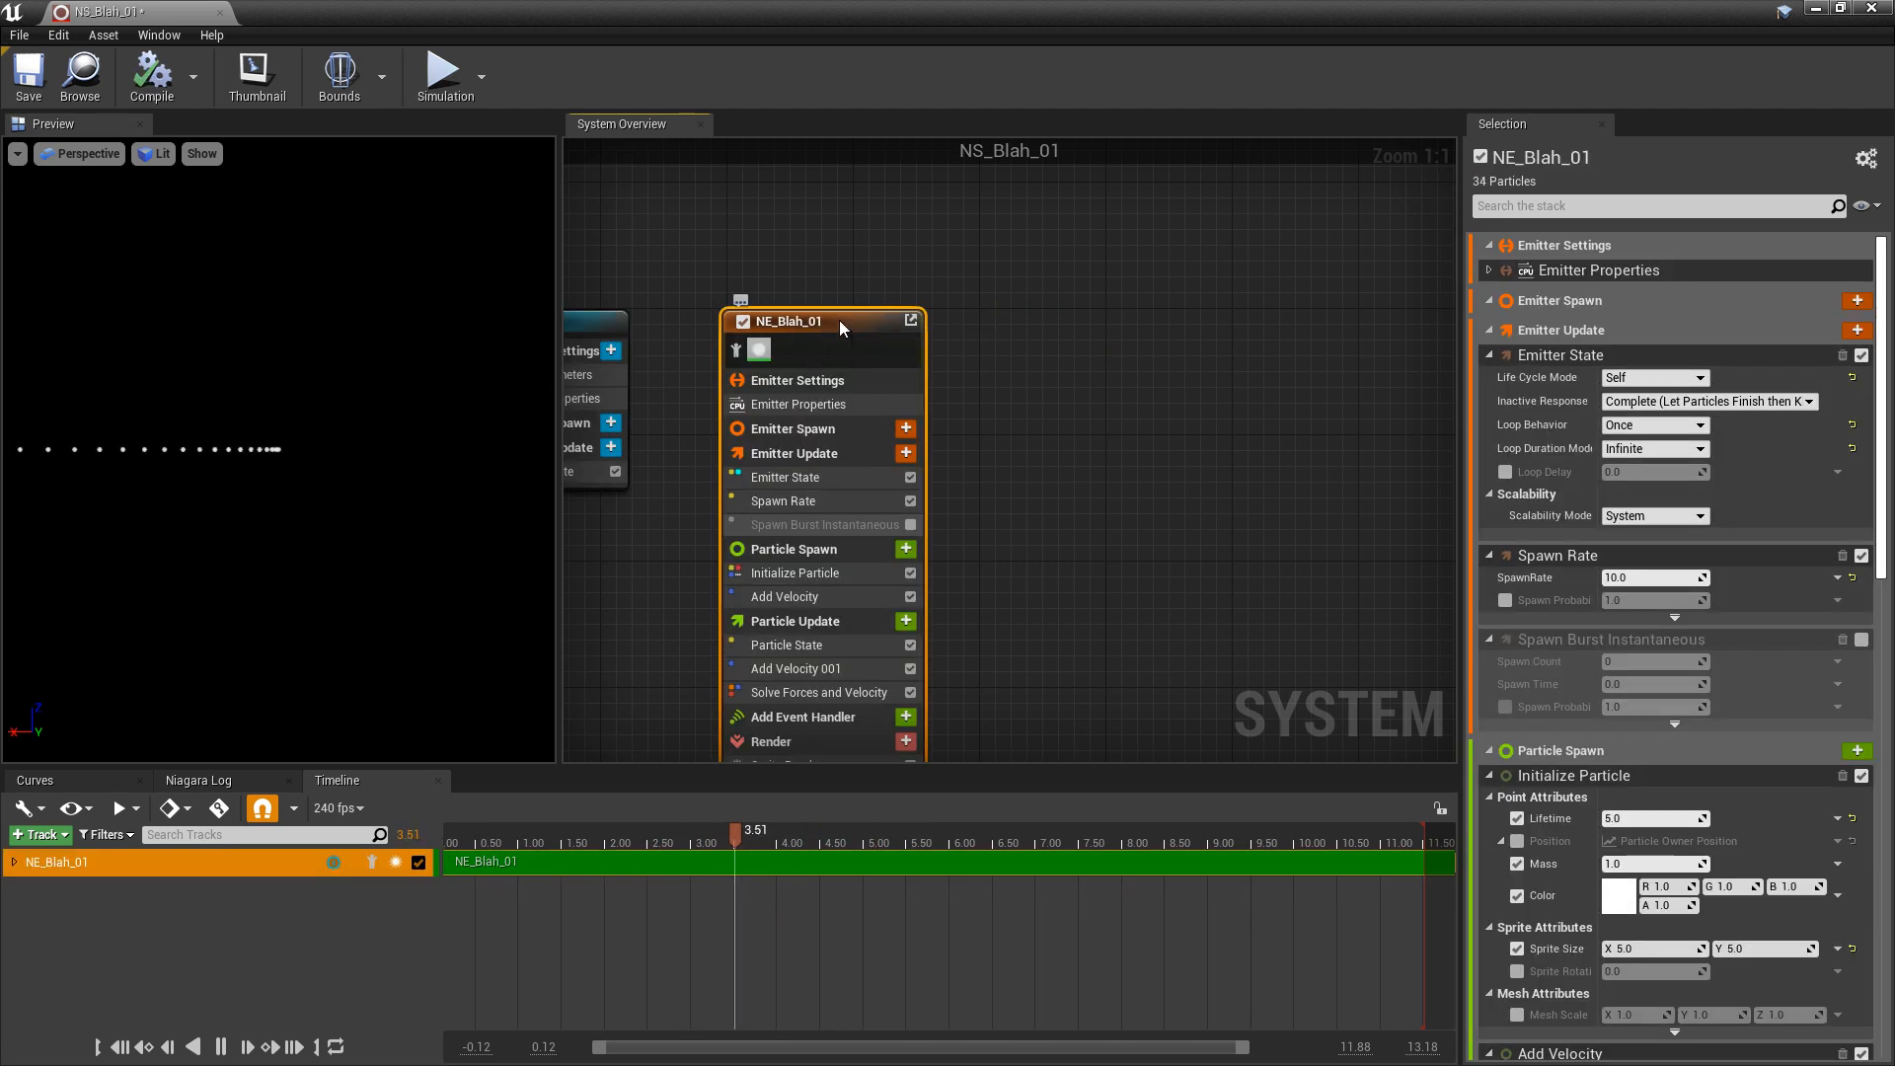
right_click(839, 324)
left_click(908, 523)
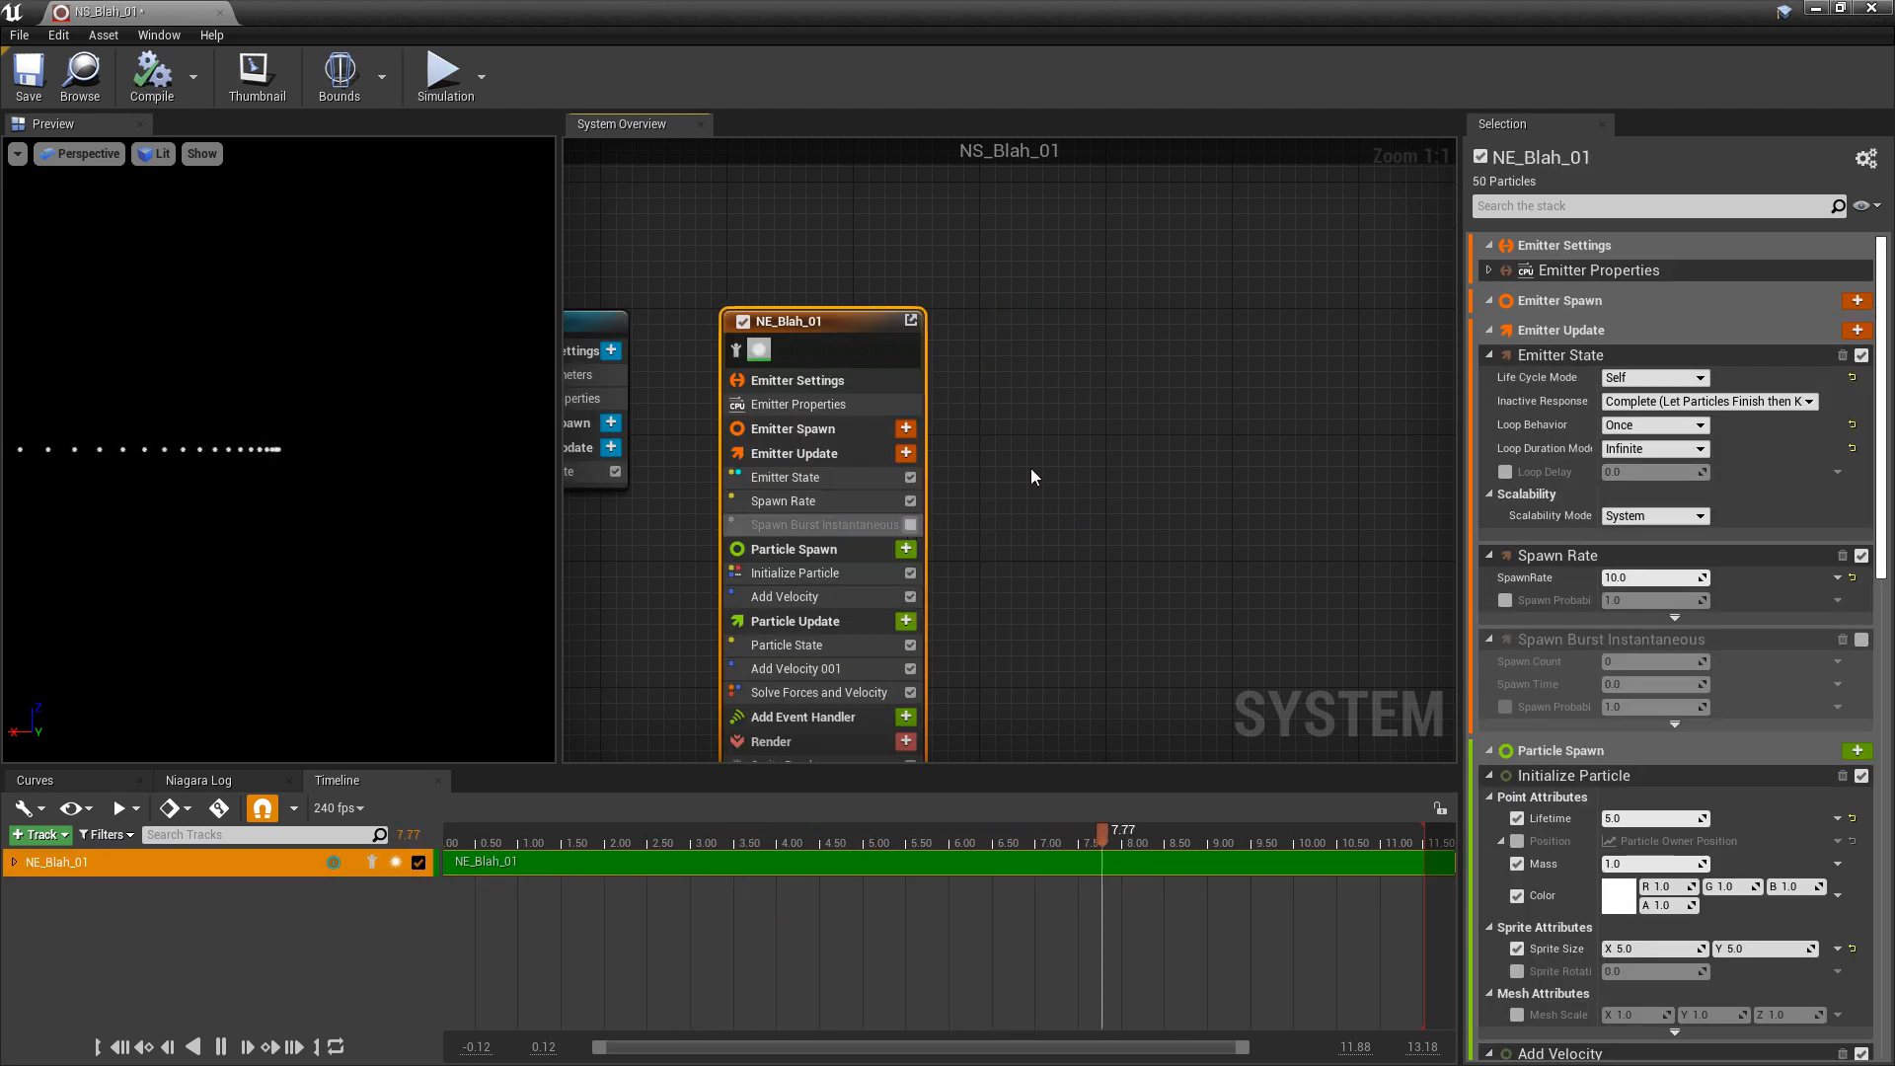
left_click(1091, 376)
right_click(1091, 376)
mouse_move(1135, 402)
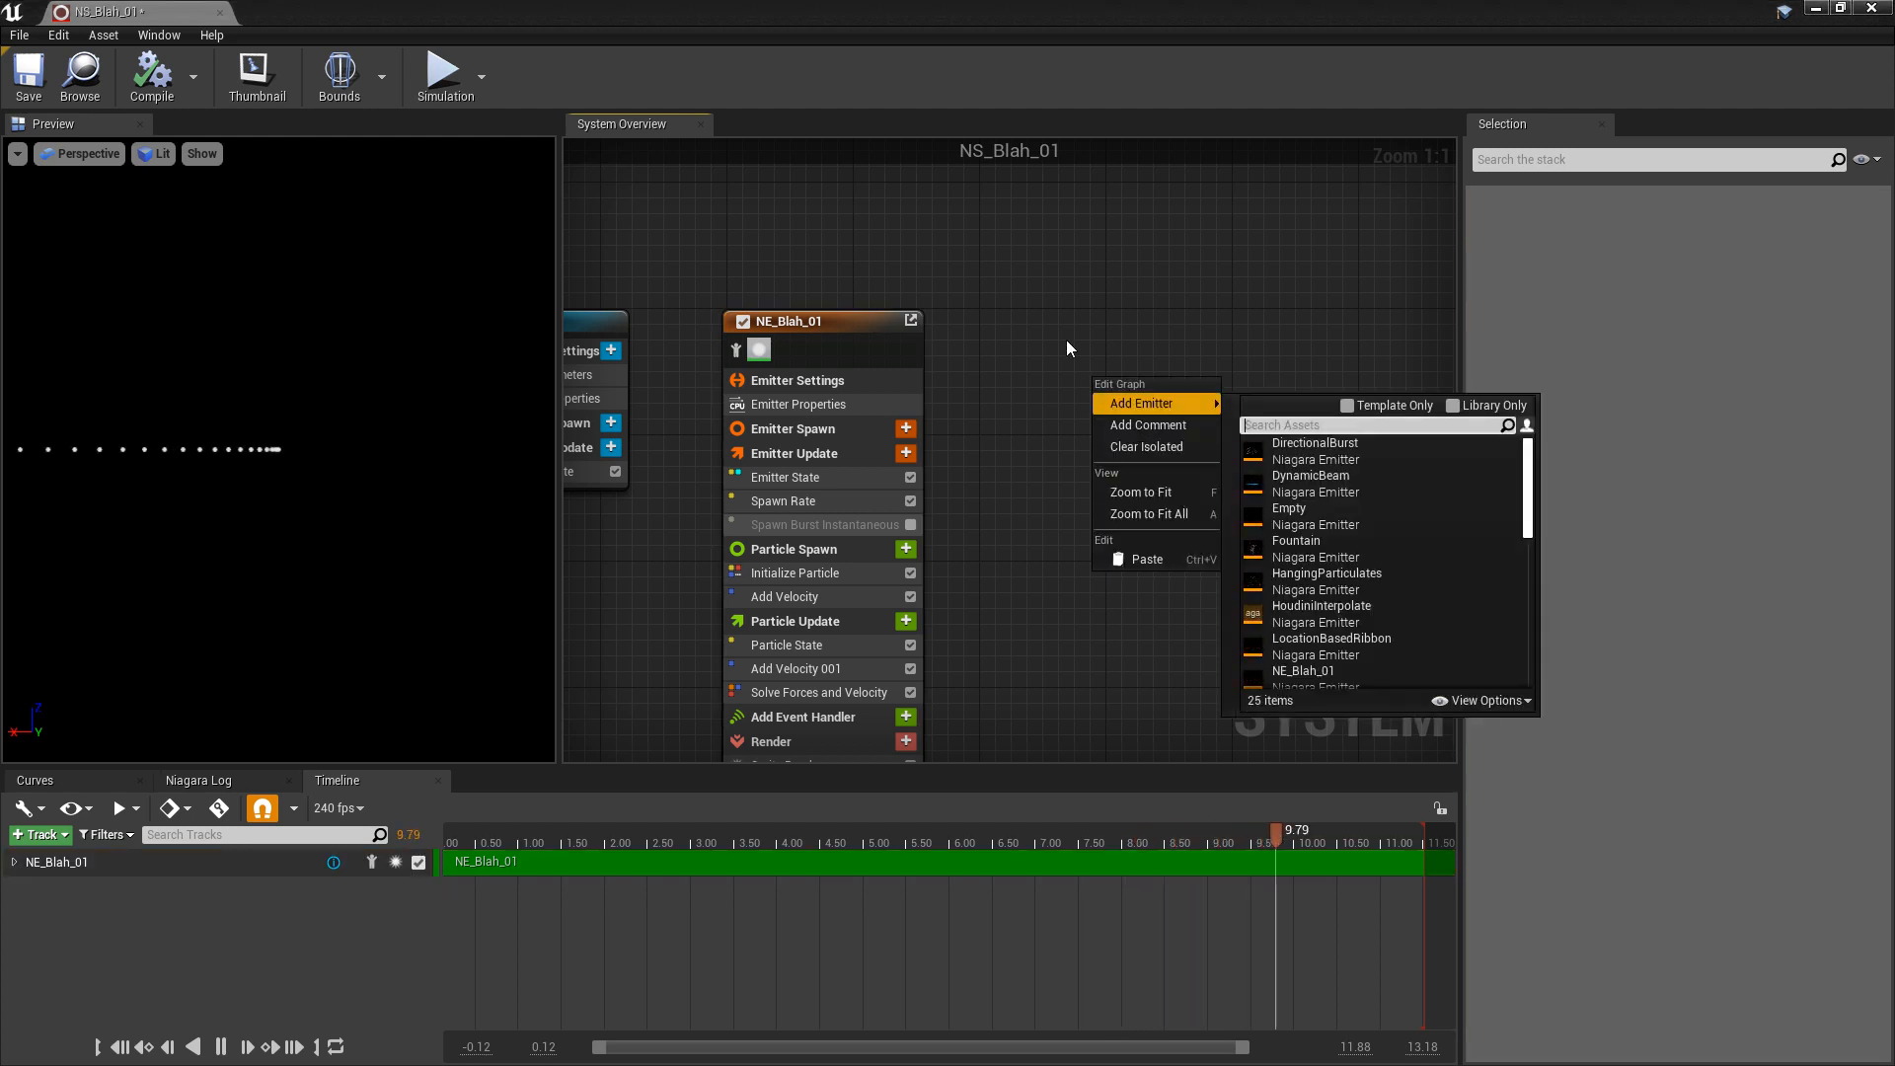
left_click(1166, 560)
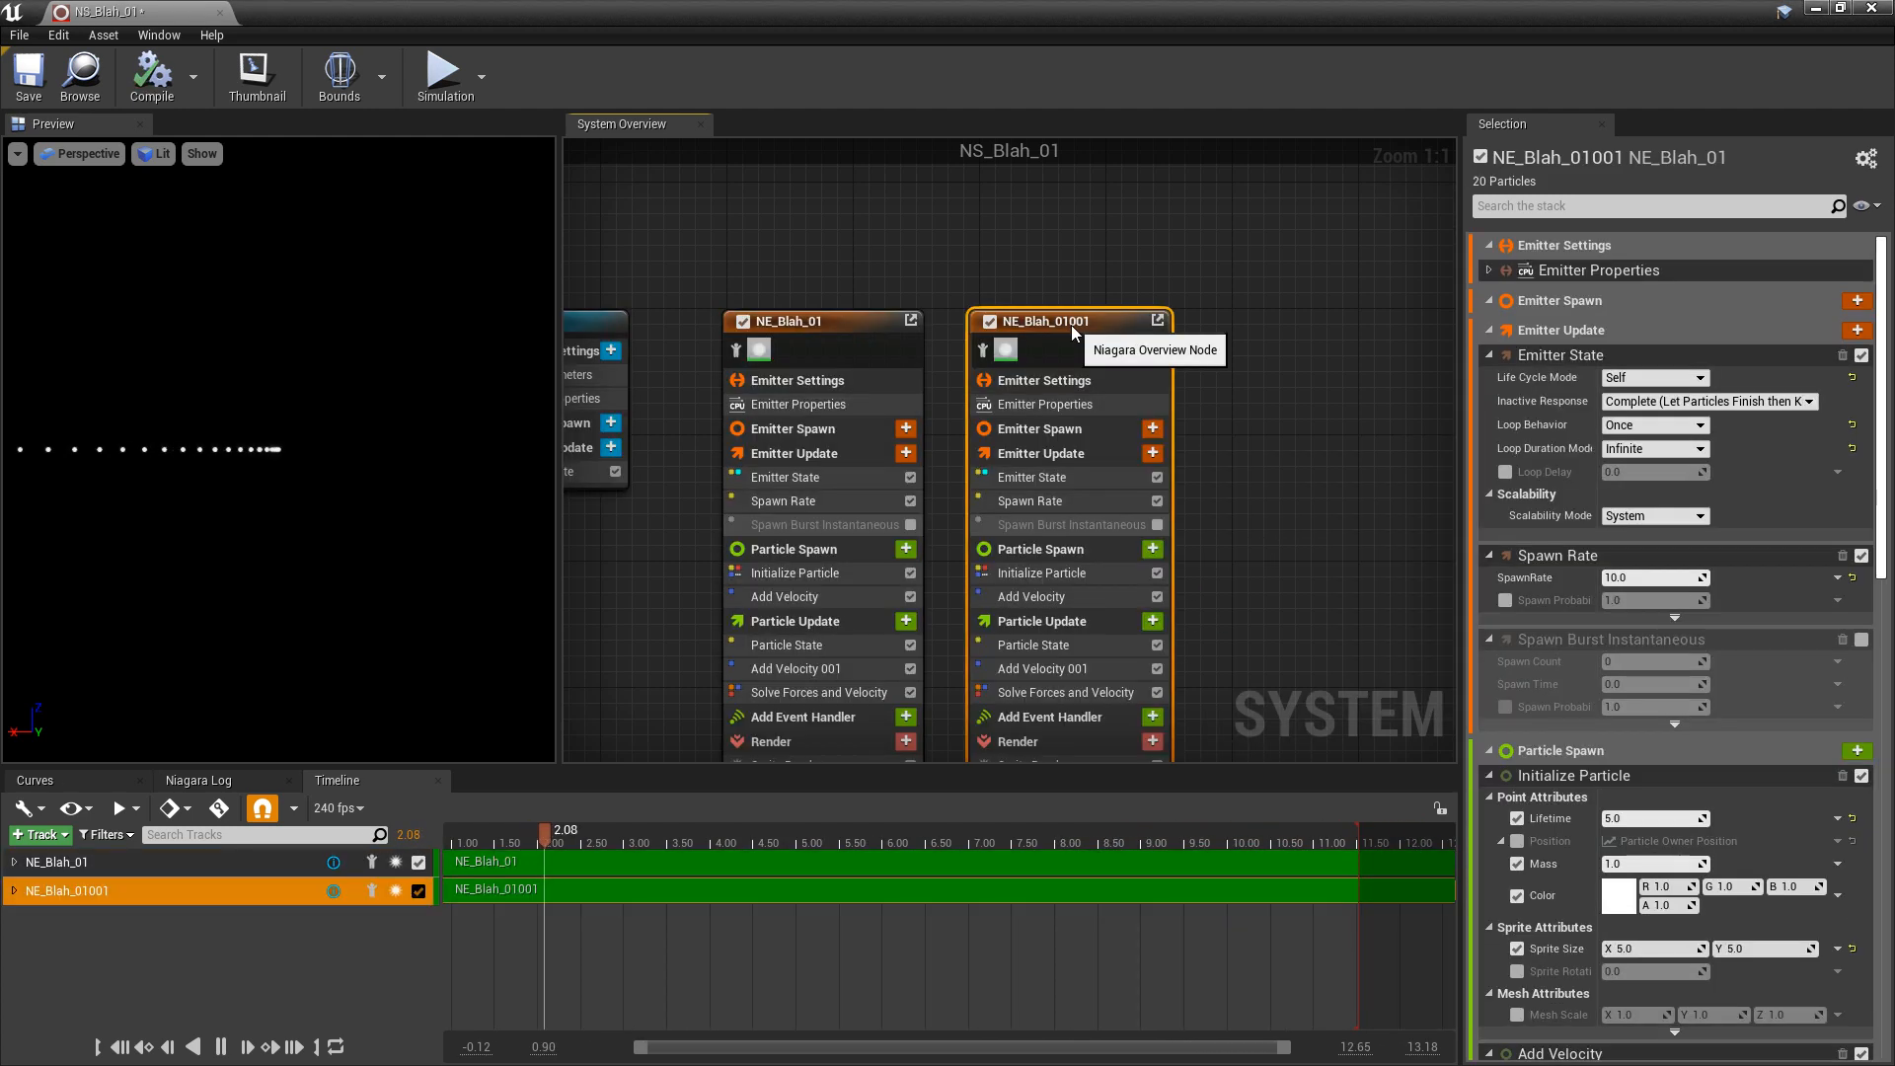
key("Delete")
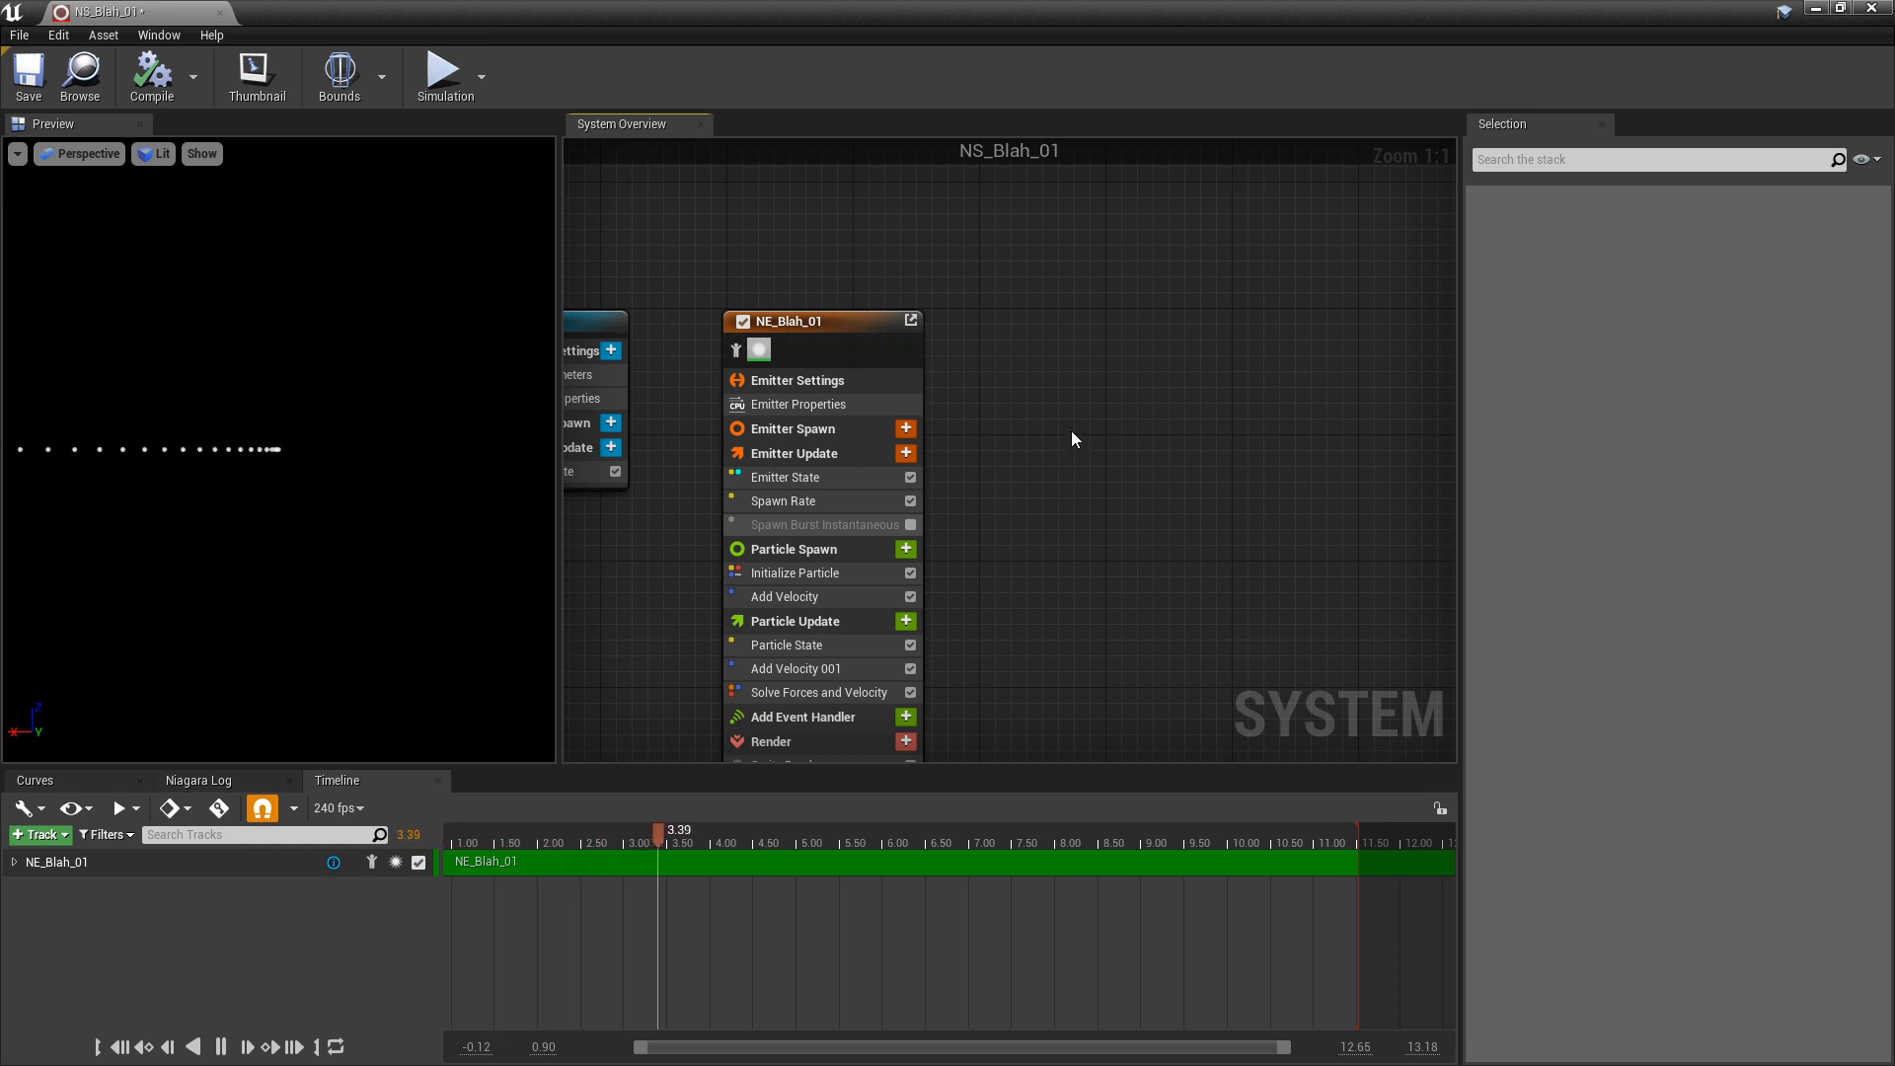
- Try to delete the Spawn Rate module from the NE_Blah_01 emitter, and disable and re-enable the module
left_click(841, 323)
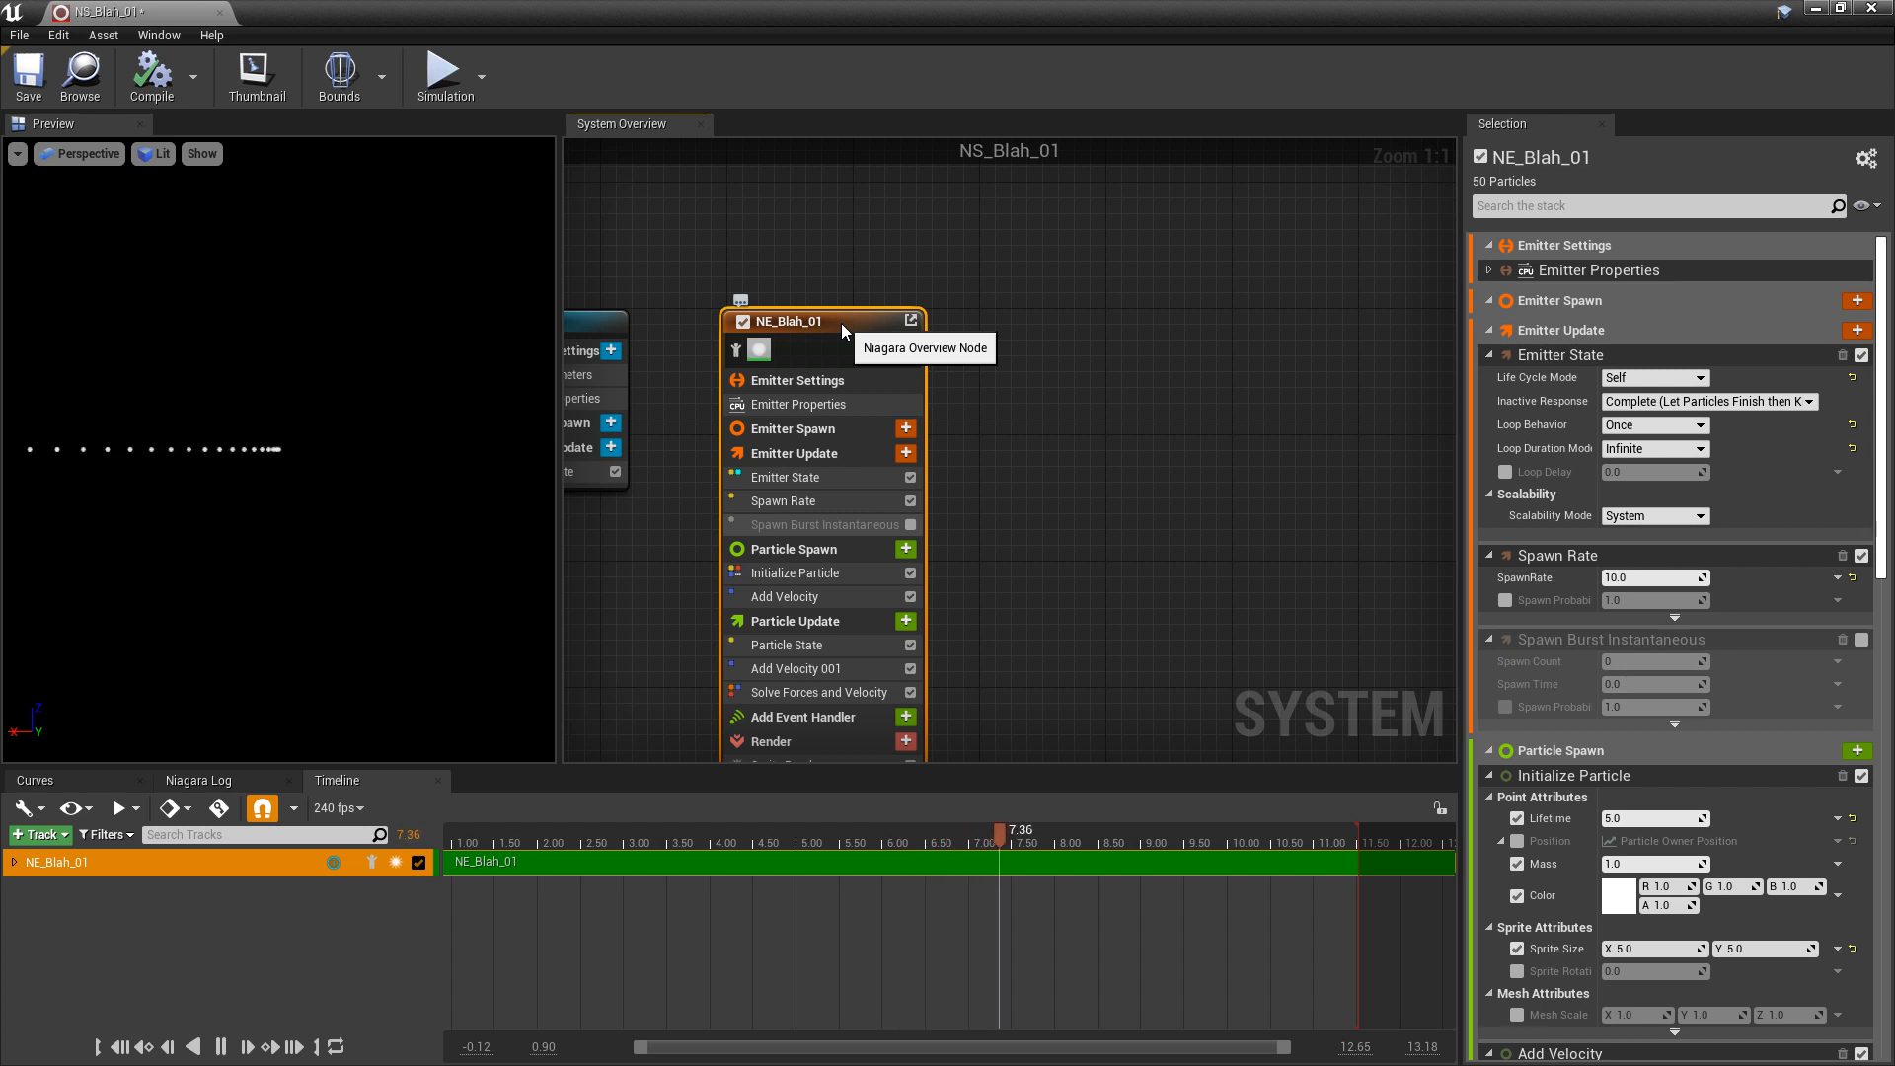
left_click(815, 501)
key("Delete")
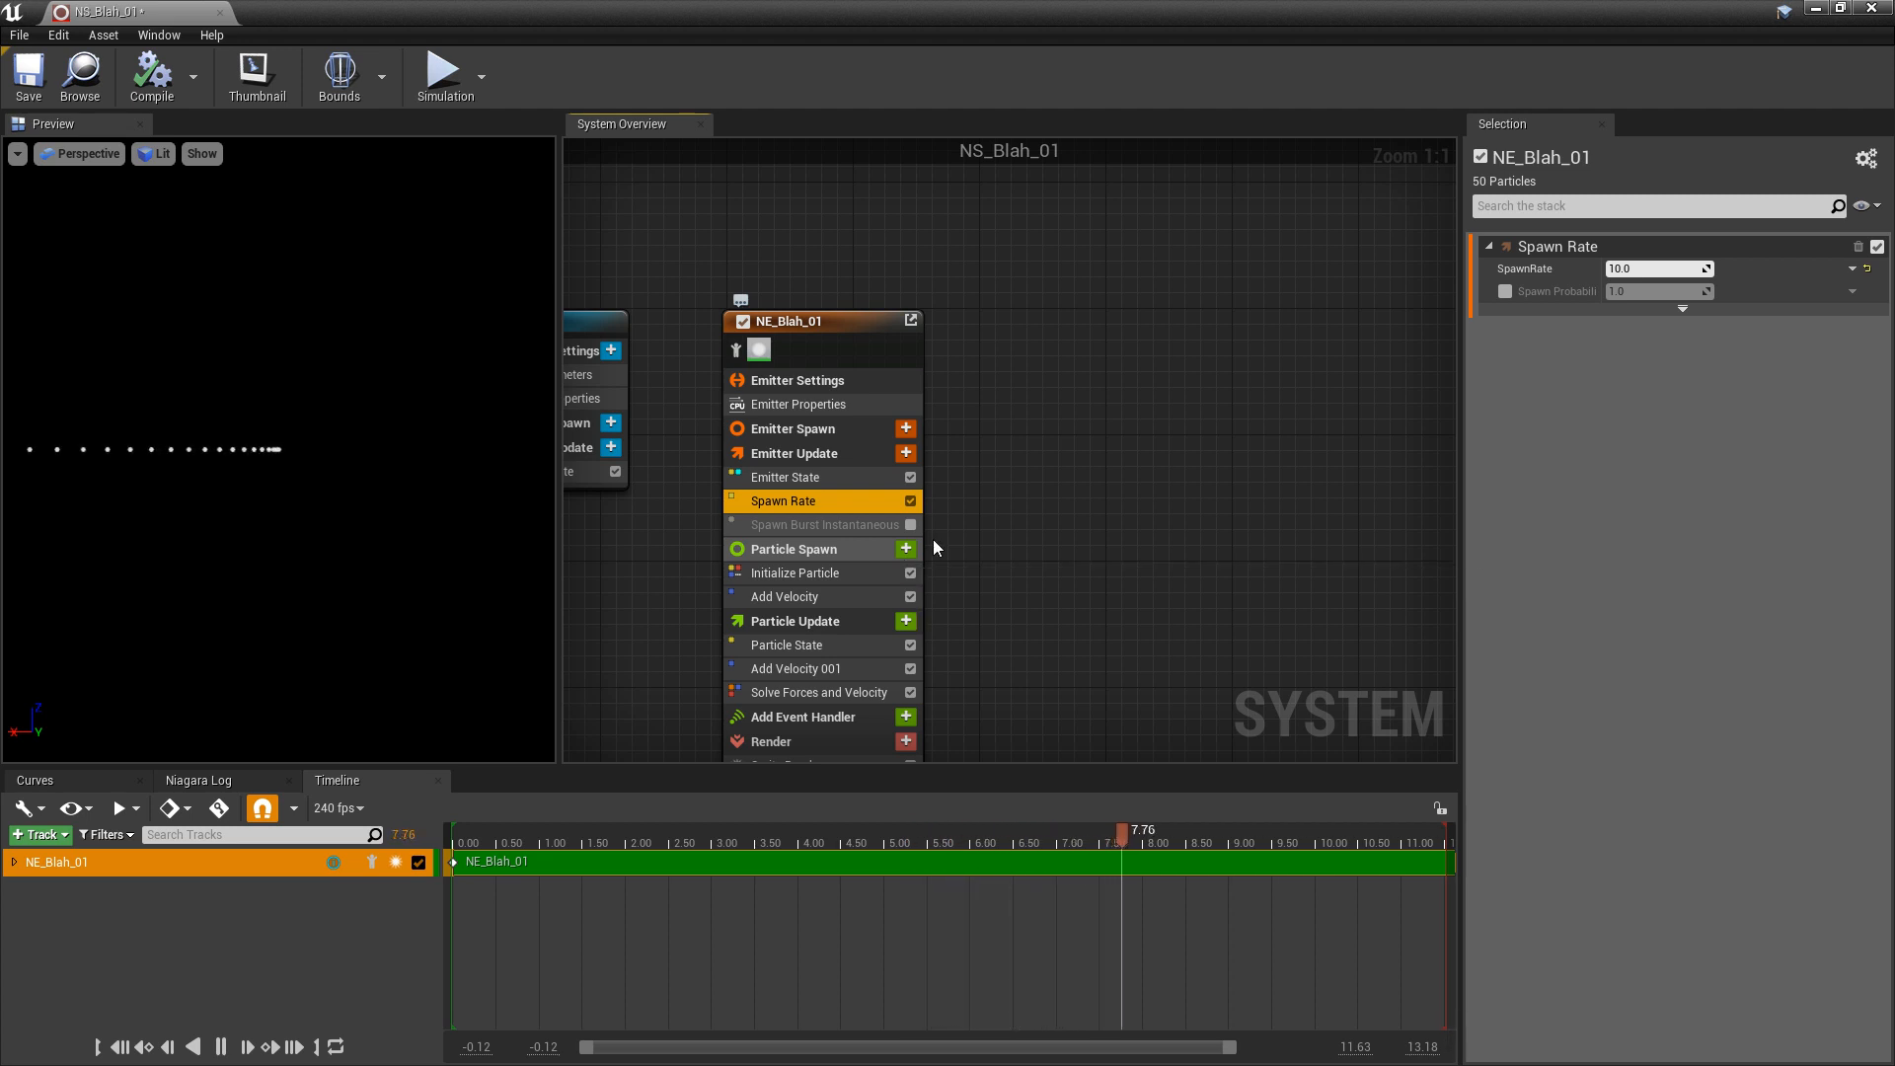
left_click(910, 502)
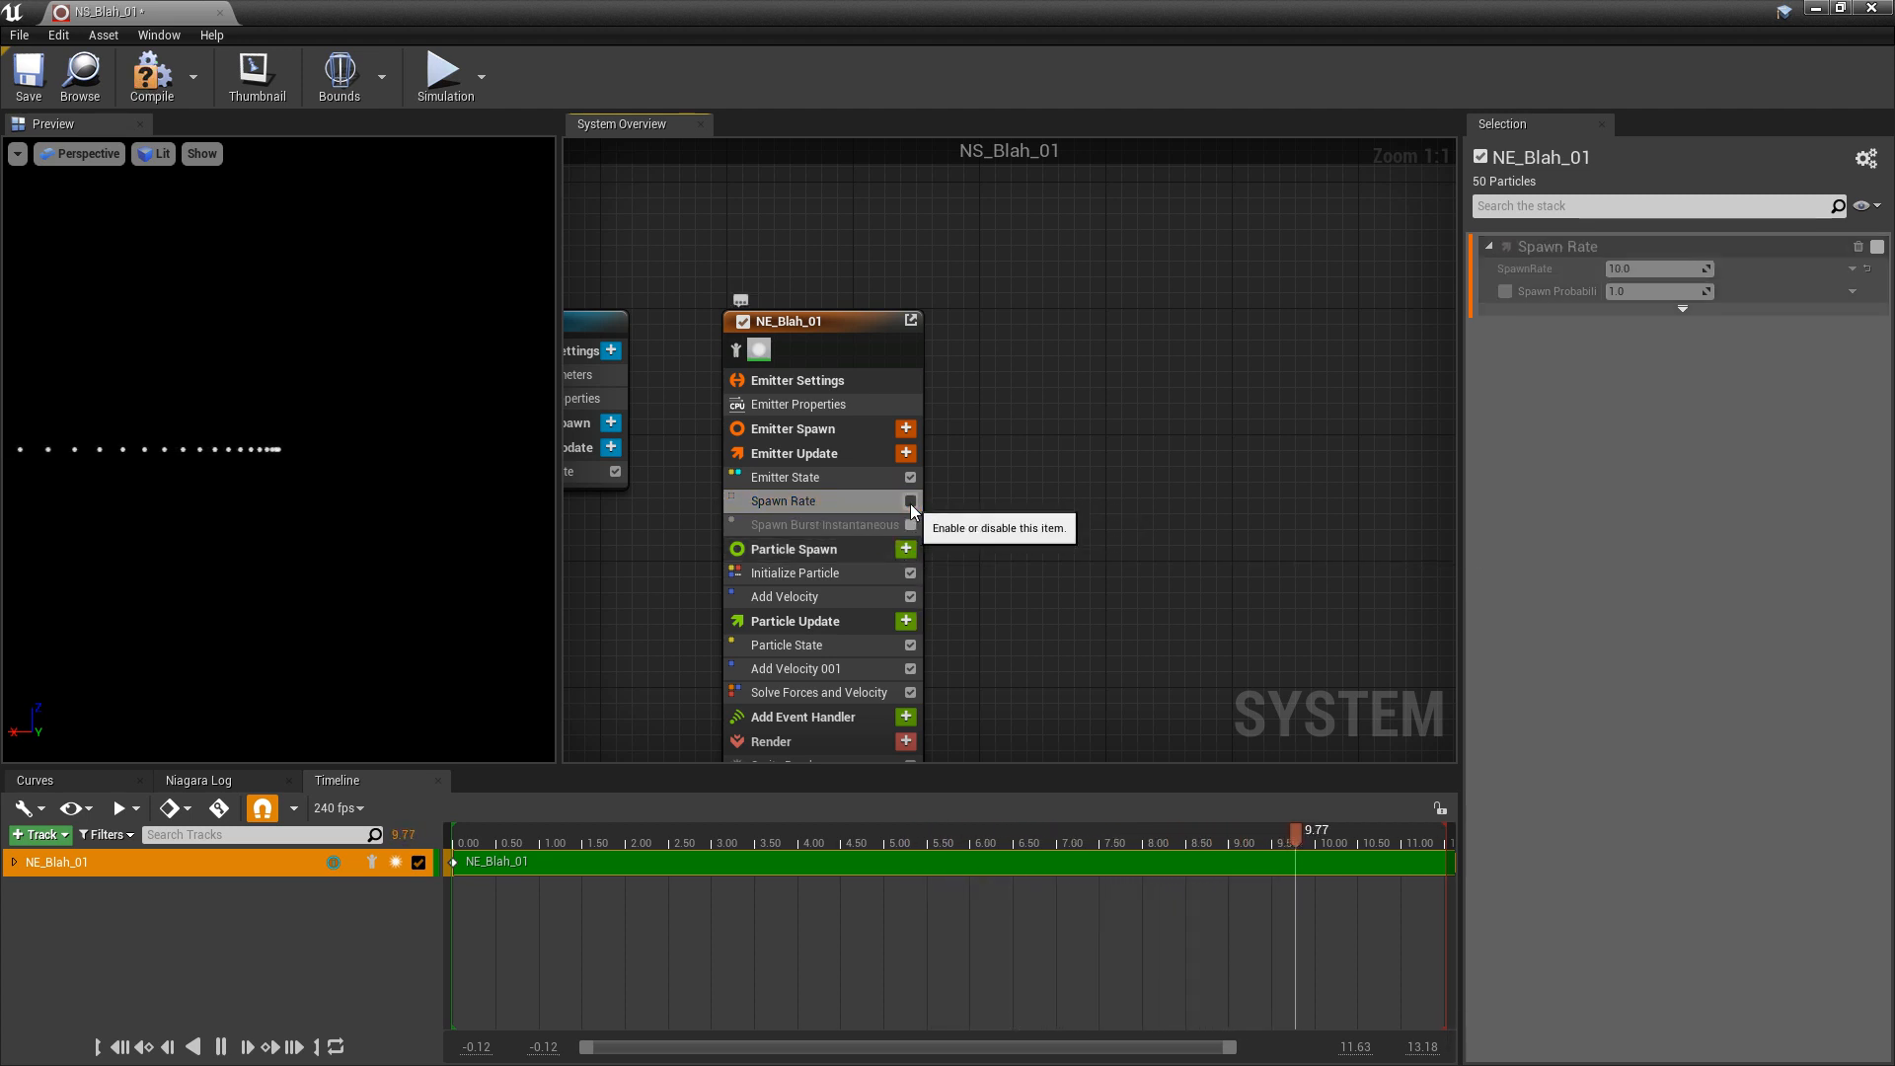
left_click(910, 502)
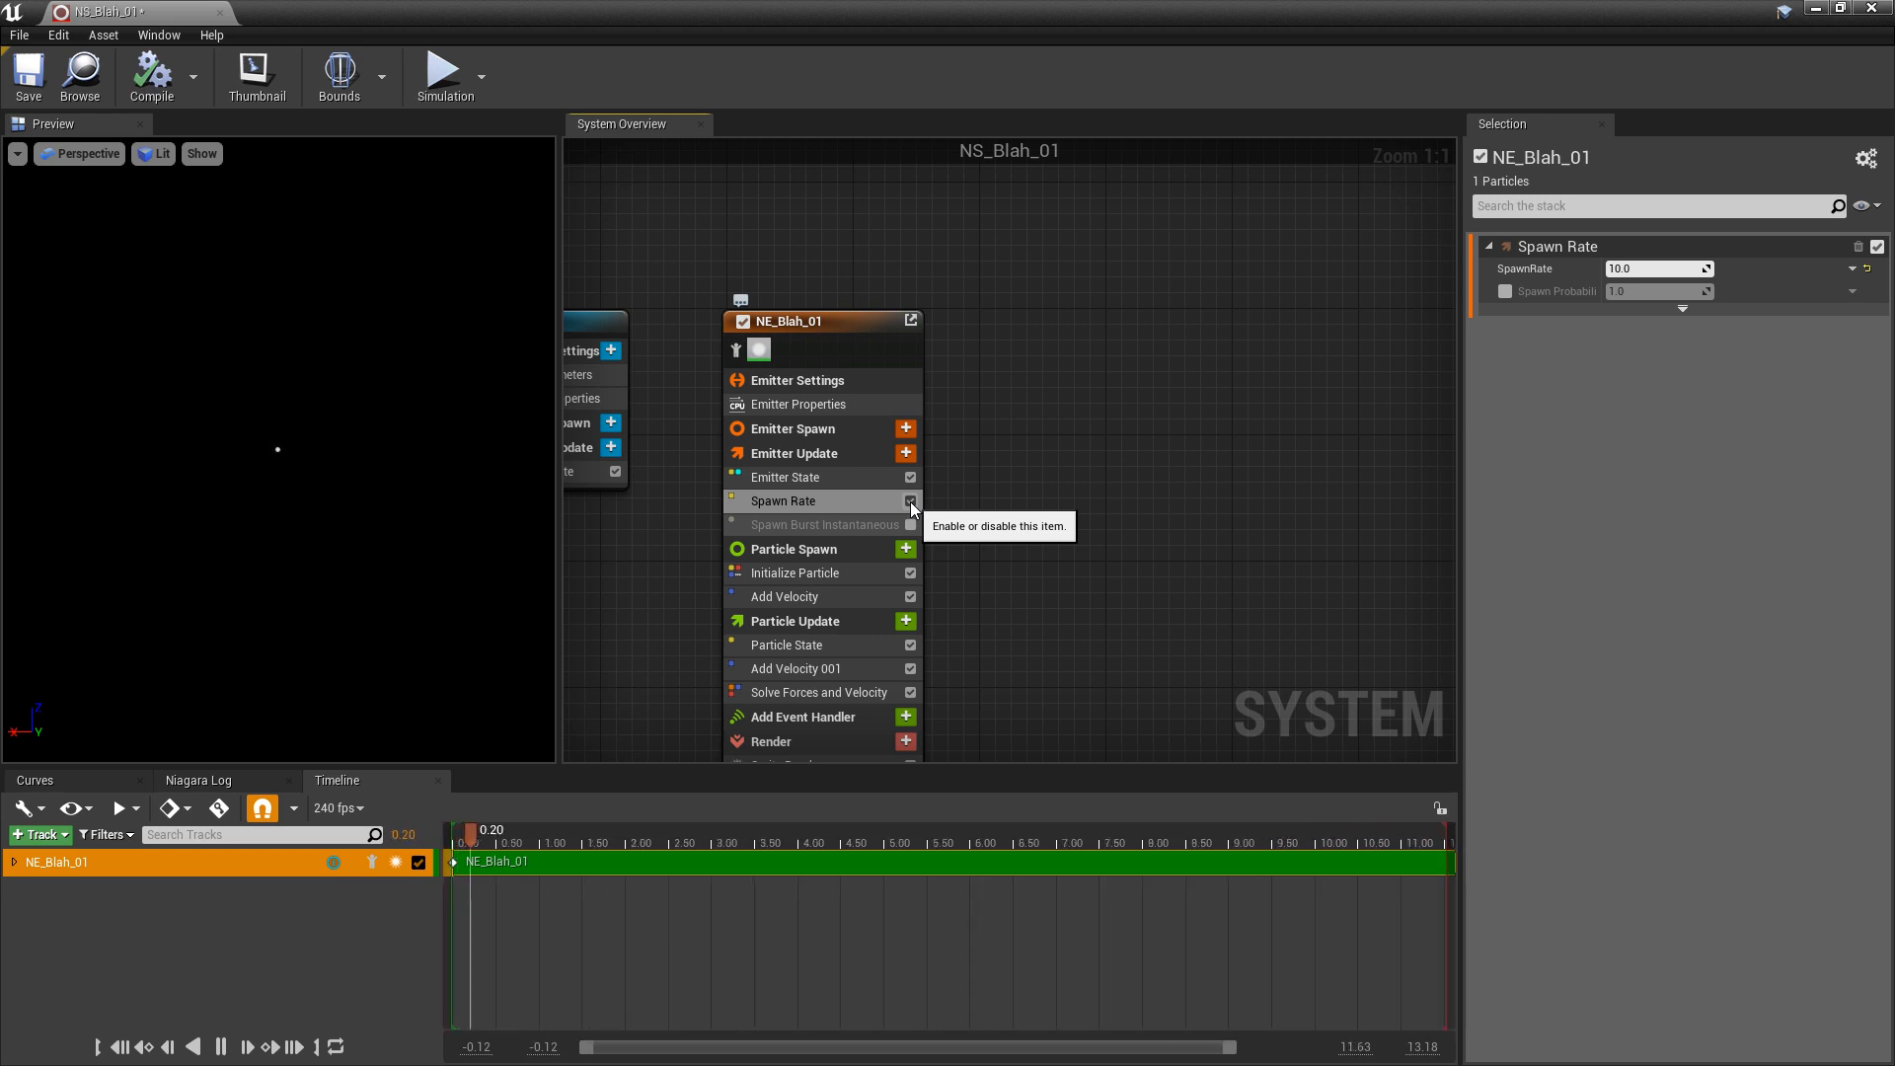
- Set the NE_Blah_01 emitter's SpawnRate to 20 in the system and save NS_Blah_01
left_click(1638, 268)
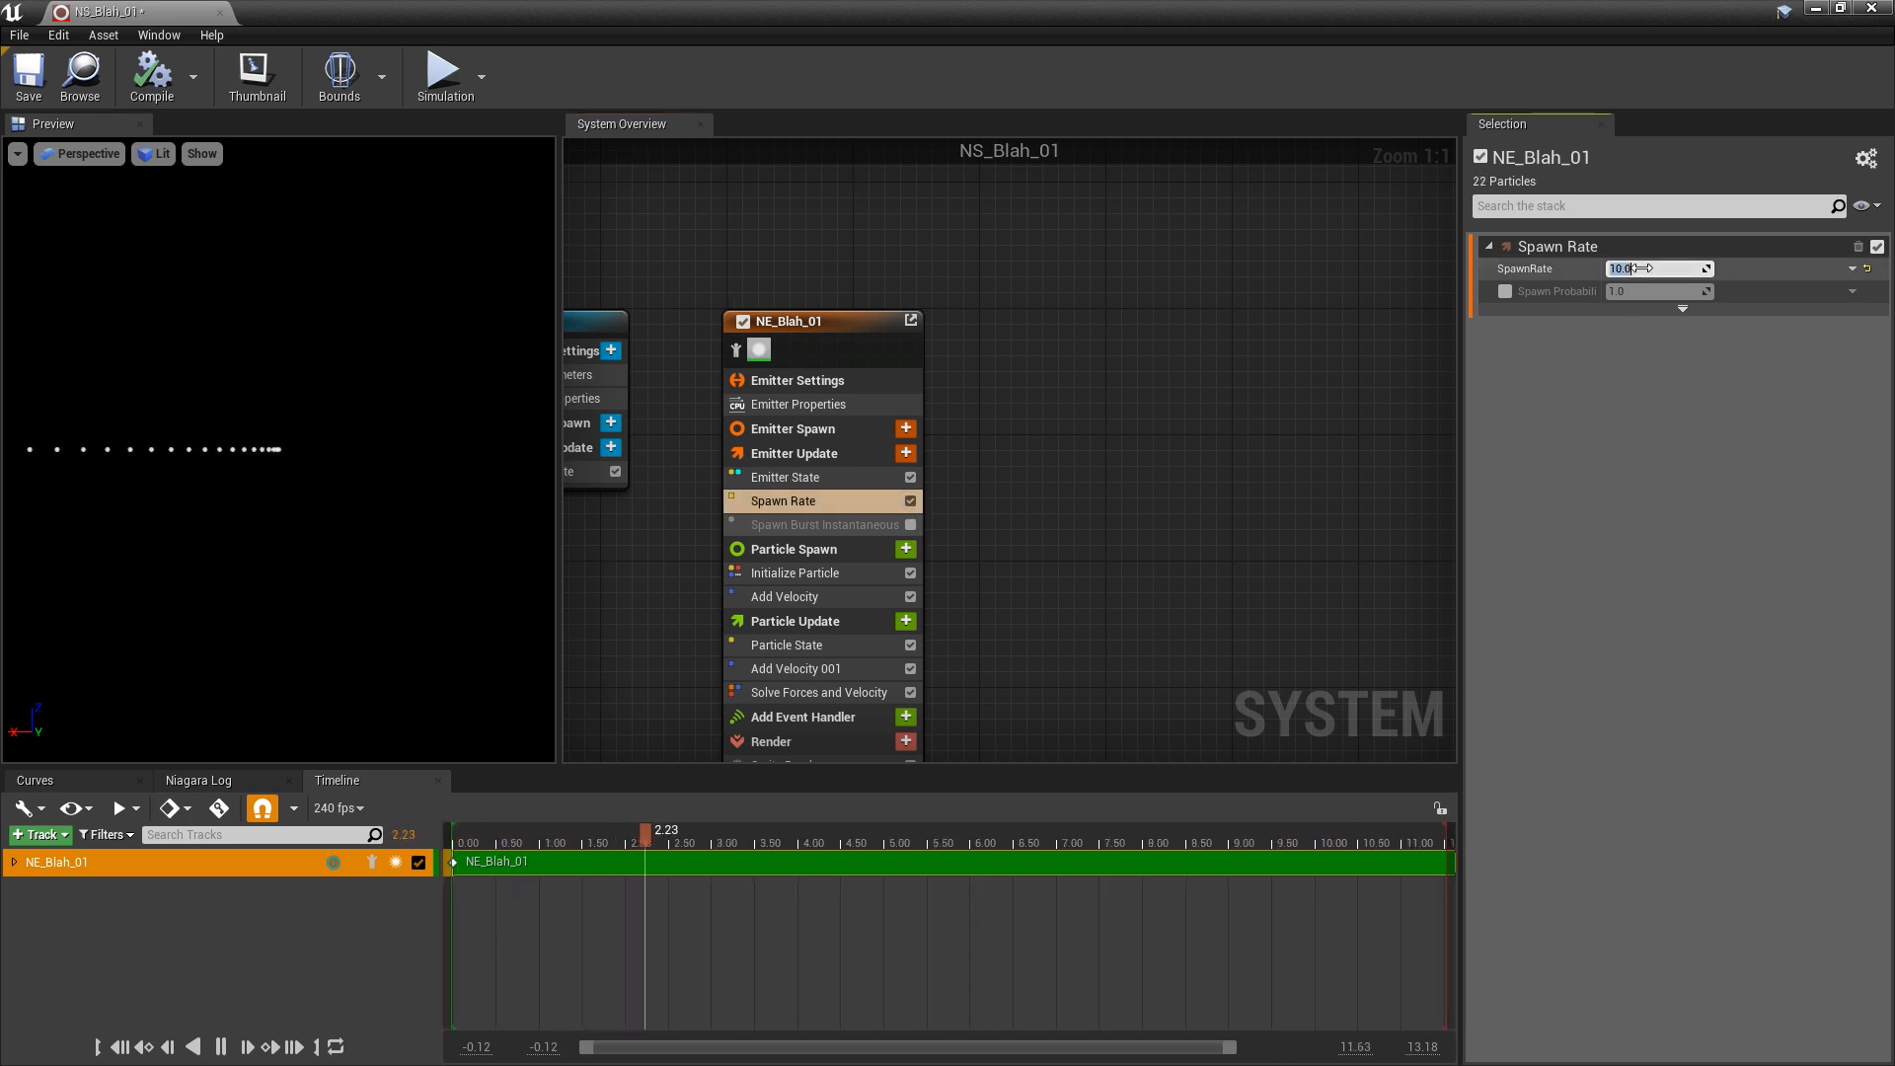
type("20")
key("Return")
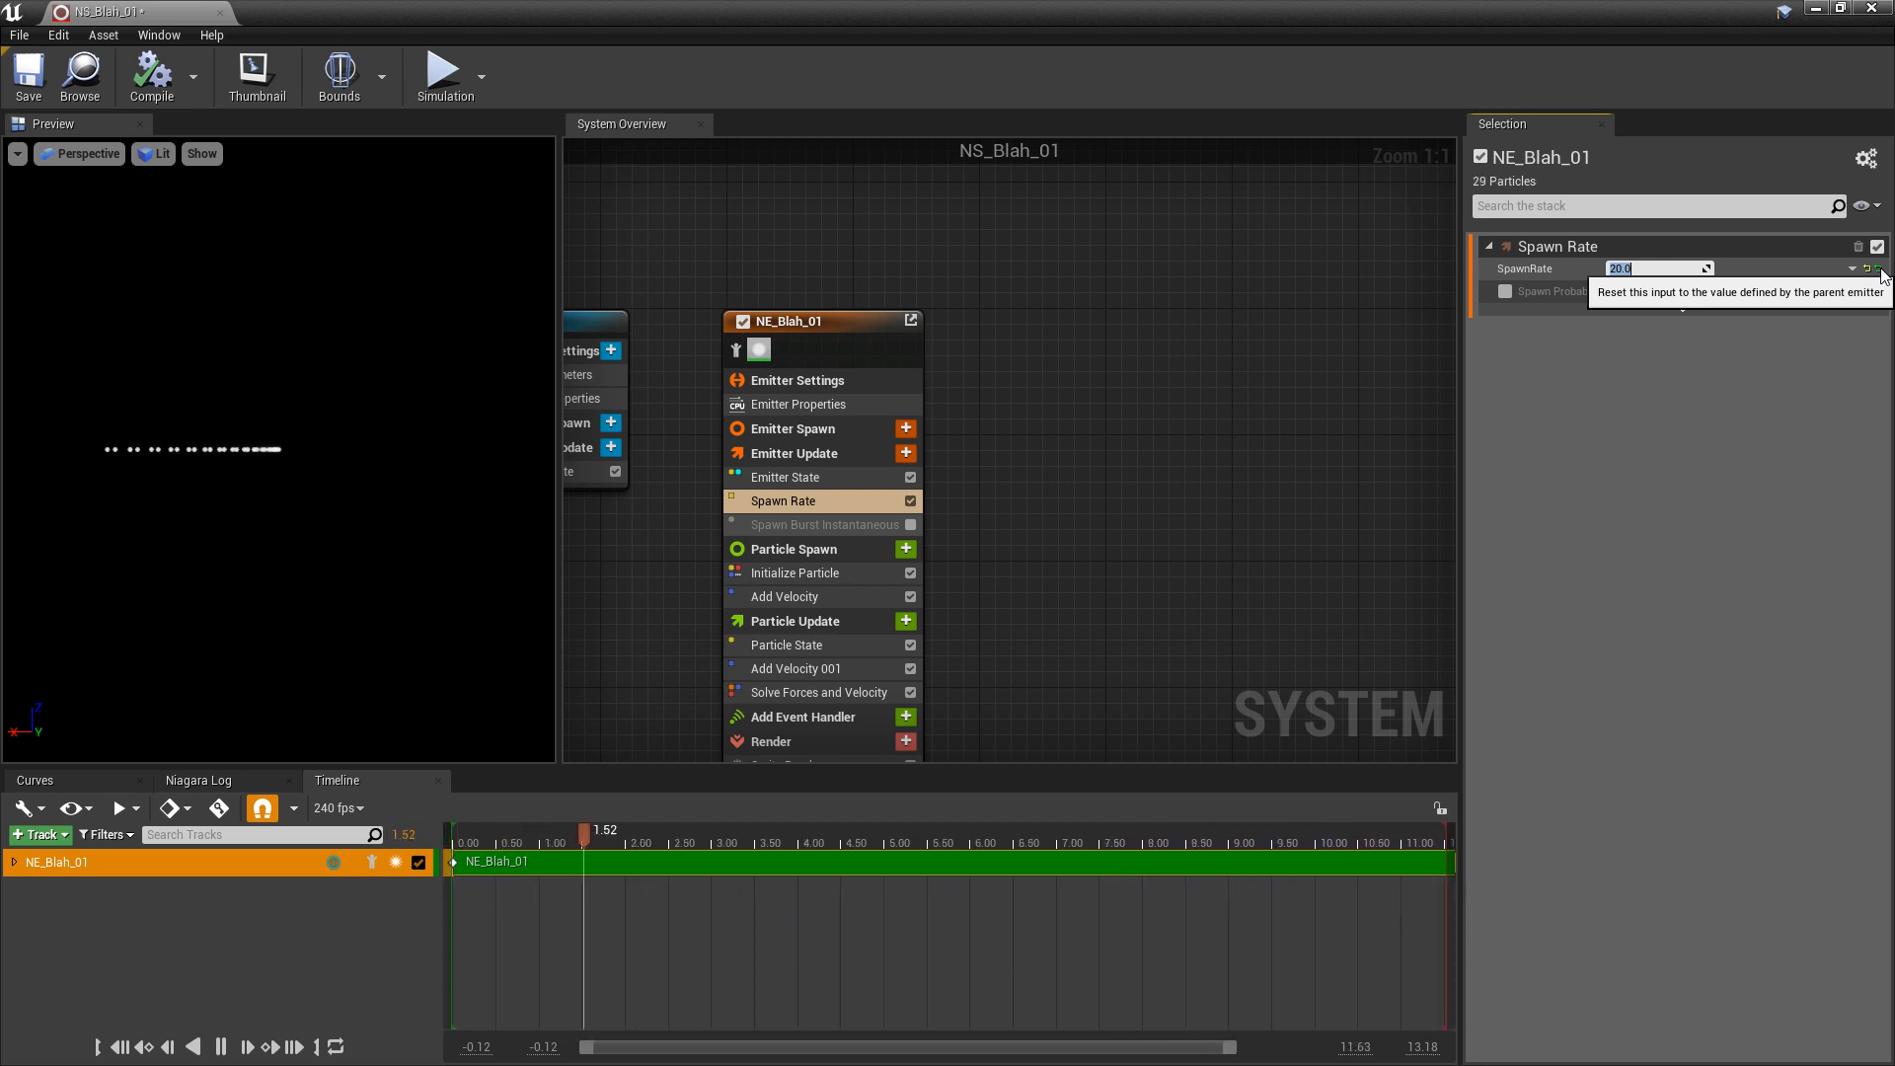
left_click(28, 77)
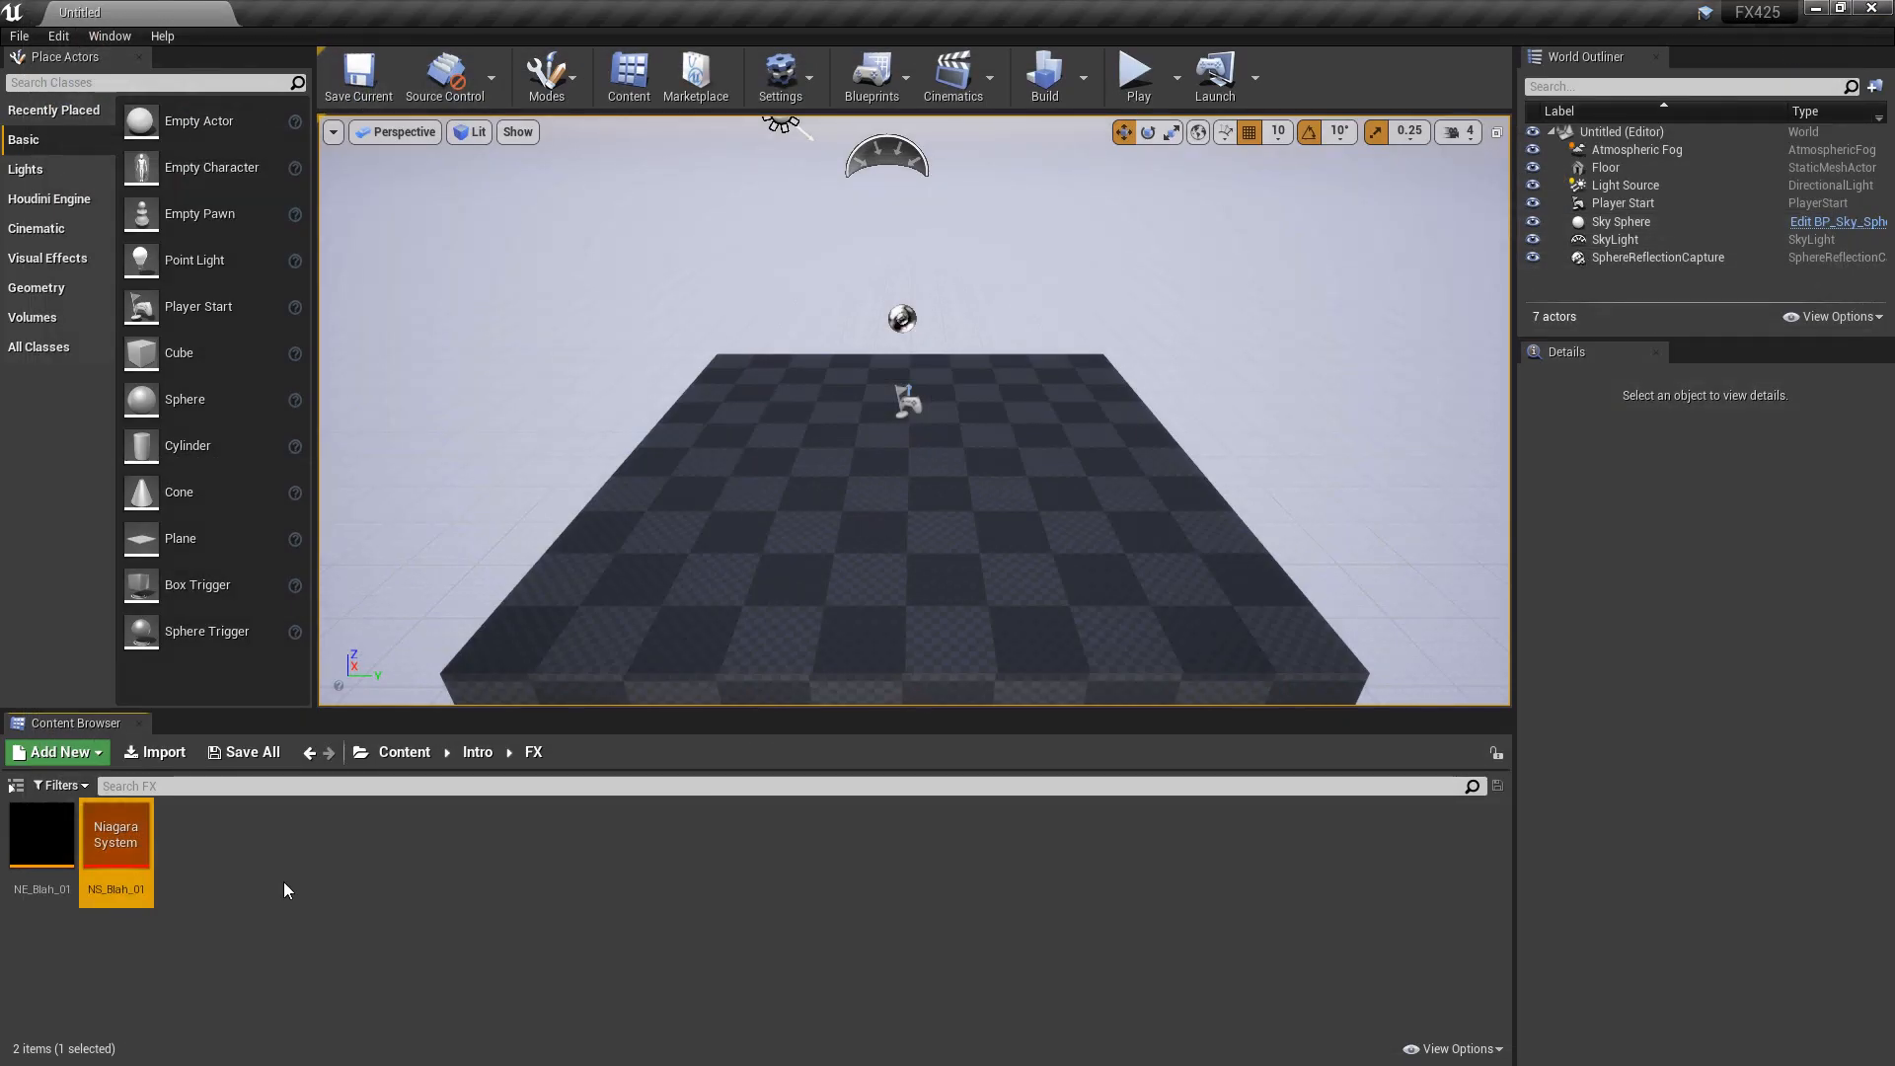
- Place the NS_Blah_01 system in the level and raise it above the floor to a Z location of 90
left_click_drag(114, 837, 901, 494)
mouse_move(938, 601)
right_mouse_down()
mouse_move(918, 601)
mouse_move(928, 553)
mouse_move(1135, 562)
mouse_move(947, 602)
right_mouse_up()
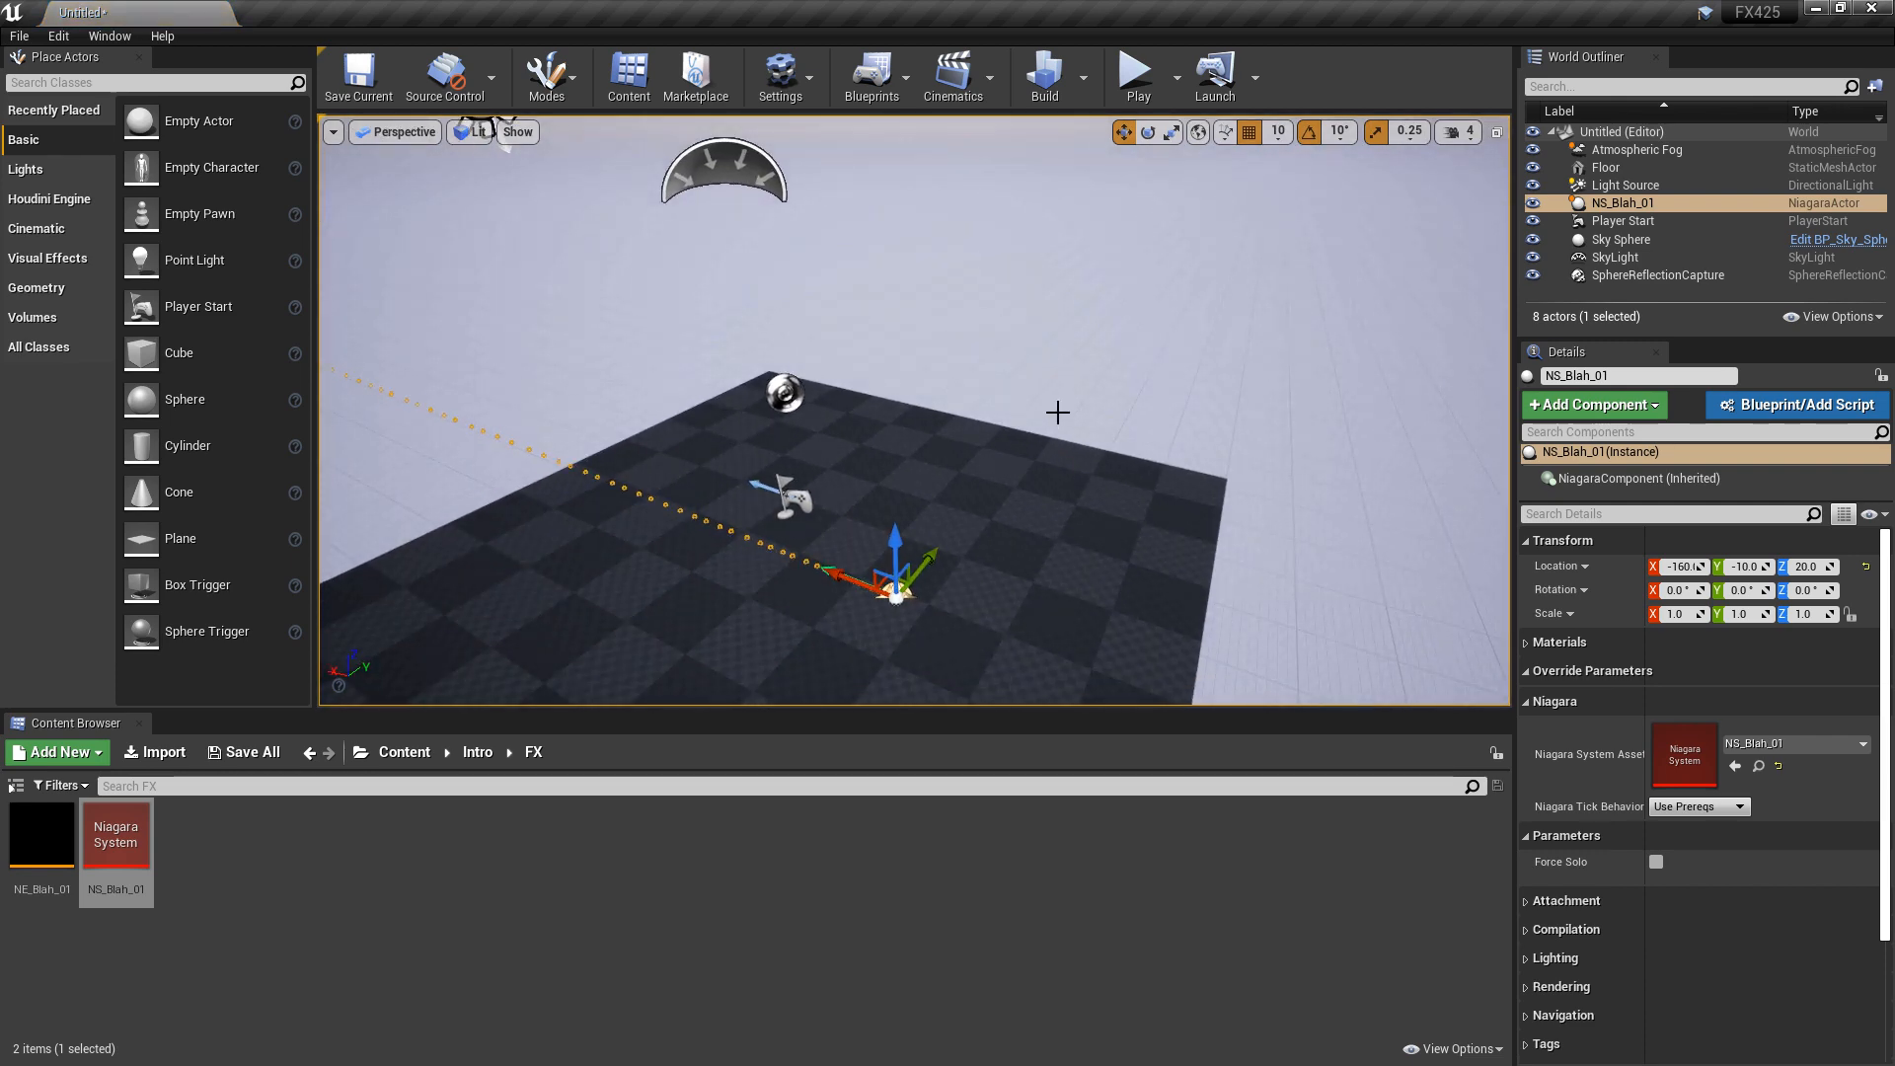
right_click_drag(1058, 413, 987, 494)
left_click_drag(999, 547, 1005, 443)
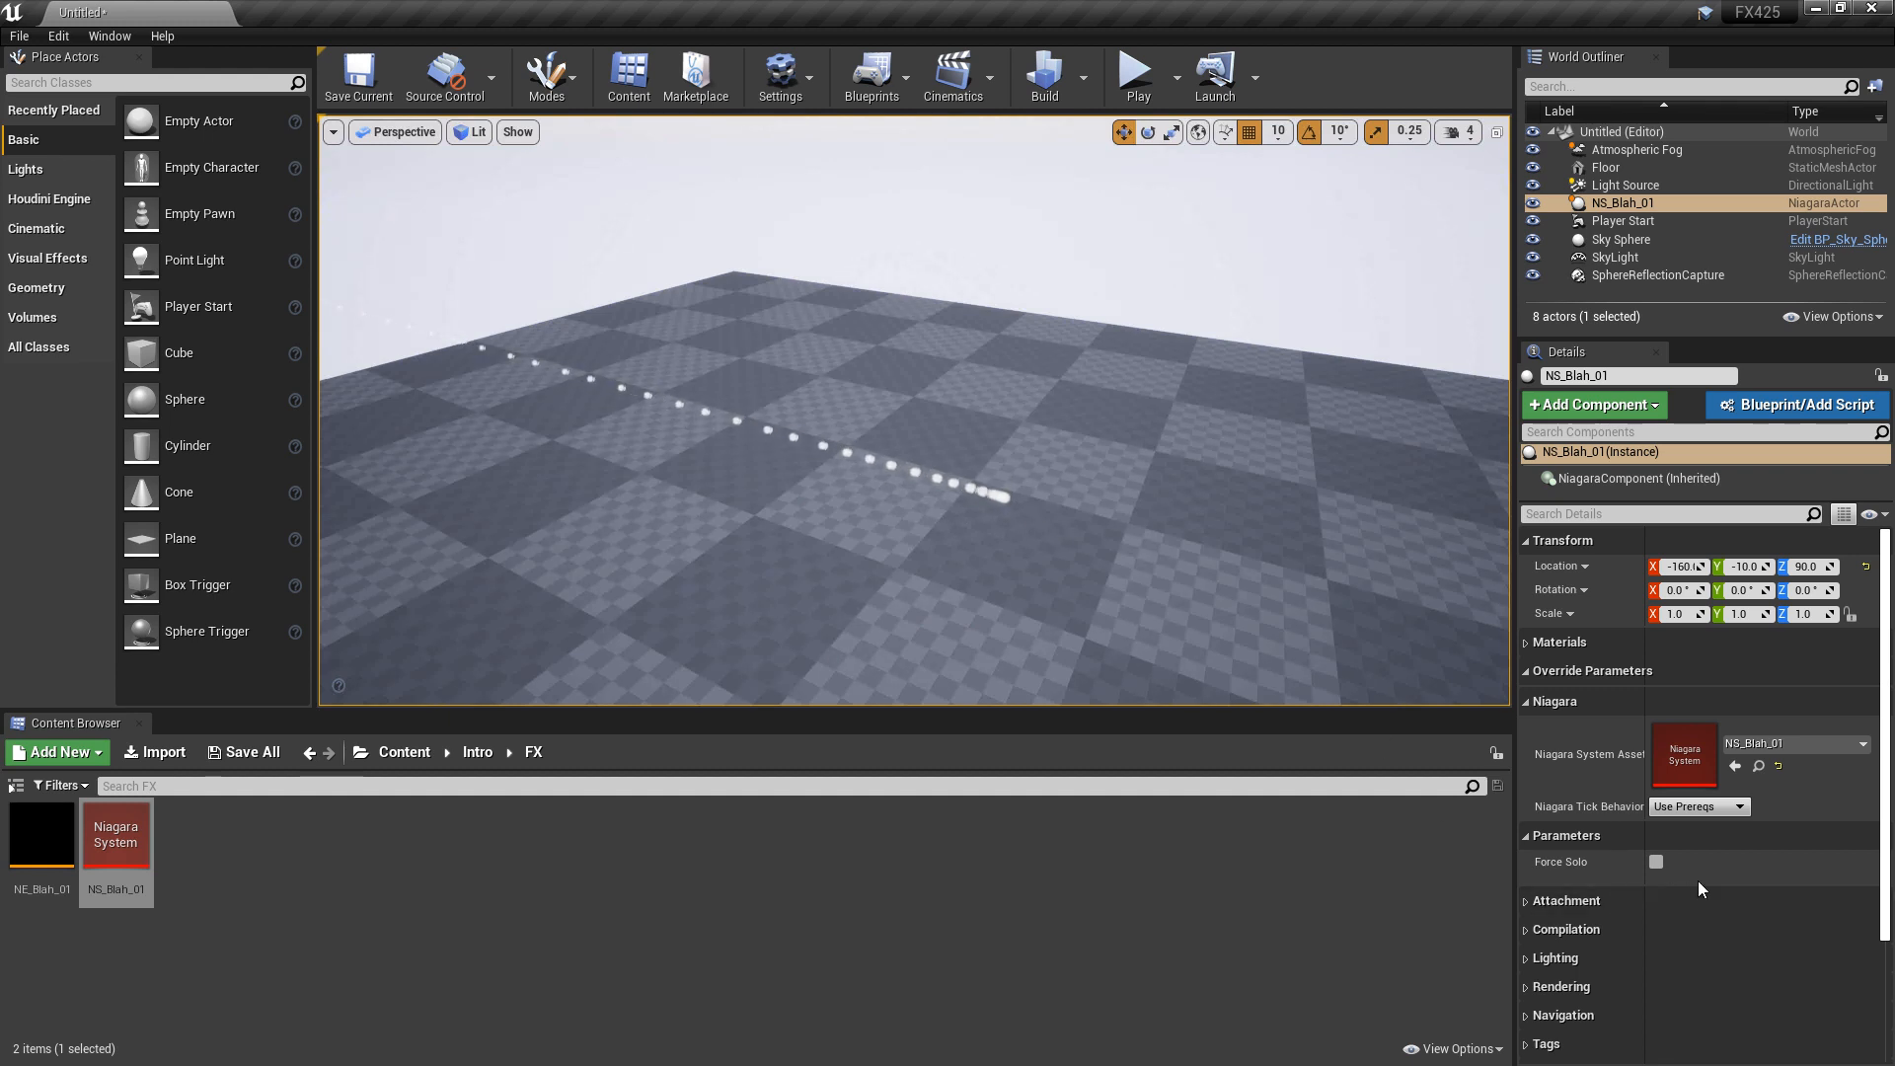
- Turn Force Solo on and off for the NS_Blah_01 actor, and simulate the level to view the particles
left_click(1655, 862)
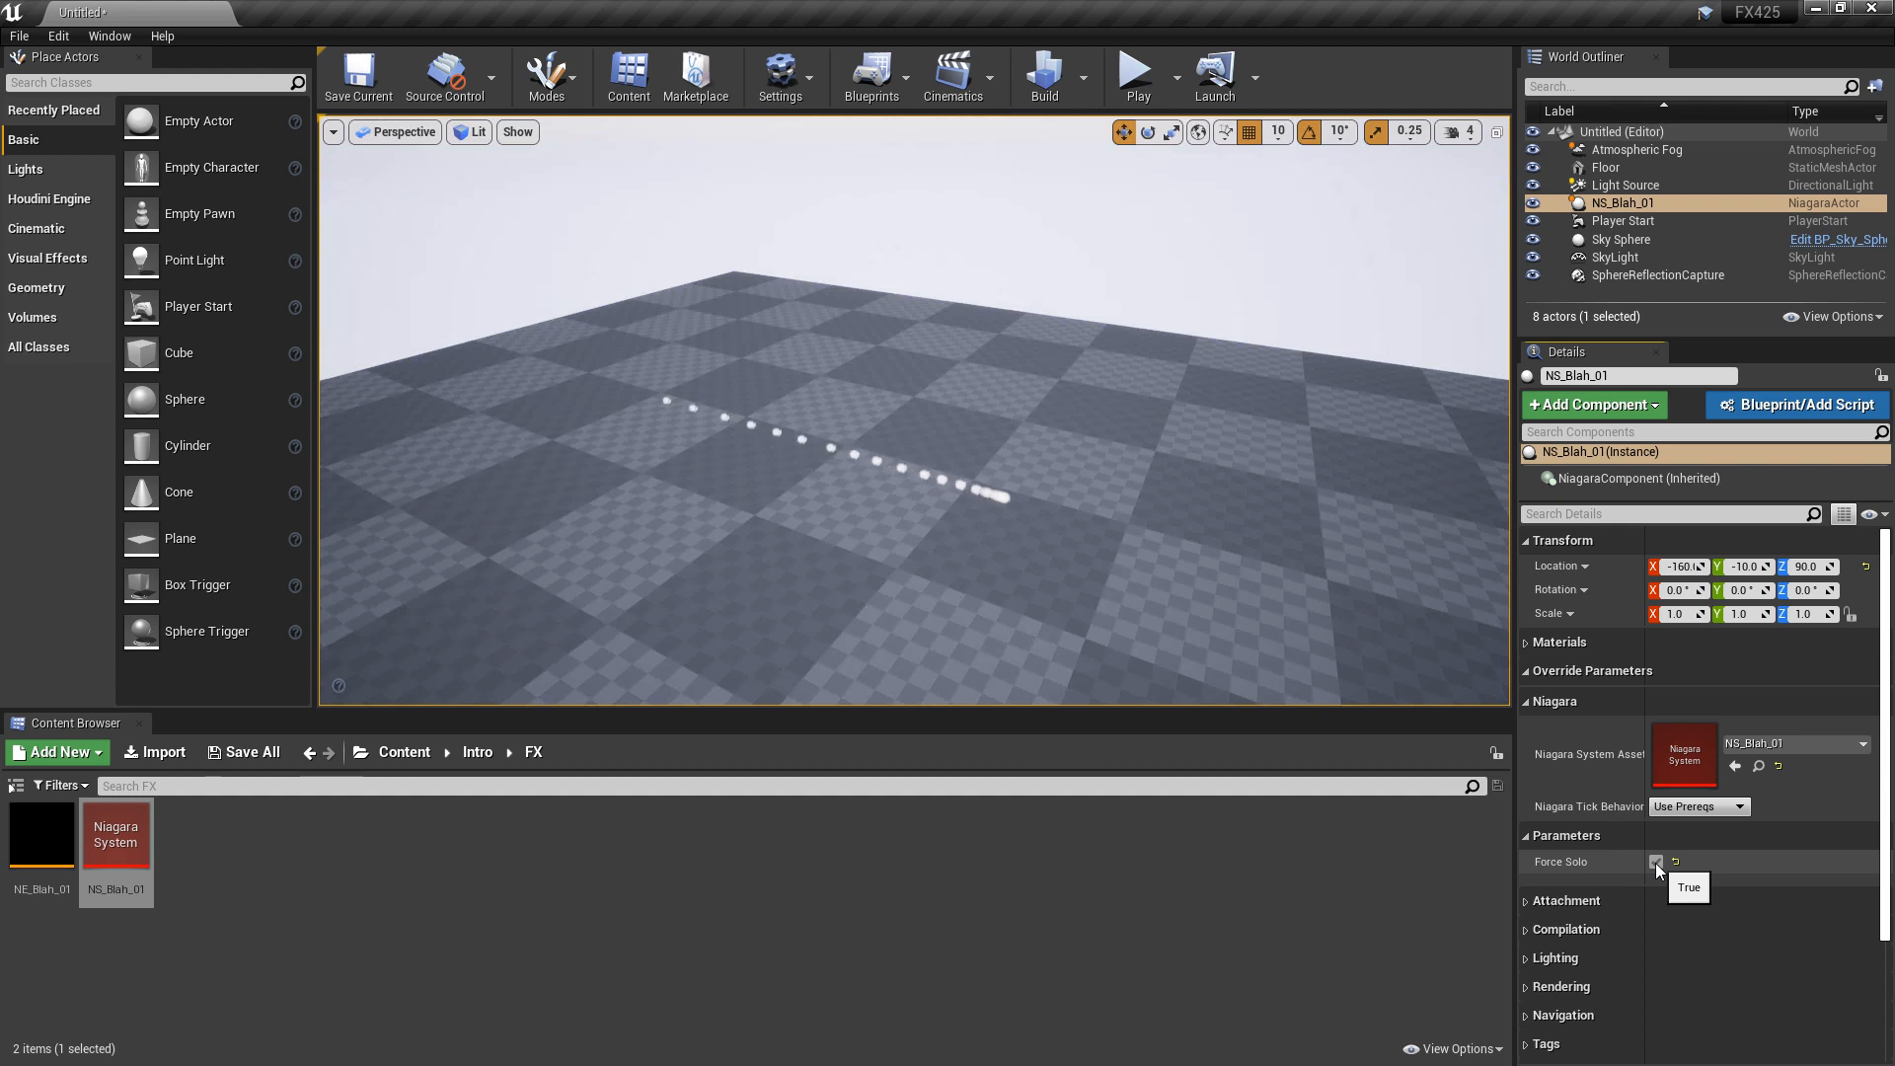
left_click(1655, 862)
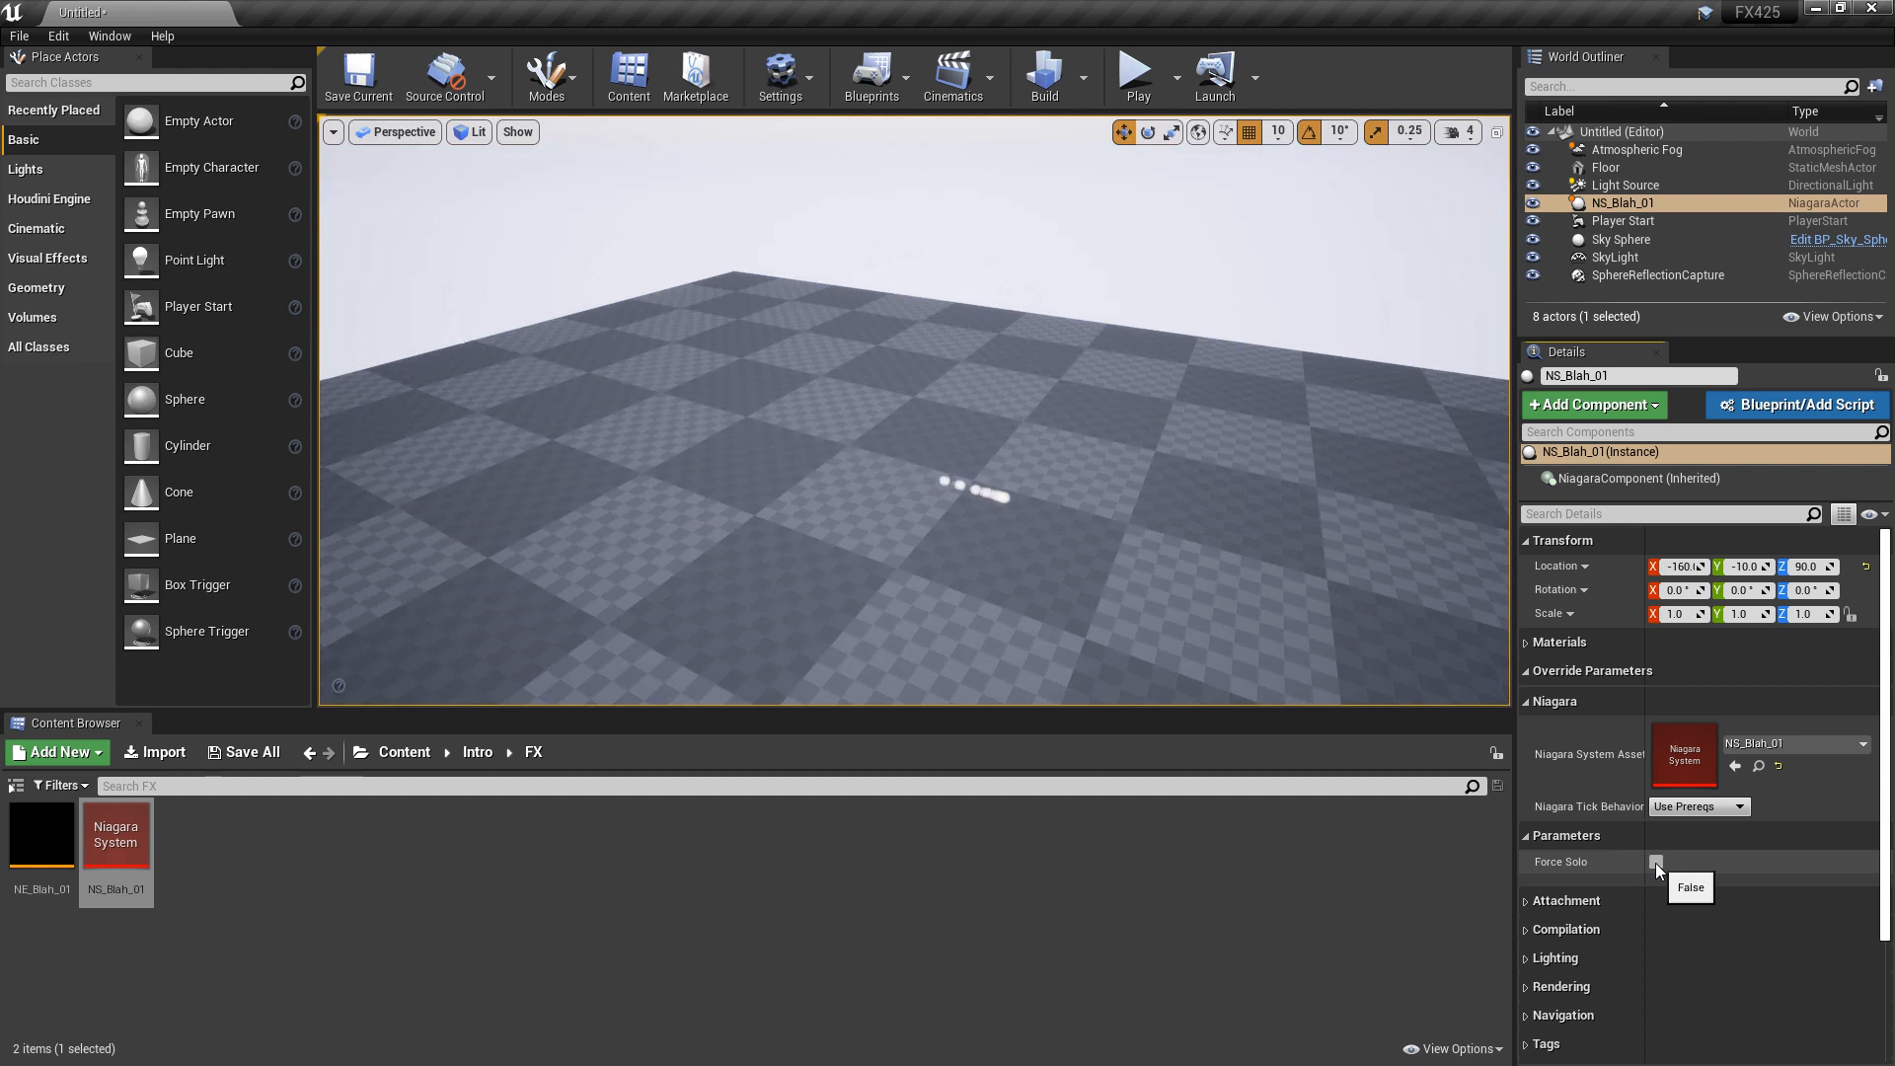
left_click(1177, 81)
left_click(1243, 245)
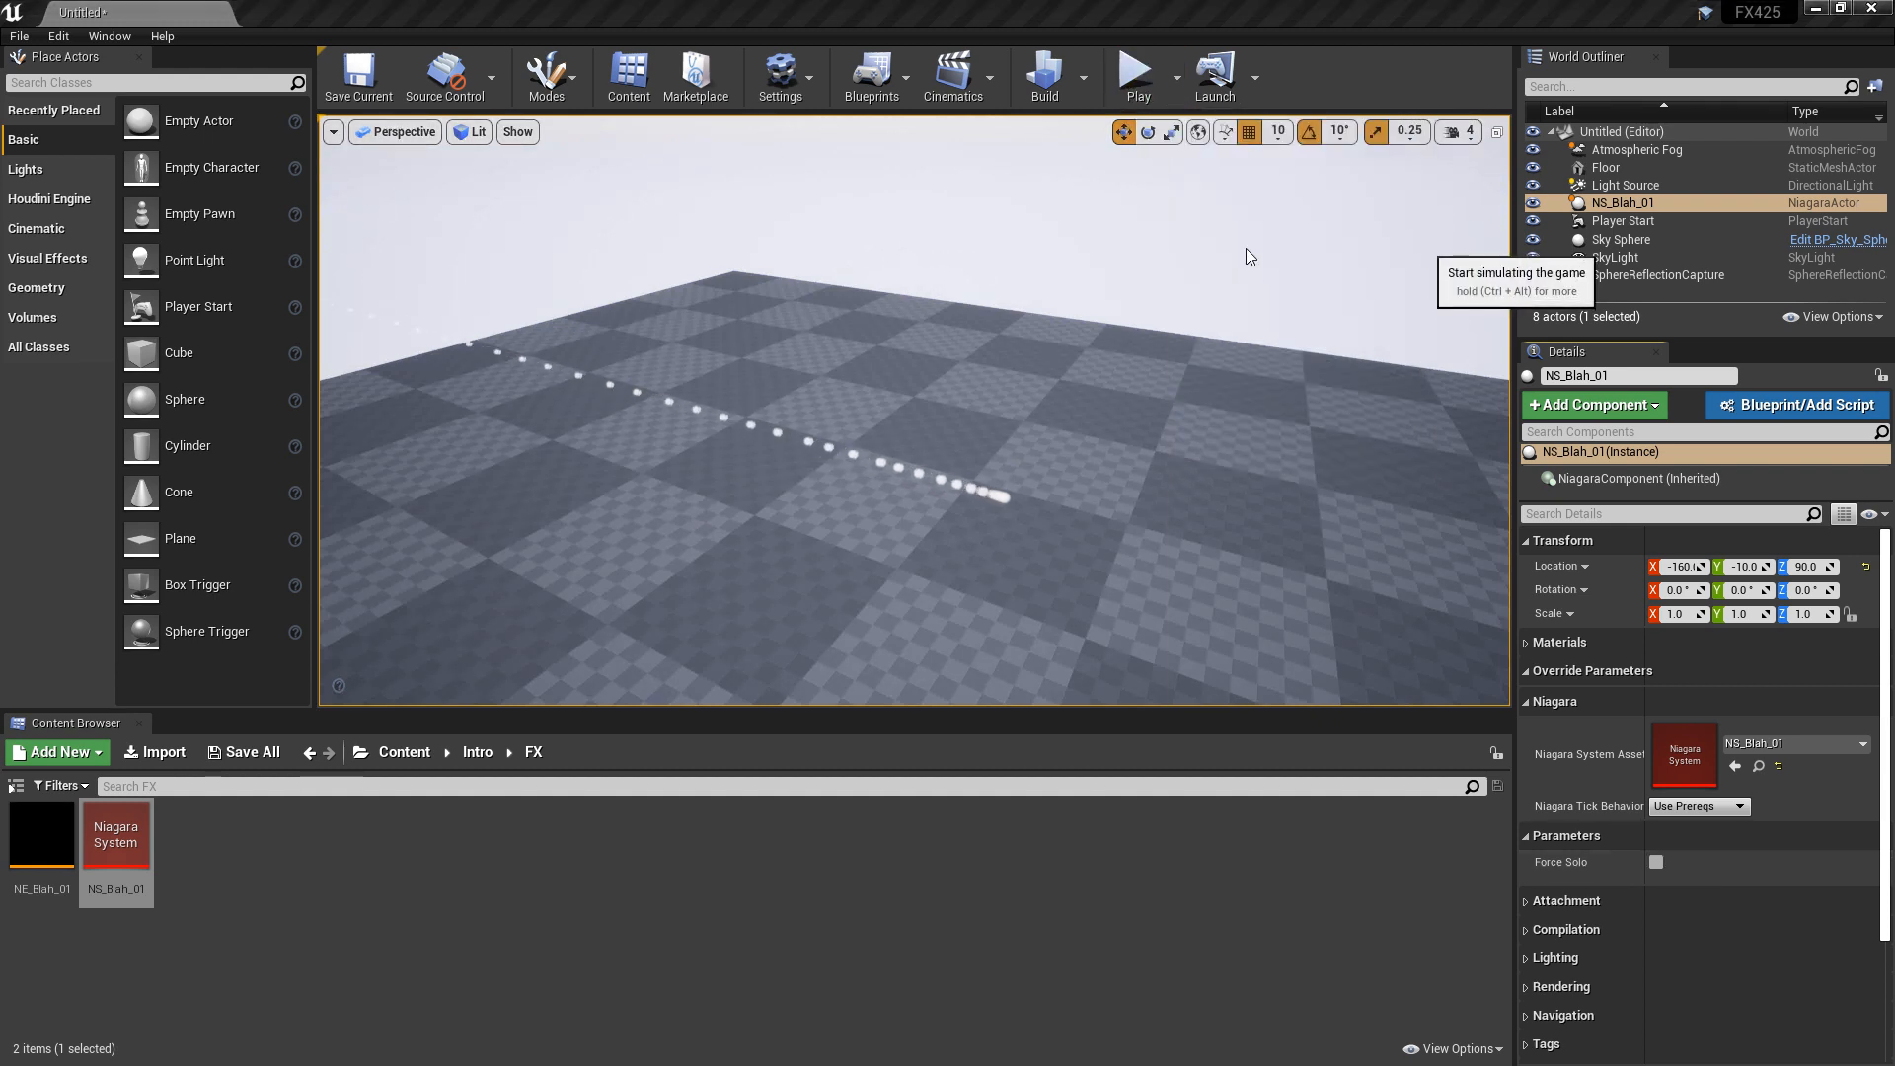
right_click_drag(912, 410, 819, 405)
key("Escape")
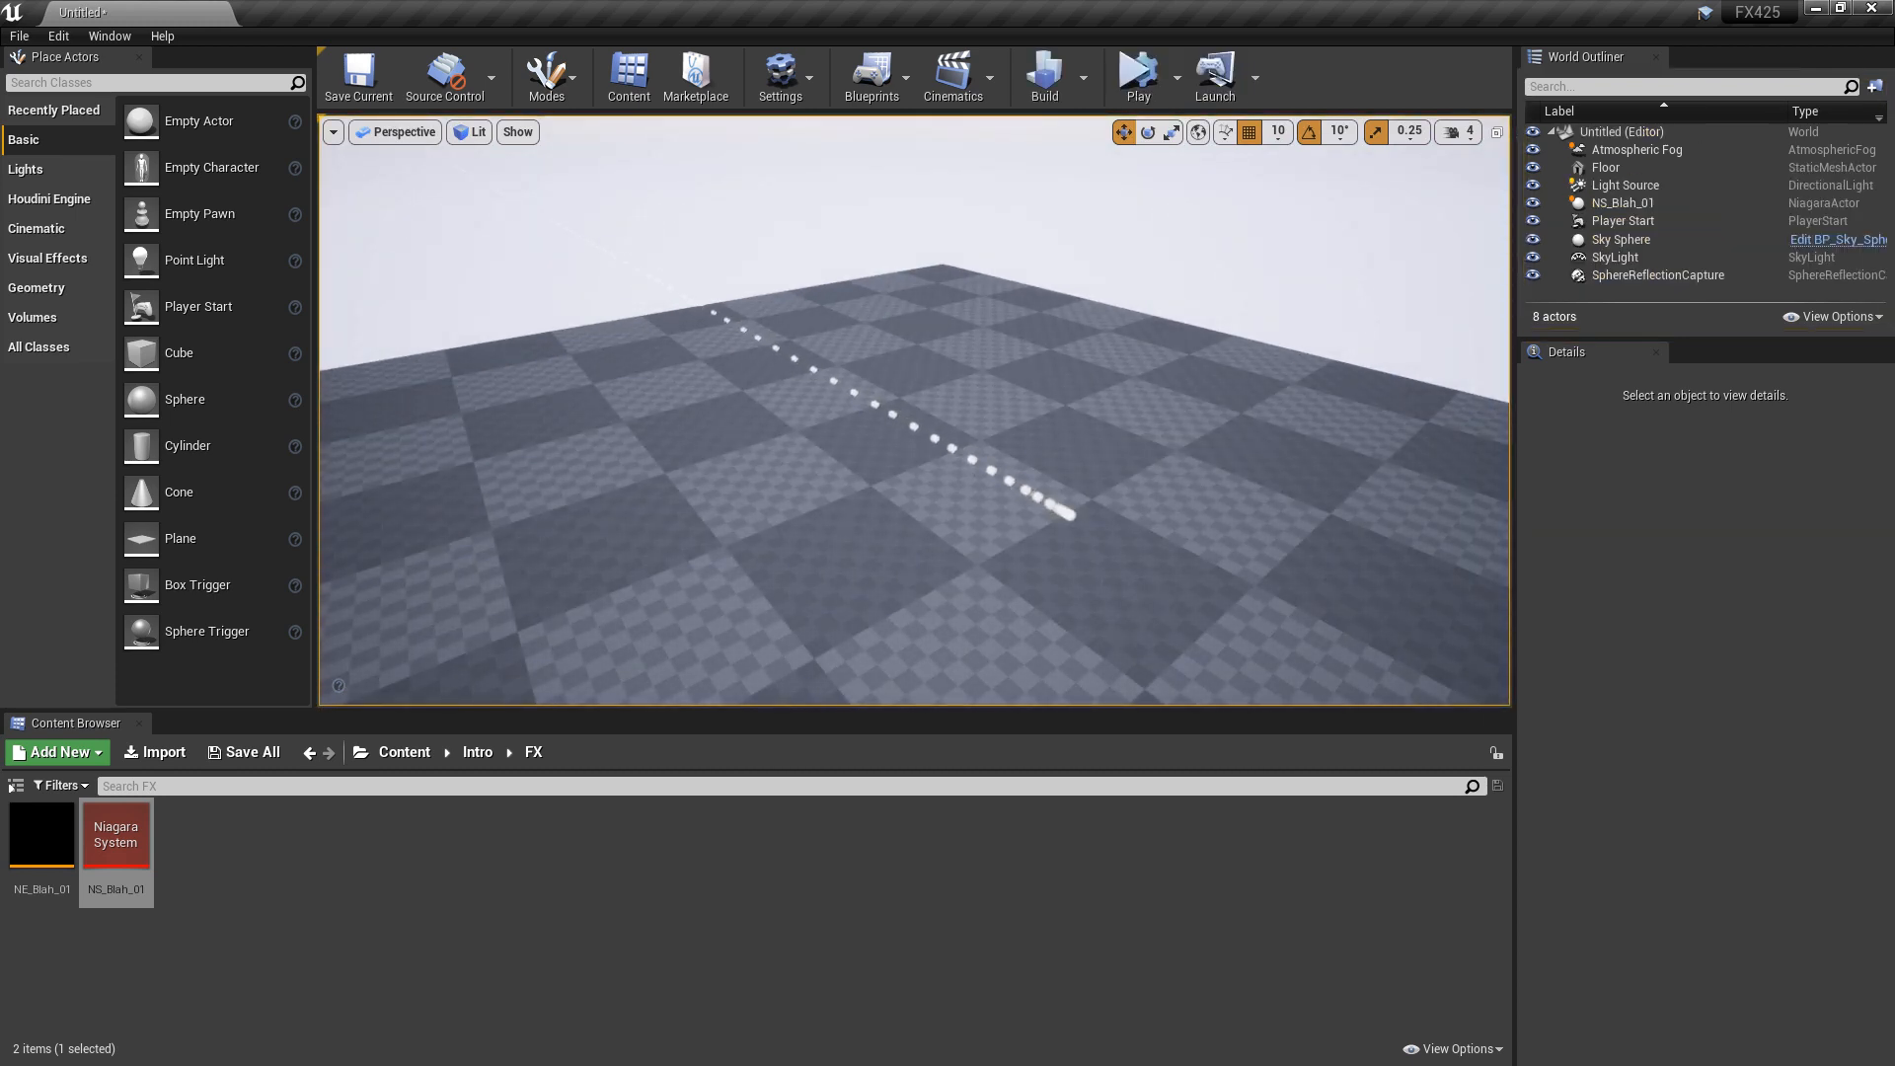
- Delete the NS_Blah_01 actor from the level
left_click(1606, 167)
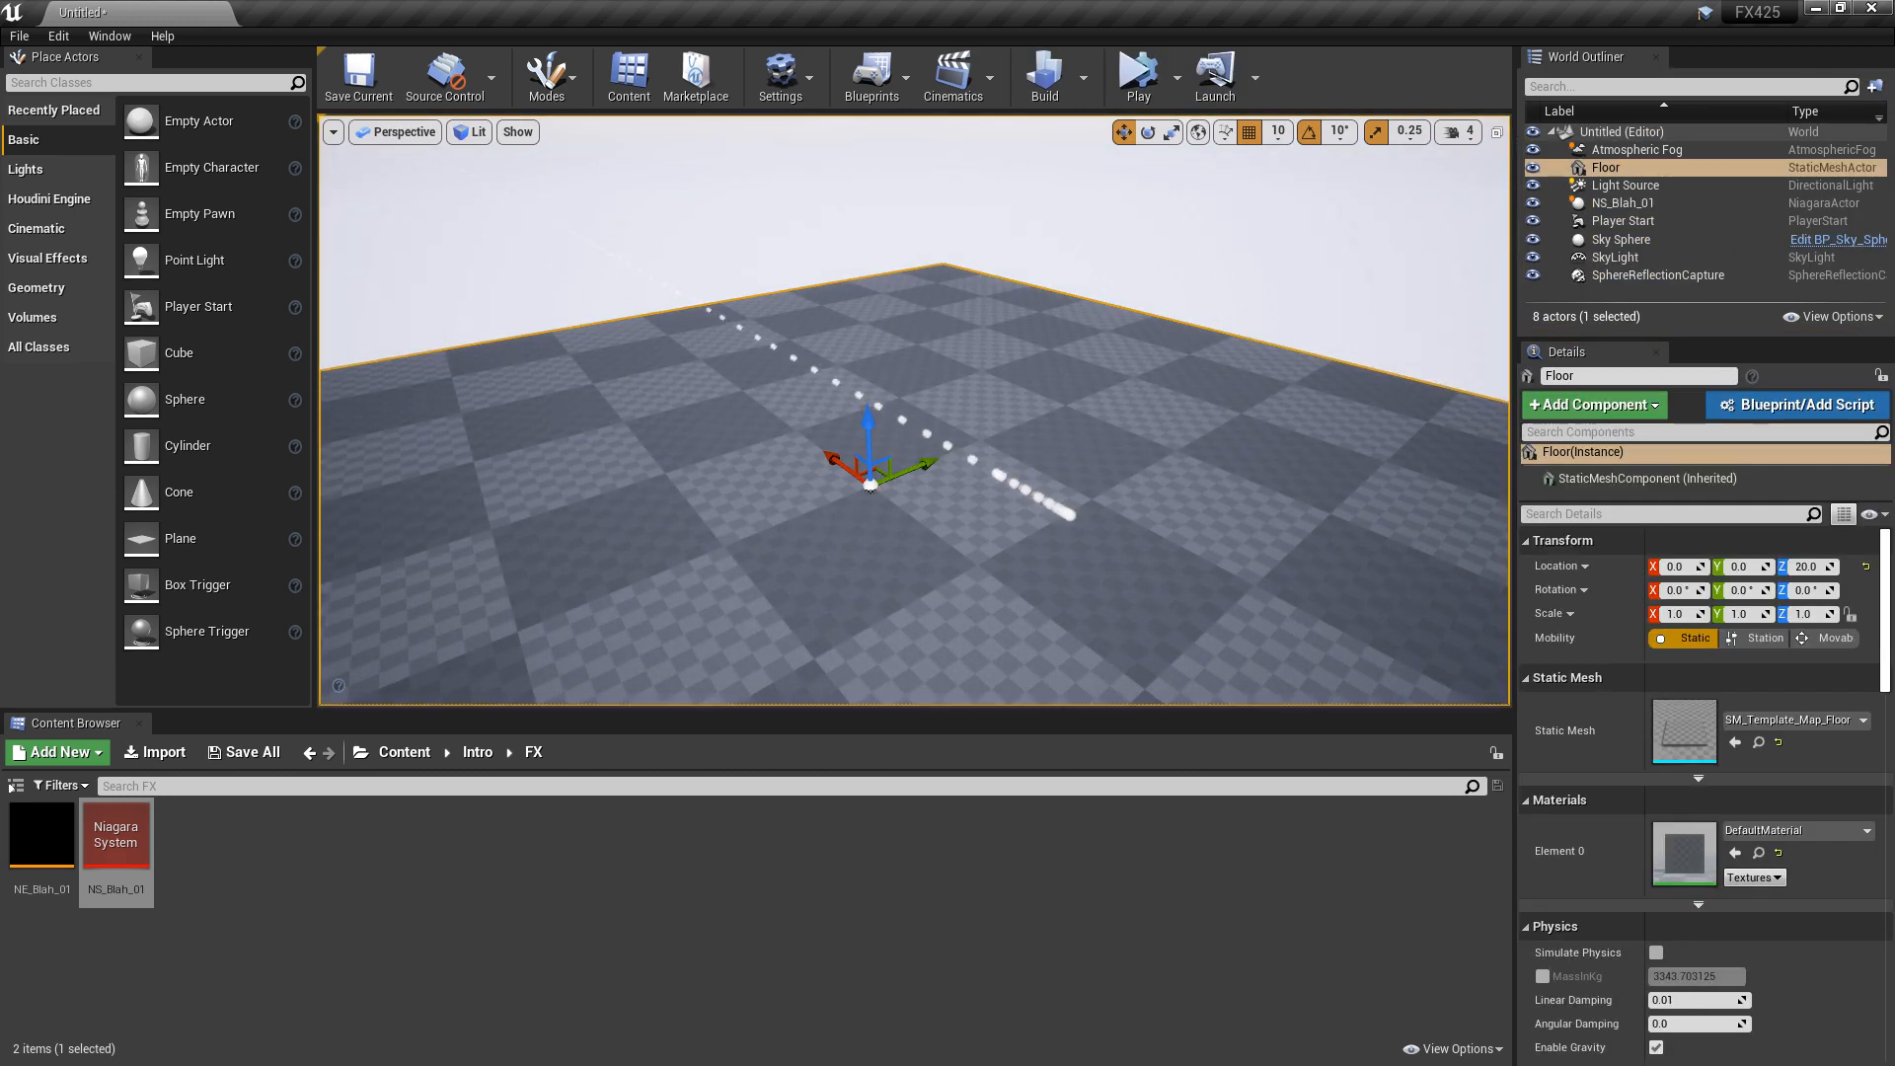
left_click(1623, 204)
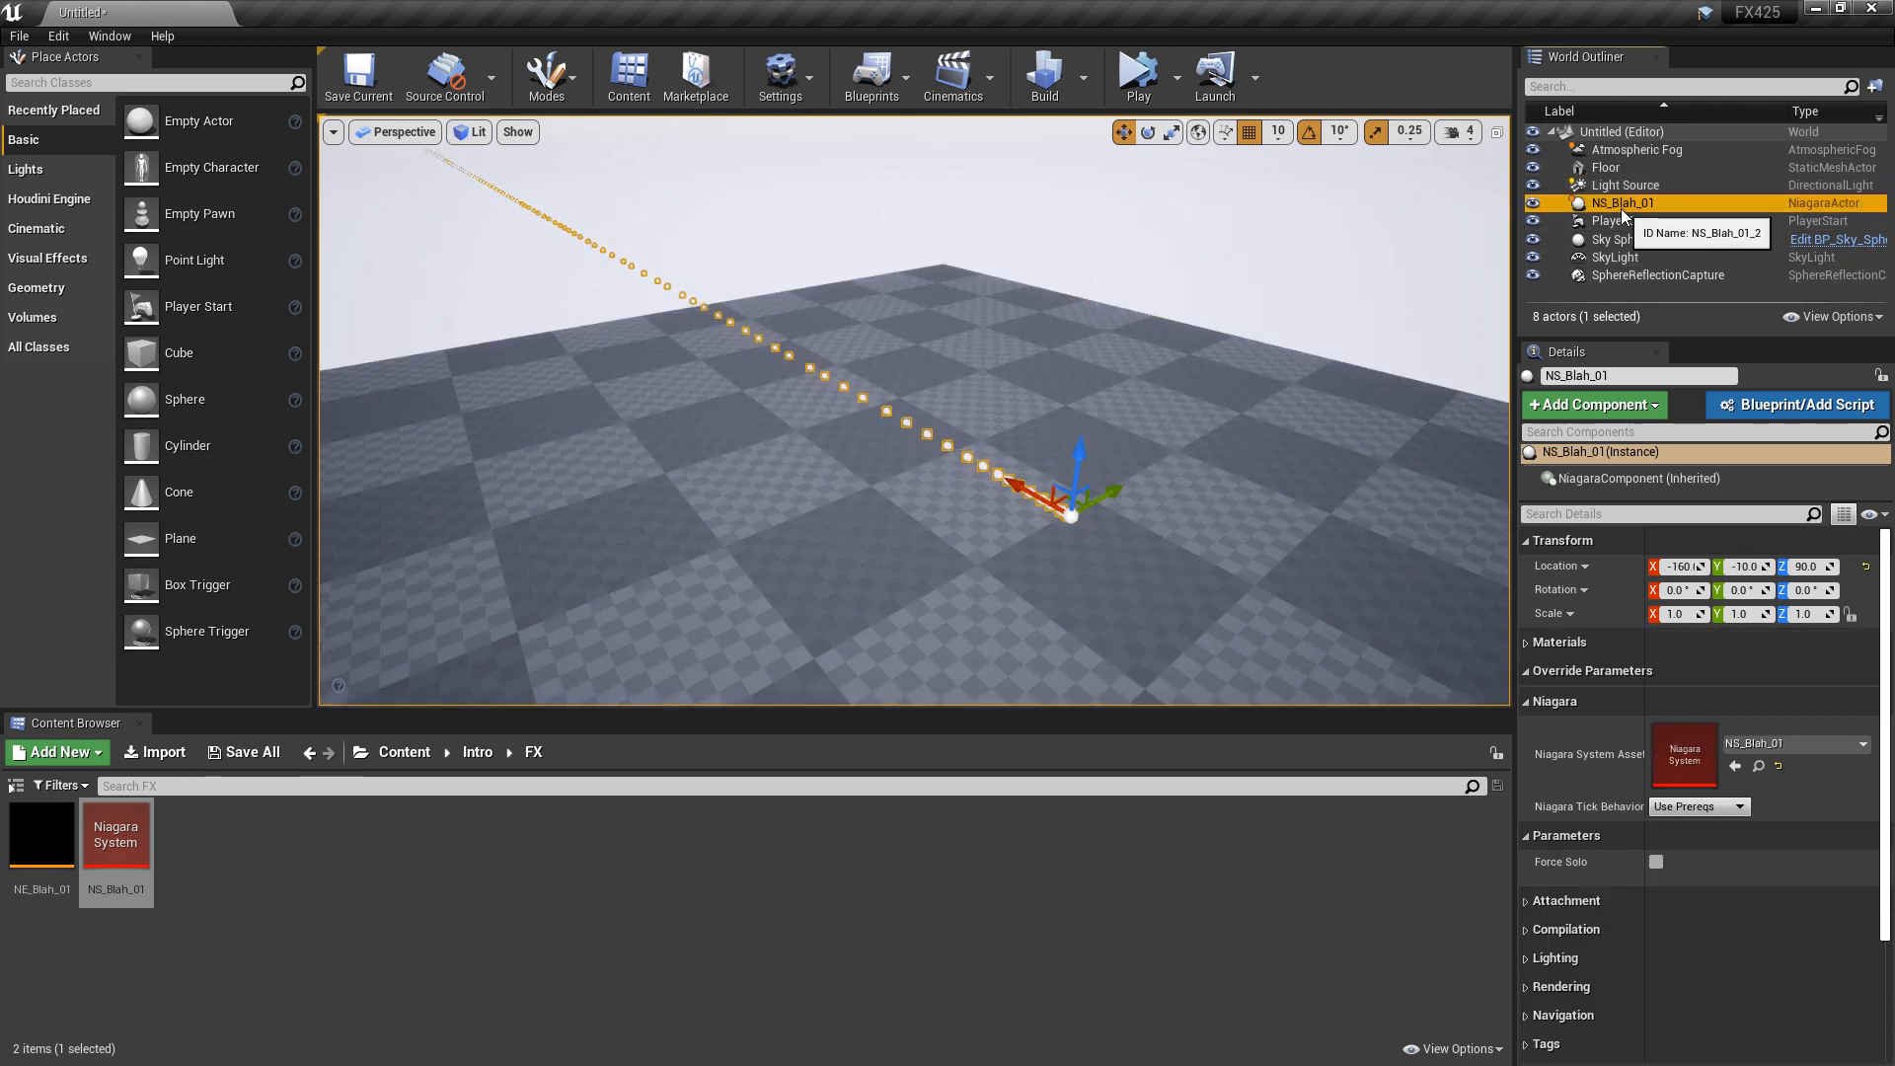
key("Delete")
left_click(308, 864)
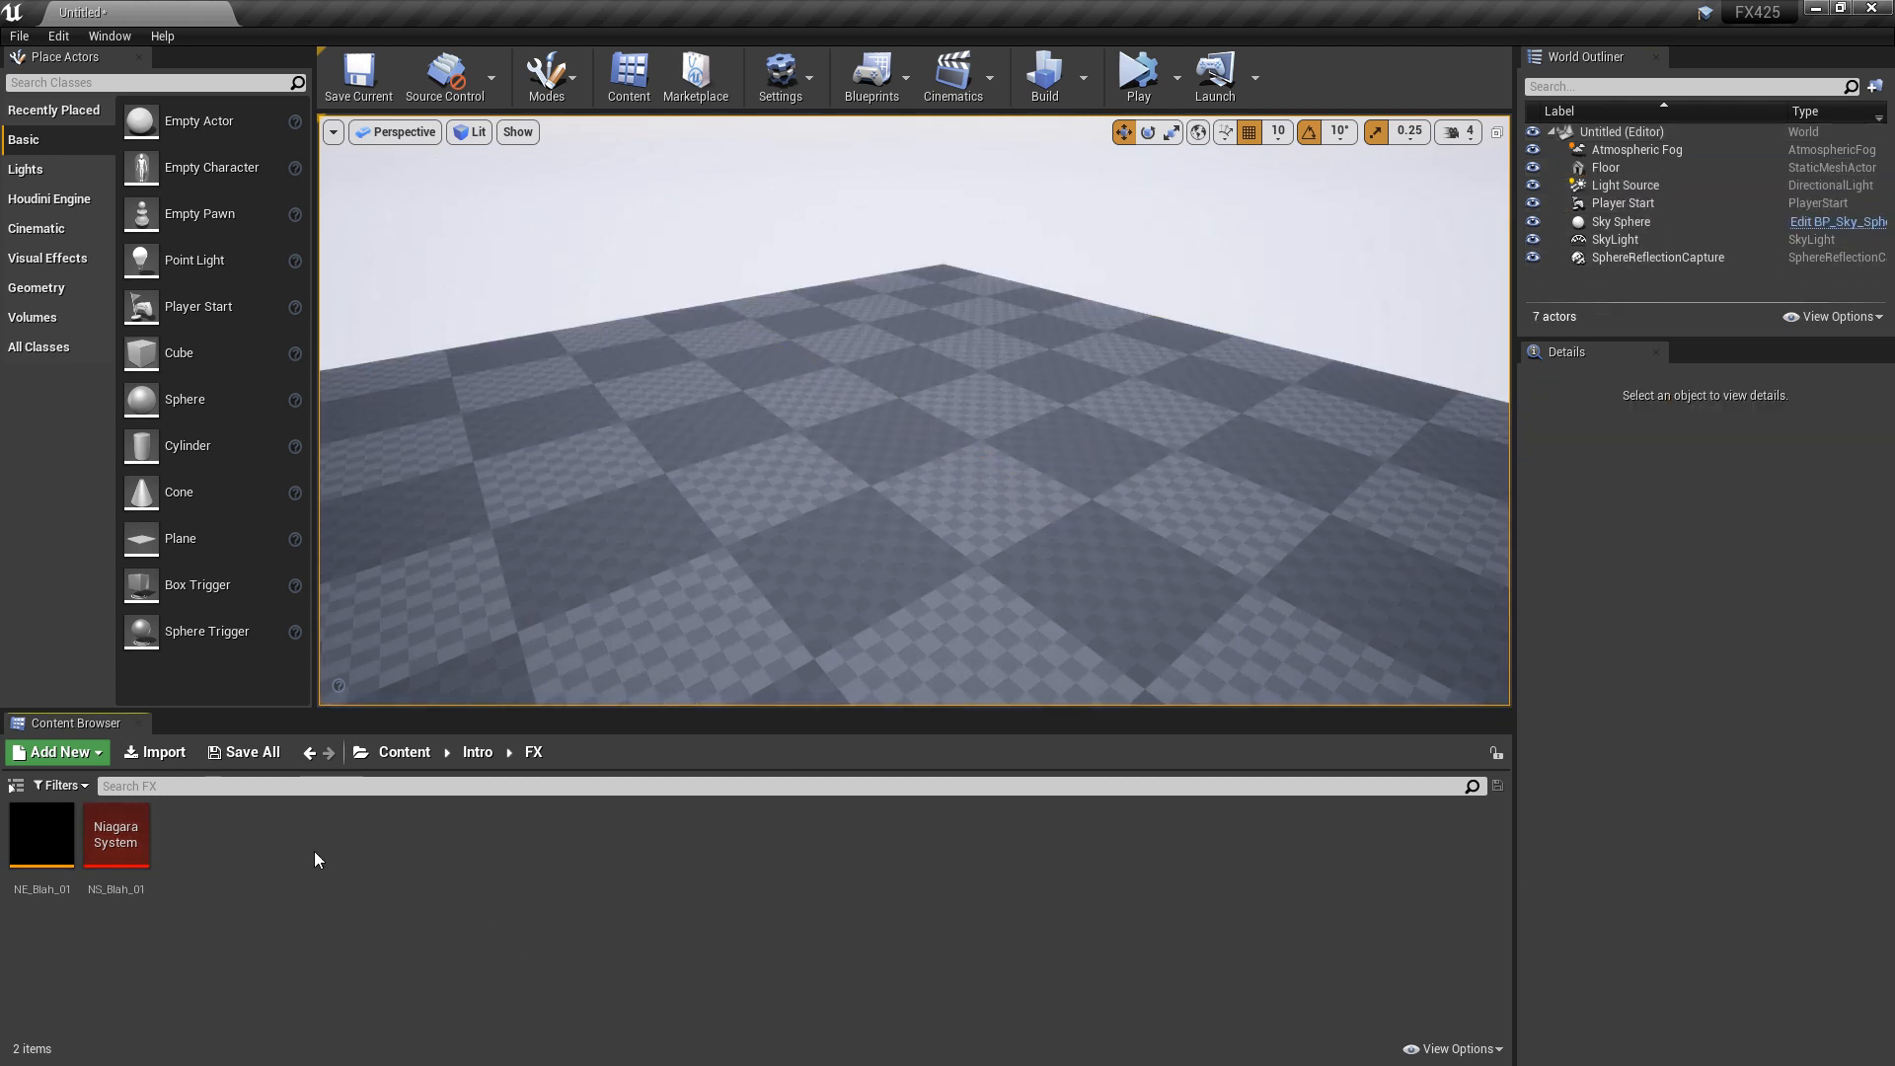
- Create a new Niagara emitter in the FX folder from the Fountain template
right_click(258, 857)
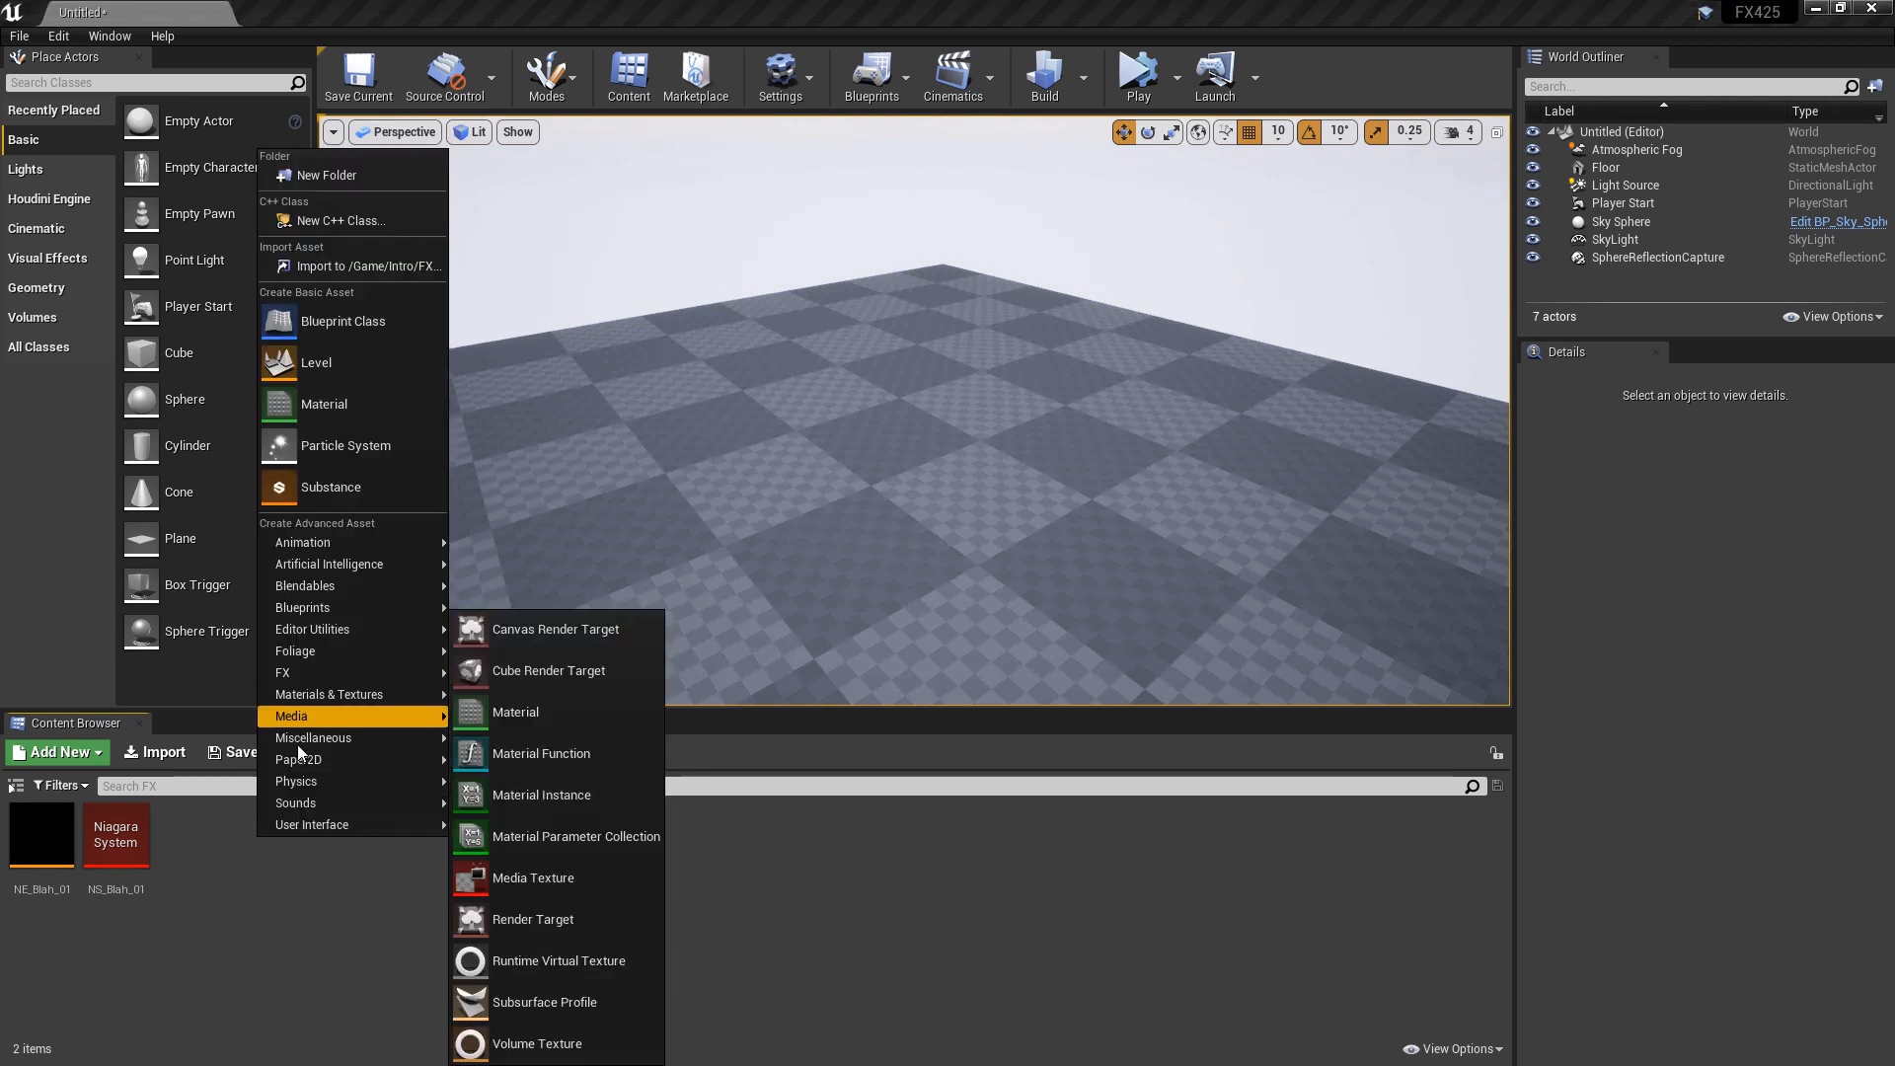
mouse_move(399, 681)
left_click(498, 763)
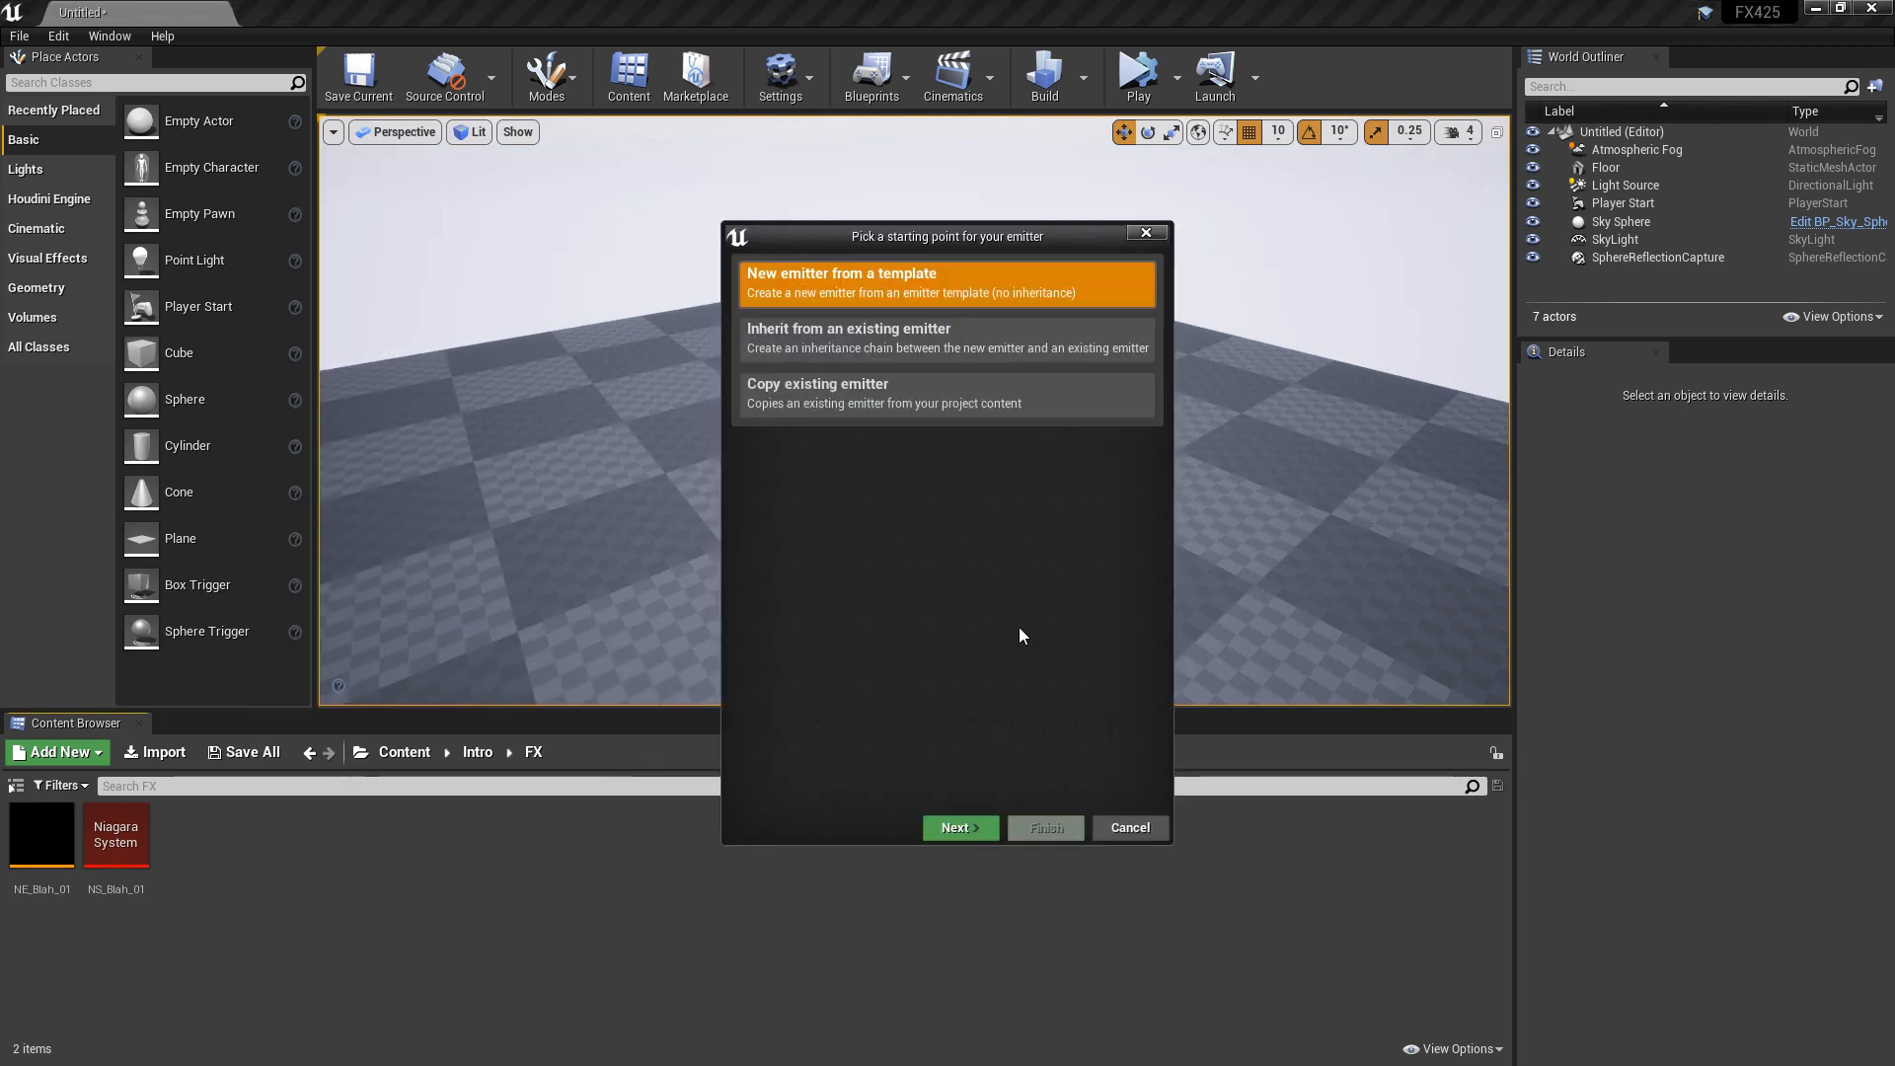
left_click(959, 827)
scroll(908, 618, "down", 3)
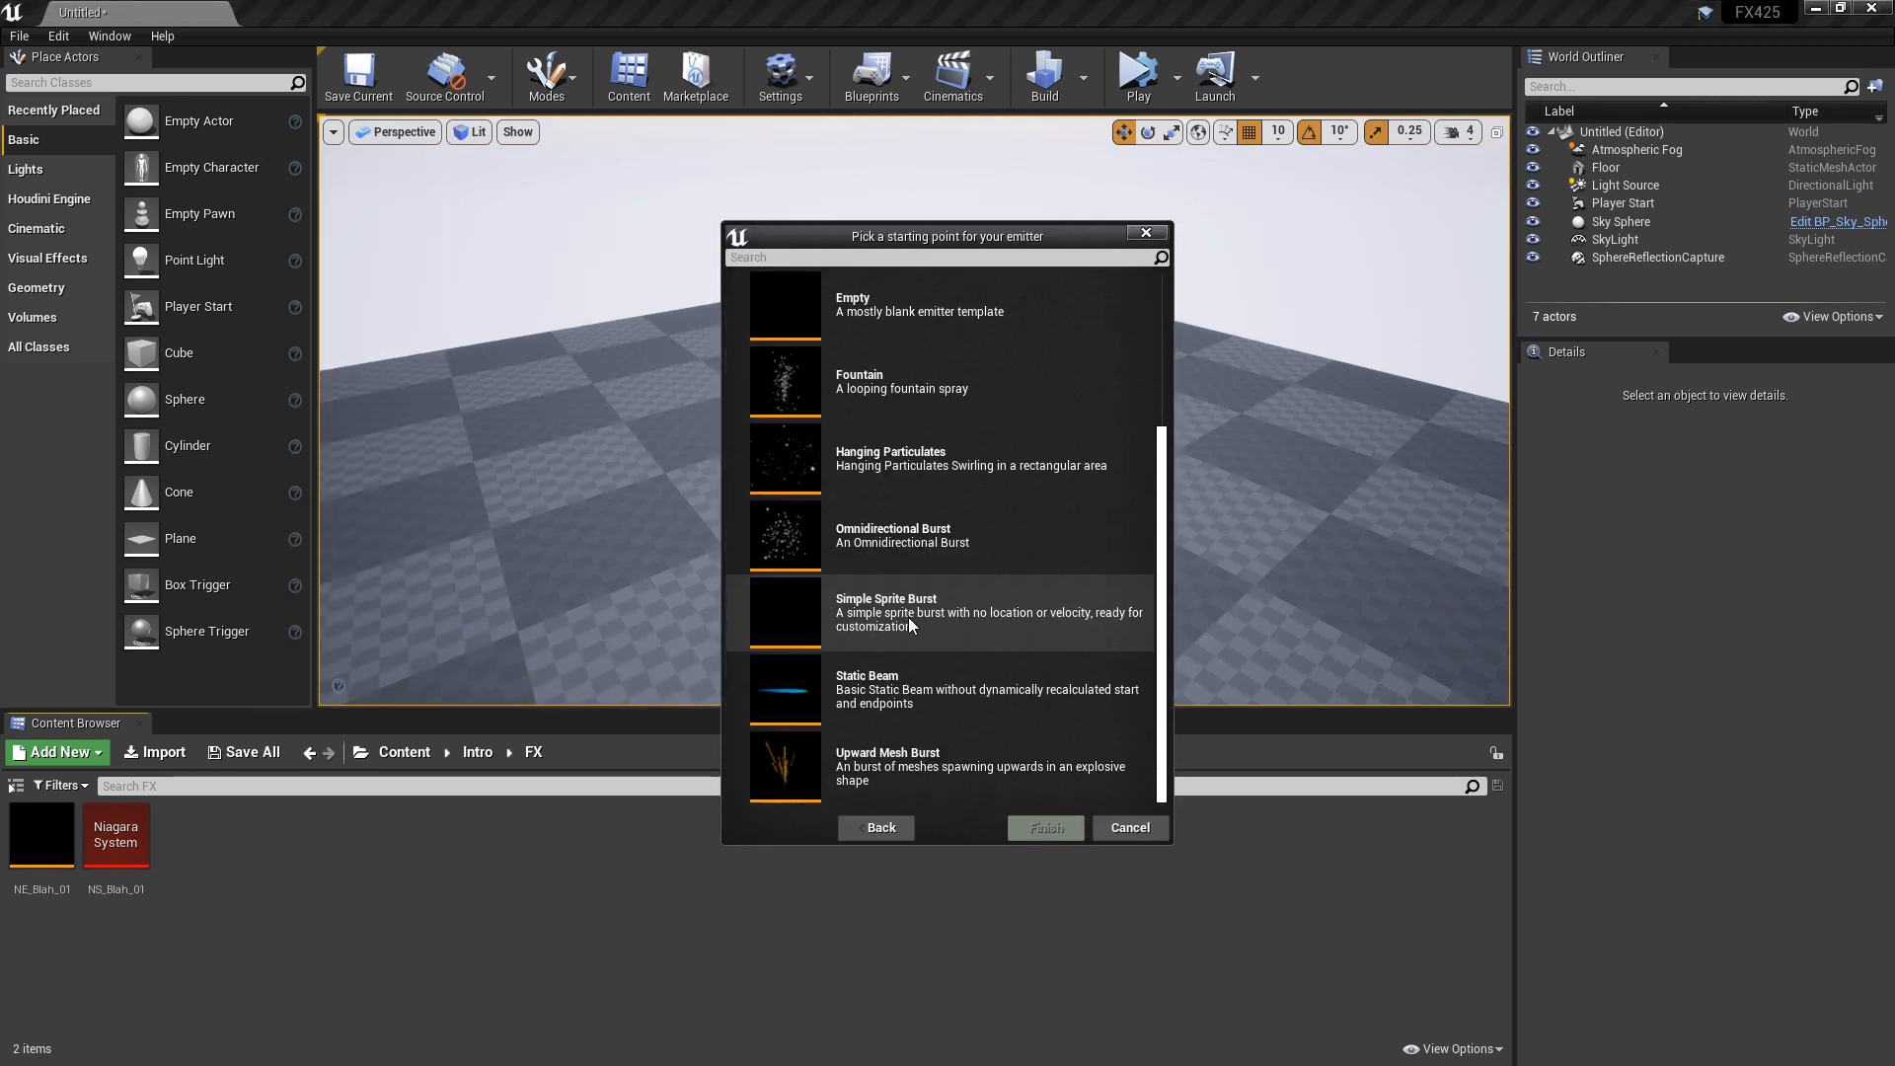
scroll(908, 618, "up", 3)
left_click(932, 576)
left_click(1048, 828)
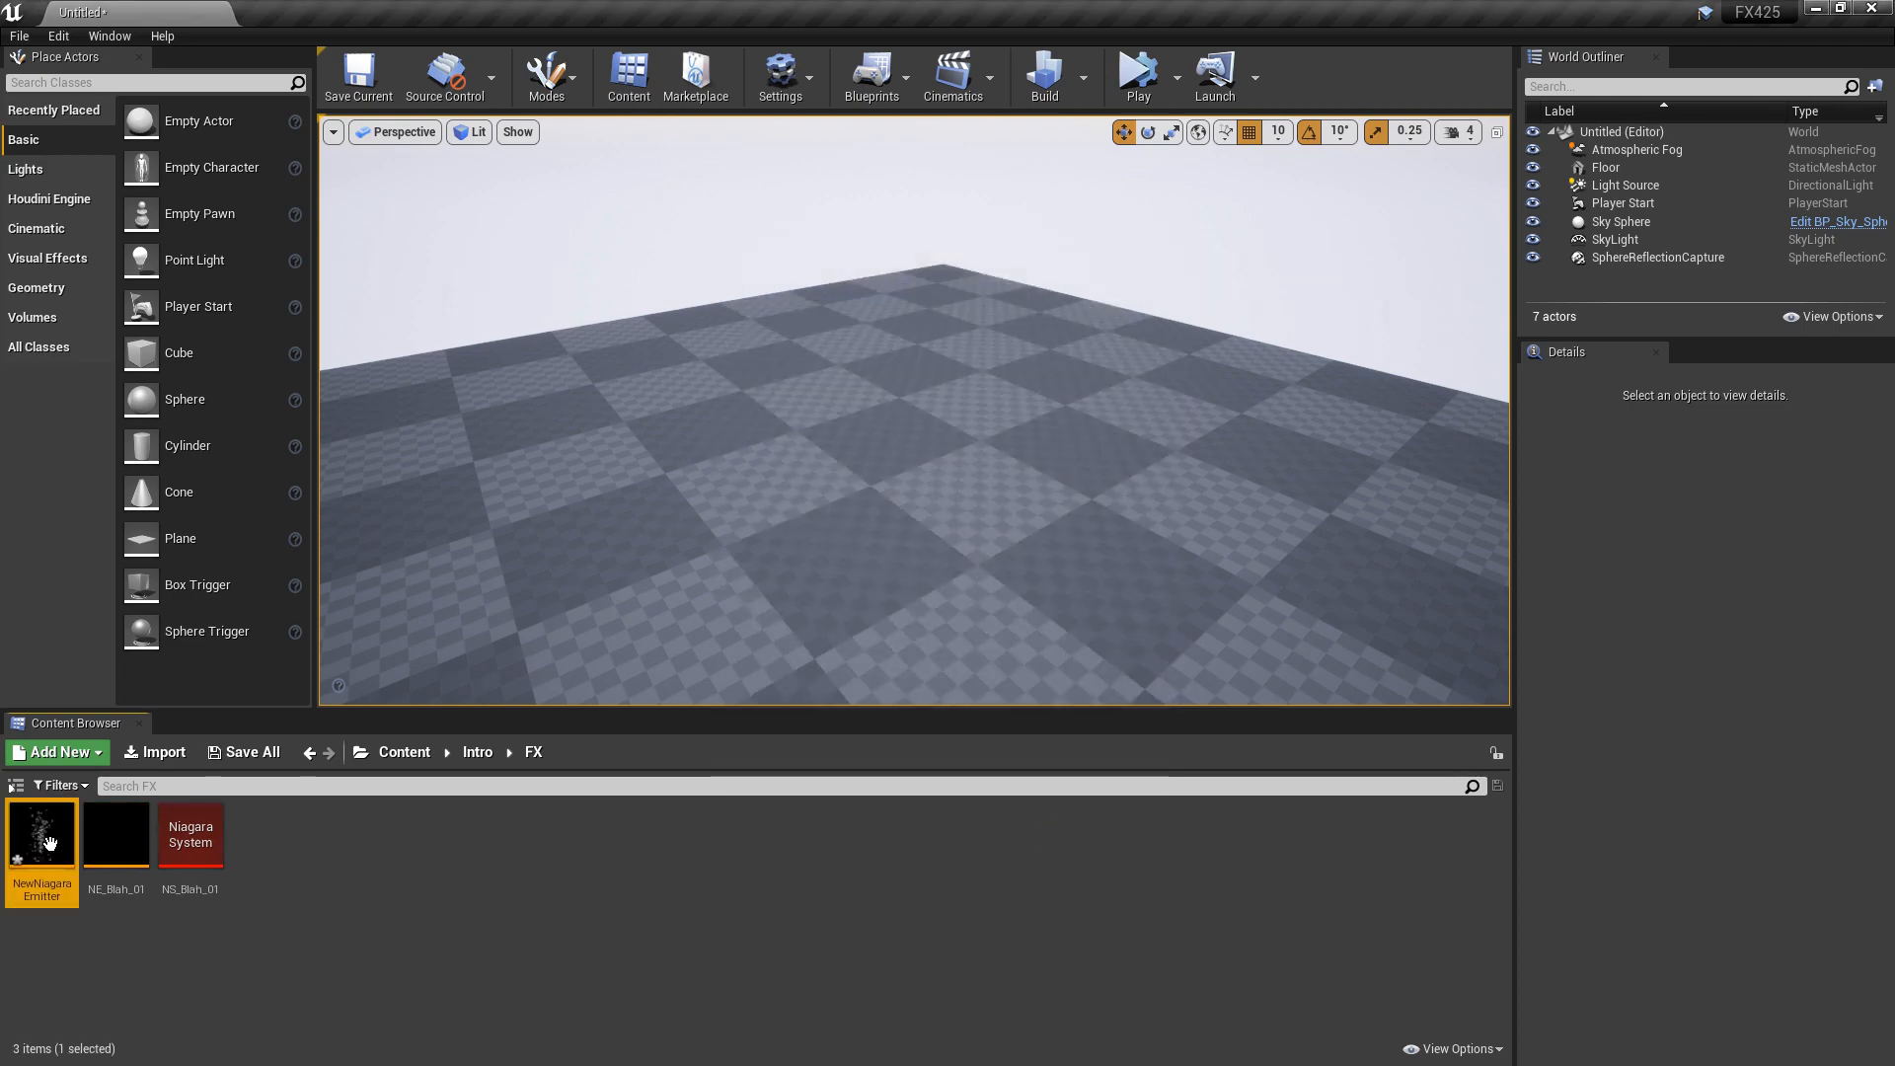